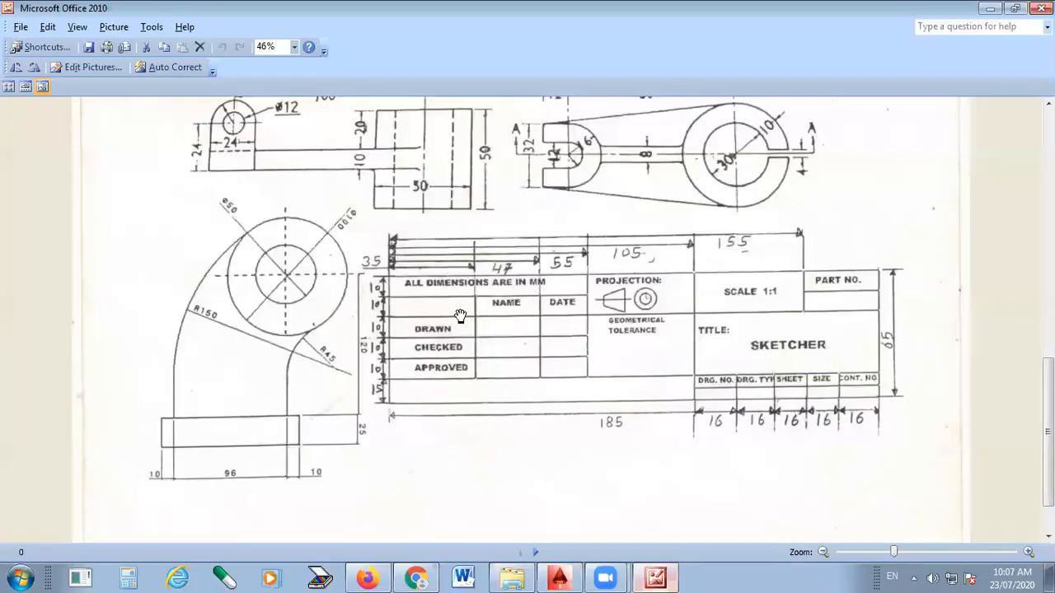
- Examine the pipe bend's views and dimensions in the reference picture, enlarged to 75%
scroll(568, 305, "up", 3)
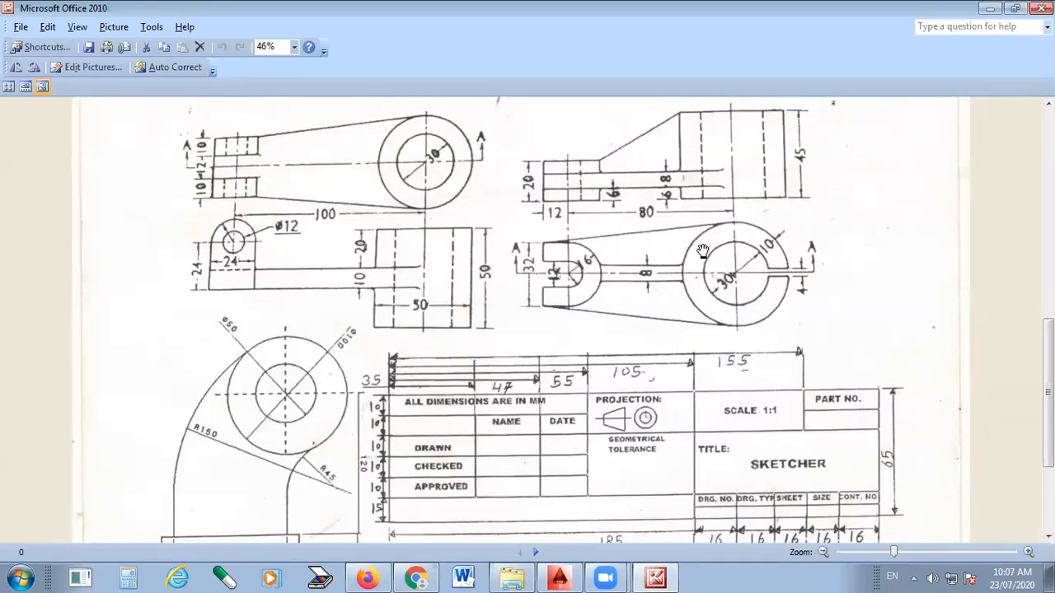
scroll(695, 302, "down", 2)
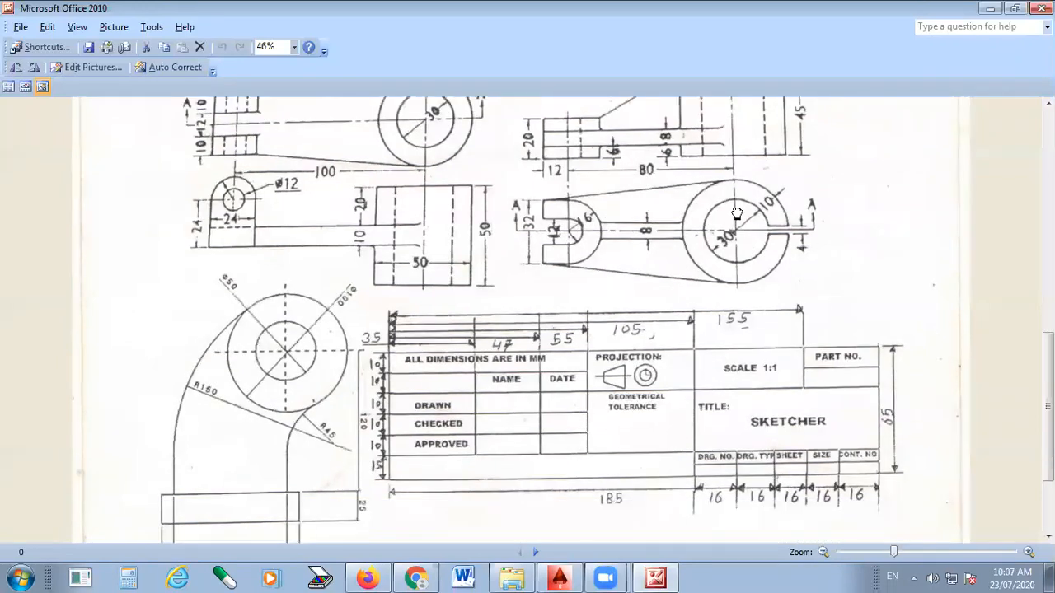
scroll(628, 330, "down", 1)
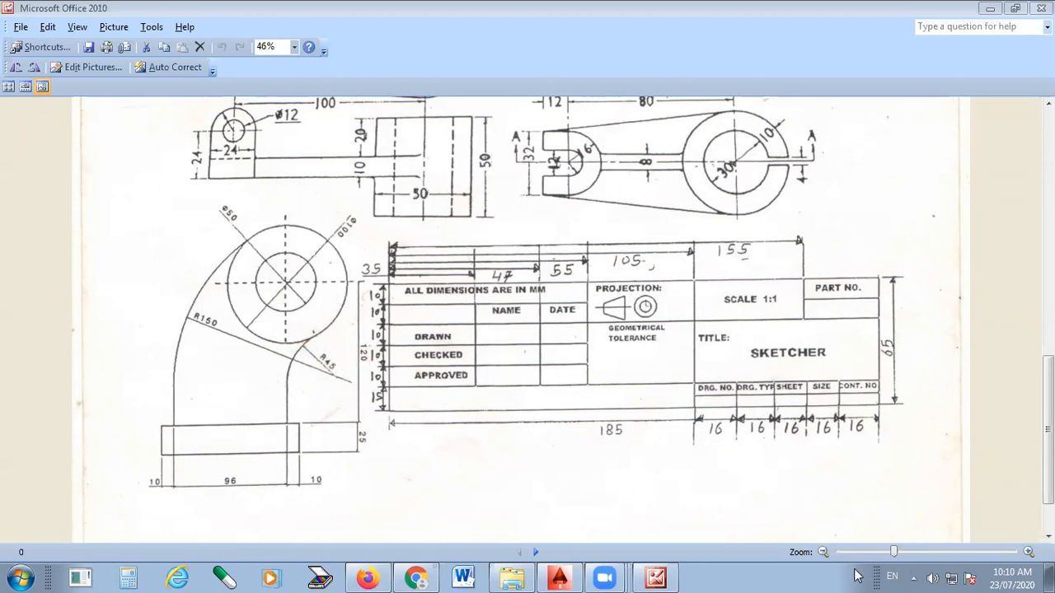
left_click_drag(893, 556, 915, 552)
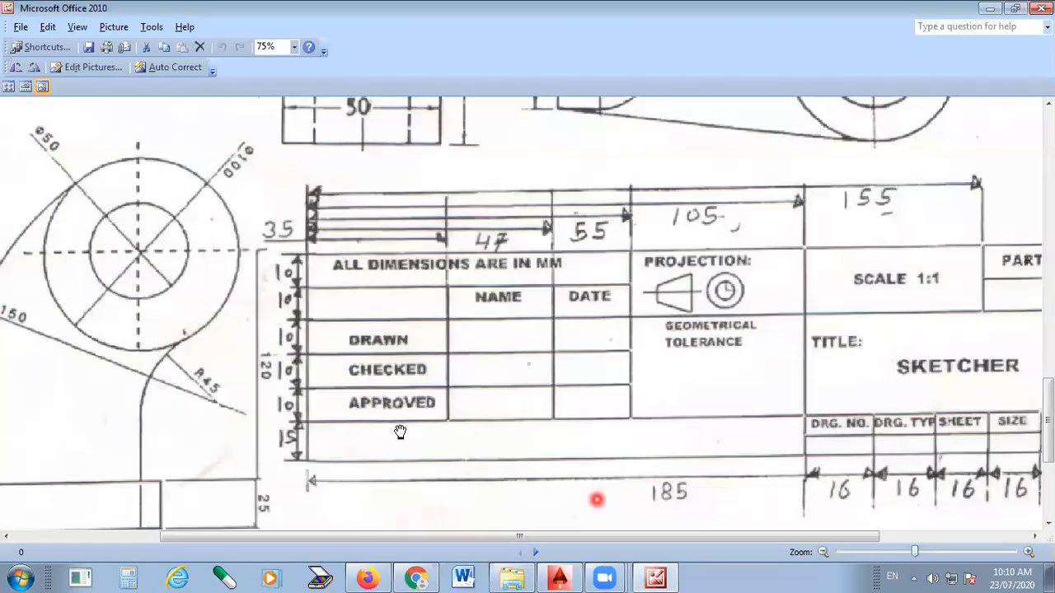
left_click_drag(450, 419, 659, 414)
left_click_drag(456, 409, 479, 364)
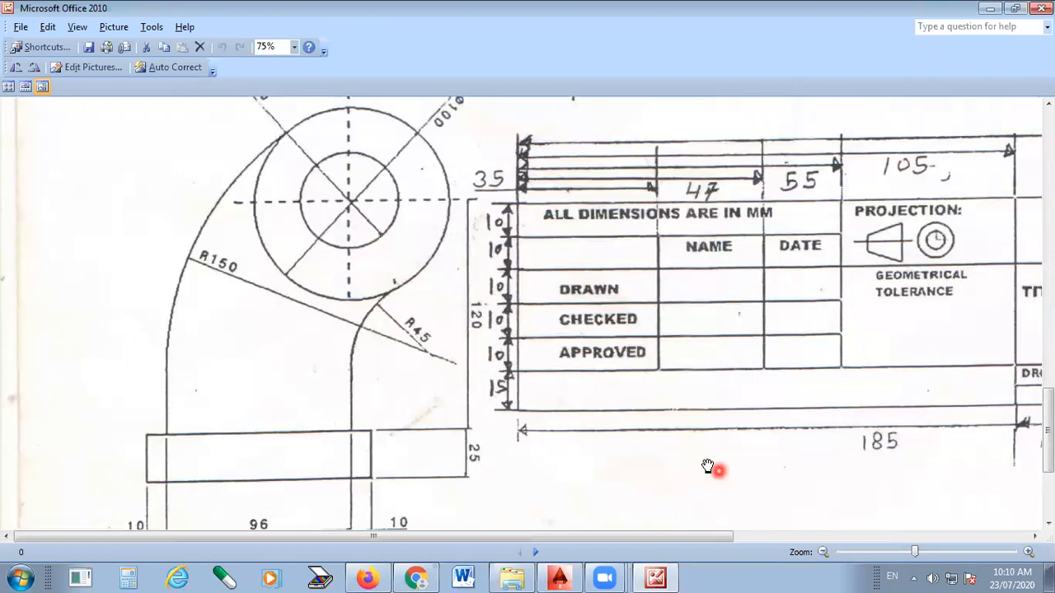
left_click_drag(481, 328, 495, 429)
scroll(496, 429, "up", 3)
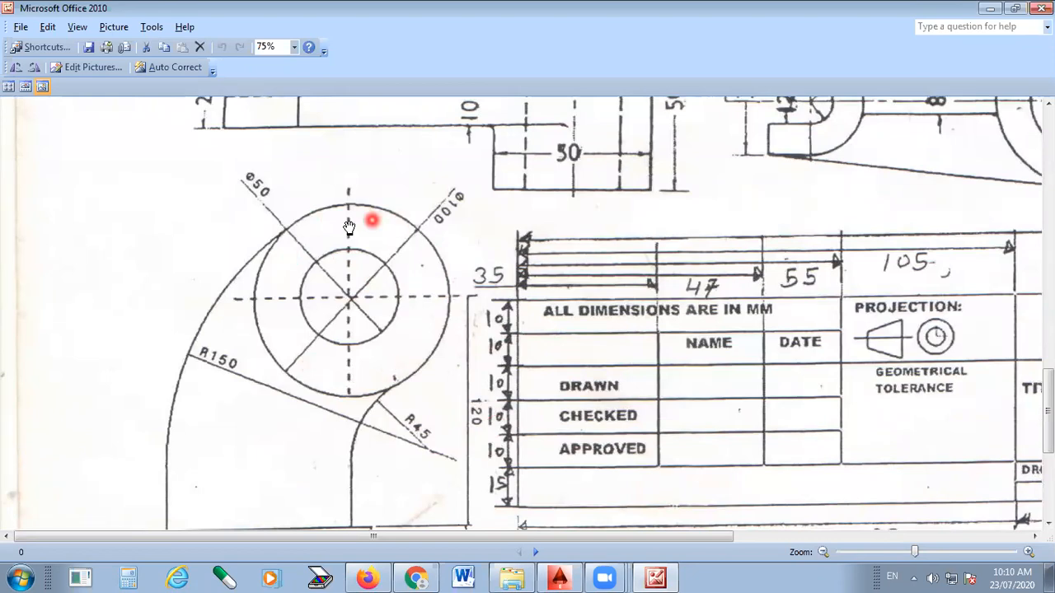
- Switch to AutoCAD and draw a circle of diameter 50 in the middle of the empty drawing
left_click(573, 578)
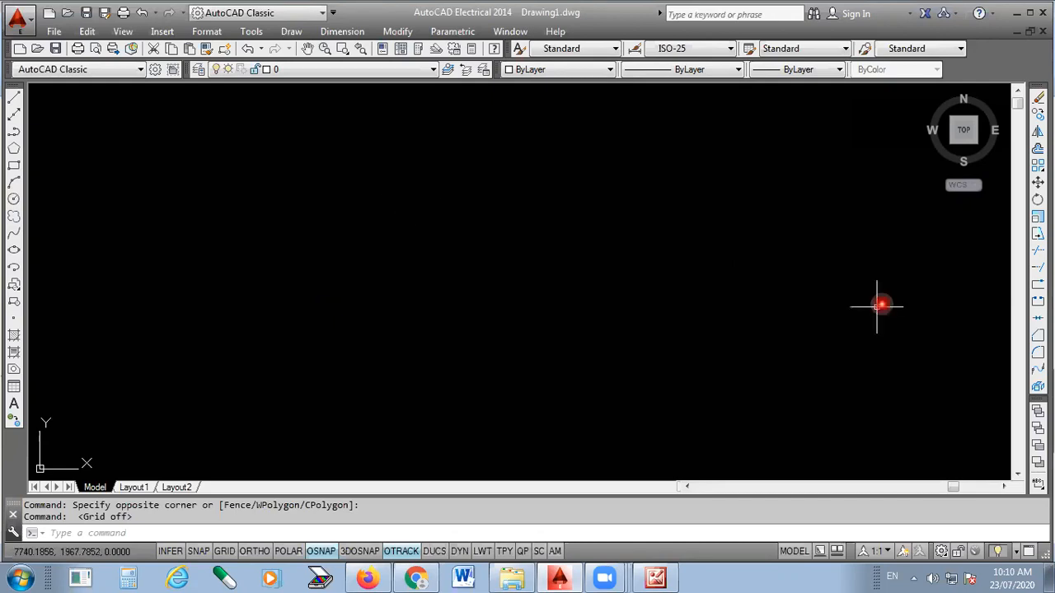
left_click(502, 262)
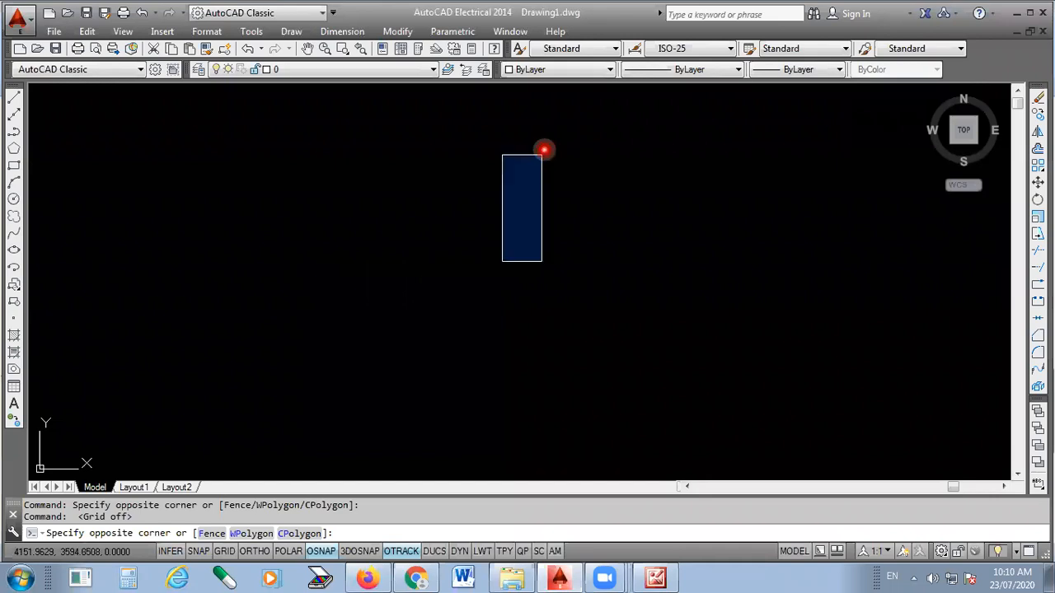
key("Escape")
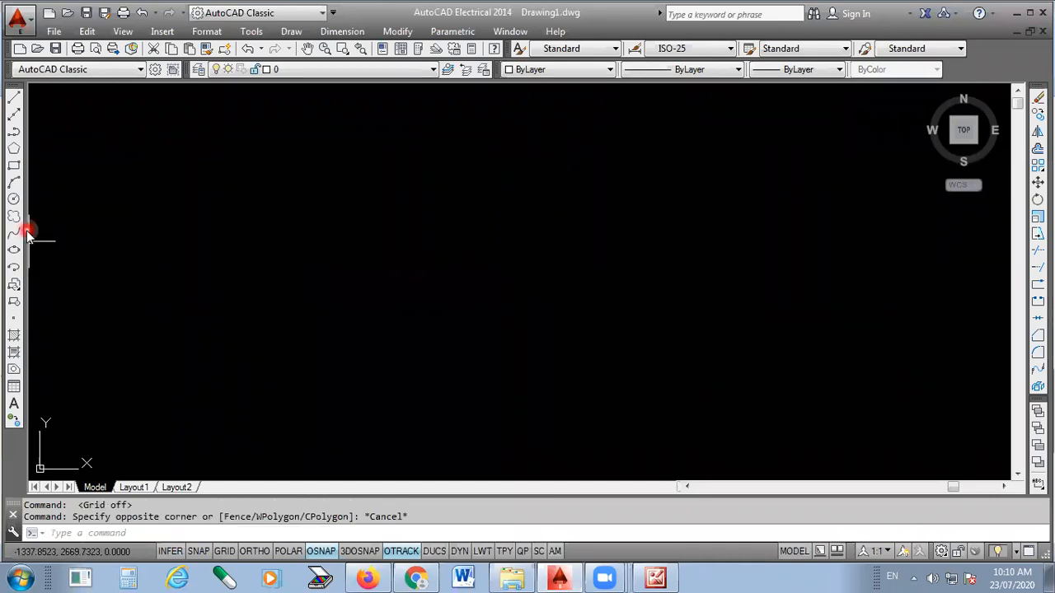
left_click(14, 199)
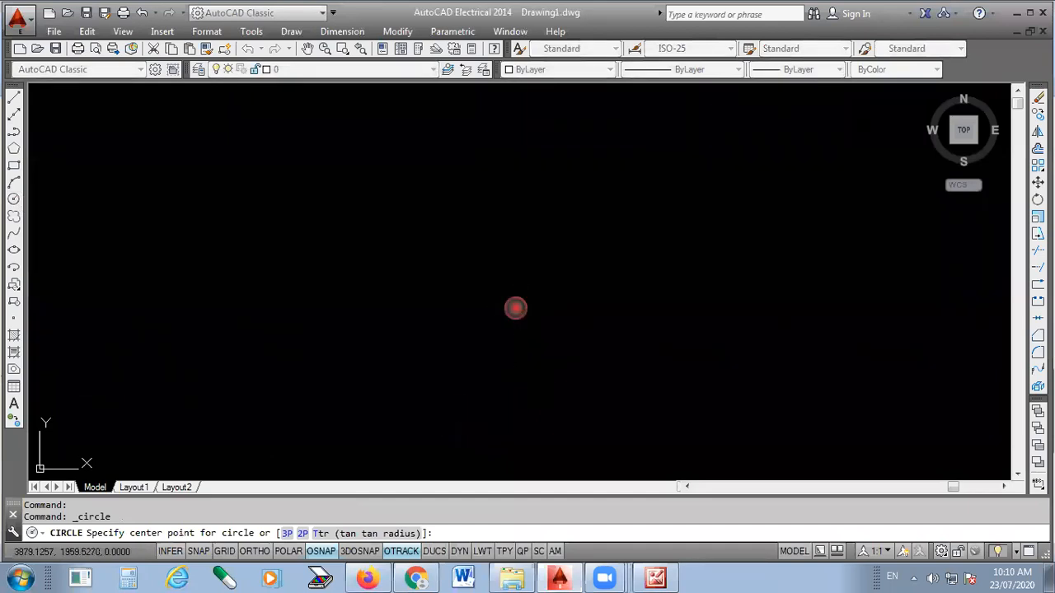
left_click(516, 308)
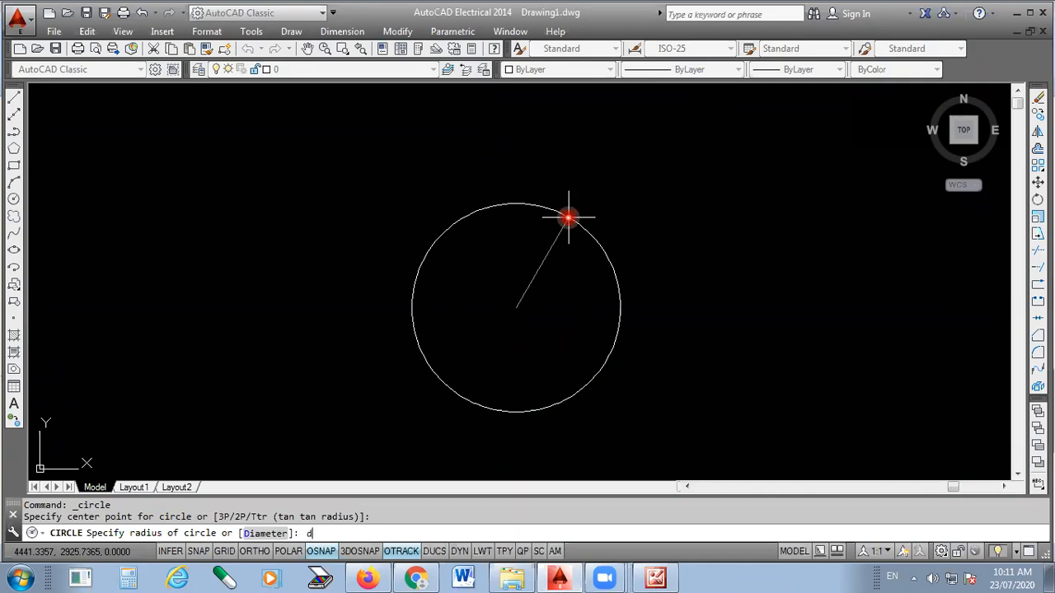
key("Return")
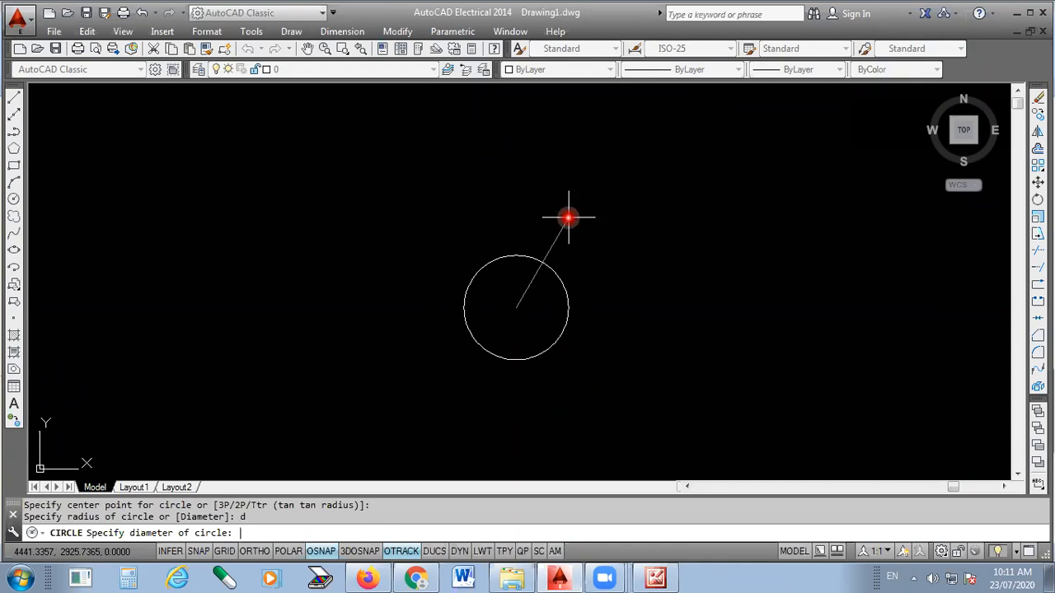
key("Return")
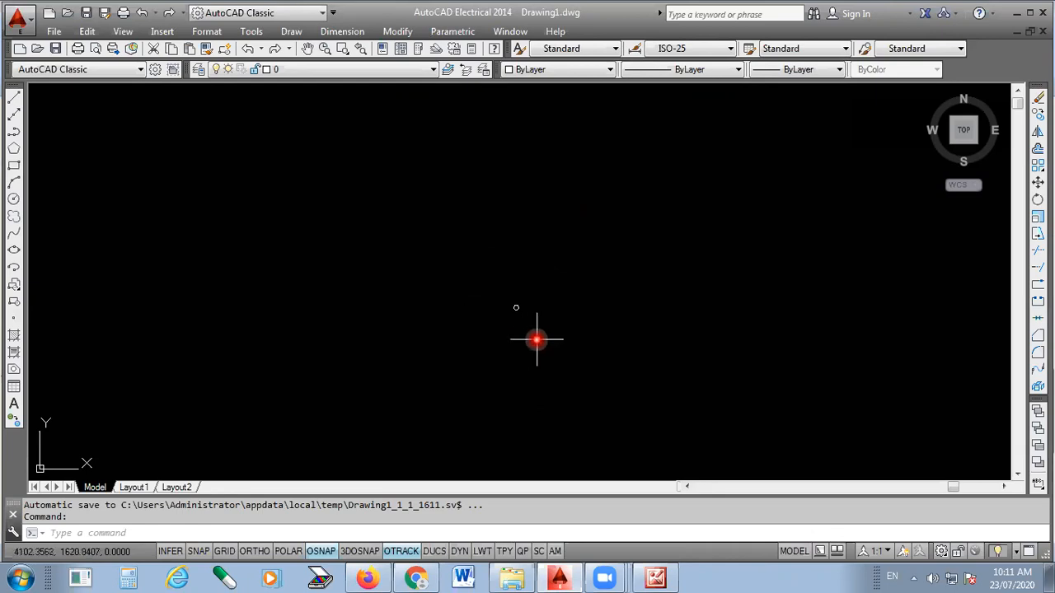
- Examine the new circle up close at the centre of the drawing area
scroll(516, 308, "up", 3)
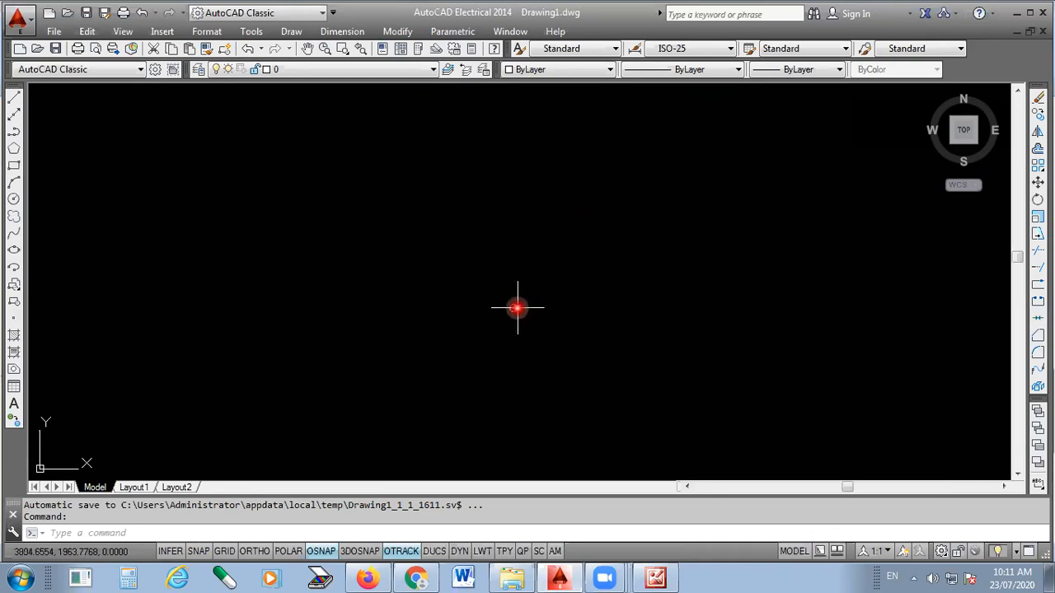
scroll(501, 311, "up", 5)
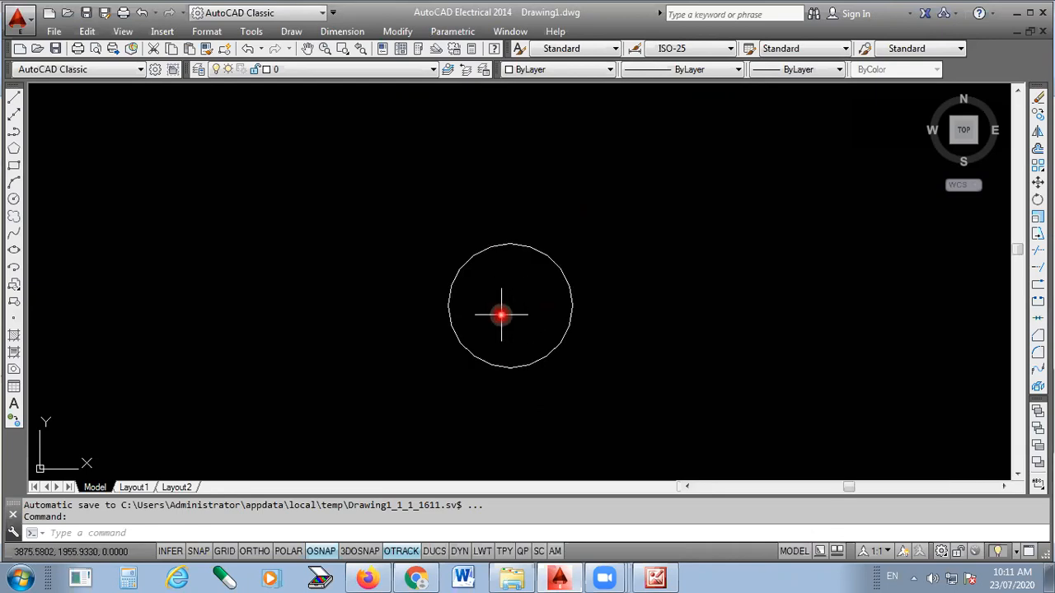
scroll(501, 314, "up", 2)
left_click(506, 246)
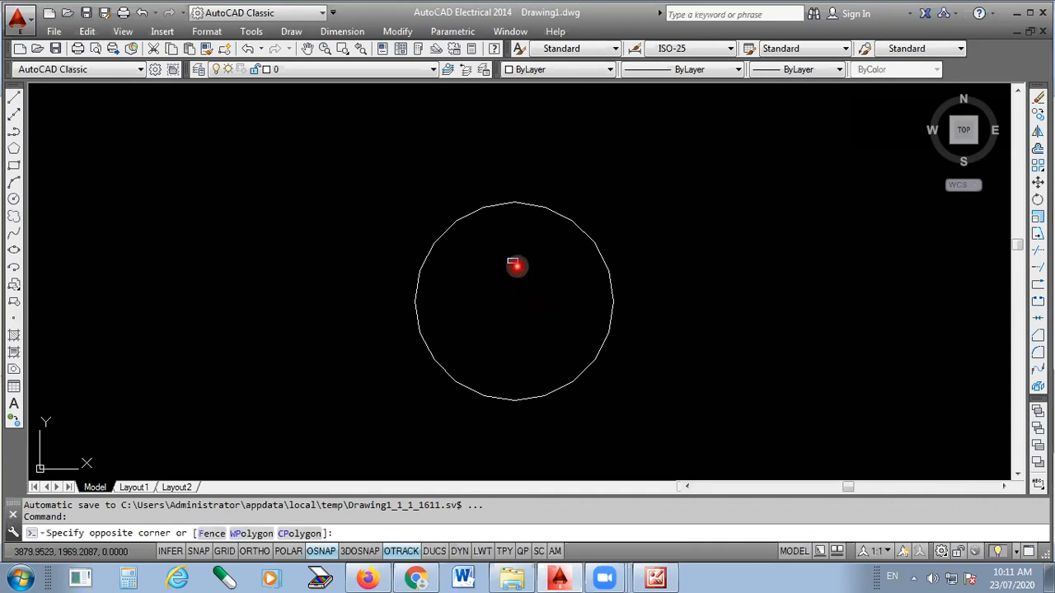
scroll(503, 237, "down", 5)
scroll(507, 256, "up", 5)
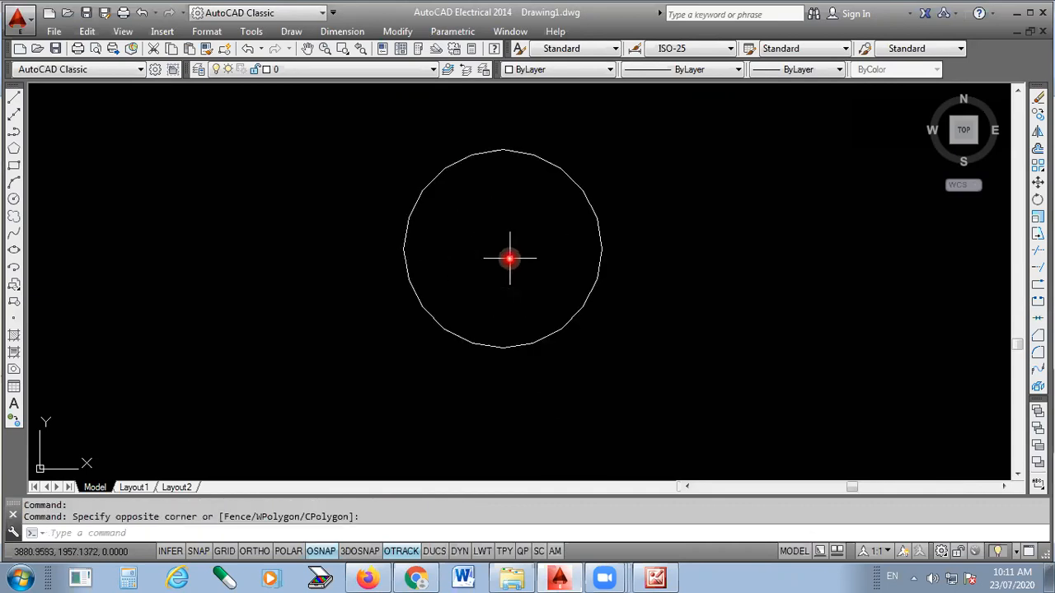
scroll(448, 279, "down", 1)
scroll(443, 238, "up", 1)
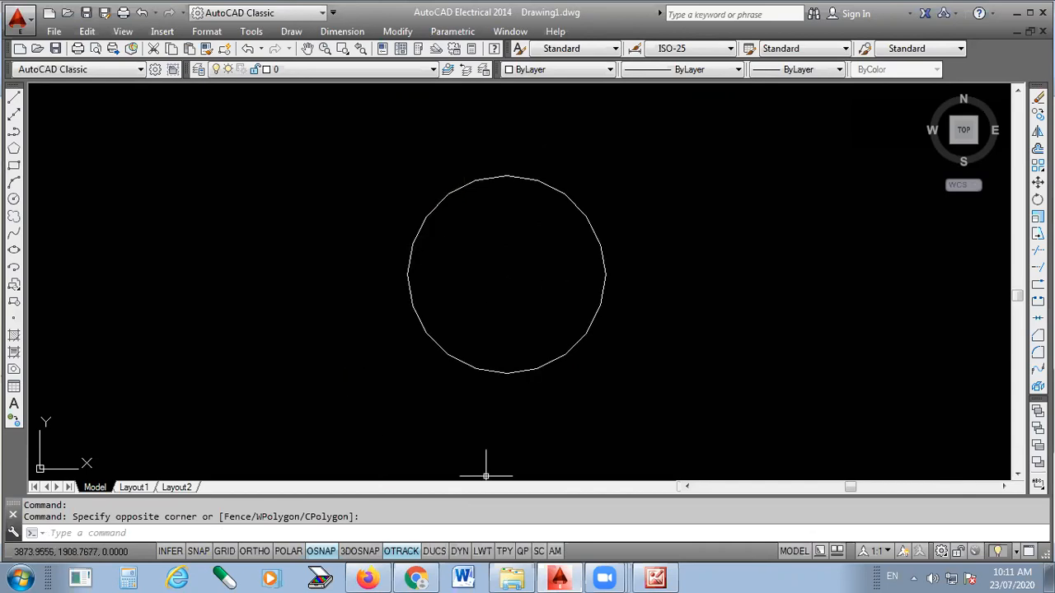
- Check the outer circle's diameter in the reference picture and return to AutoCAD
left_click(672, 576)
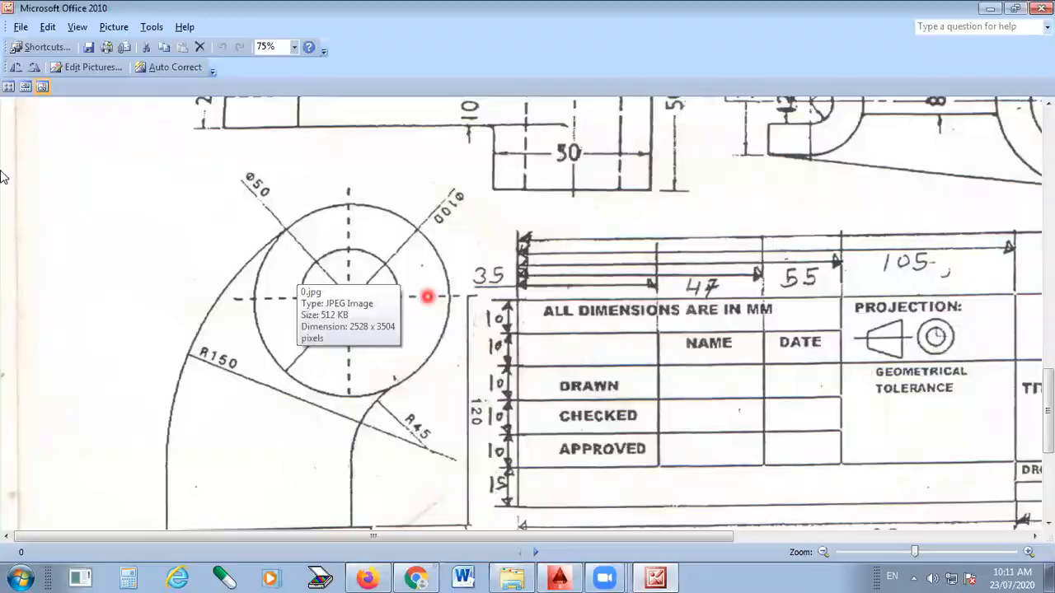
key("alt+Tab")
left_click(272, 230)
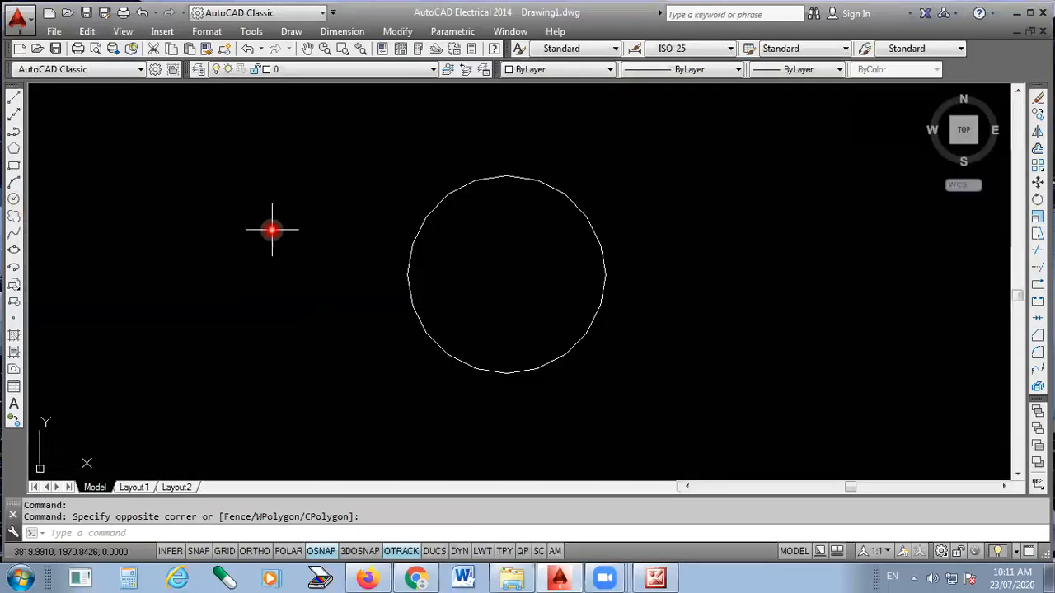
key("Return")
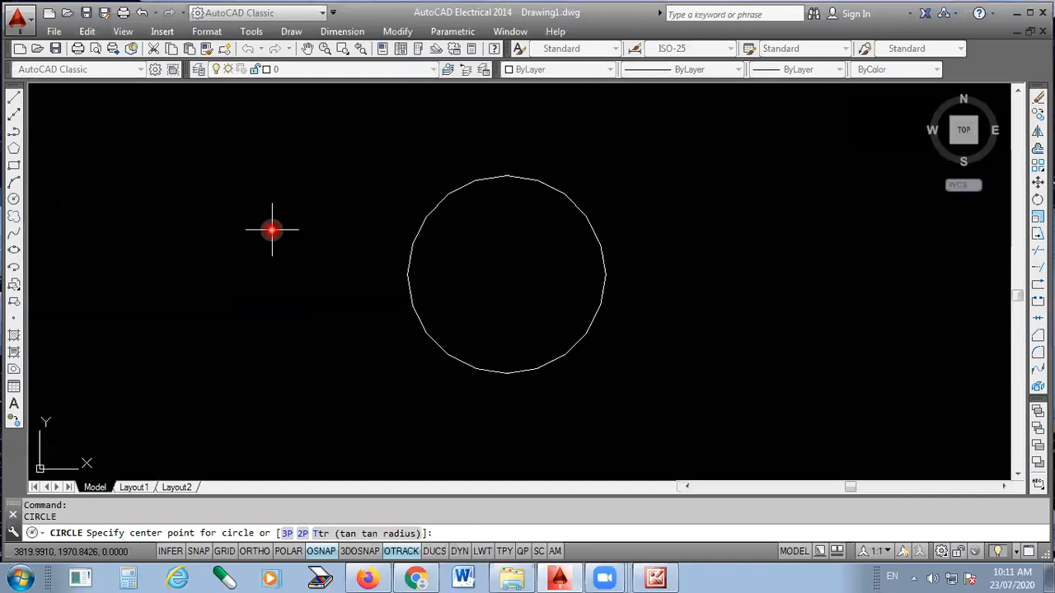
left_click(487, 492)
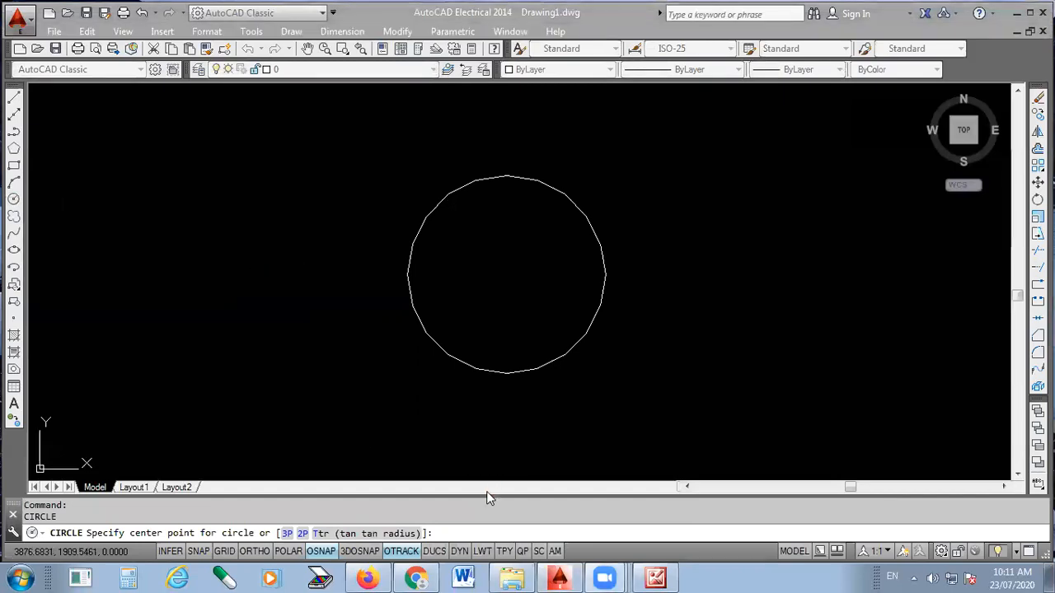
left_click(447, 531)
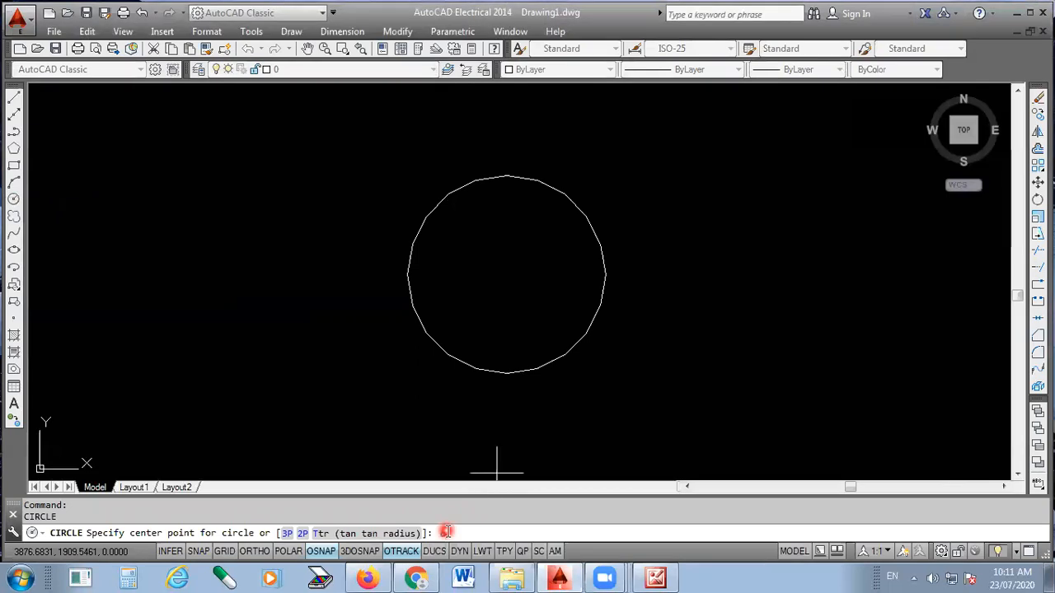
type("d")
key("Return")
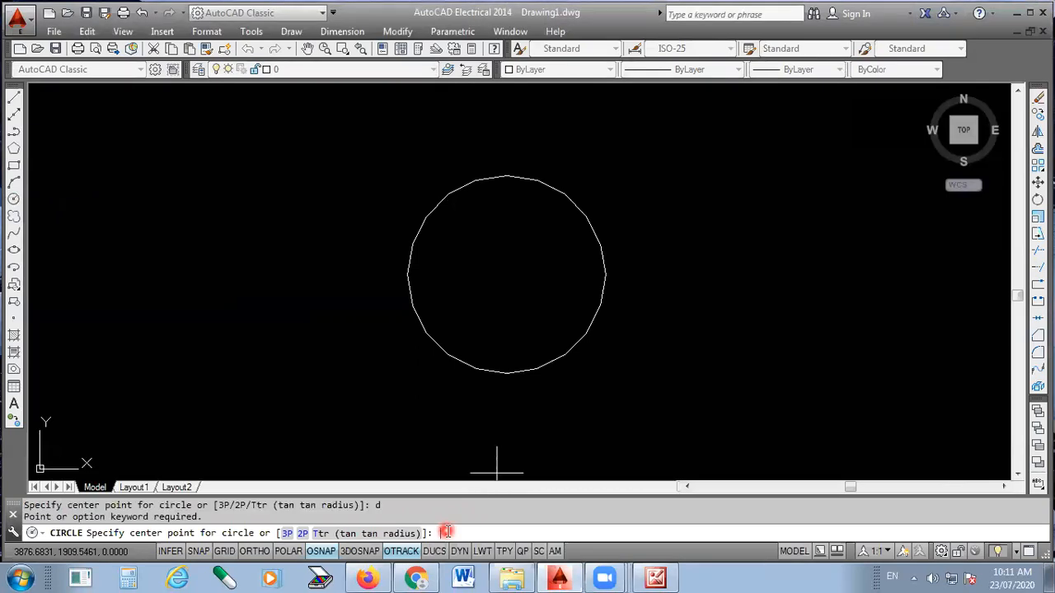
type("100")
key("Return")
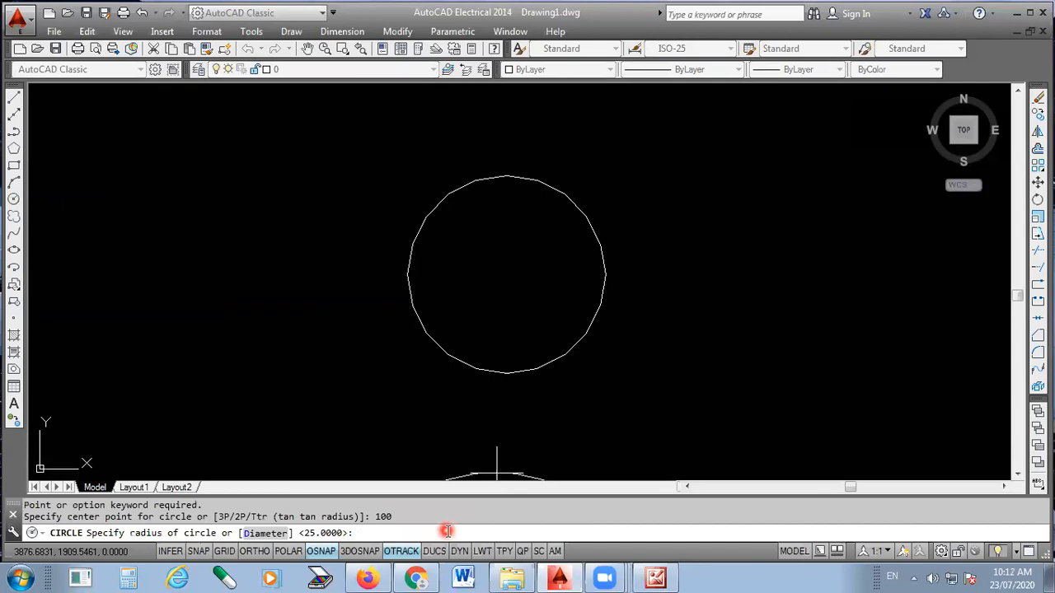
key("Escape")
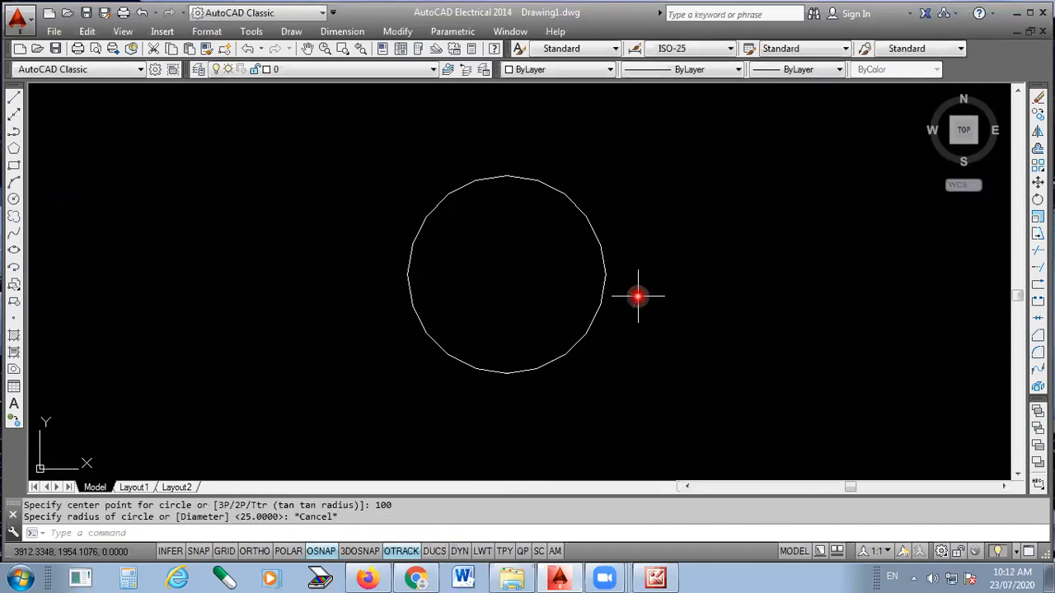
- Draw a circle of diameter 100 concentric with the existing circle
left_click(14, 201)
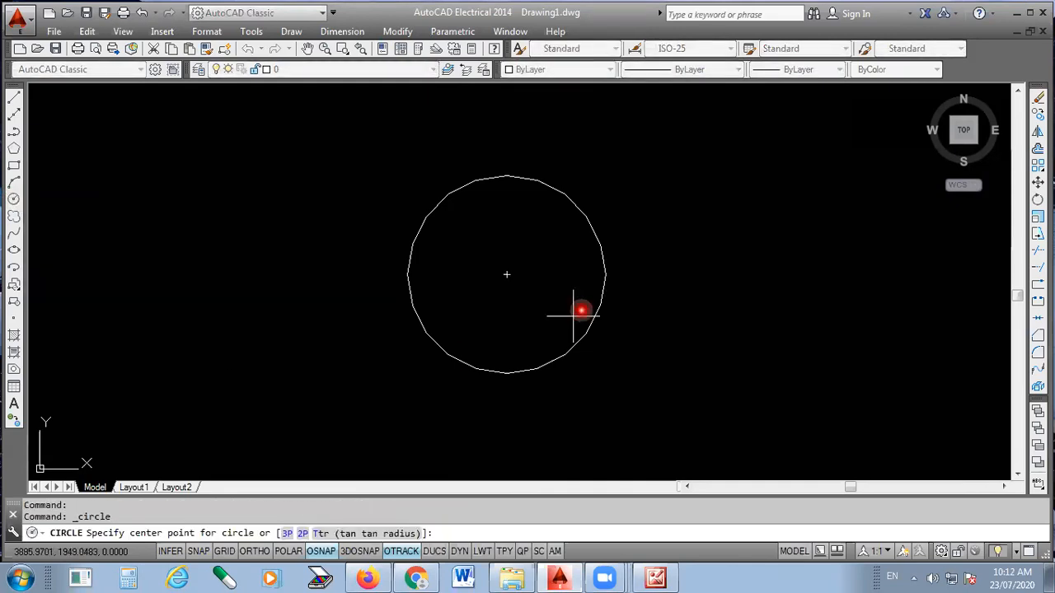
left_click(507, 274)
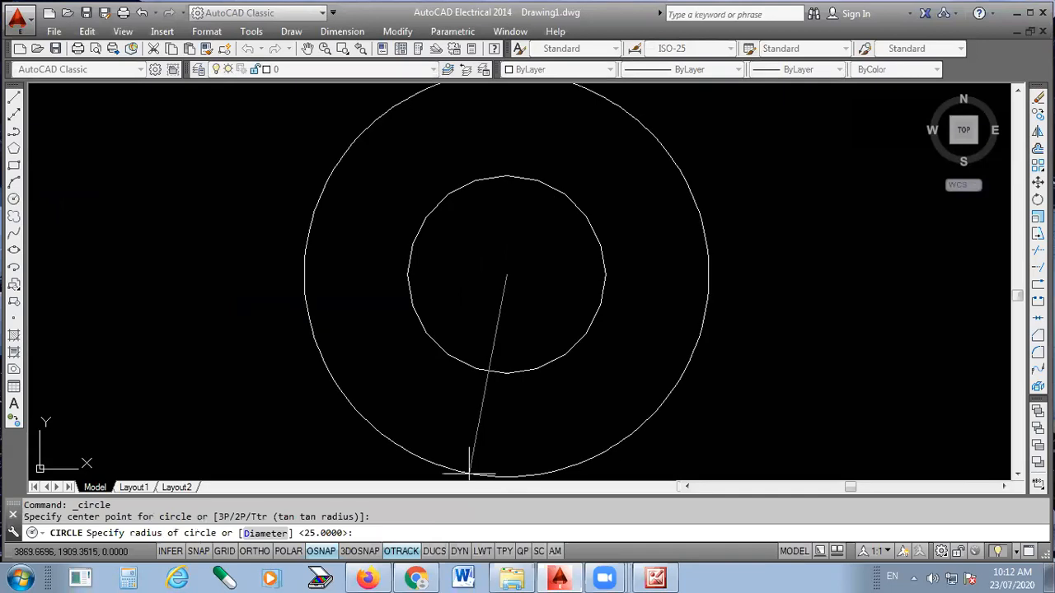
key("Return")
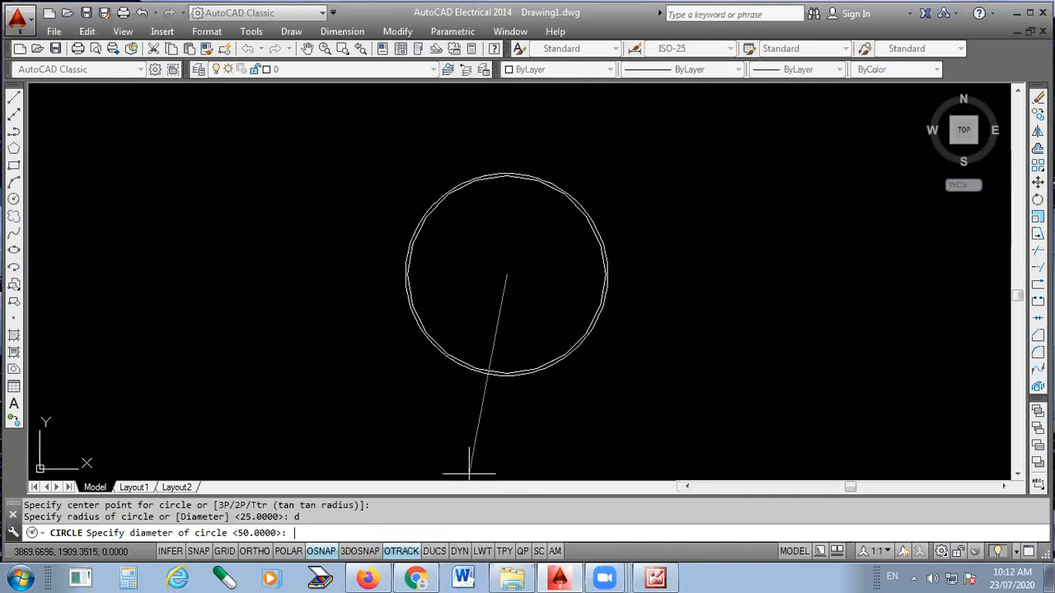
key("Return")
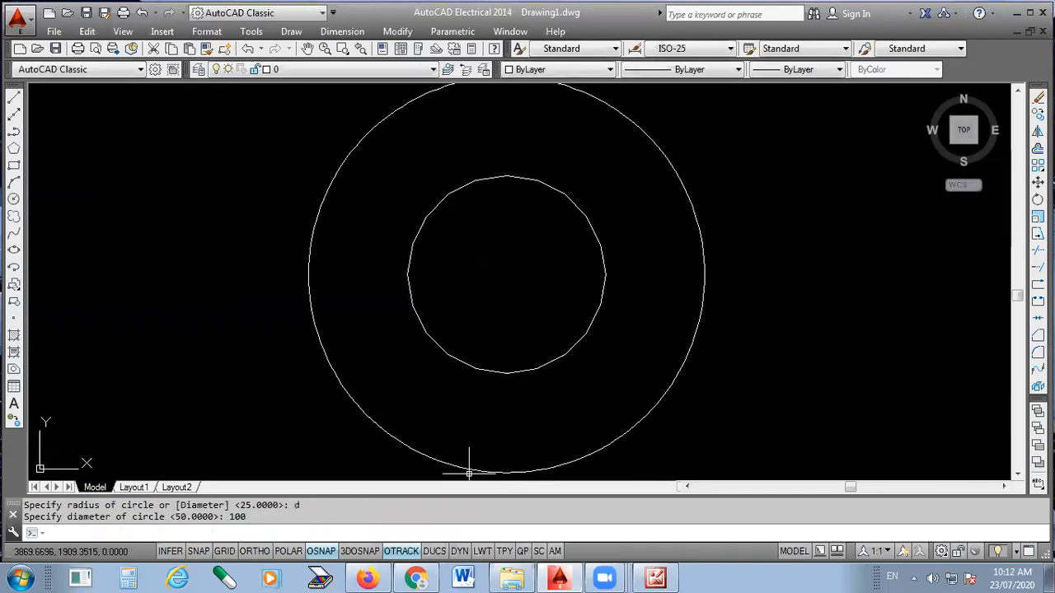
scroll(544, 216, "down", 4)
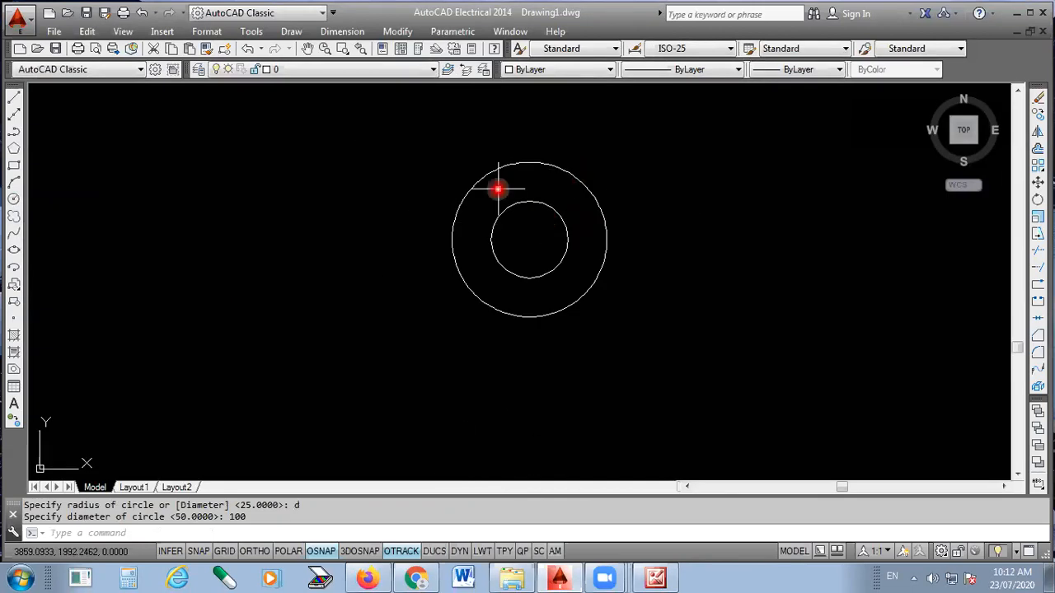
scroll(495, 153, "down", 2)
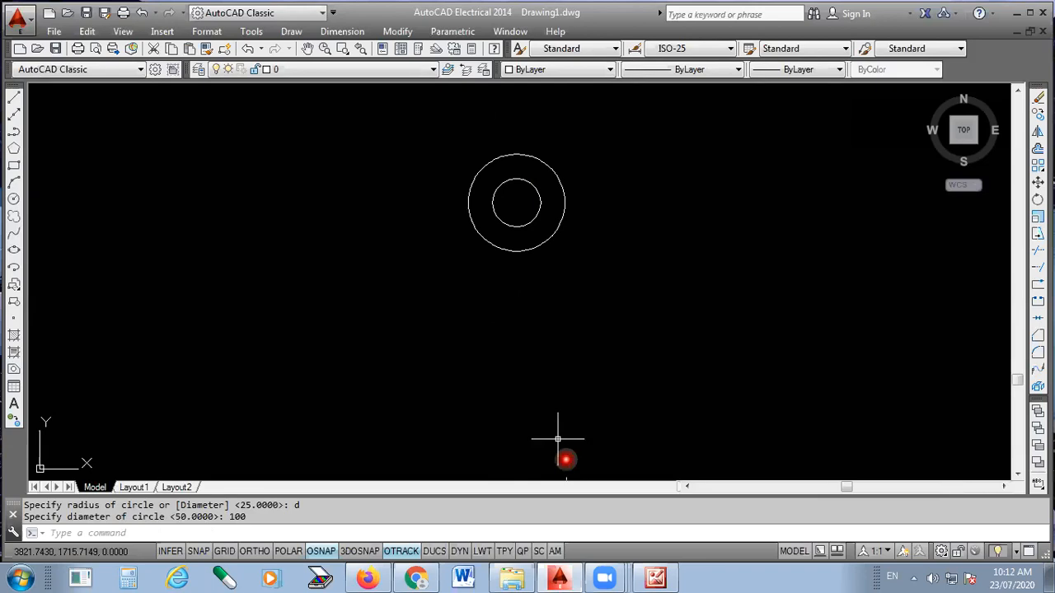
- Switch to the reference picture and examine the dimensions of the pipe bend's lower part and base flange
left_click(656, 577)
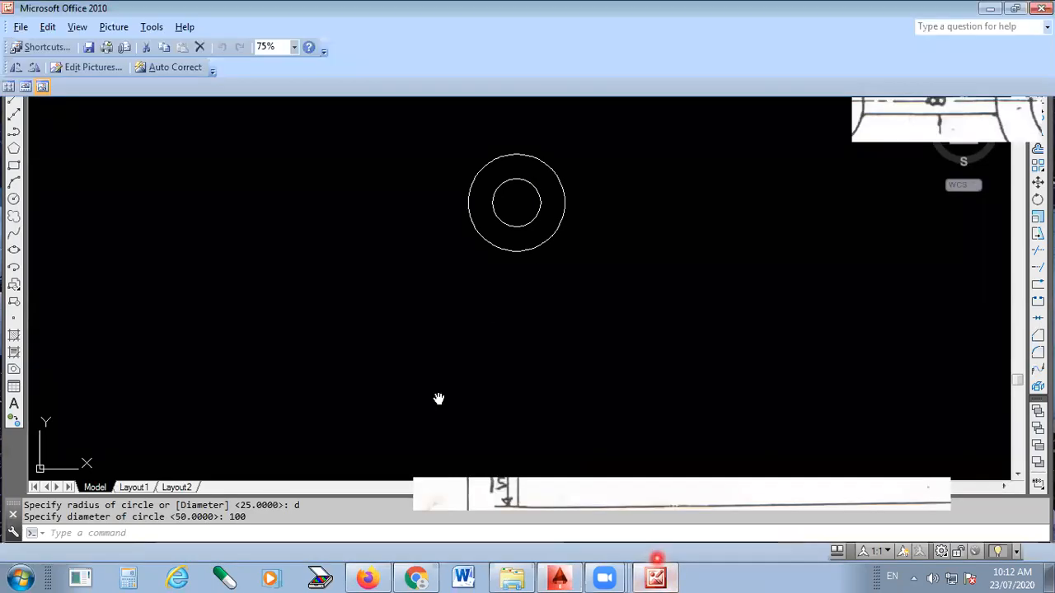
scroll(412, 272, "down", 3)
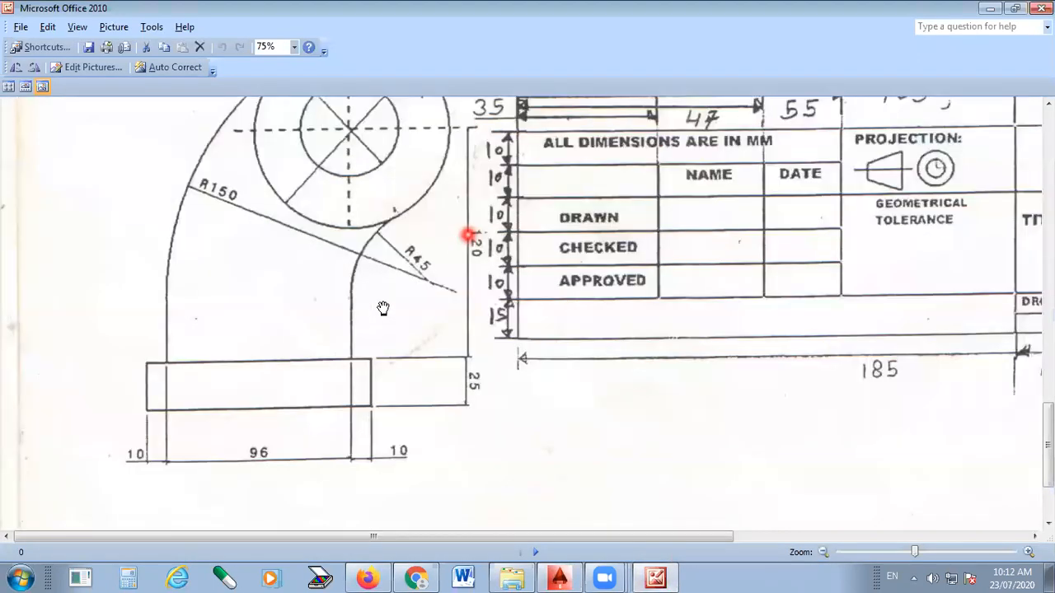
scroll(375, 329, "up", 1)
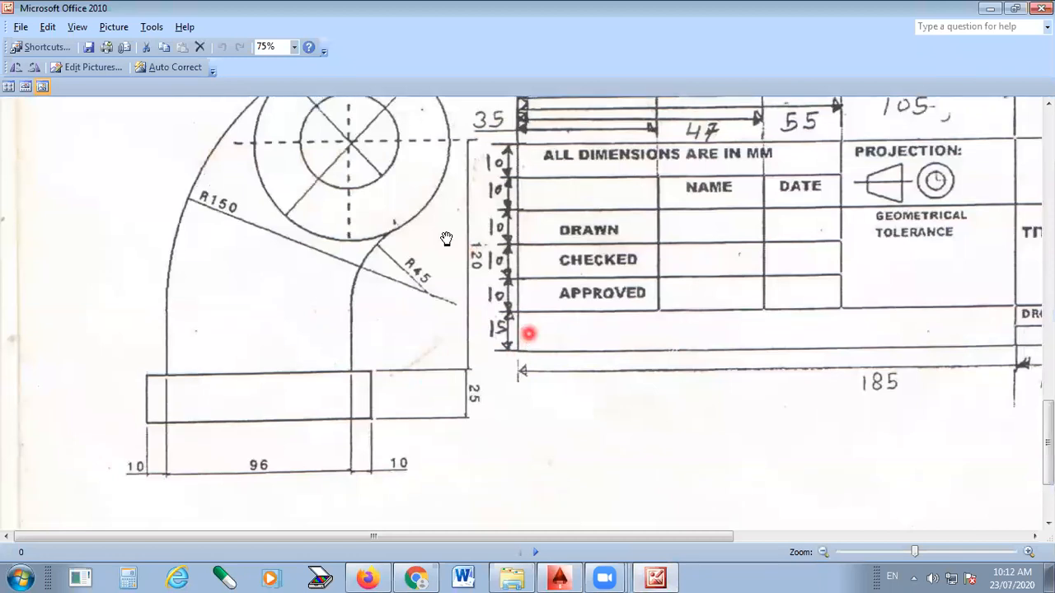
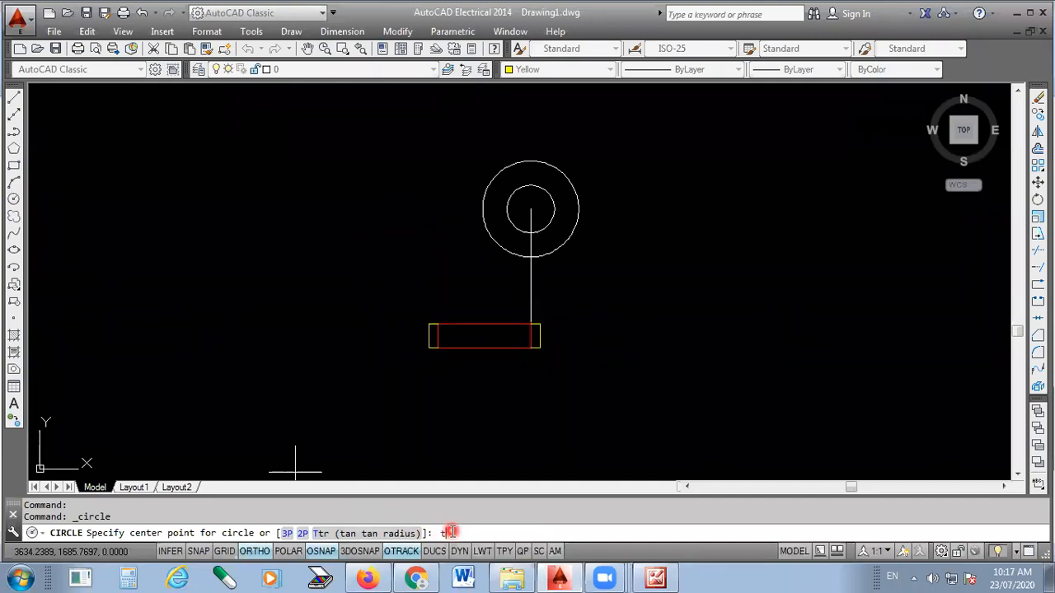
type("ttr")
key("Return")
key("Escape")
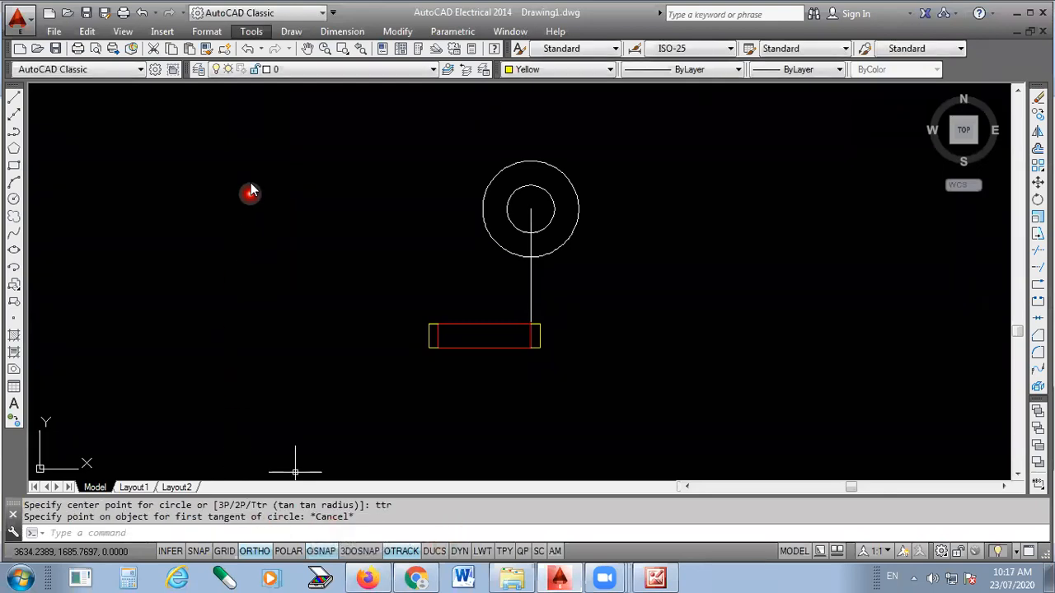
left_click(291, 33)
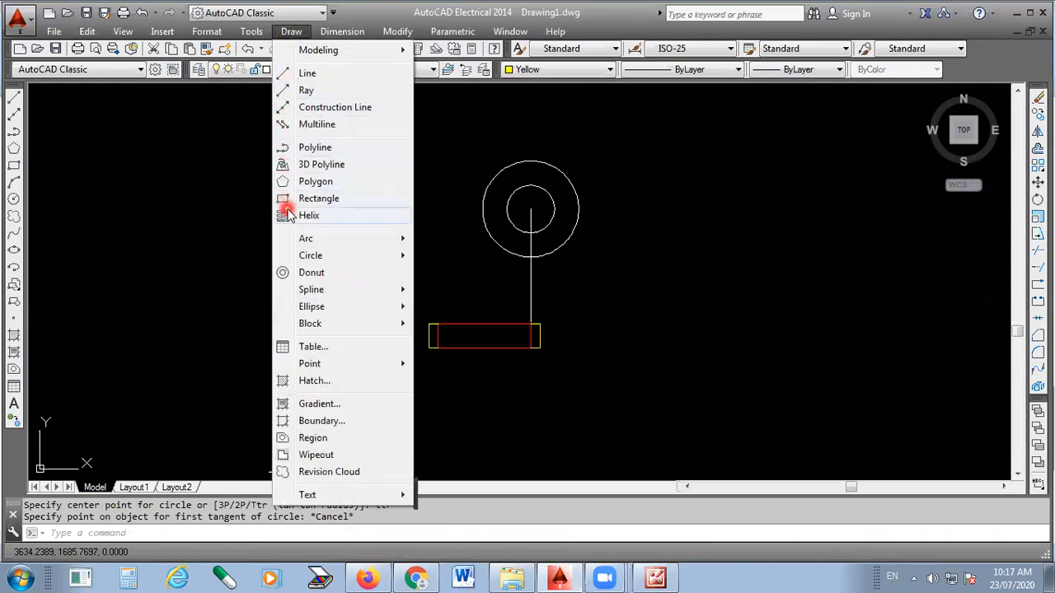
mouse_move(306, 260)
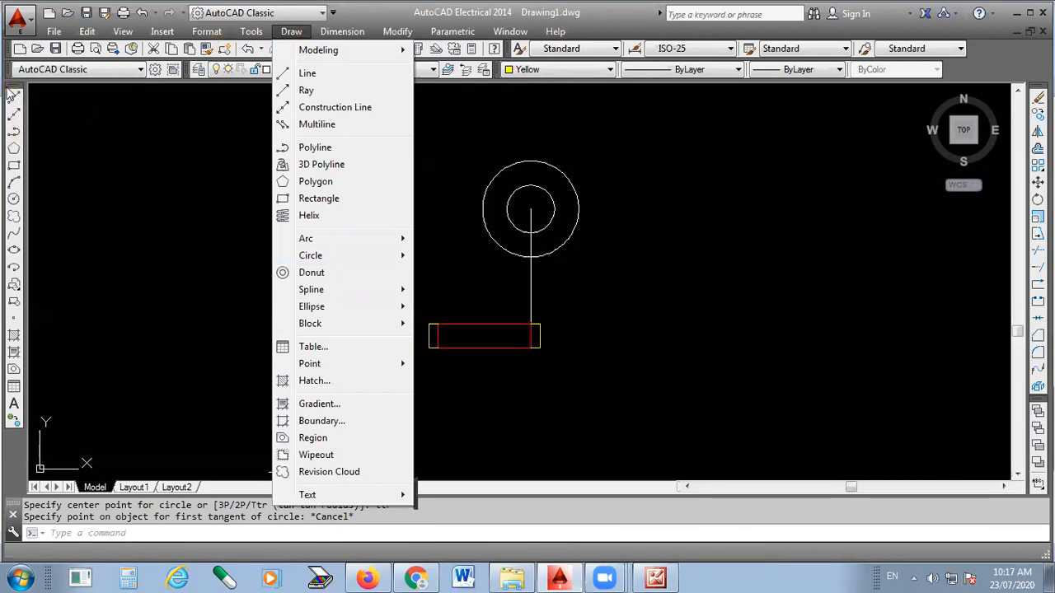
mouse_move(247, 37)
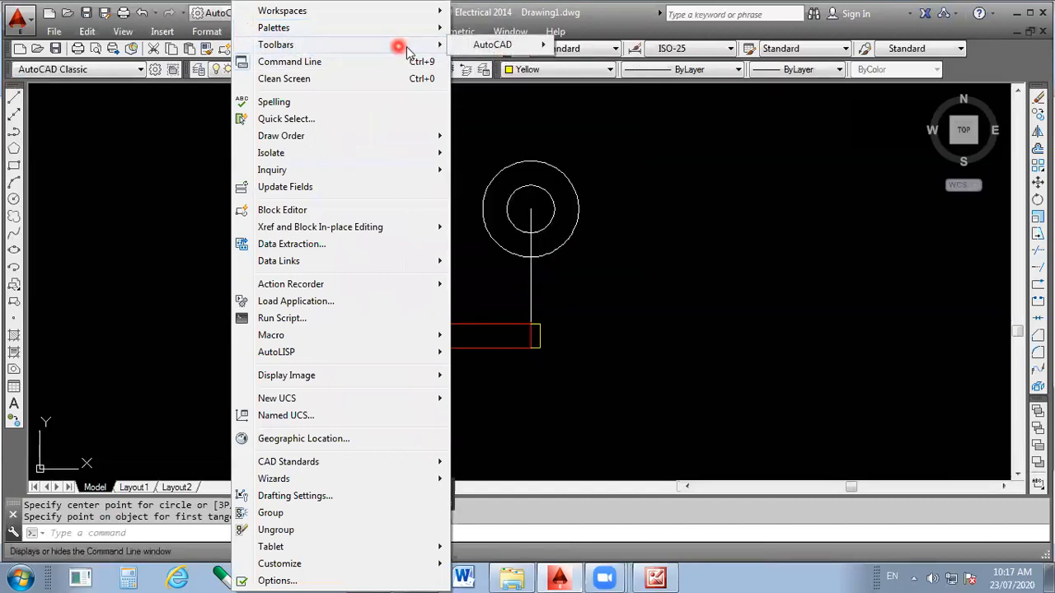
mouse_move(401, 44)
mouse_move(494, 45)
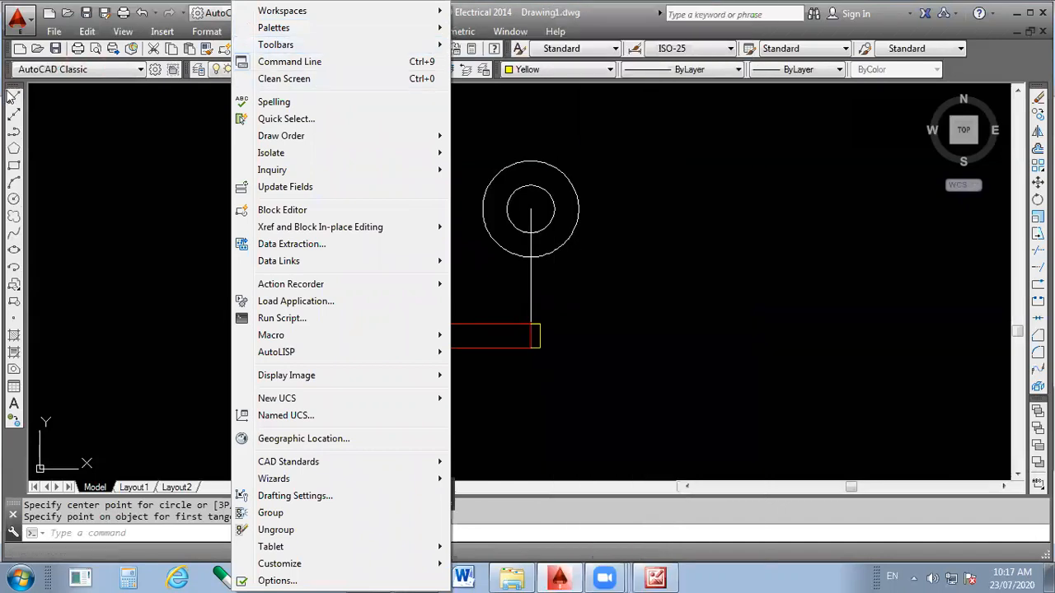
left_click(119, 157)
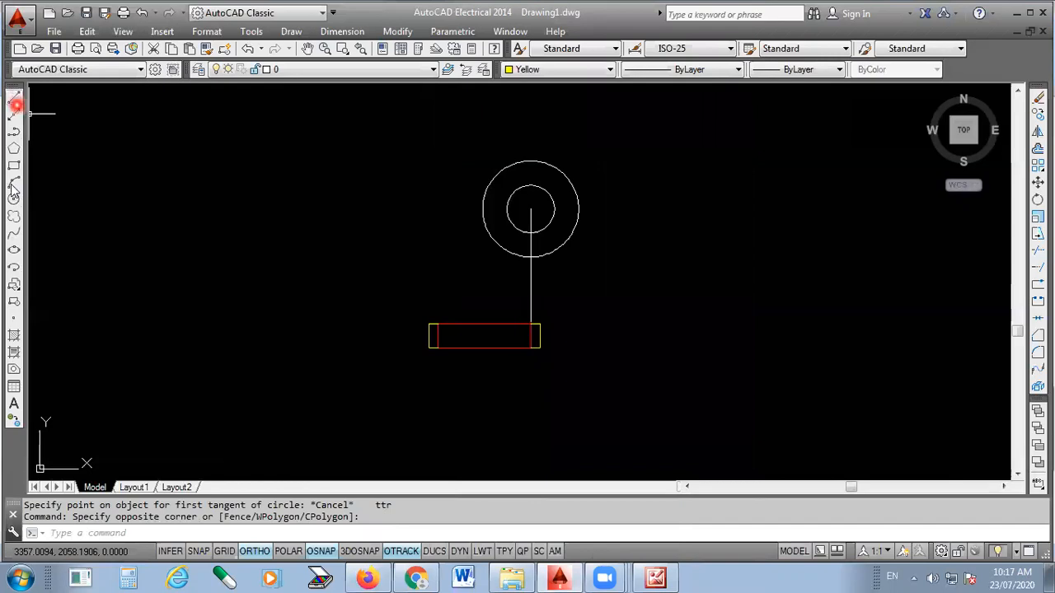
left_click(290, 33)
left_click(456, 170)
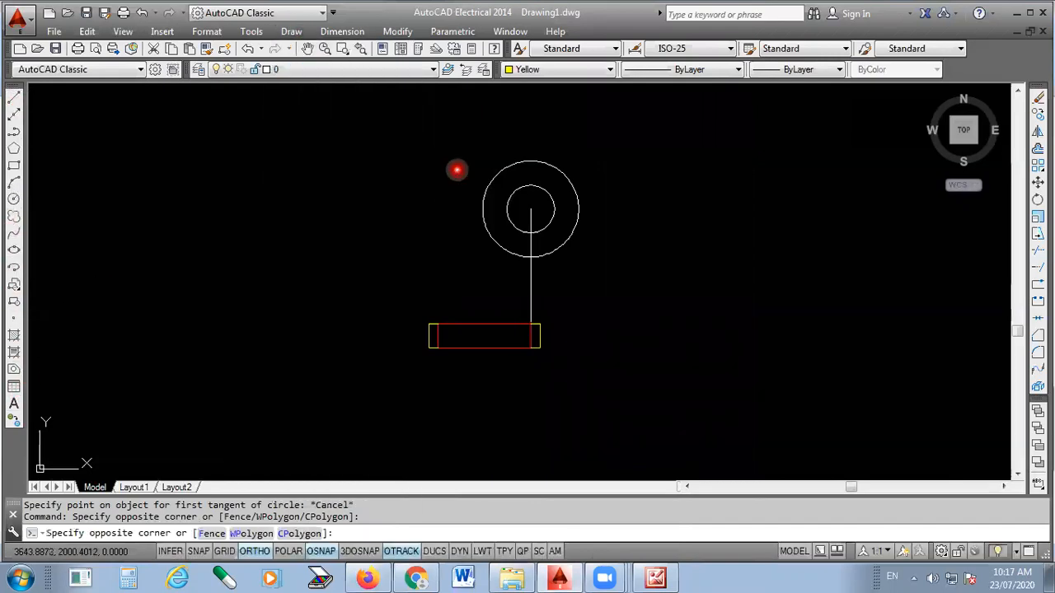
left_click(440, 216)
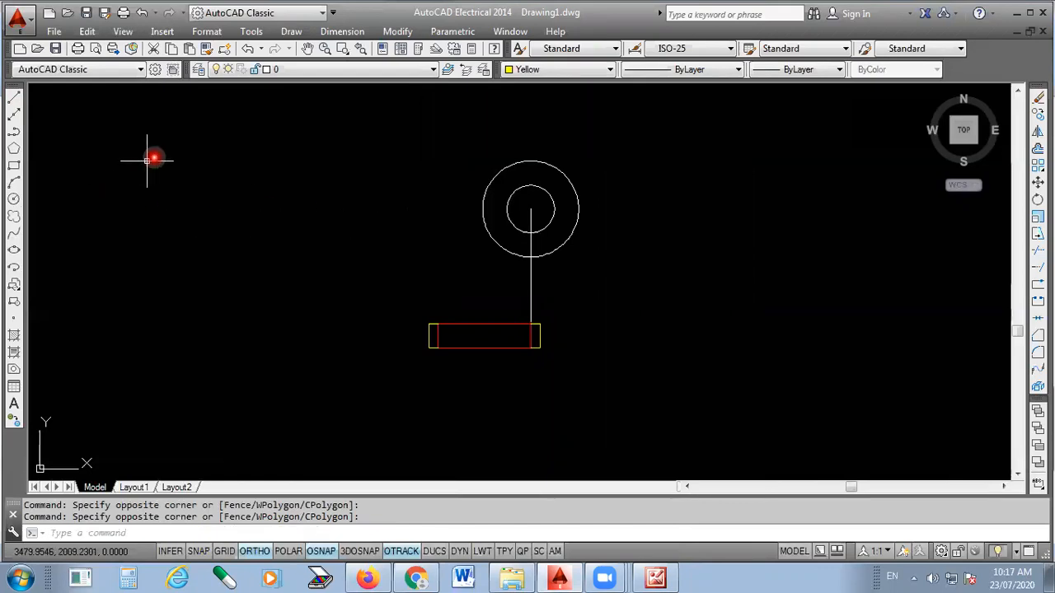
- Start a Tan, Tan, Radius circle with its first tangent on the upper left of the outer concentric circle
left_click(13, 203)
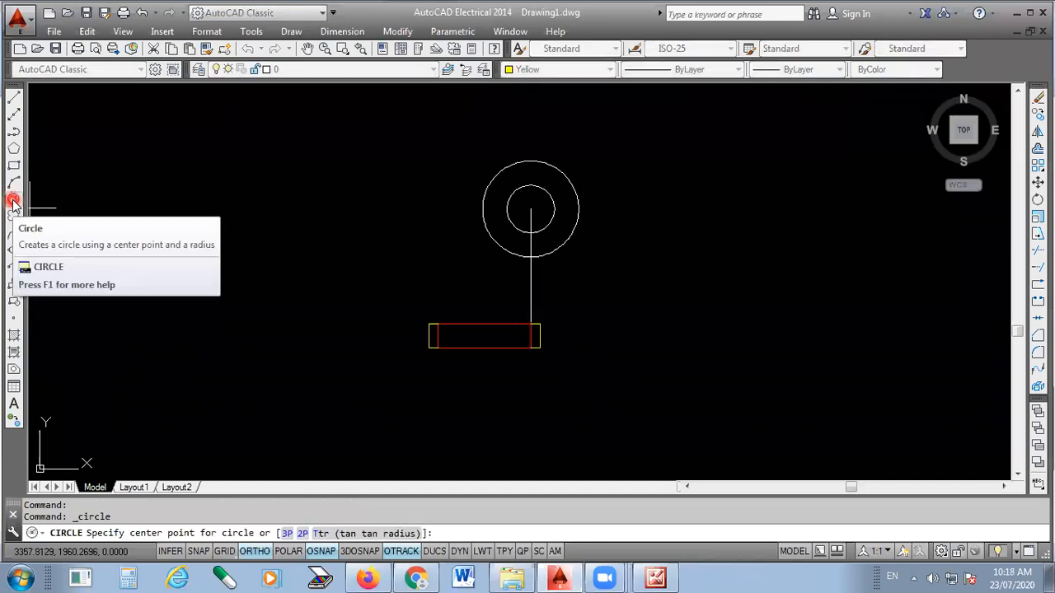
right_click(226, 224)
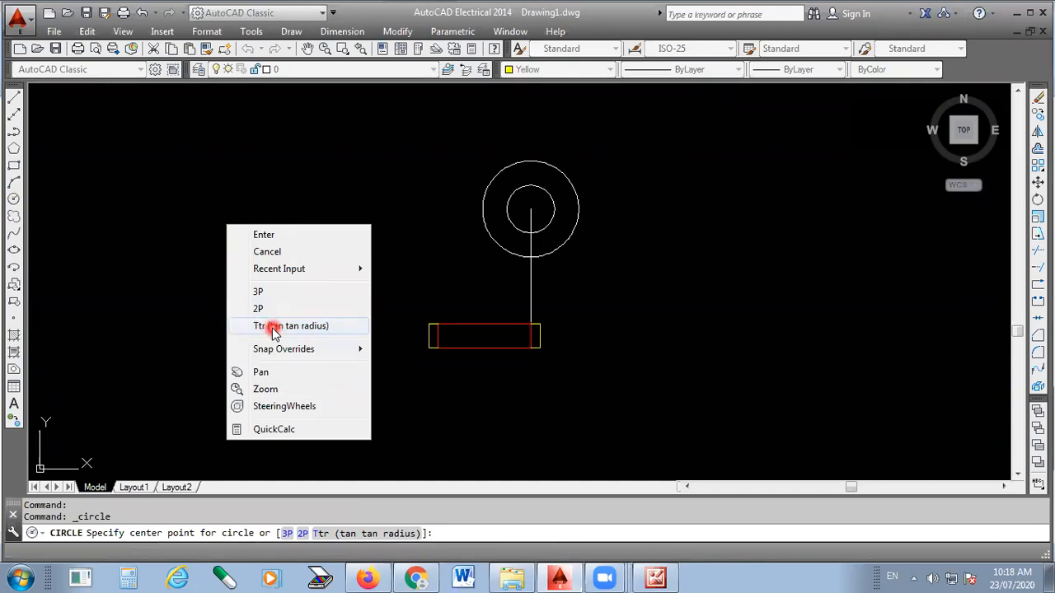
left_click(273, 328)
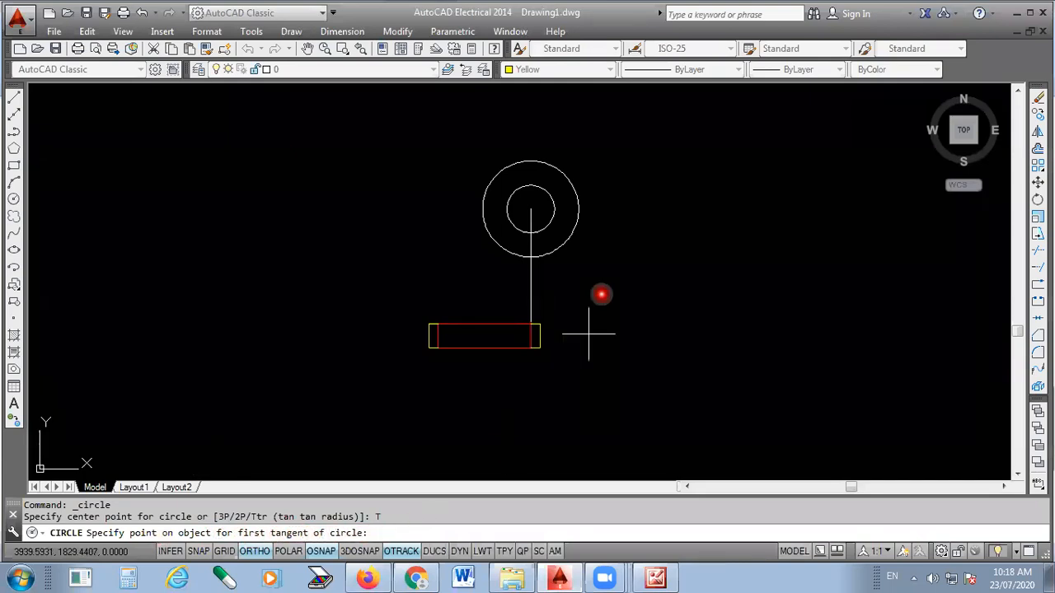
scroll(565, 173, "up", 5)
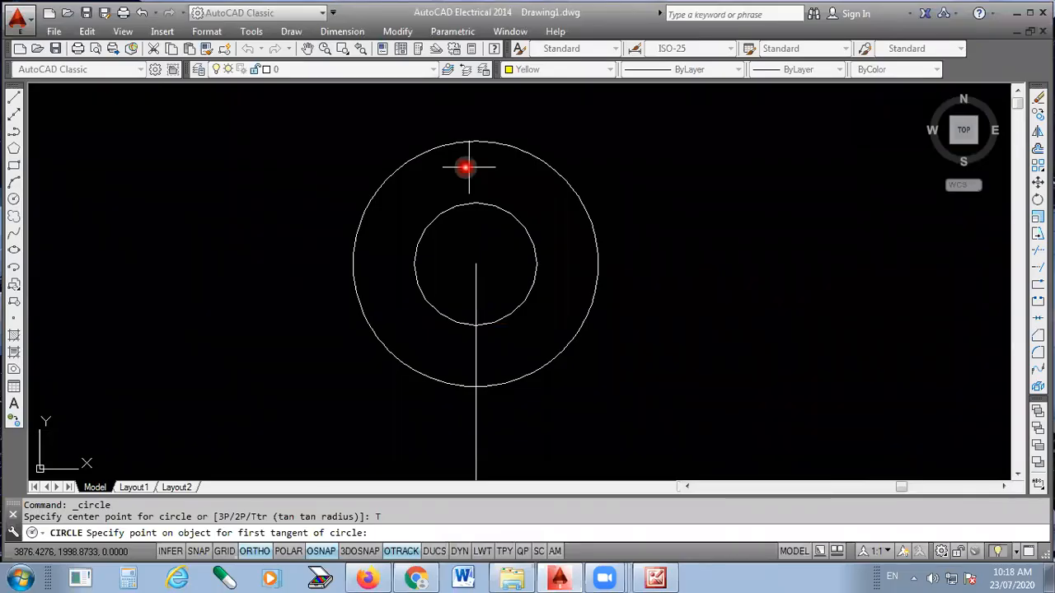
left_click(466, 168)
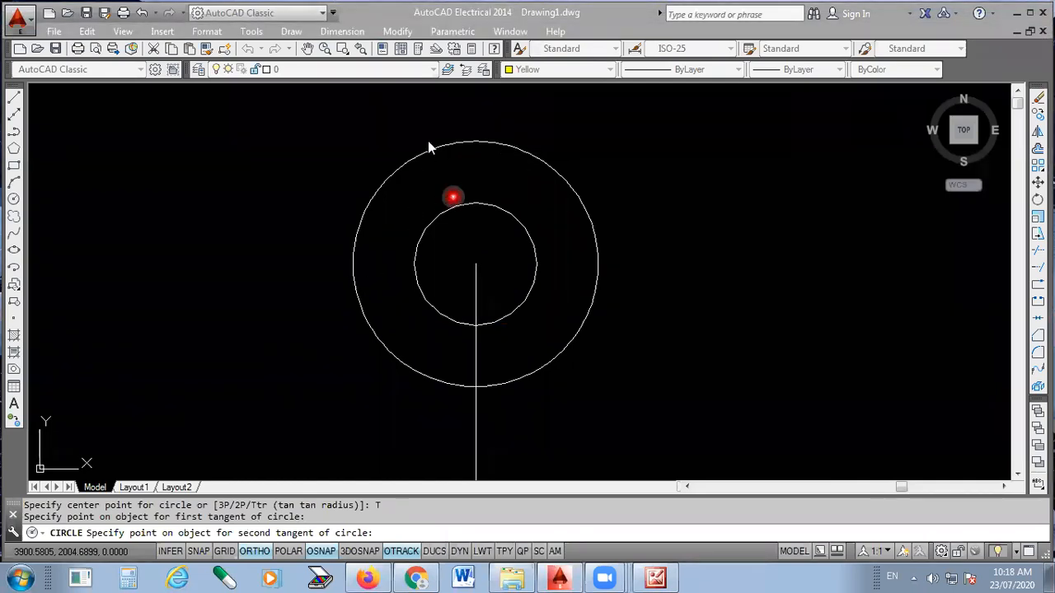
left_click(516, 159)
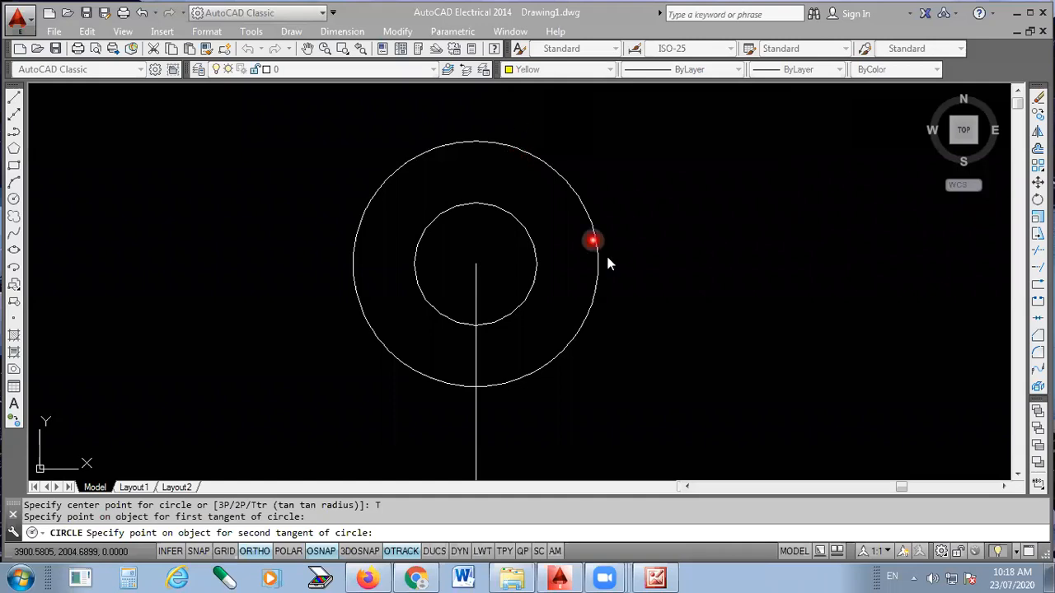
- Check the bend's outer curve in the reference picture and set the second tangent on the base flange's left red edge
left_click(1019, 471)
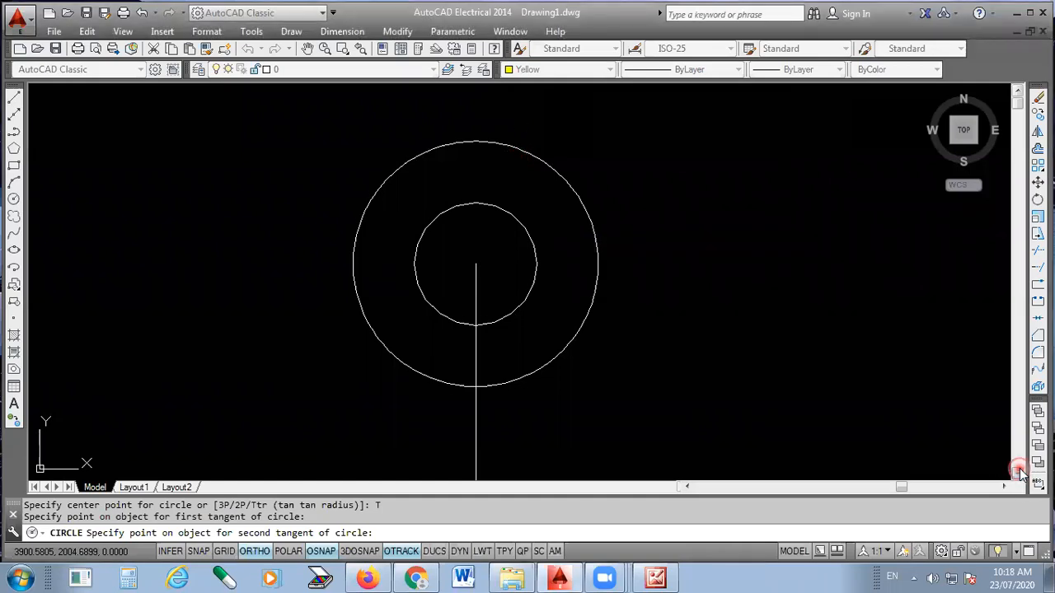
scroll(613, 283, "down", 8)
scroll(626, 273, "up", 6)
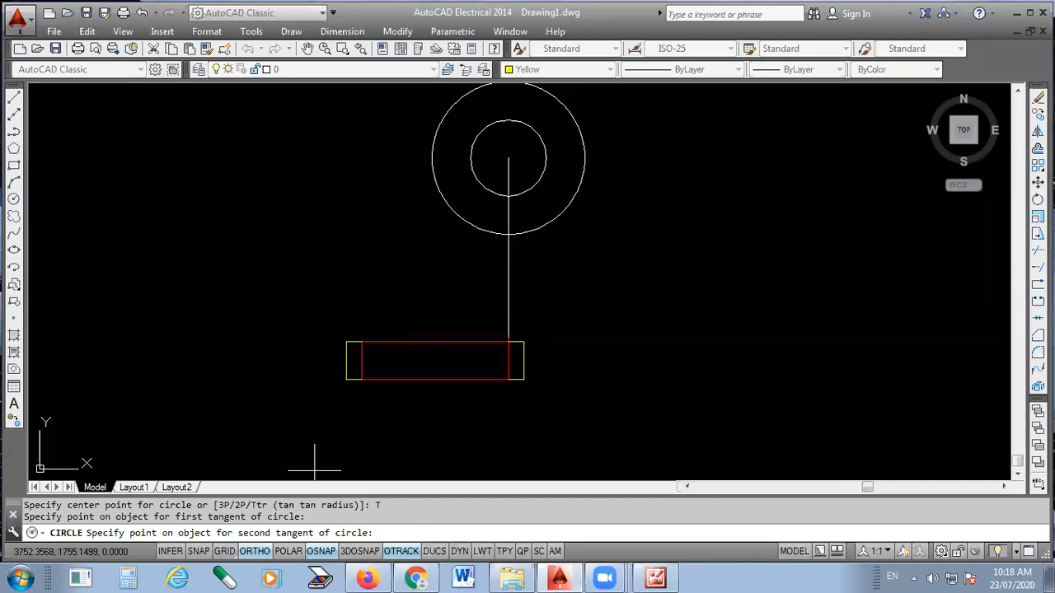
left_click(645, 576)
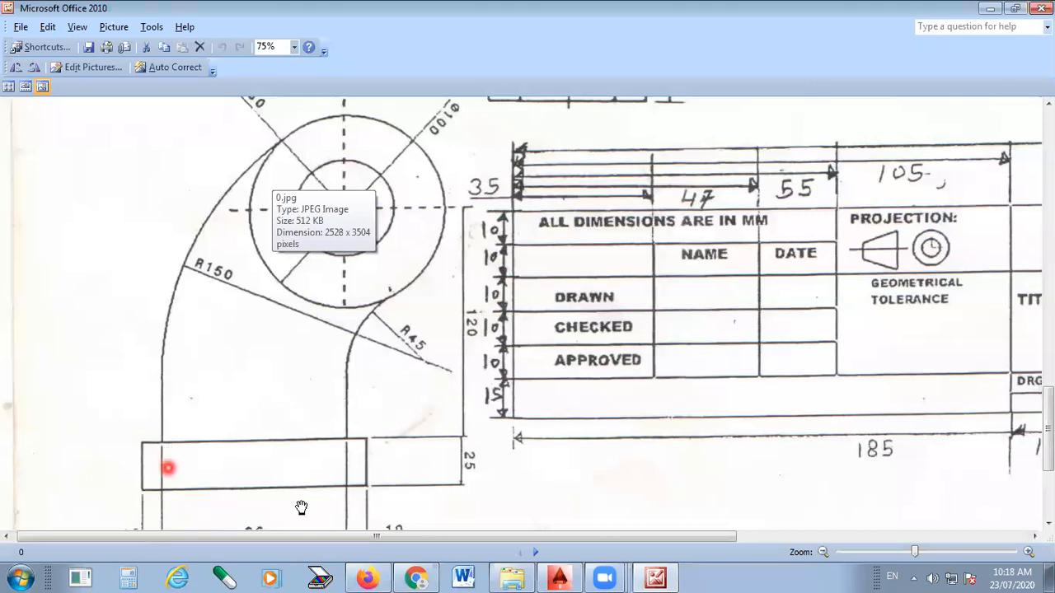
left_click(670, 577)
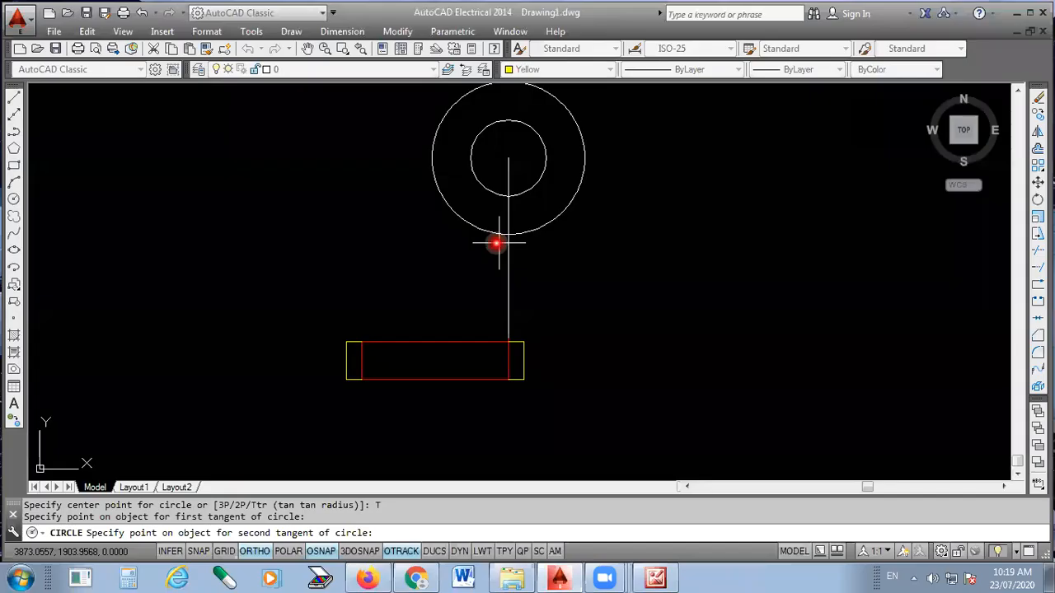
left_click(361, 359)
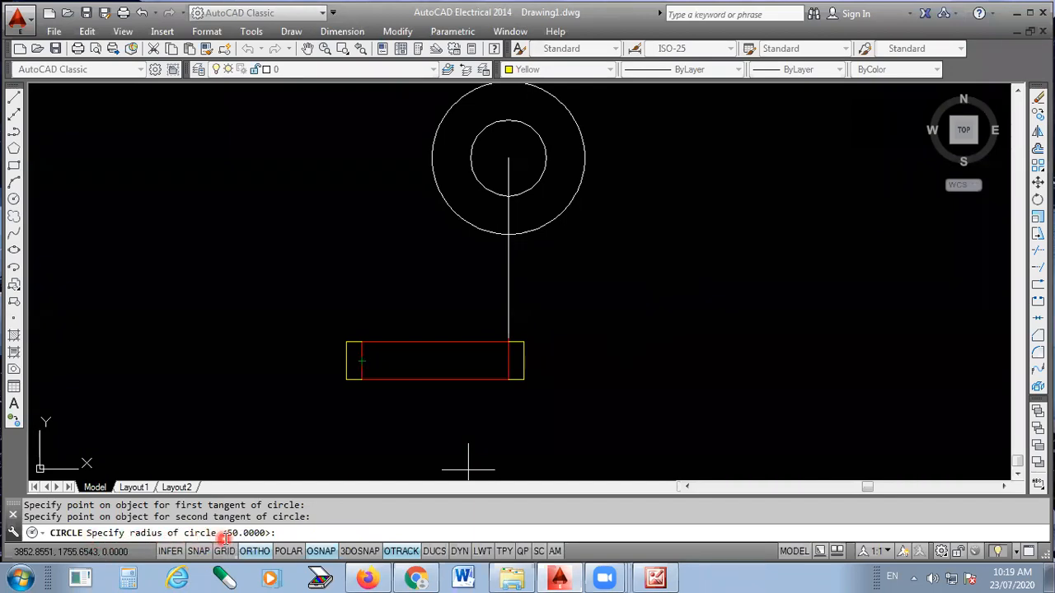
- Check the outer bend radius in the reference picture and complete the tangent circle with a radius of 150
left_click(290, 533)
left_click(658, 578)
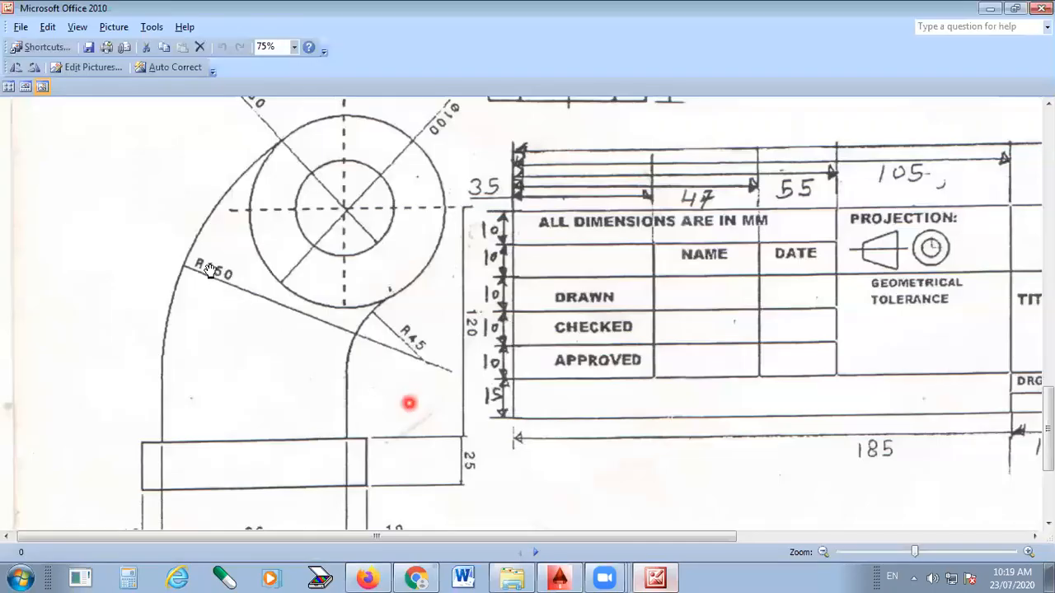
left_click(377, 449)
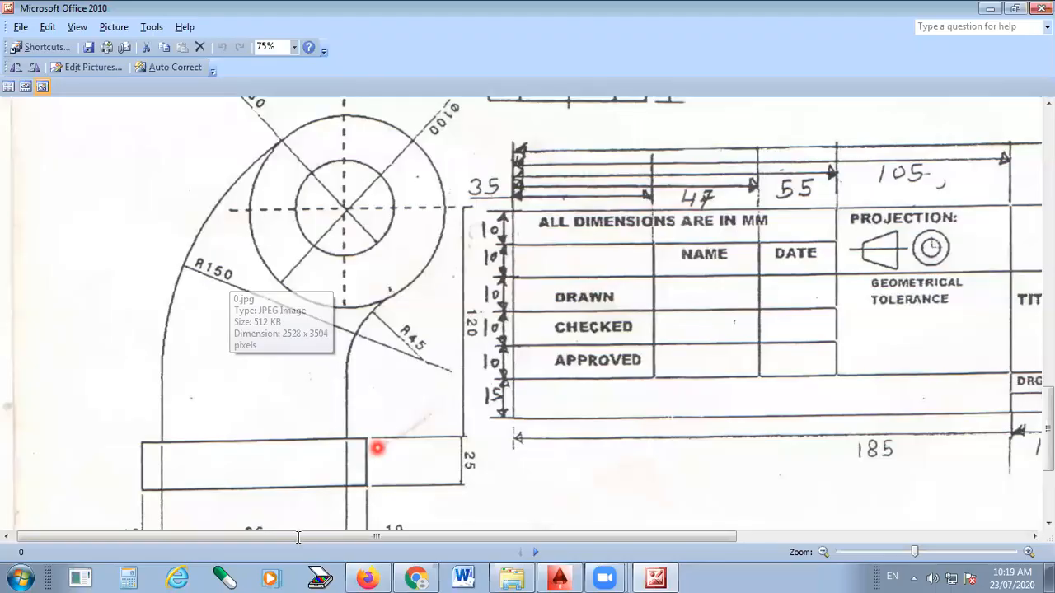
left_click(560, 578)
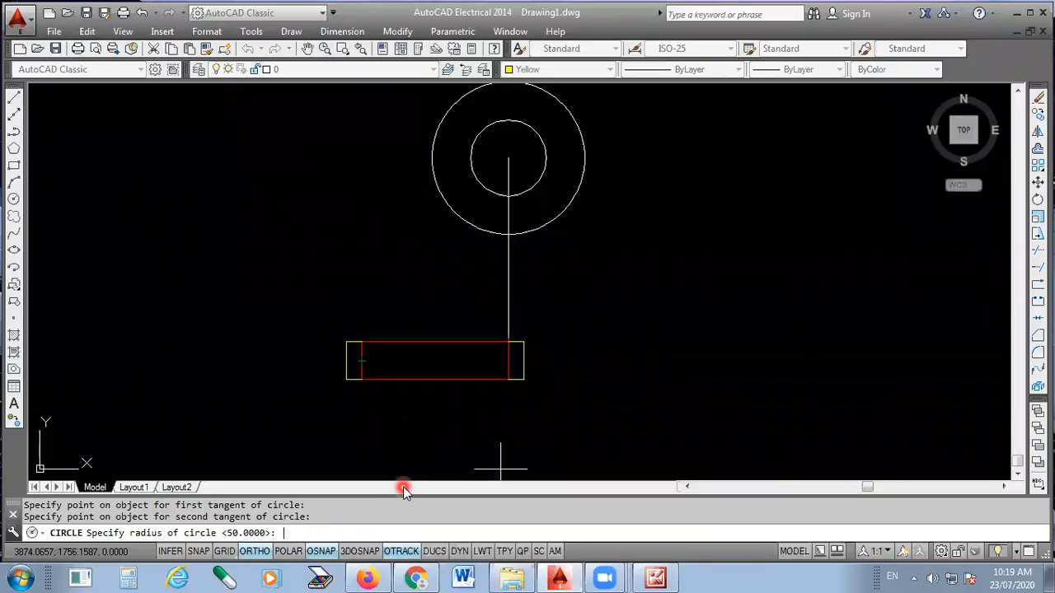
type("150")
key("Return")
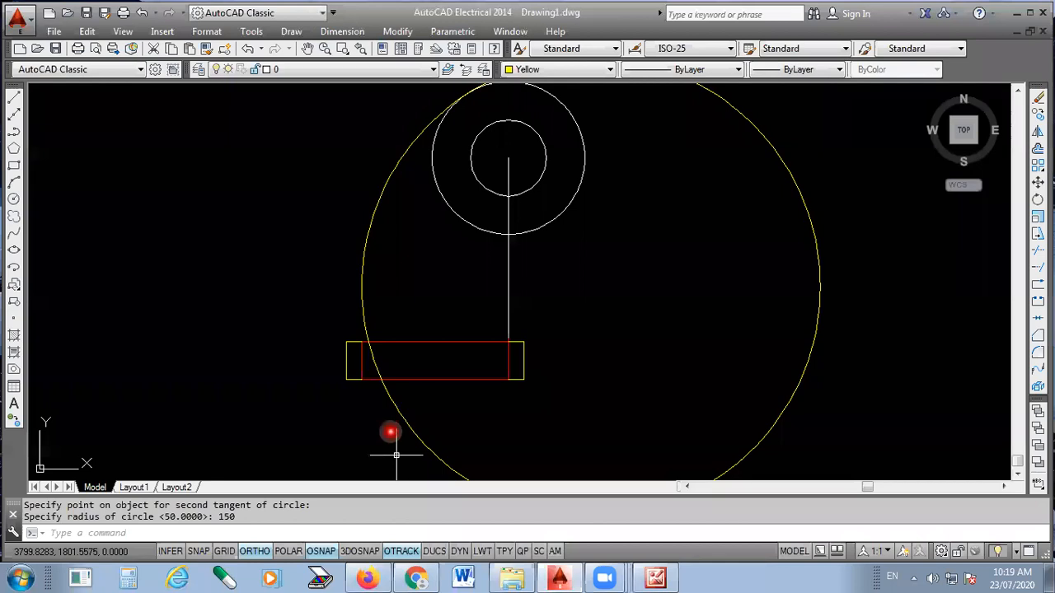
scroll(396, 455, "down", 5)
scroll(367, 362, "up", 2)
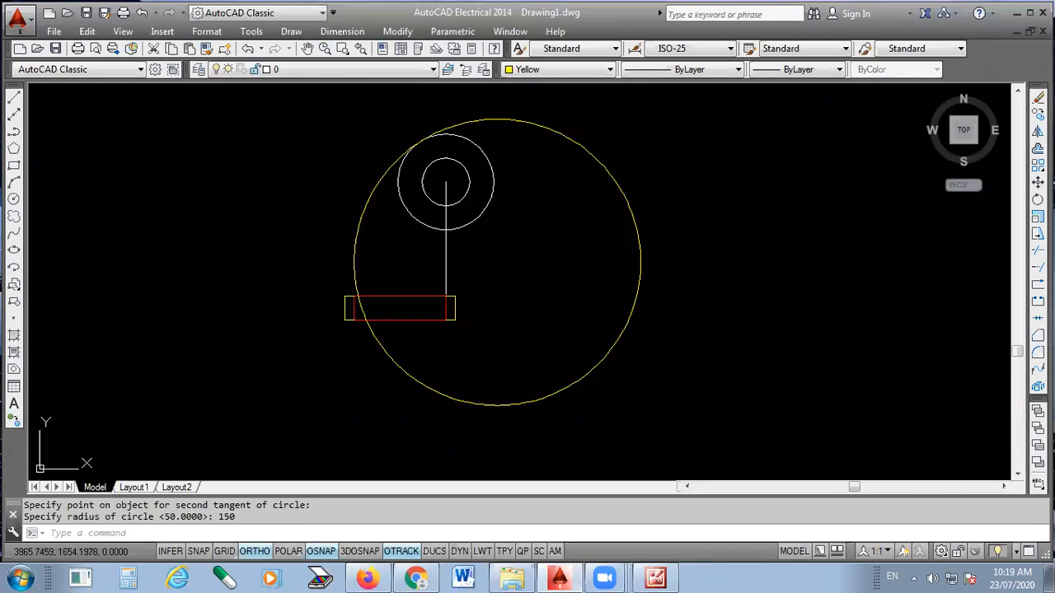
- Check the bend's inner curve in the reference picture and start another Tan, Tan, Radius circle
left_click(655, 579)
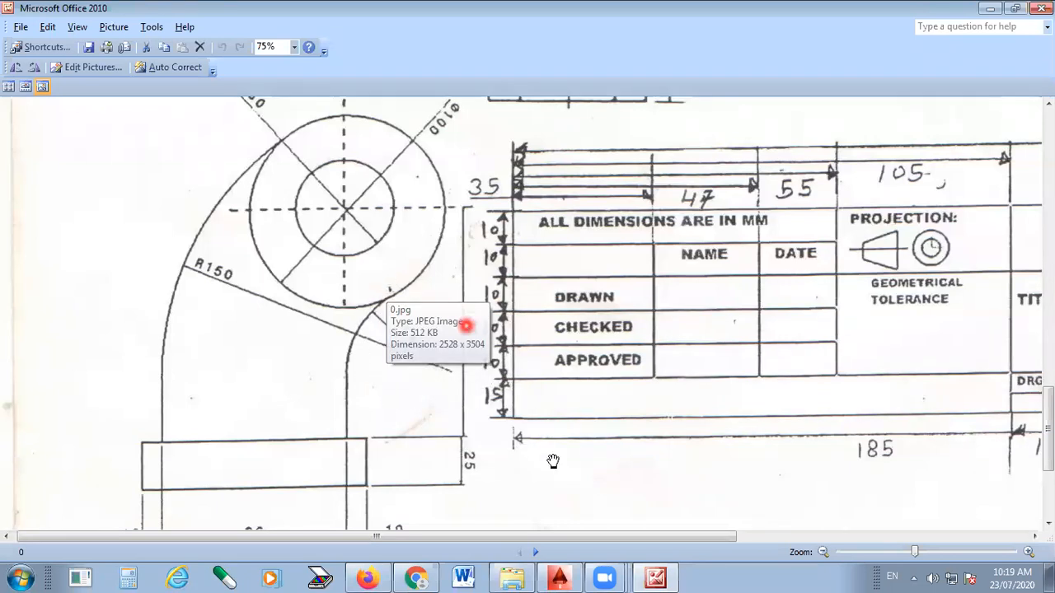
left_click(559, 577)
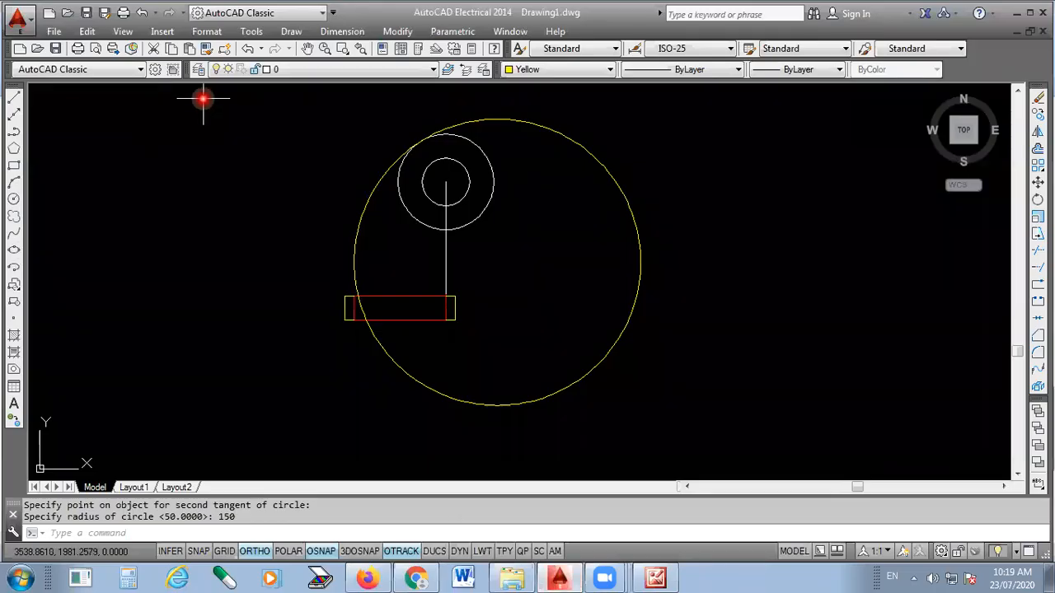
left_click(290, 31)
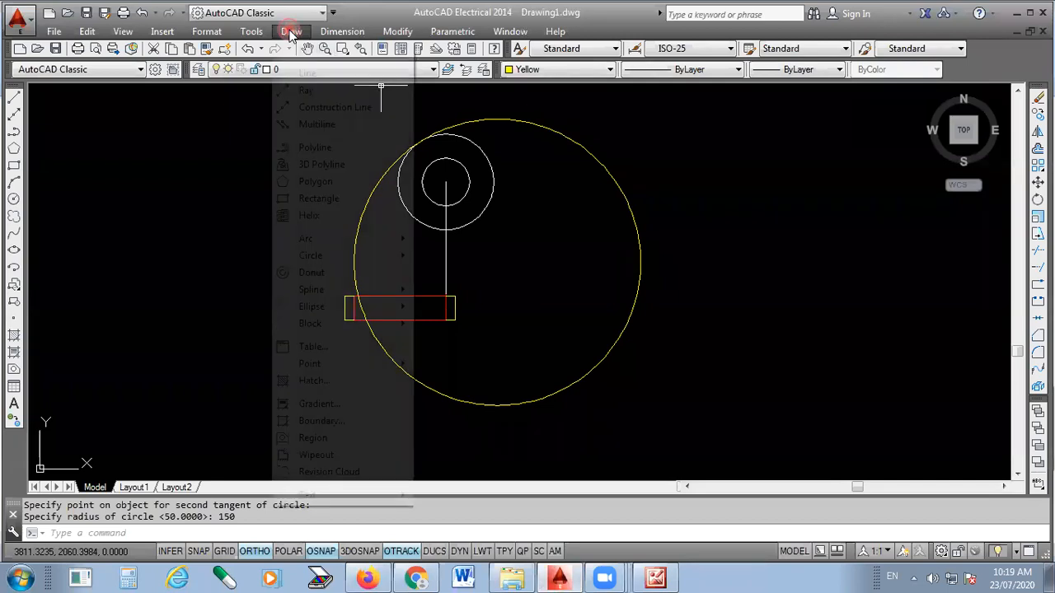
mouse_move(362, 257)
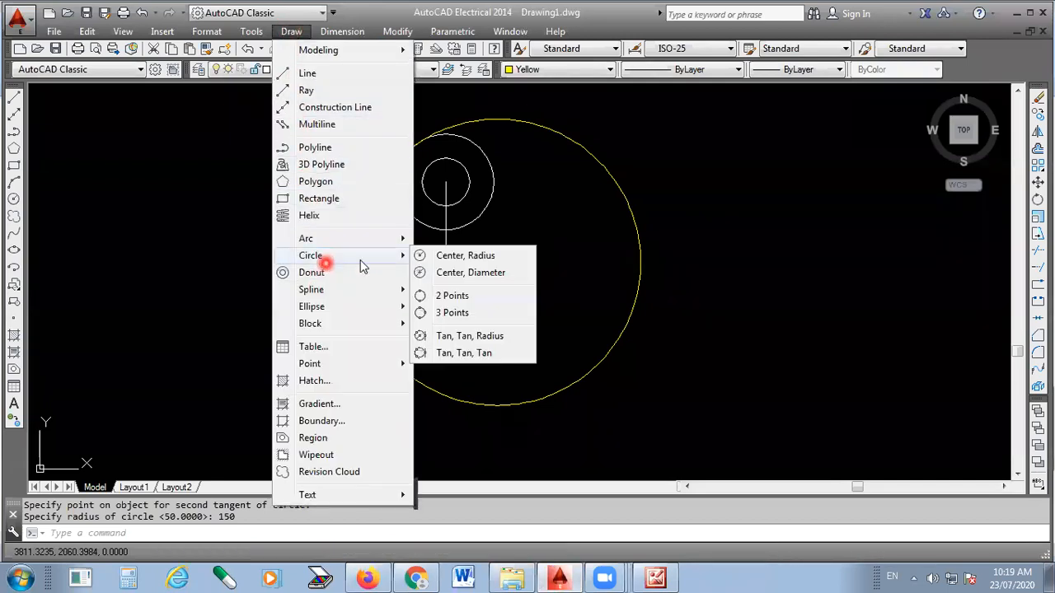
left_click(483, 340)
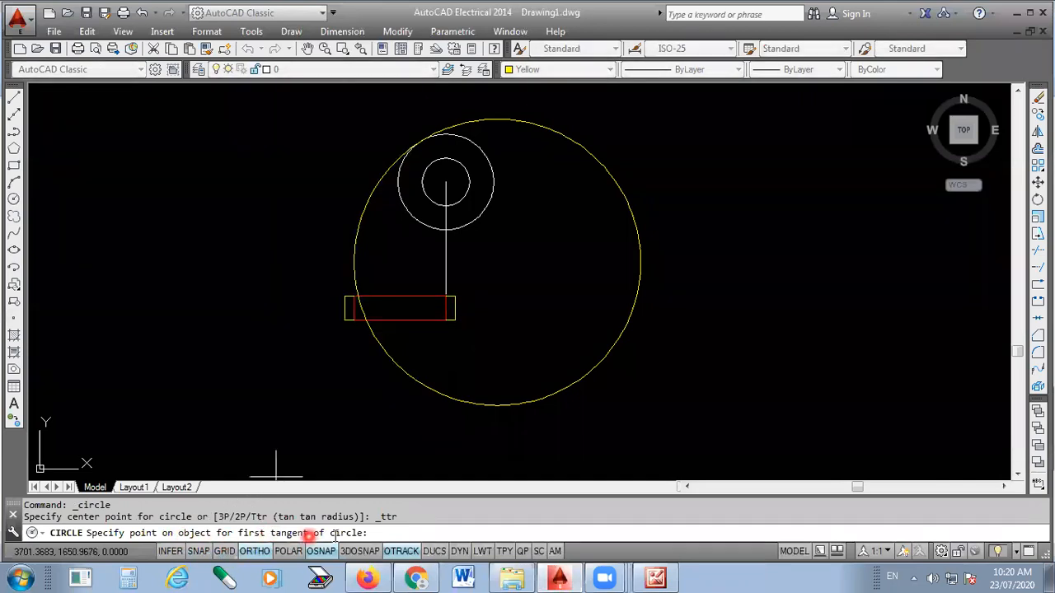
scroll(472, 247, "up", 2)
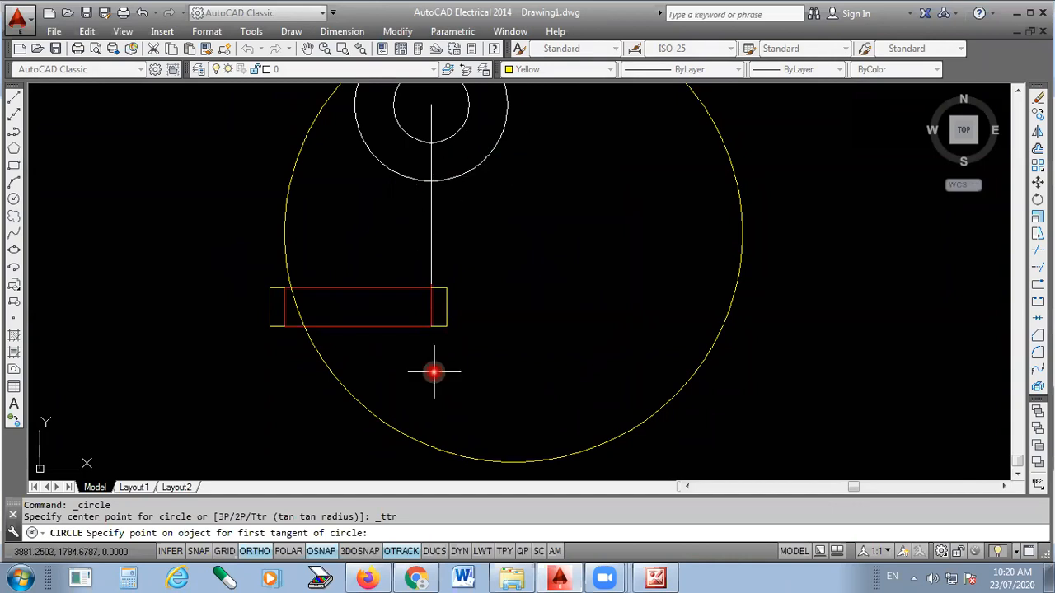
- Check the inner curve in the reference picture, then set the circle's tangents on the vertical centre line and the outer concentric circle's lower right
left_click(645, 576)
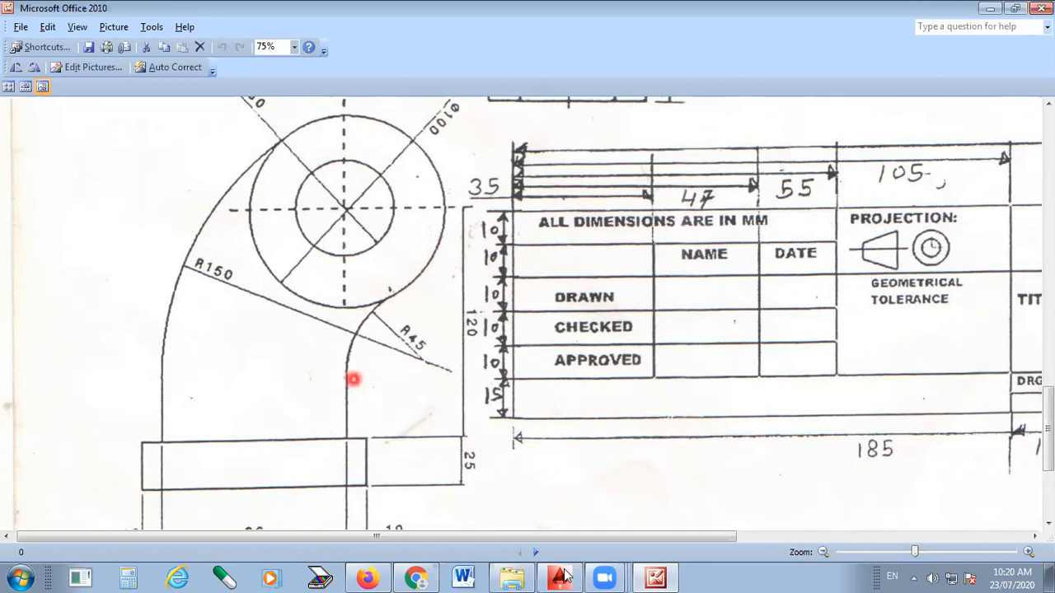
left_click(668, 576)
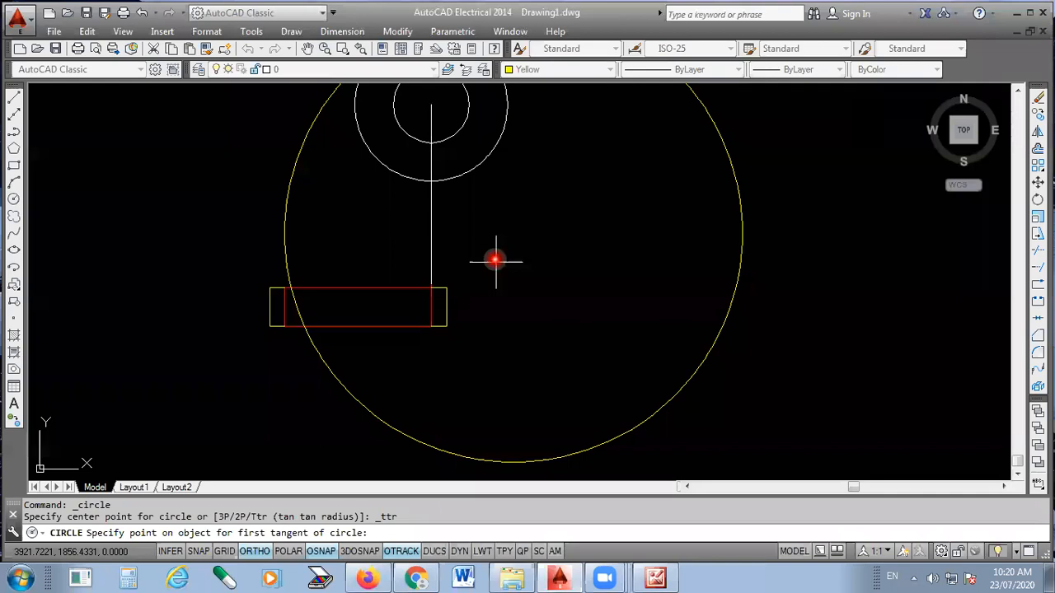
scroll(495, 260, "up", 2)
left_click(418, 349)
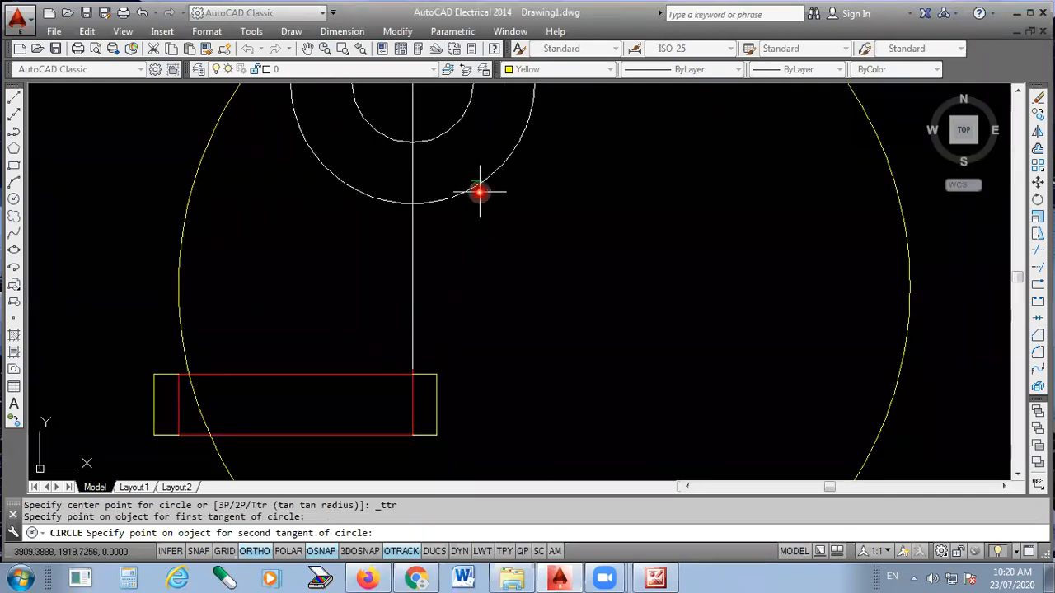
scroll(478, 220, "down", 4)
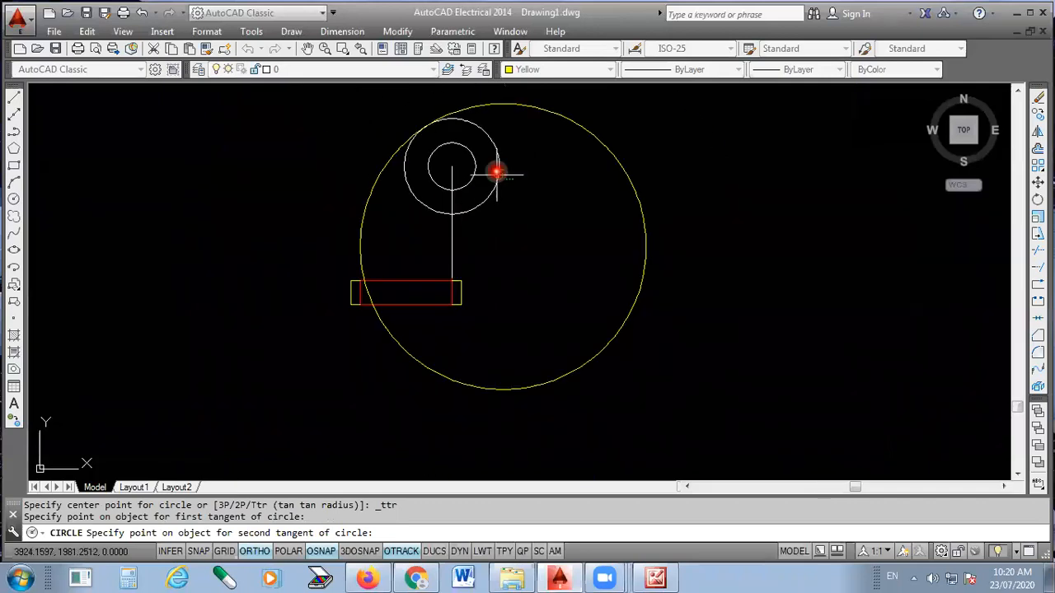
scroll(478, 216, "up", 4)
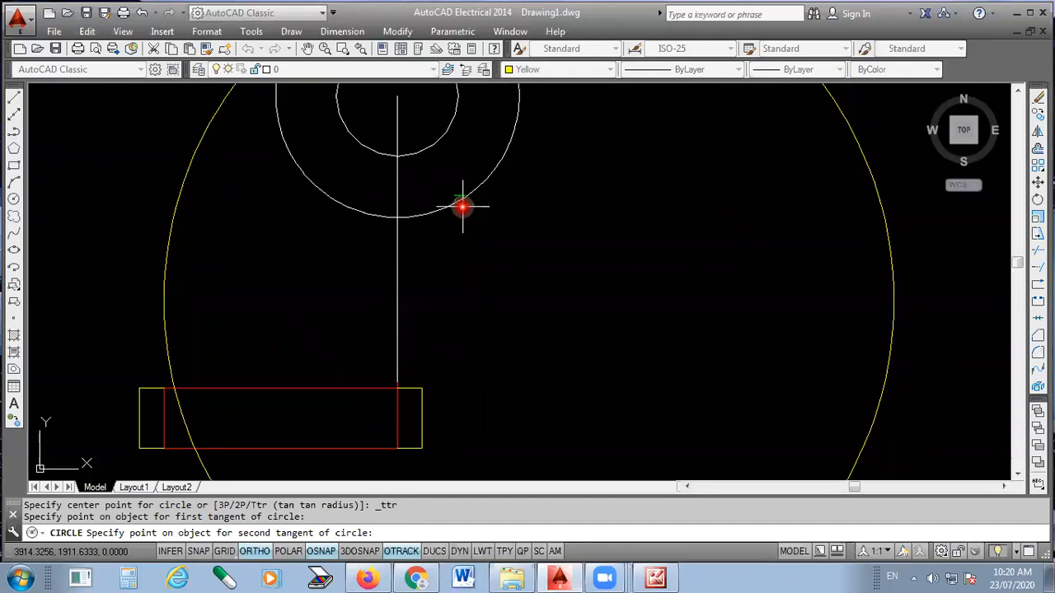
left_click(463, 207)
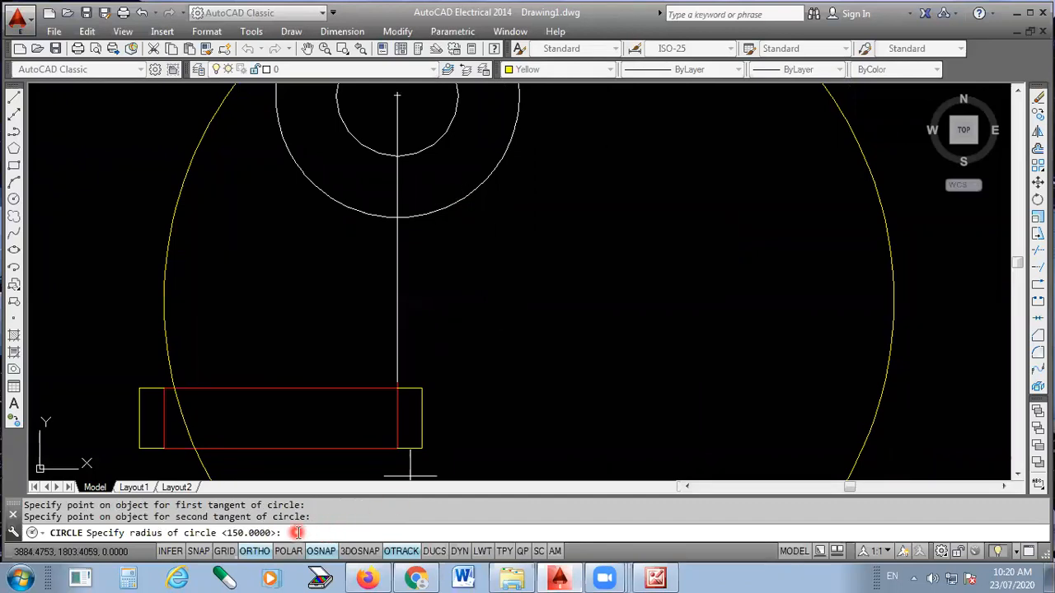
- Check the inner bend radius in the reference picture and complete the tangent circle with a radius of 45
left_click(619, 272)
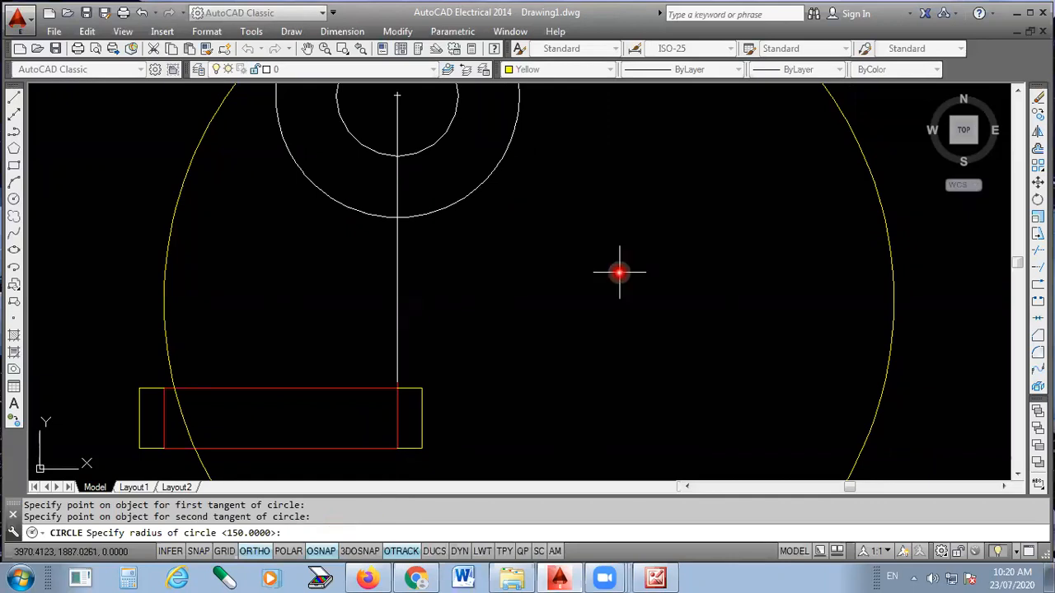
left_click(657, 577)
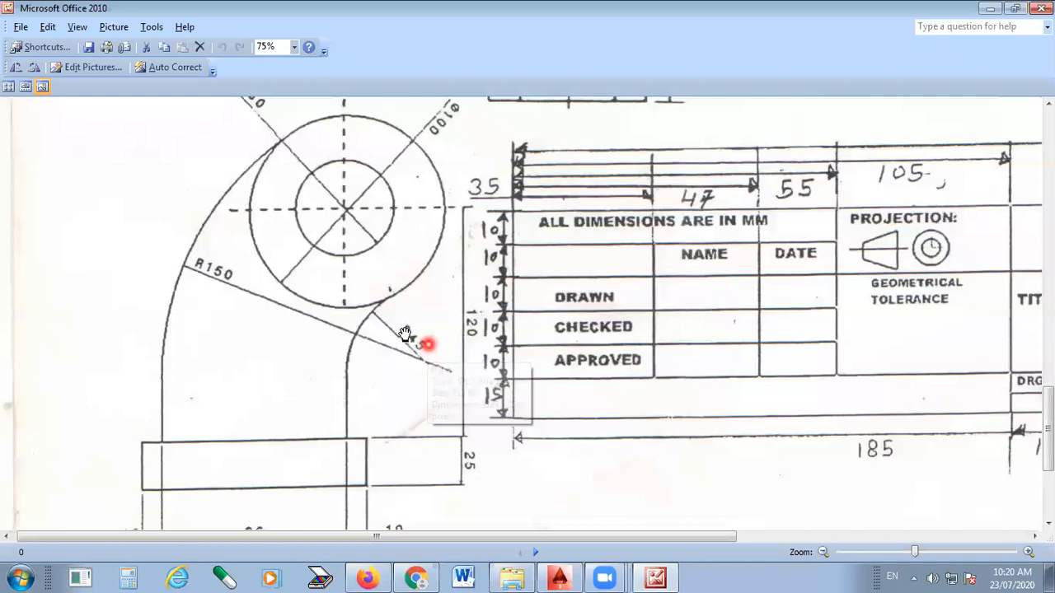
left_click(666, 577)
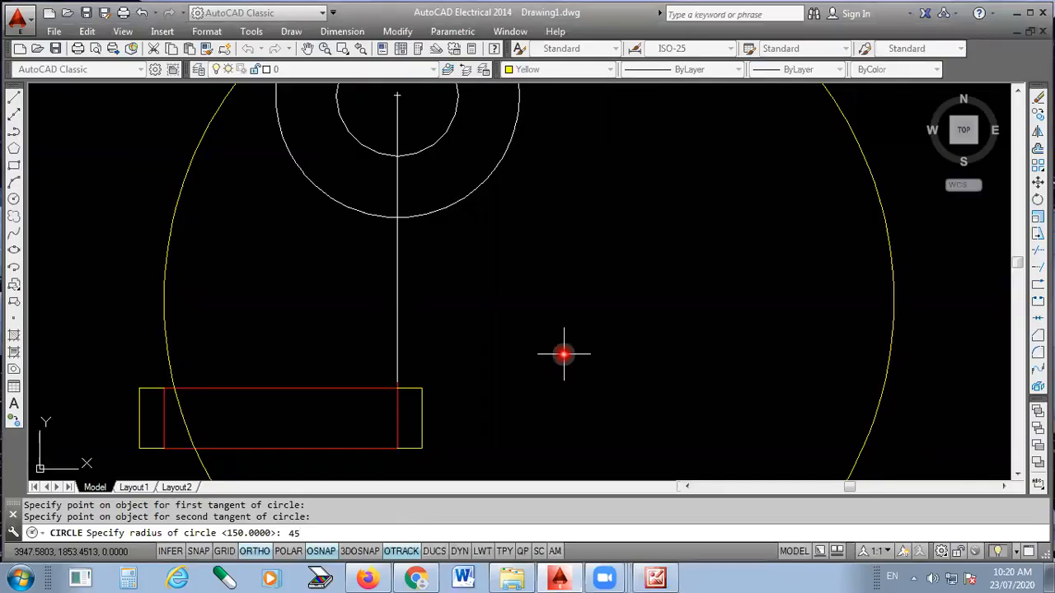
key("Return")
scroll(502, 339, "down", 4)
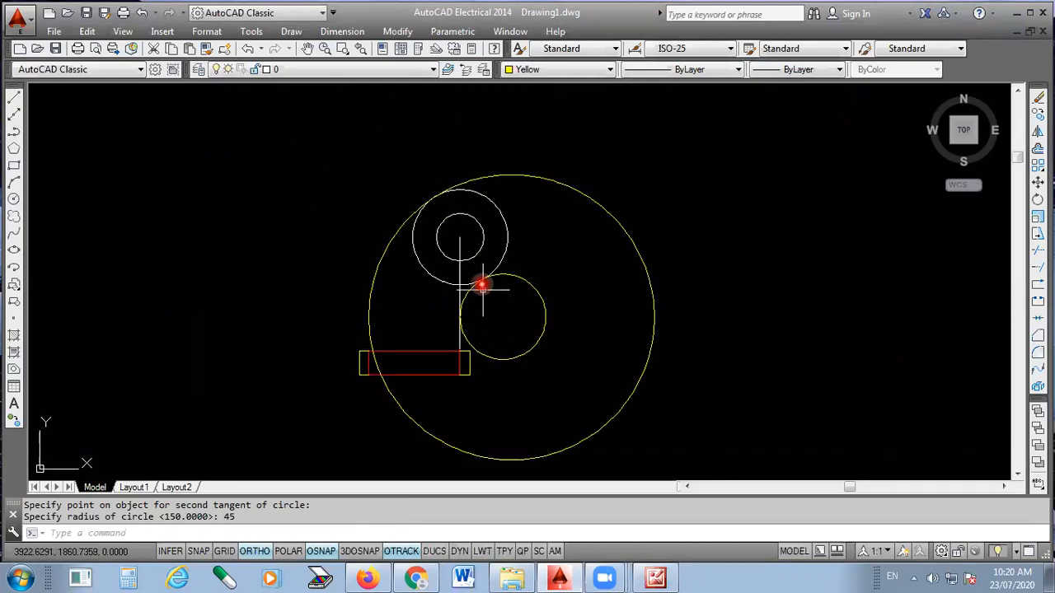
scroll(538, 330, "up", 2)
scroll(527, 333, "down", 2)
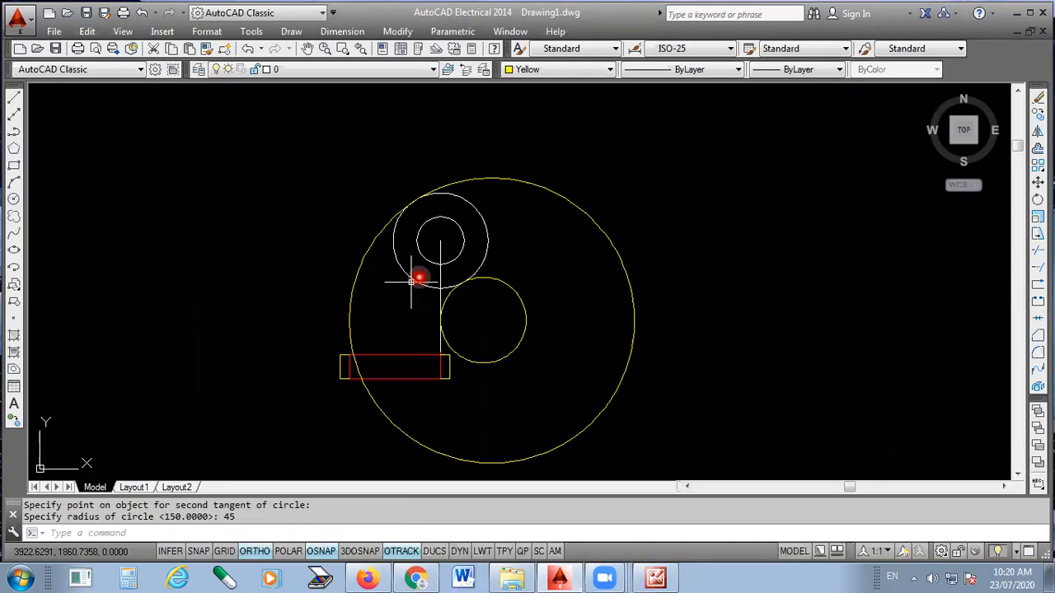
- Check the reference picture and draw a vertical line from the red rectangle's upper-left corner to the leftmost point of the large yellow circle
left_click(655, 578)
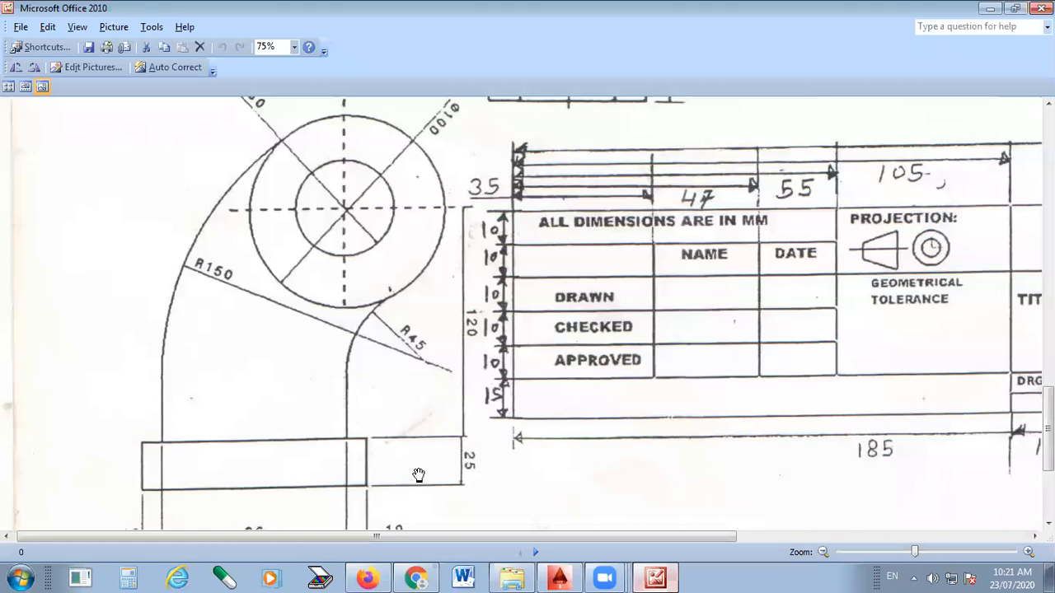
scroll(419, 476, "up", 1)
left_click(655, 578)
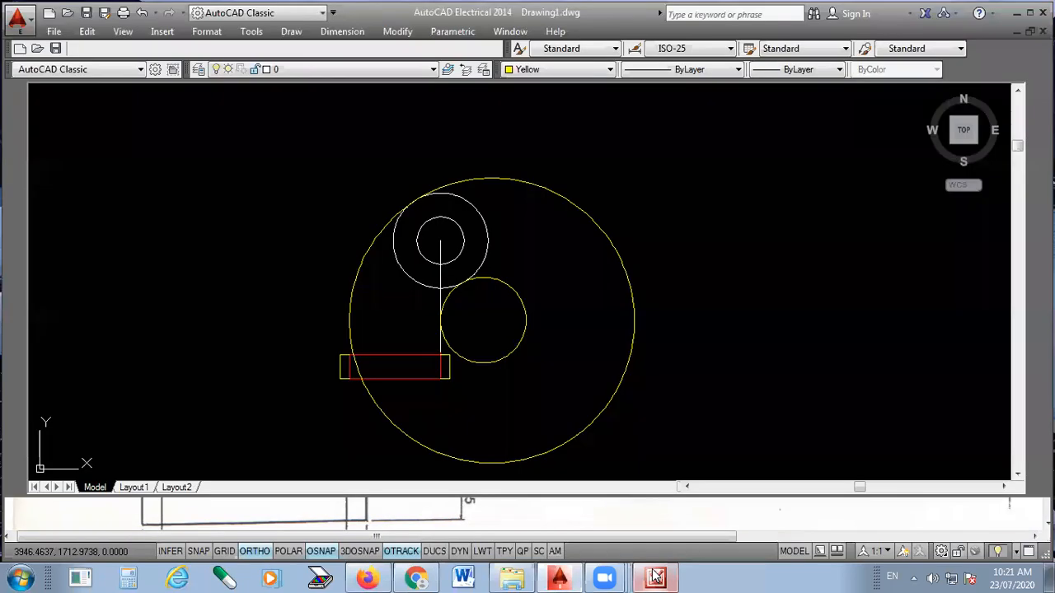
scroll(337, 372, "up", 5)
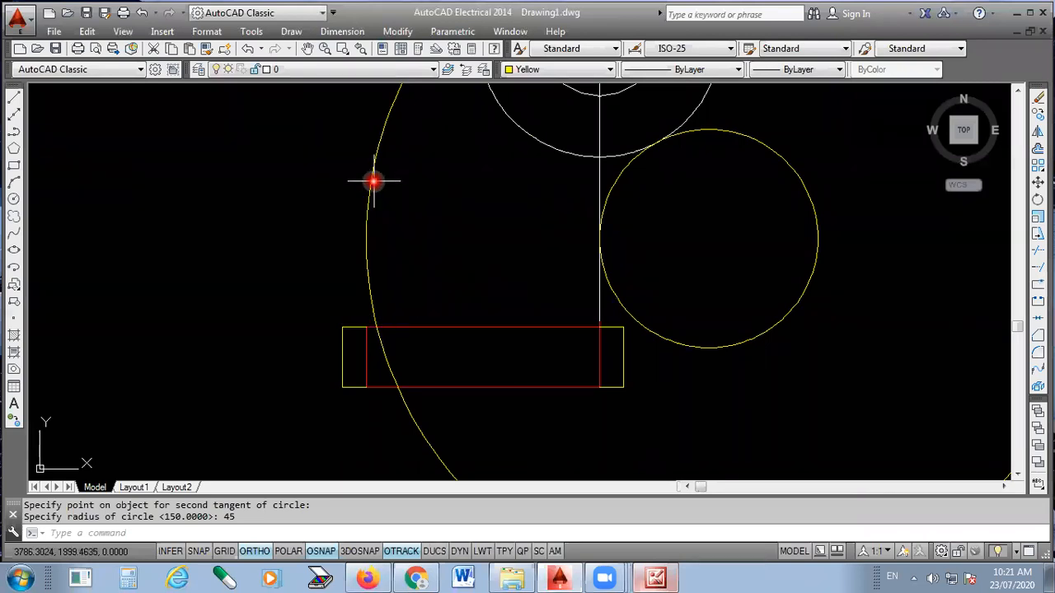
left_click(14, 97)
scroll(371, 325, "up", 5)
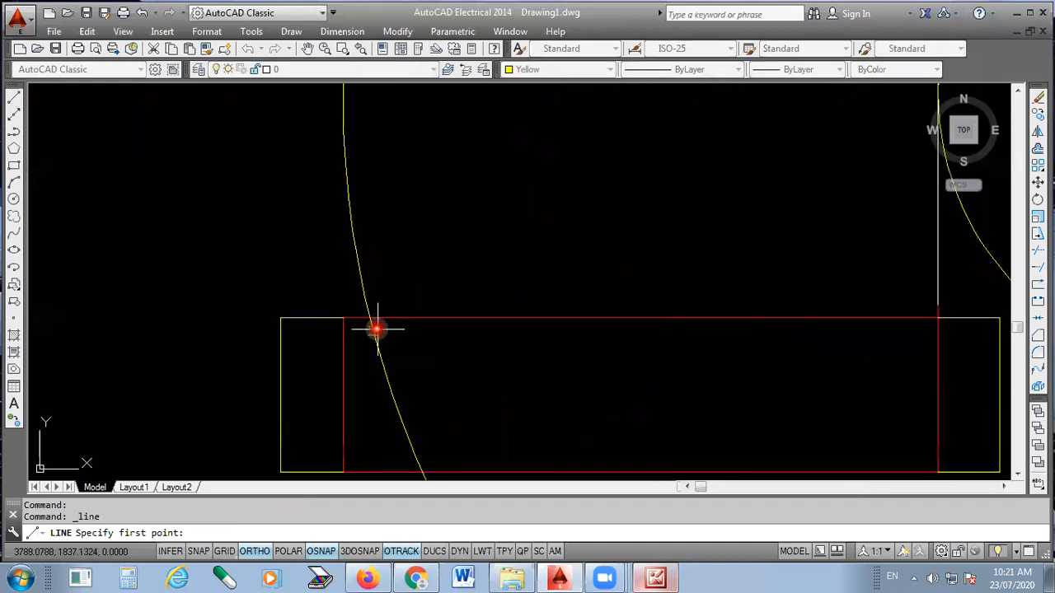
left_click(324, 314)
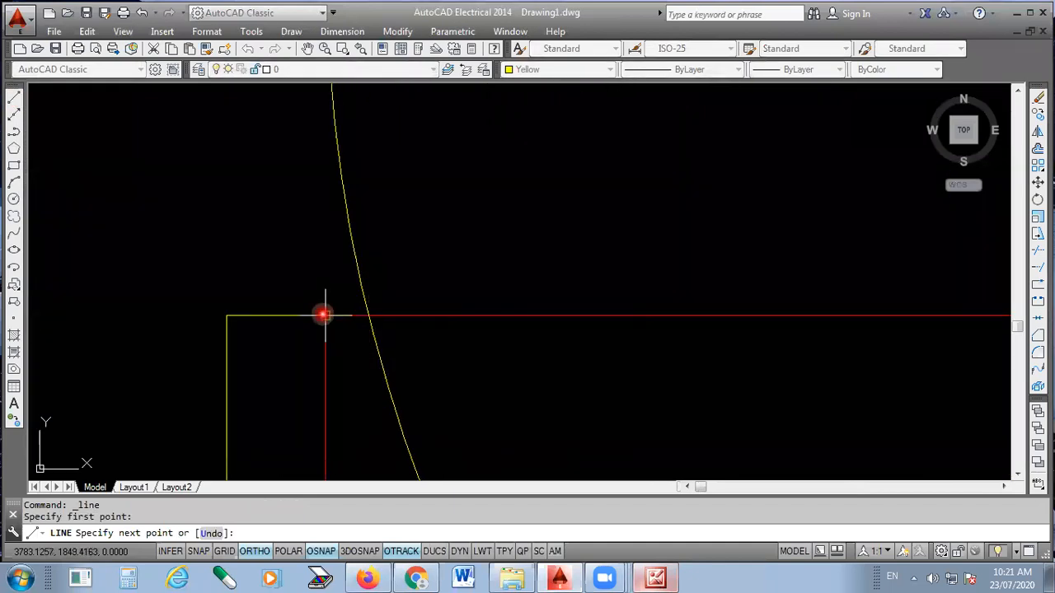
scroll(321, 214, "down", 4)
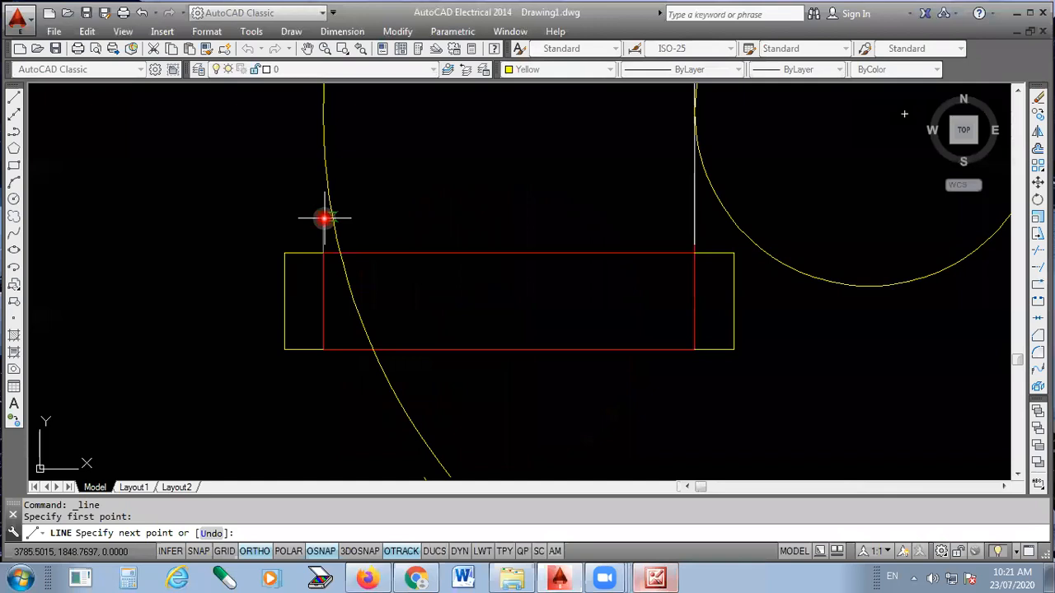
scroll(323, 216, "down", 4)
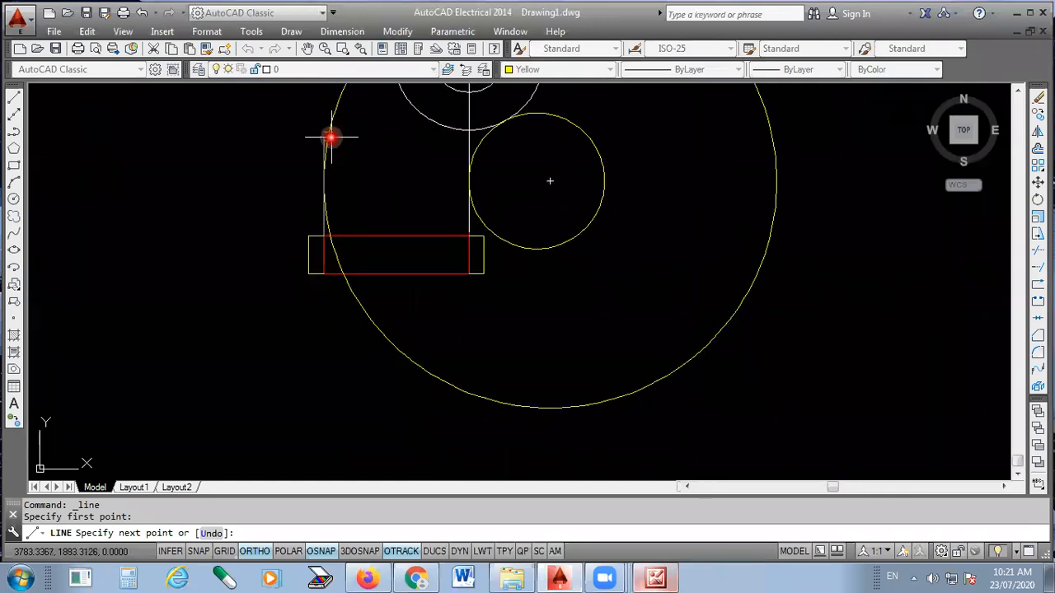
left_click(323, 178)
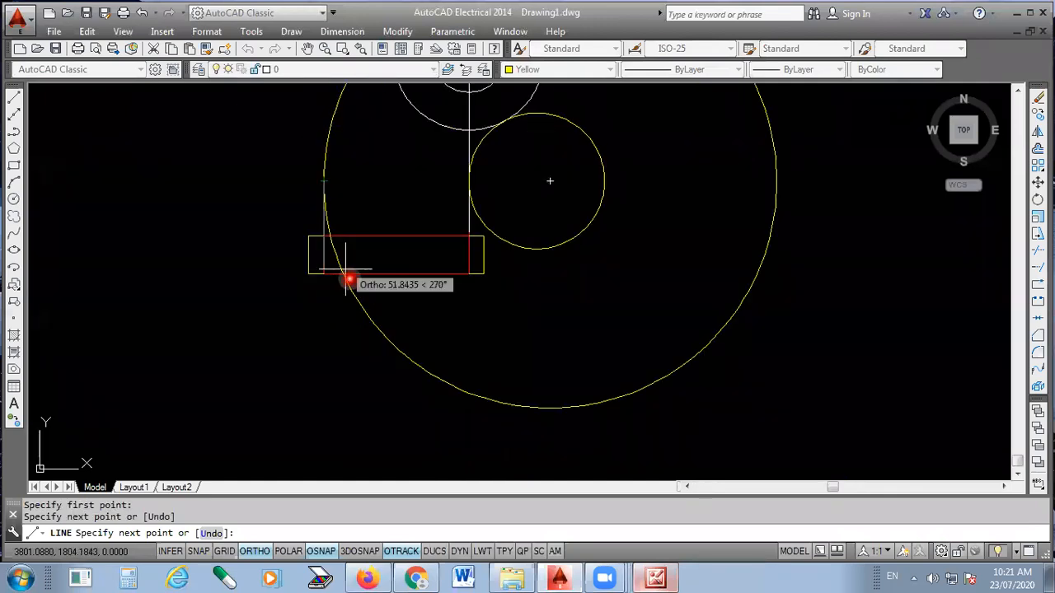
key("Escape")
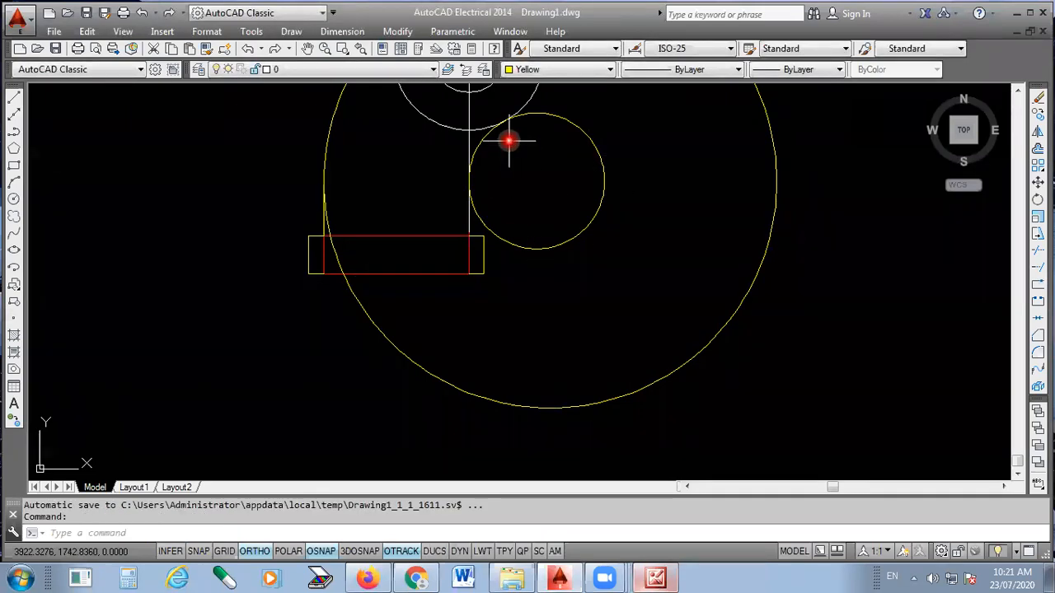
- Delete the small yellow tangent circle of the inner bend and check the inner curve again in the reference picture
scroll(508, 141, "up", 2)
left_click(683, 215)
left_click(588, 264)
key("Delete")
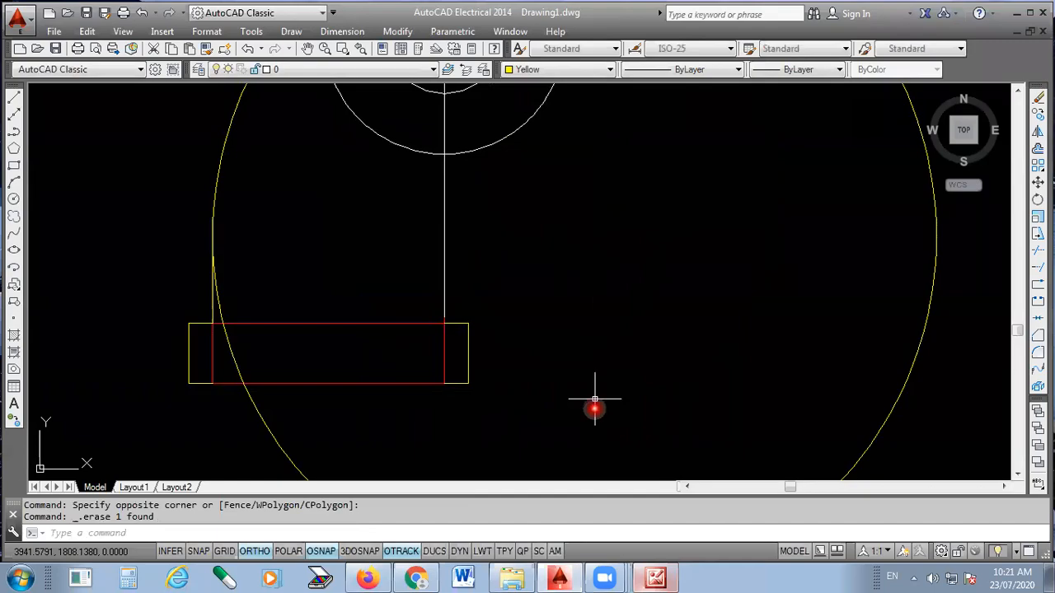
key("alt+Tab")
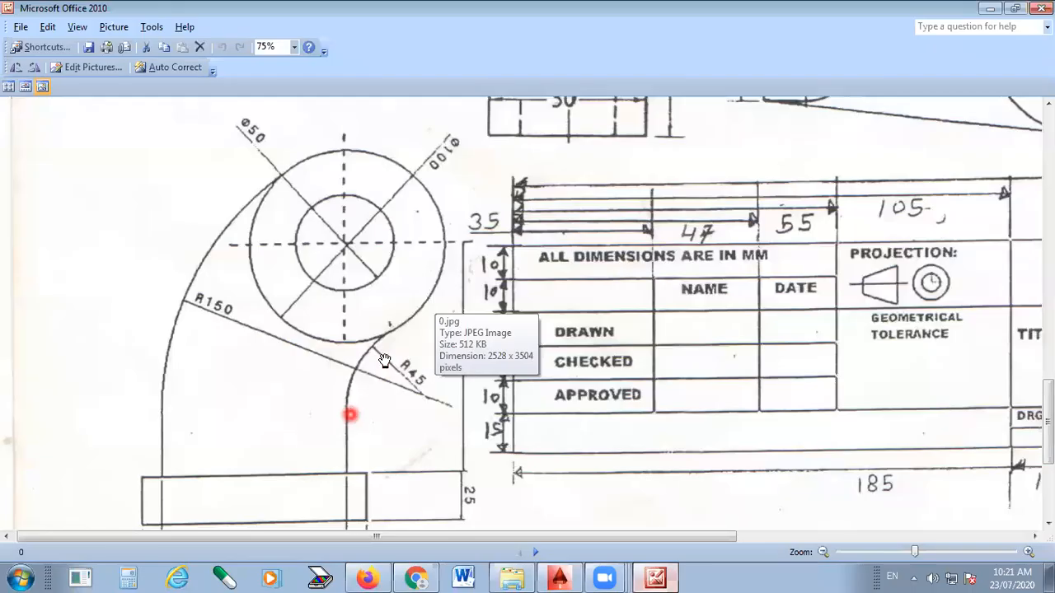
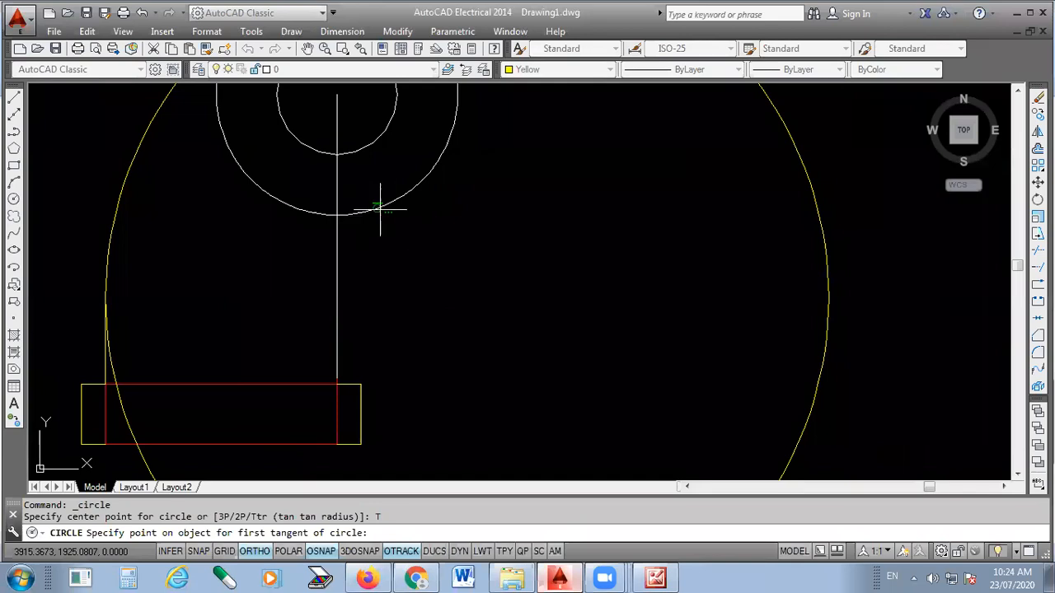
- Set the circle's first tangent on the outer concentric circle's lower right and check the inner curve in the reference picture
left_click(430, 178)
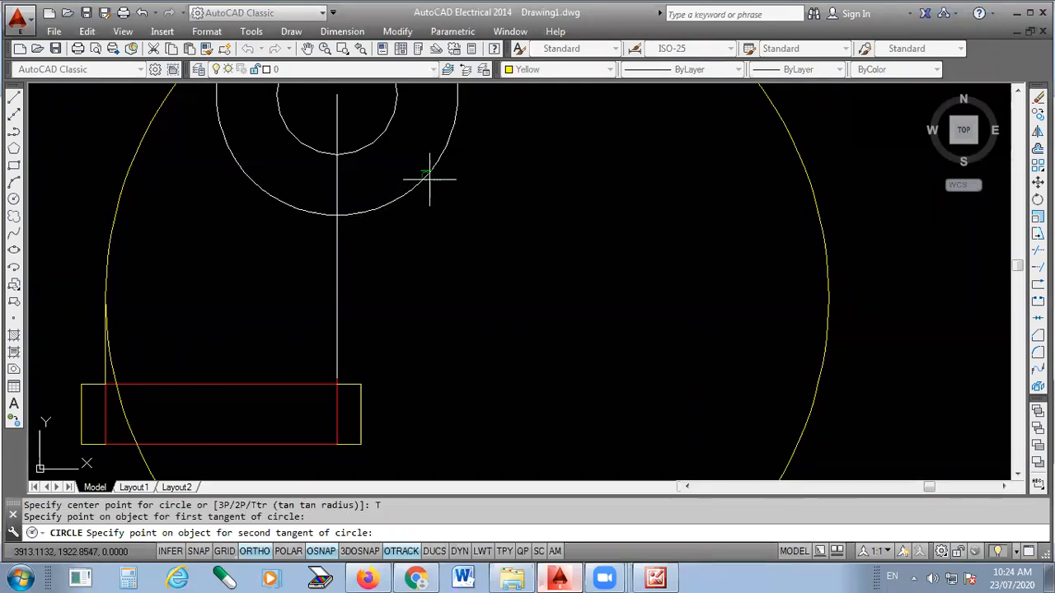
scroll(393, 272, "down", 2)
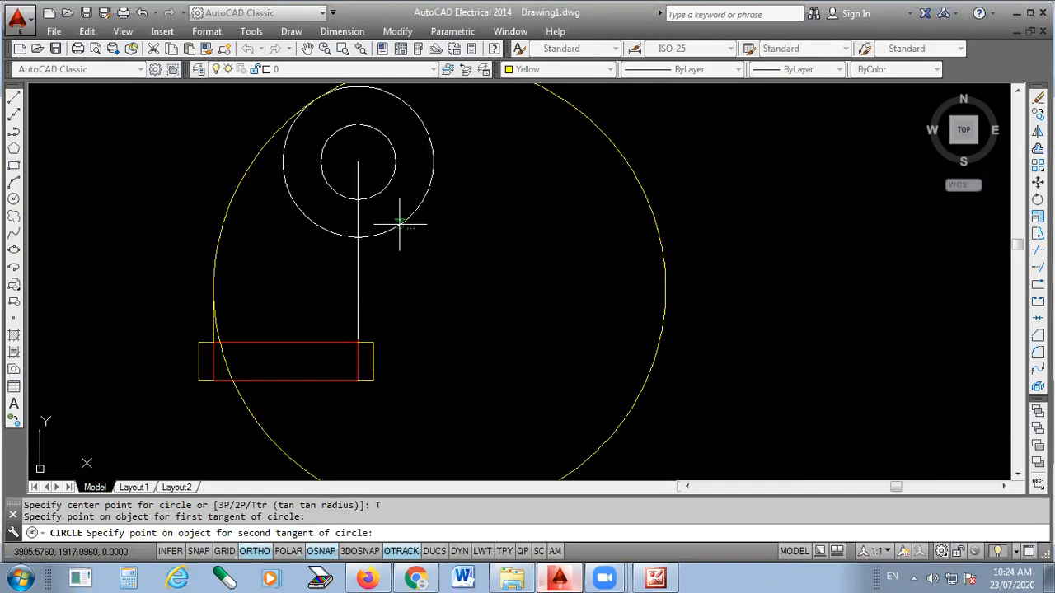
left_click(655, 577)
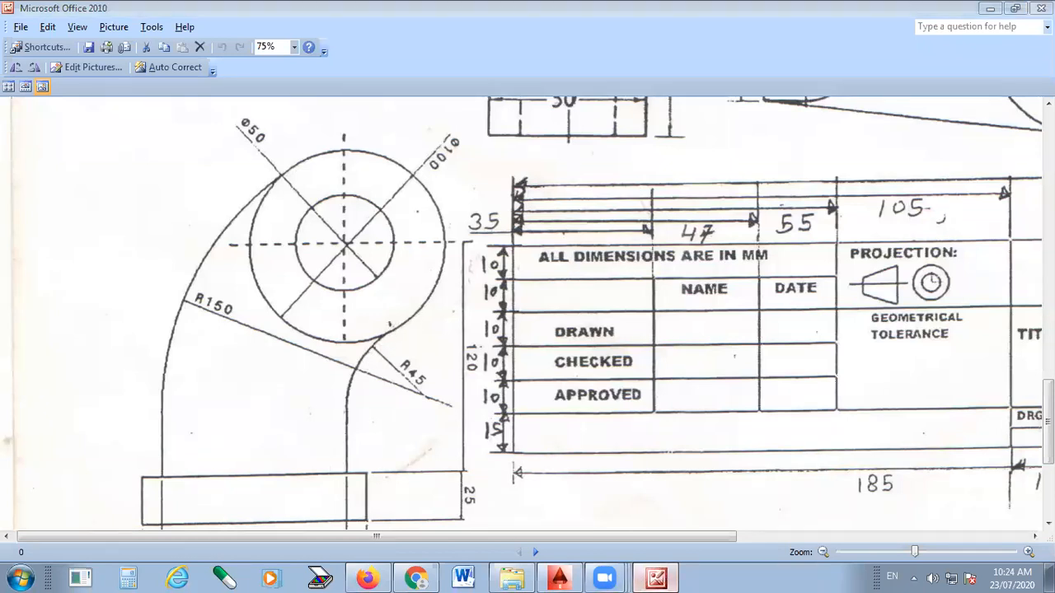
left_click(656, 579)
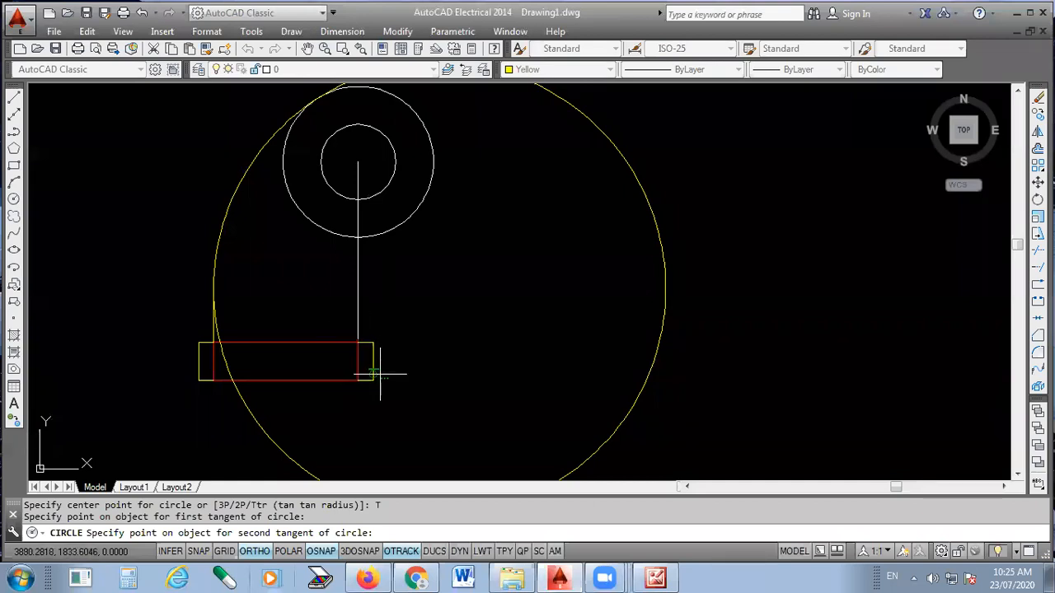
- Set the circle's second tangent on the red rectangle's right edge and complete it with a radius of 45
scroll(376, 373, "up", 3)
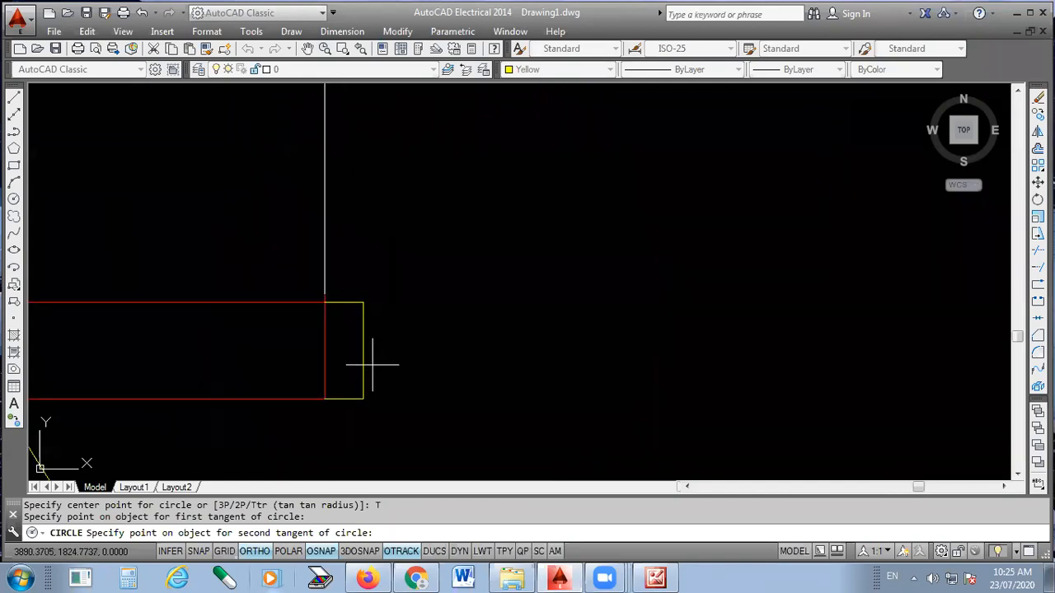
left_click(324, 338)
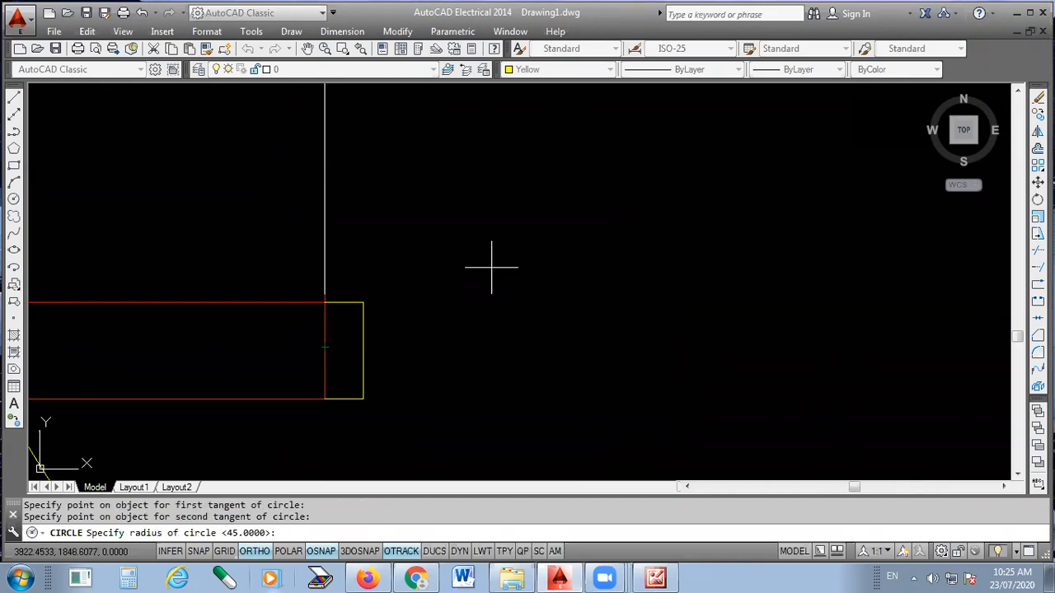
scroll(492, 267, "down", 4)
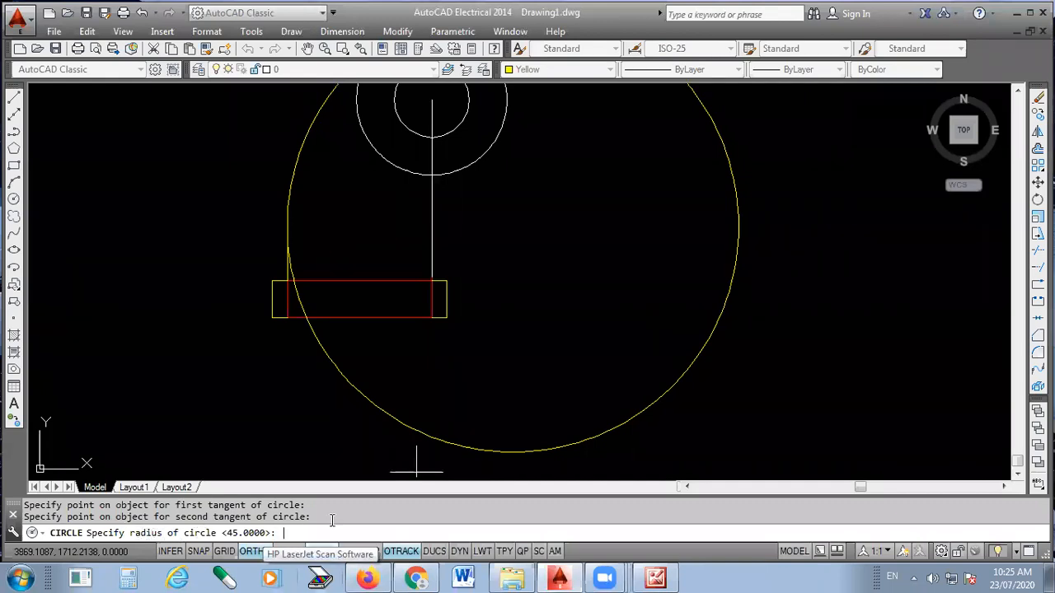
type("45")
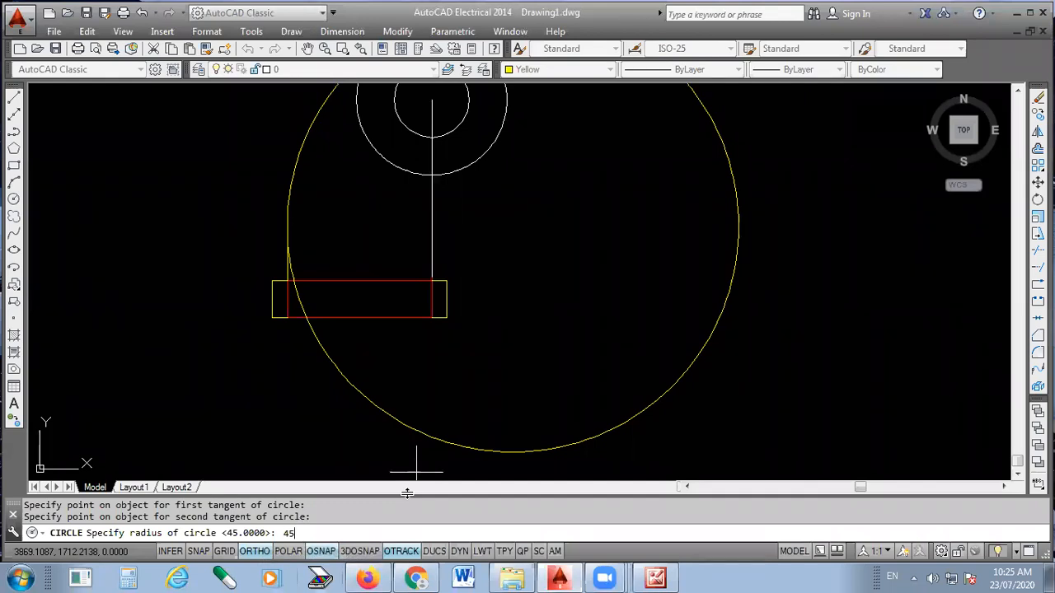
key("Return")
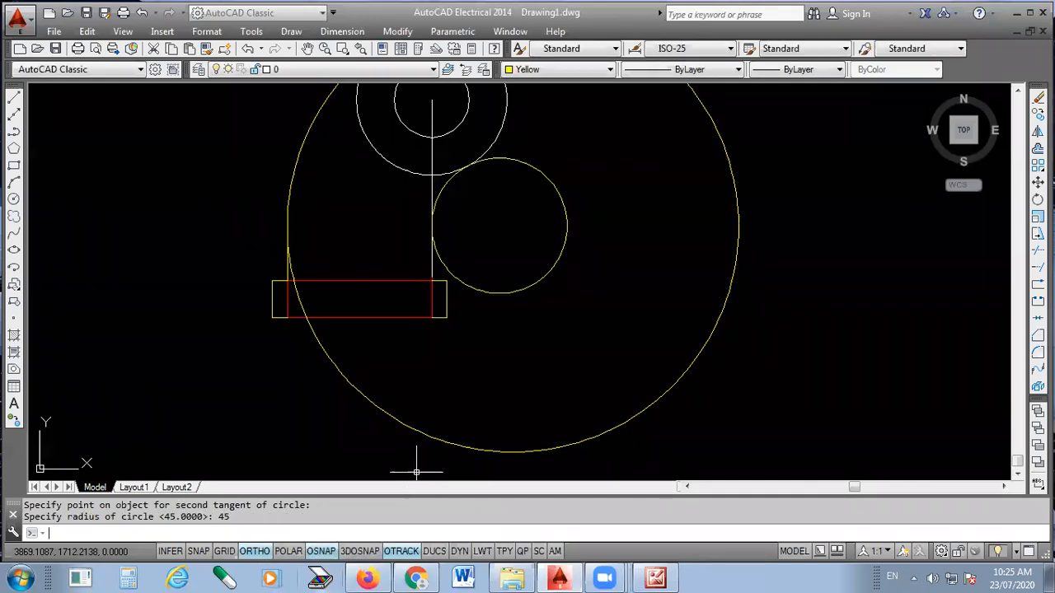
- Delete the yellow vertical line between the red rectangle's upper-left corner and the large yellow circle
scroll(267, 242, "up", 2)
left_click(318, 308)
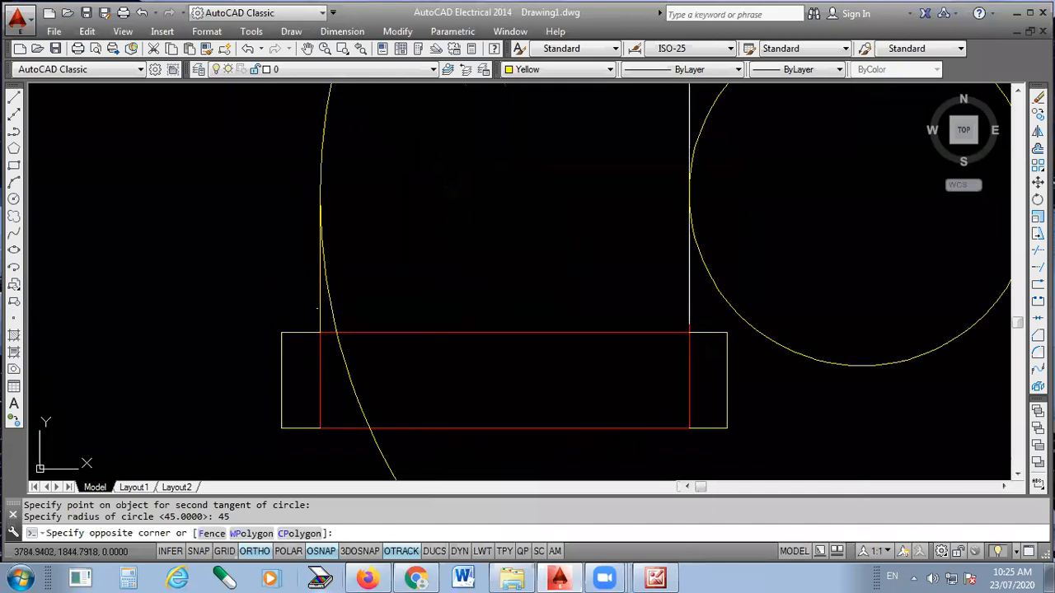
left_click(319, 308)
key("Delete")
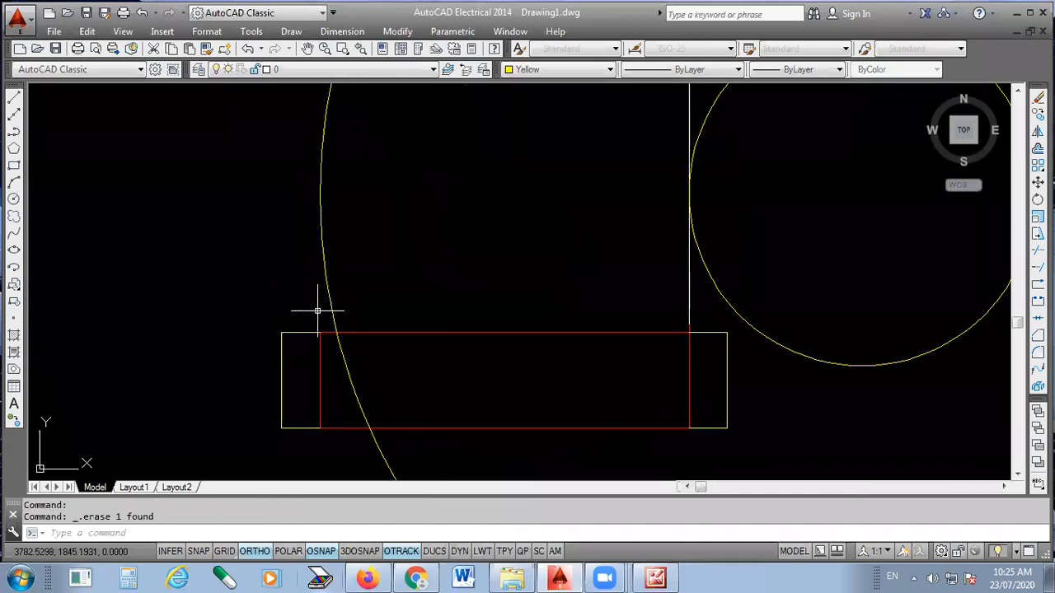
scroll(313, 366, "down", 2)
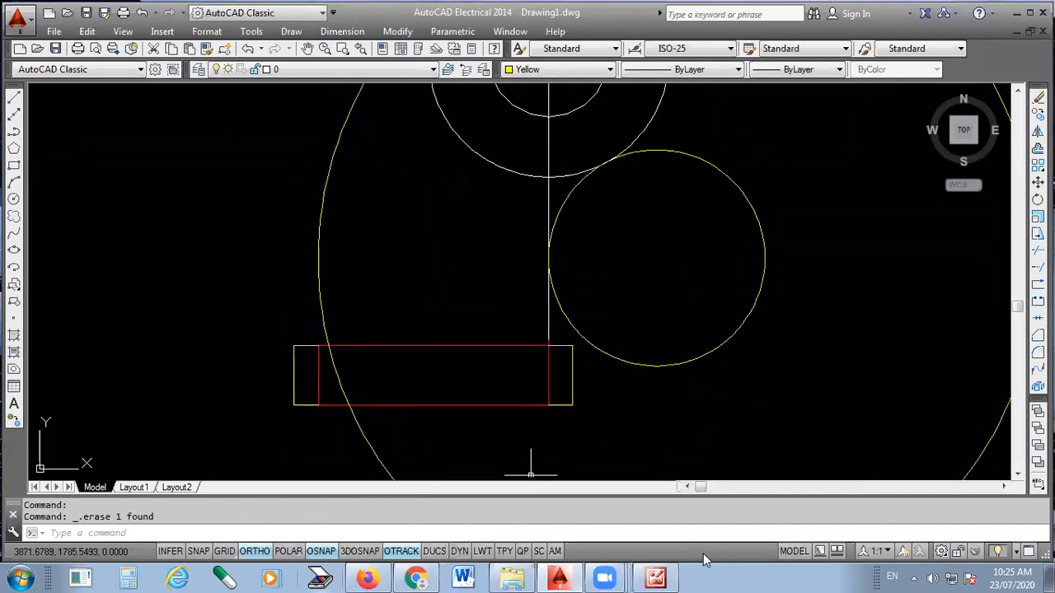
- Check the reference picture and draw a line from the red rectangle's upper-left corner to the large yellow circle's left quadrant
left_click(672, 577)
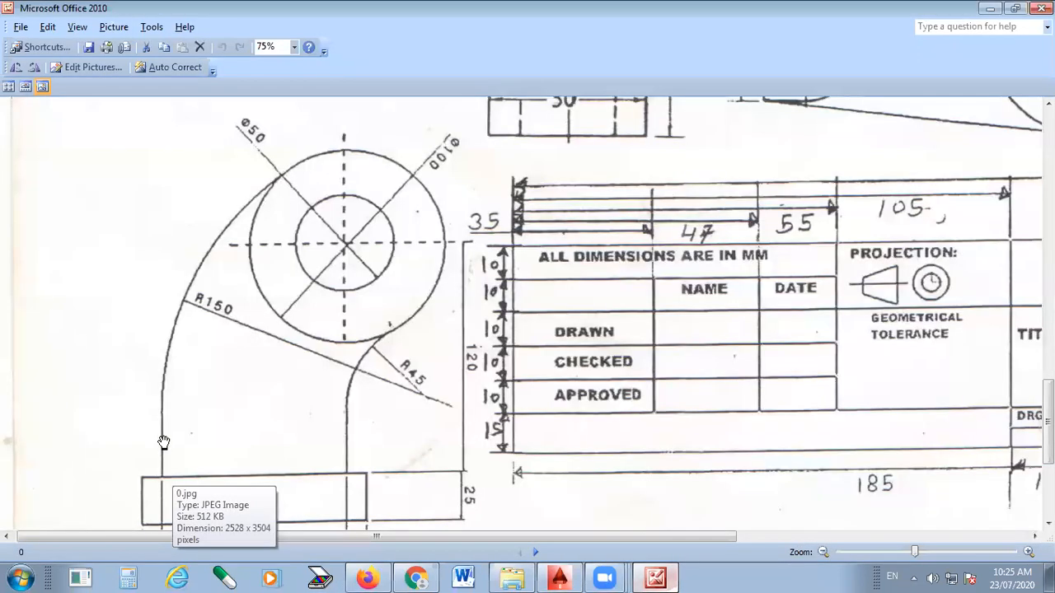
left_click(559, 578)
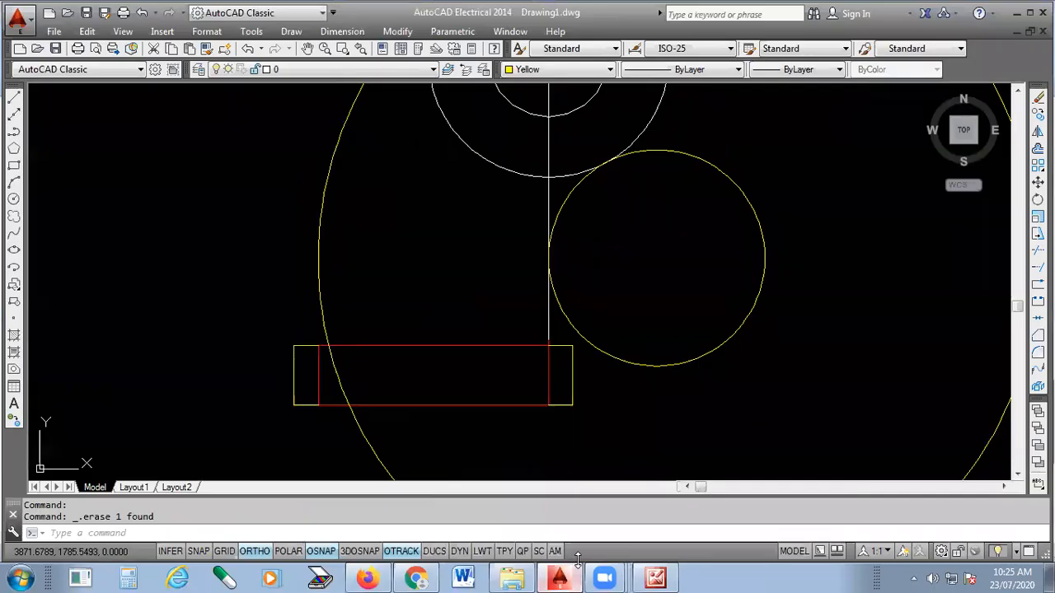
left_click(14, 97)
scroll(318, 282, "up", 4)
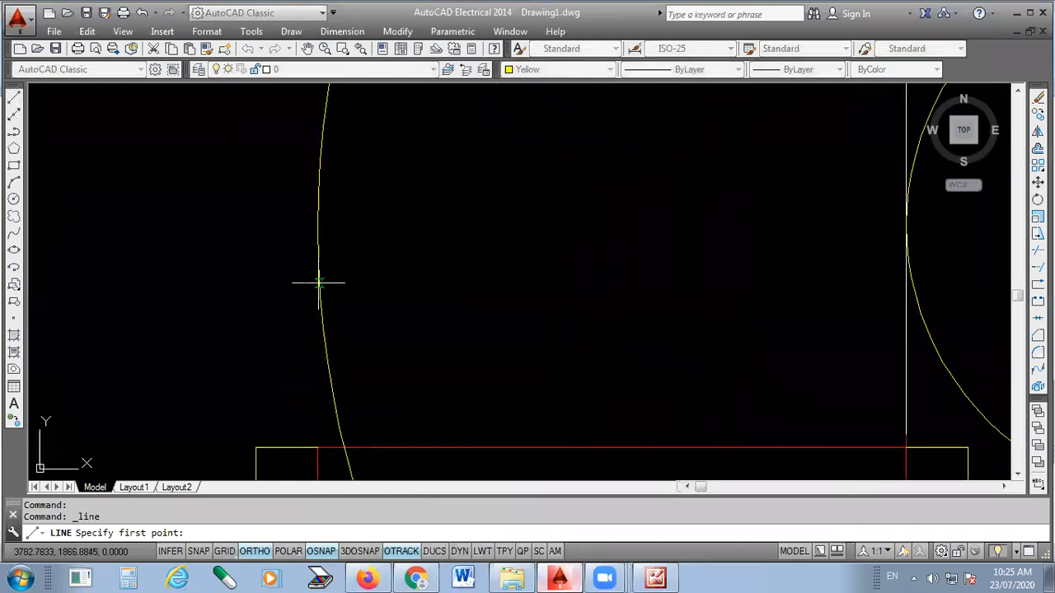
left_click(318, 449)
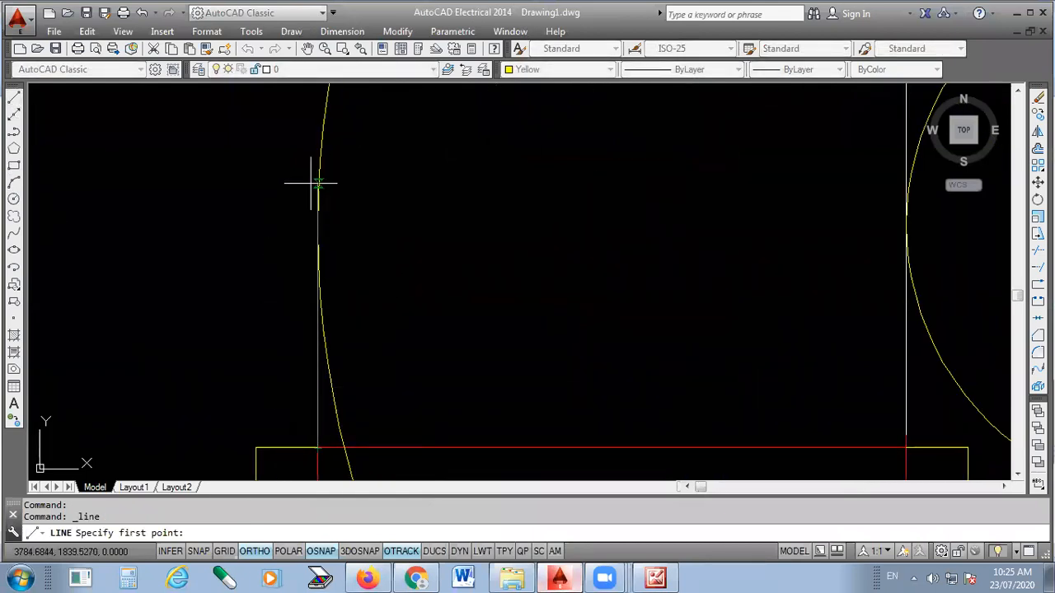
left_click(317, 227)
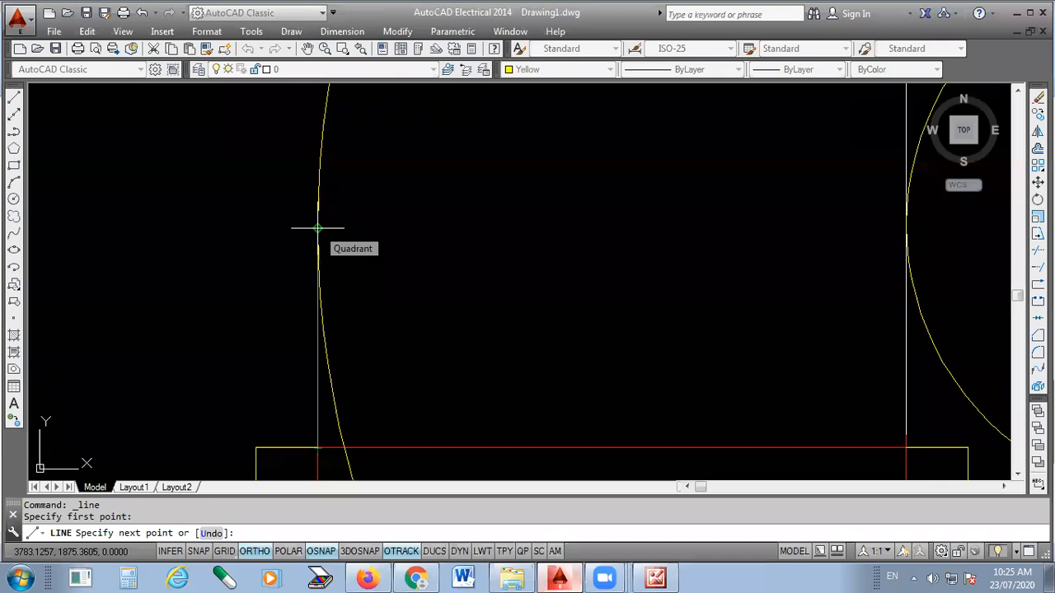
left_click(317, 227)
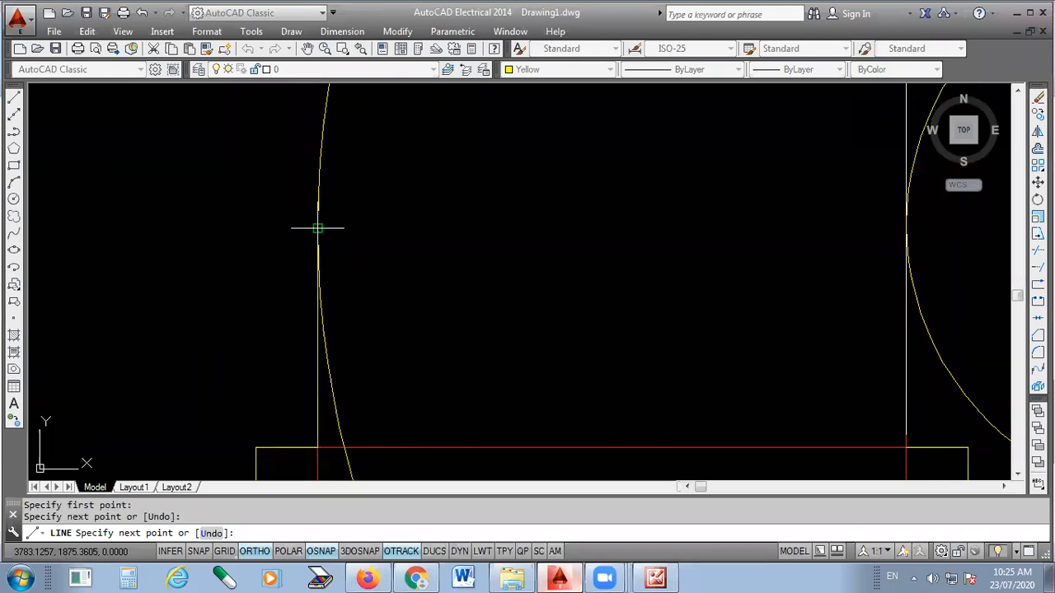
key("Return")
scroll(346, 247, "down", 6)
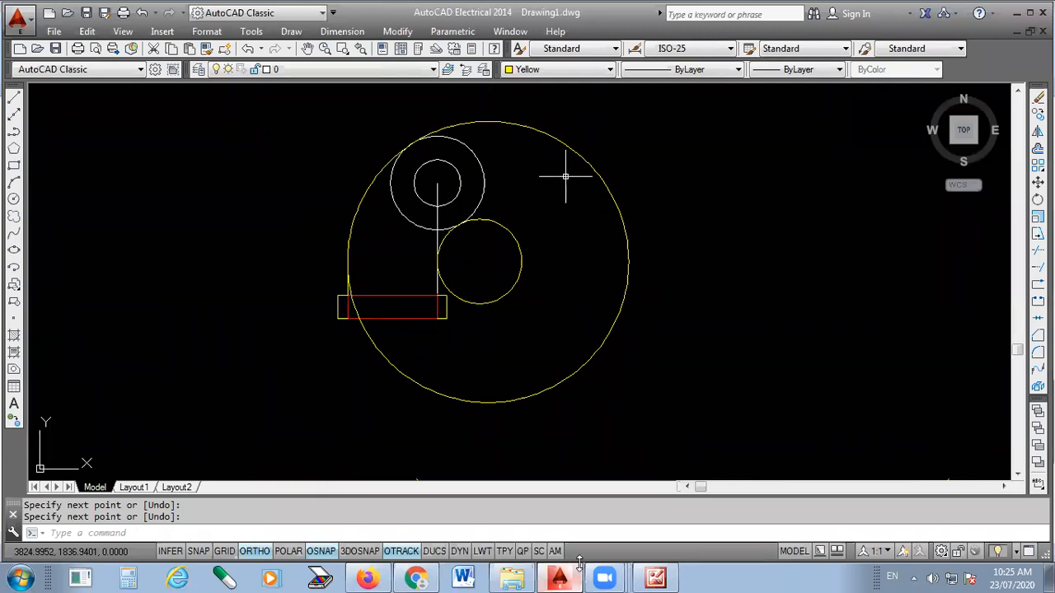
- Check the bend outline in the reference picture and try to trim the large yellow circle above the outer concentric circle
left_click(670, 577)
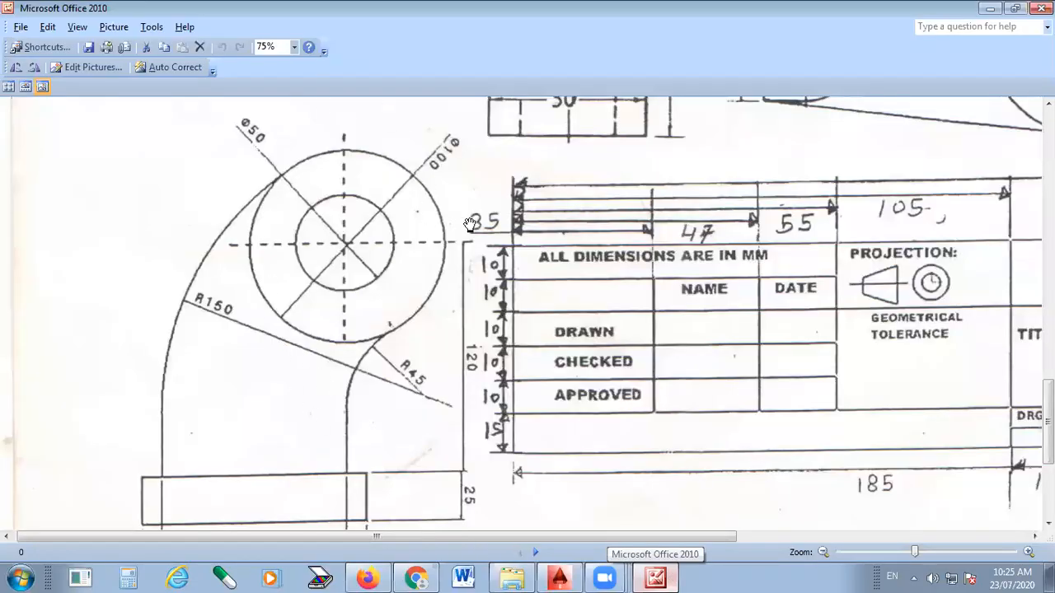
left_click(660, 577)
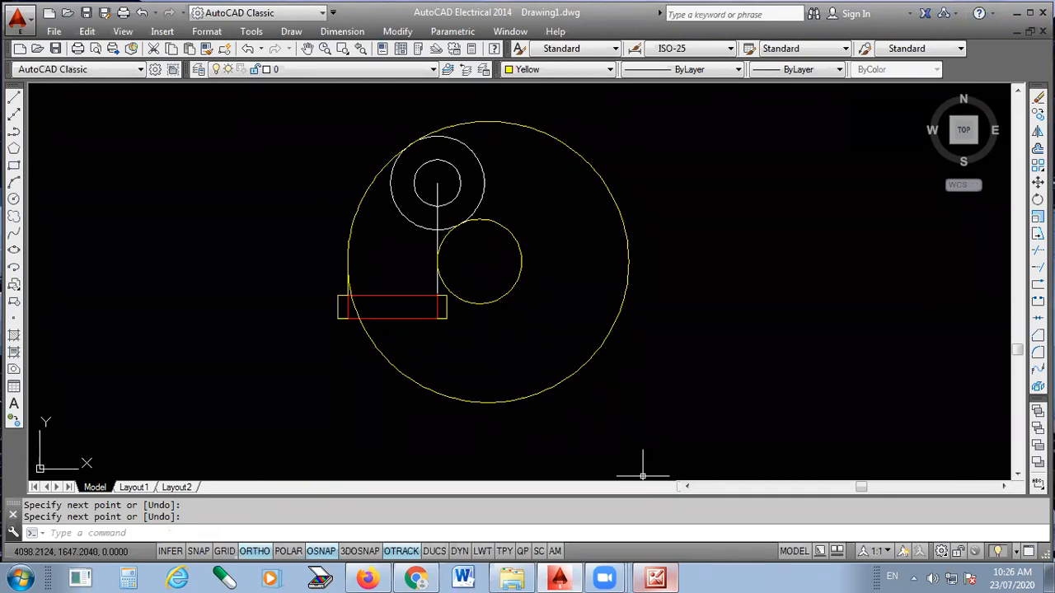
left_click(1041, 254)
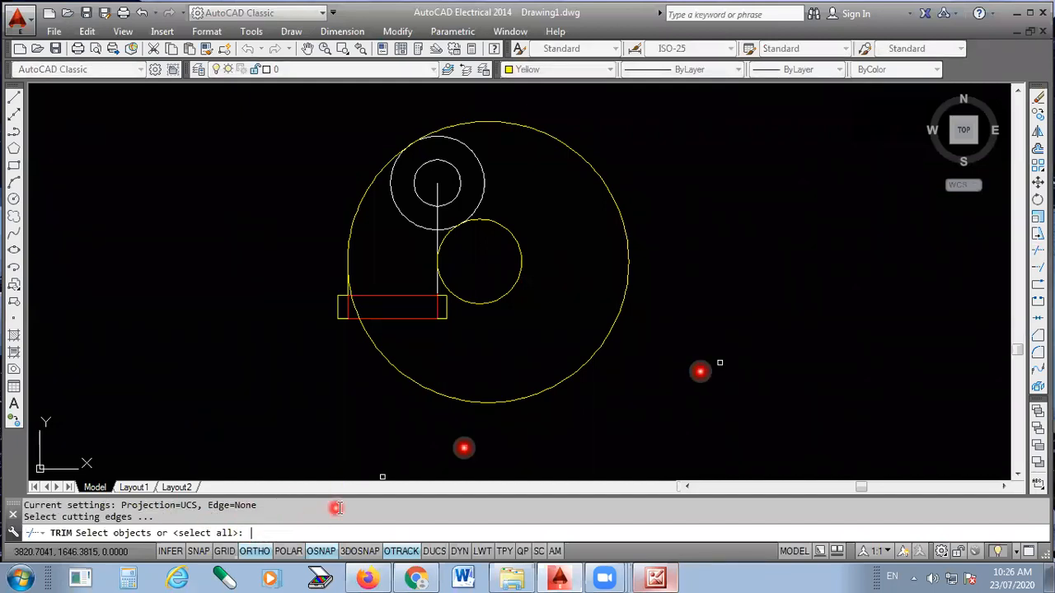
key("Return")
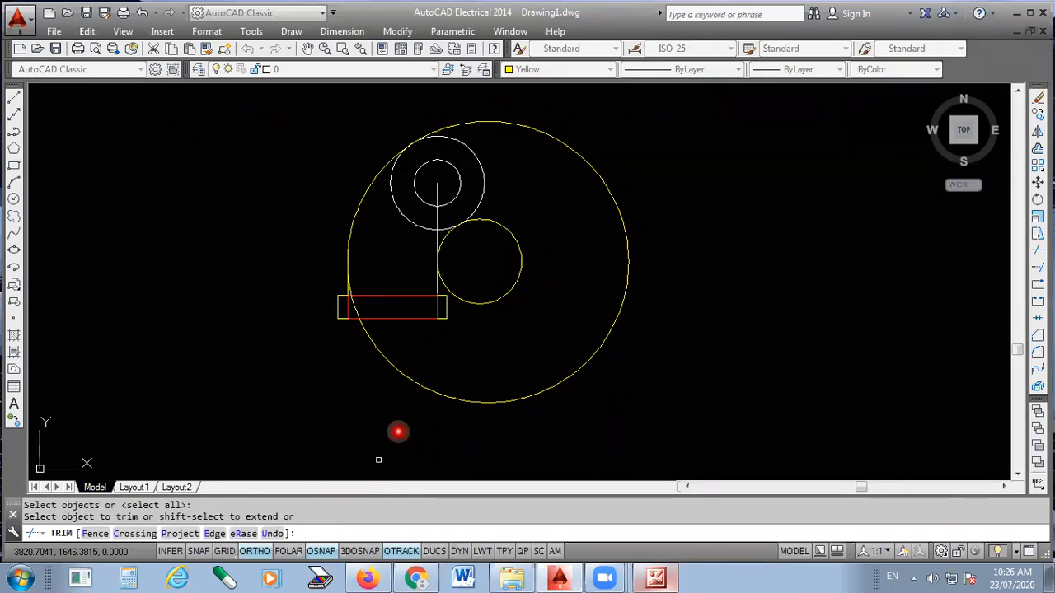
scroll(441, 113, "up", 4)
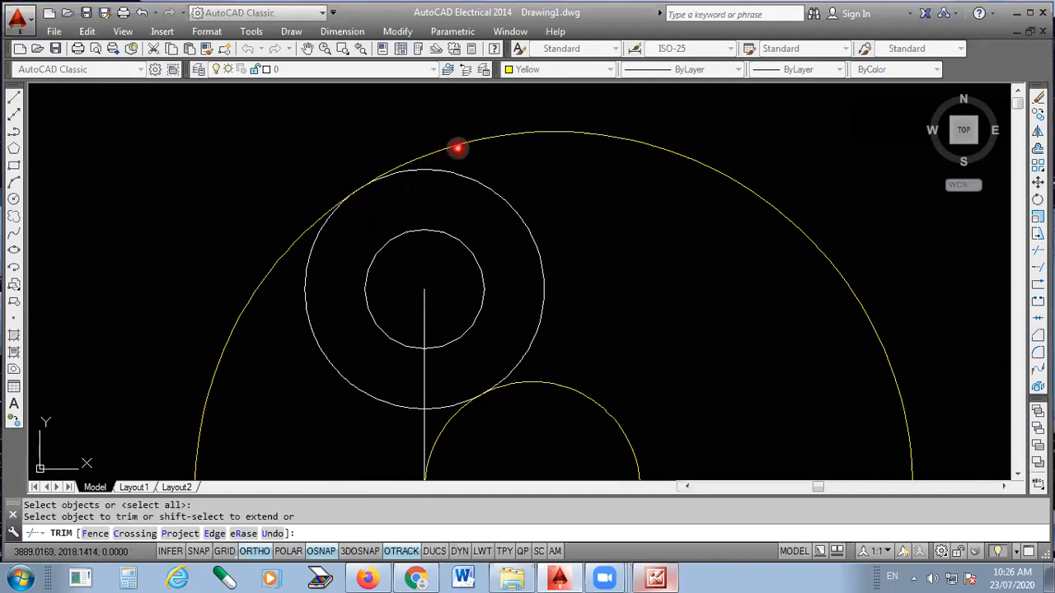
left_click(444, 147)
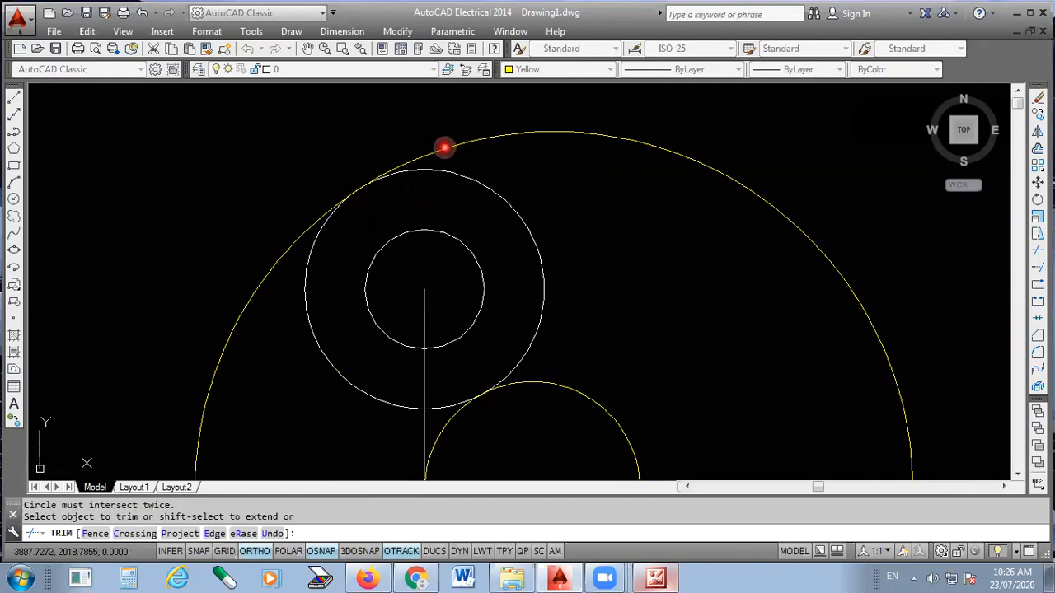
left_click(453, 150)
left_click(468, 147)
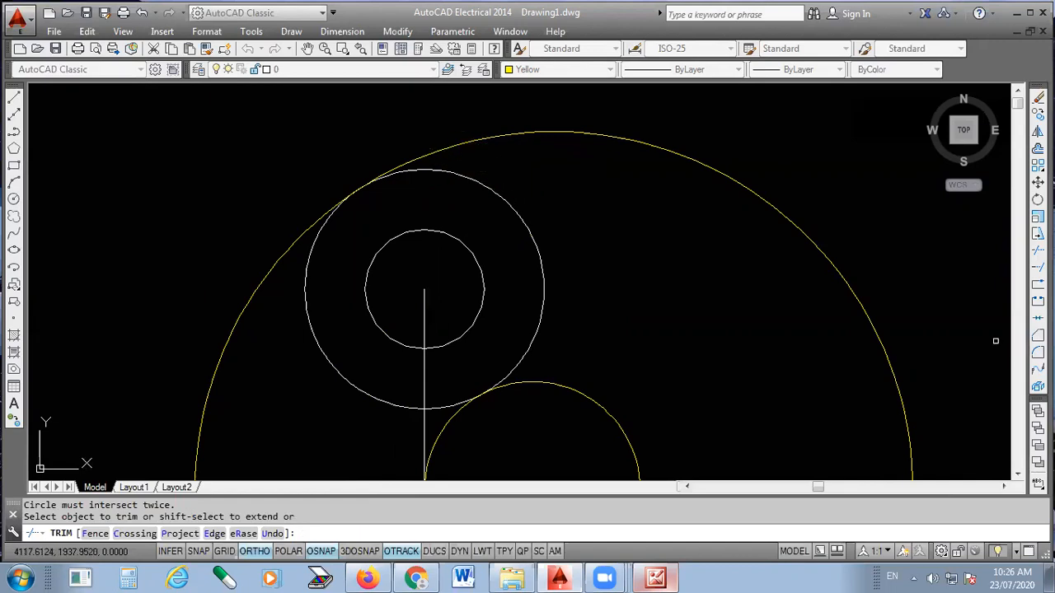
- Restart Trim with all objects as cutting edges and try a crossing window on the large circle's upper arc
left_click(1037, 248)
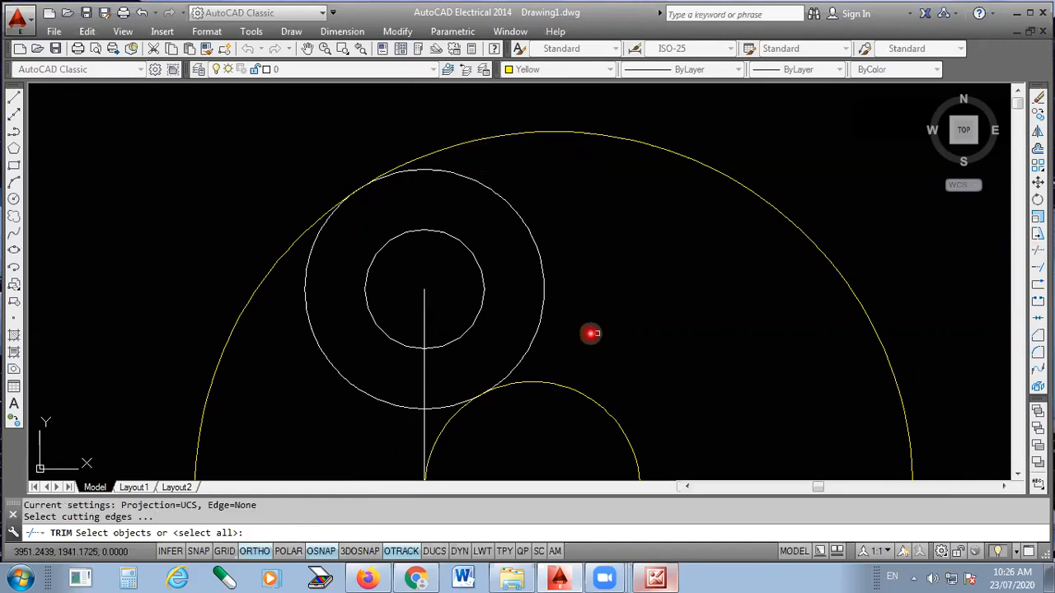
key("Return")
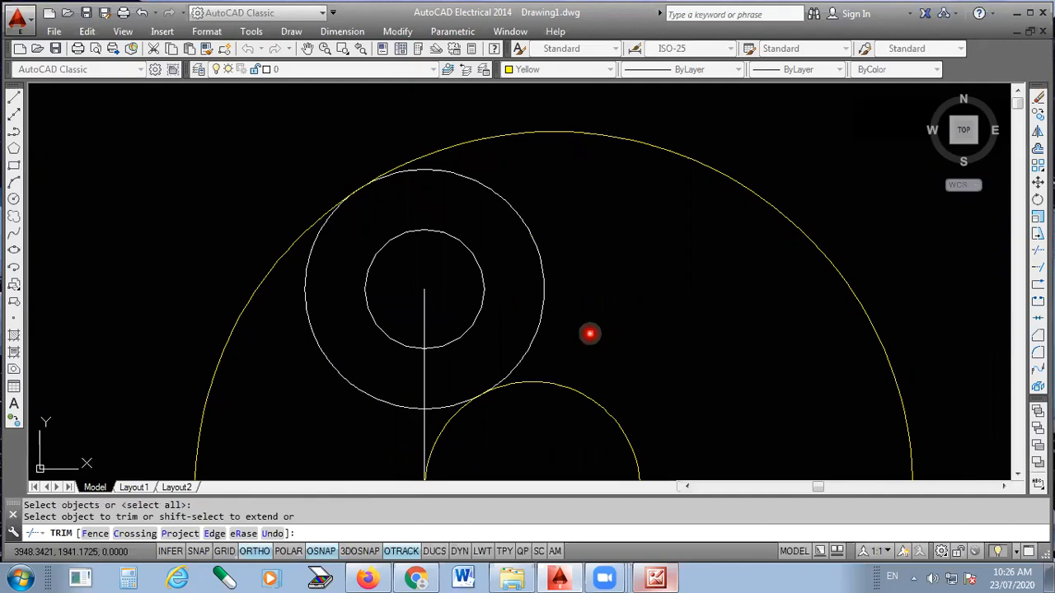
left_click(452, 149)
left_click(488, 157)
left_click(380, 124)
scroll(495, 111, "down", 2)
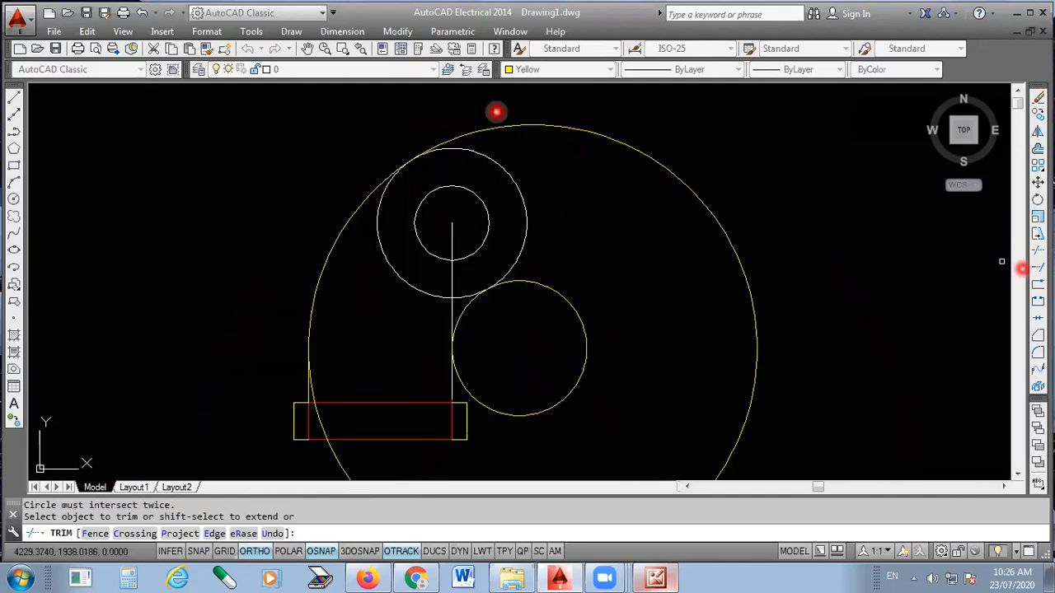
- Trim the unneeded right-hand parts of the small and large yellow circles, using all objects as cutting edges
left_click(1037, 249)
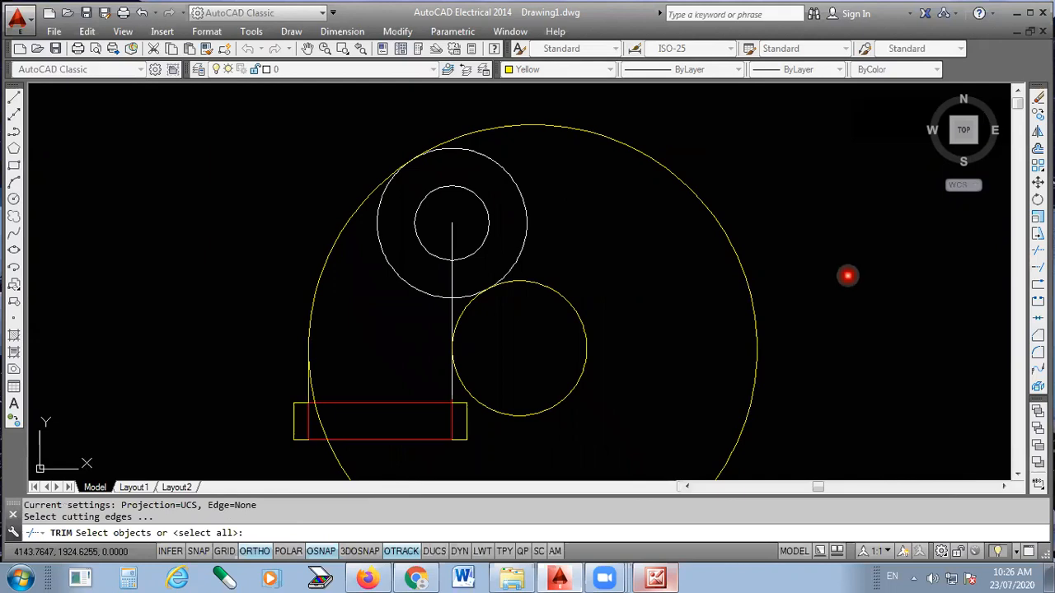
key("Return")
left_click(560, 295)
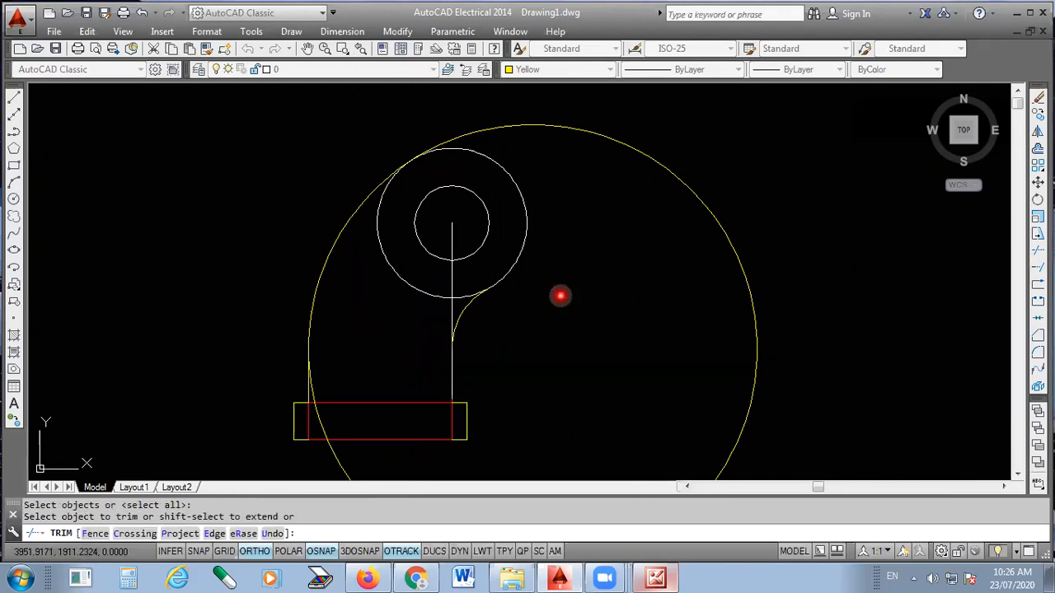
left_click(487, 132)
left_click(448, 119)
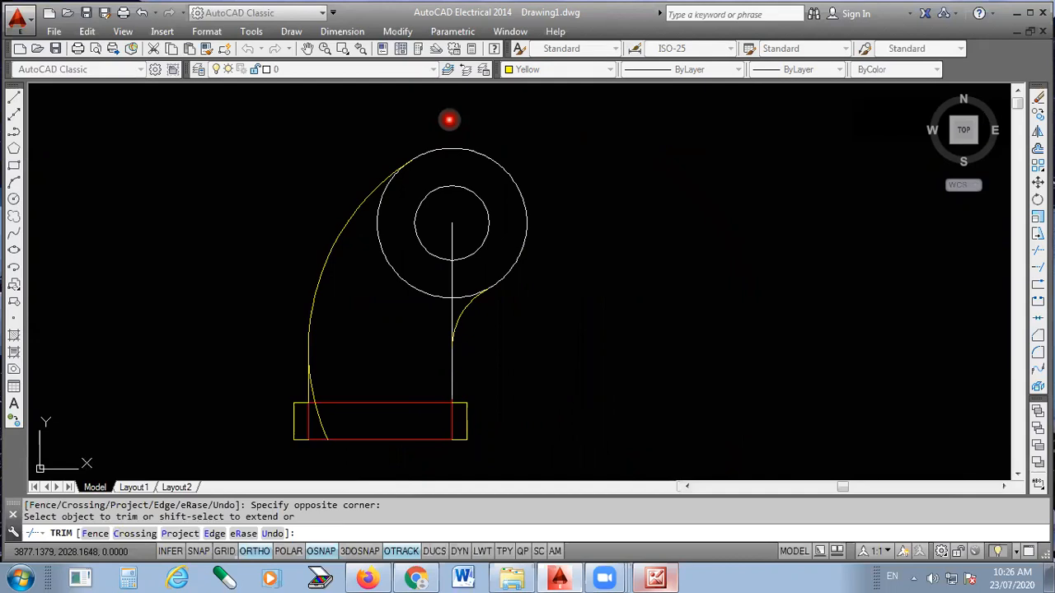
- Trim the vertical centre line between the outer concentric circle and the start of the inner curve
scroll(450, 360, "up", 4)
left_click(458, 213)
left_click(426, 242)
- Trim the large circle's leftover arc between its left quadrant and the flange's upper edge, and end the trim
scroll(464, 229, "down", 2)
scroll(227, 361, "up", 6)
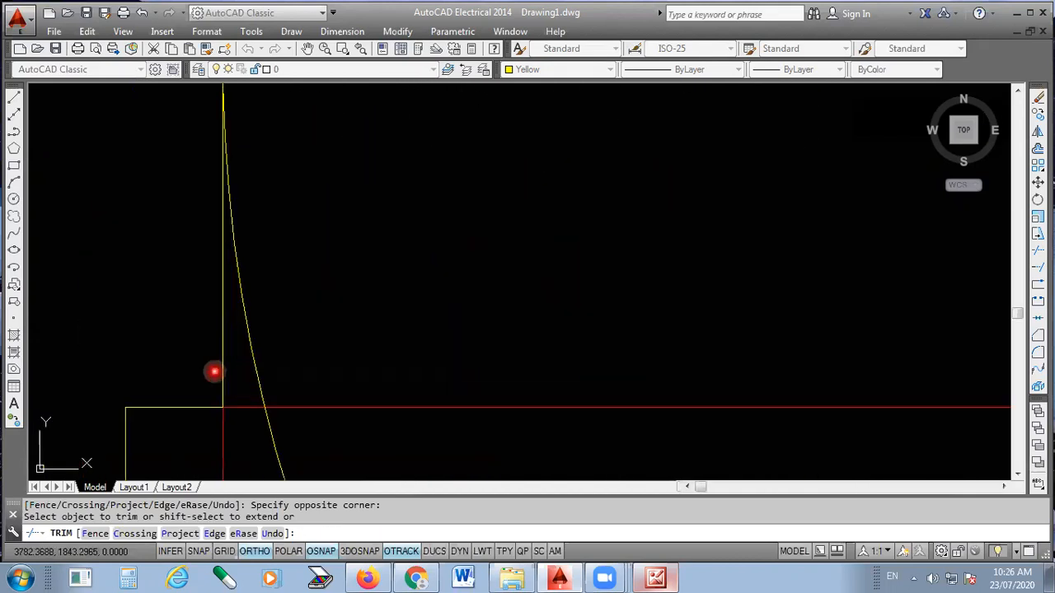
left_click(246, 338)
scroll(314, 253, "down", 4)
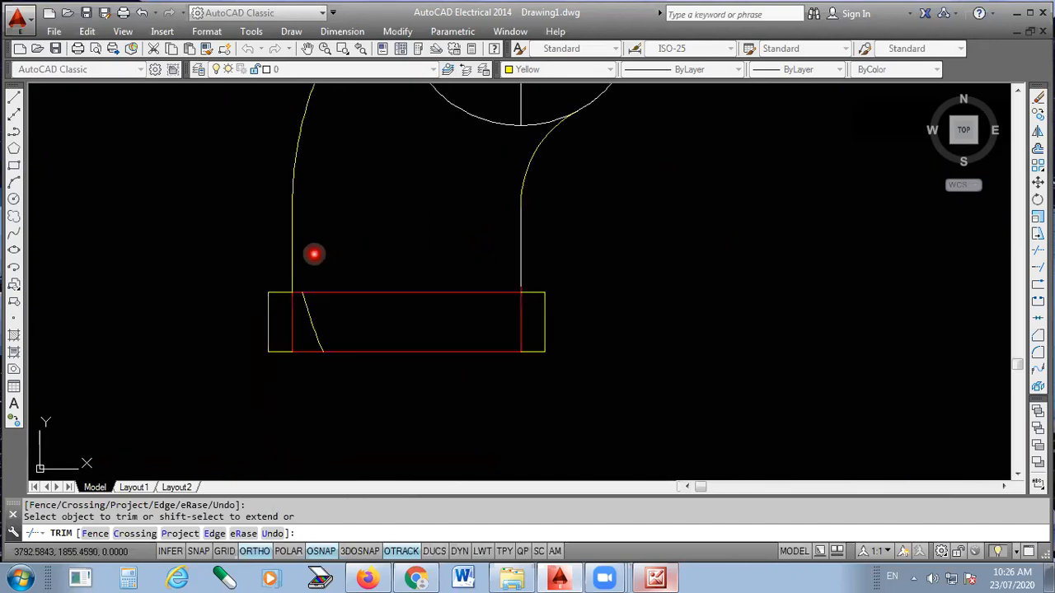
scroll(328, 361, "down", 2)
key("Escape")
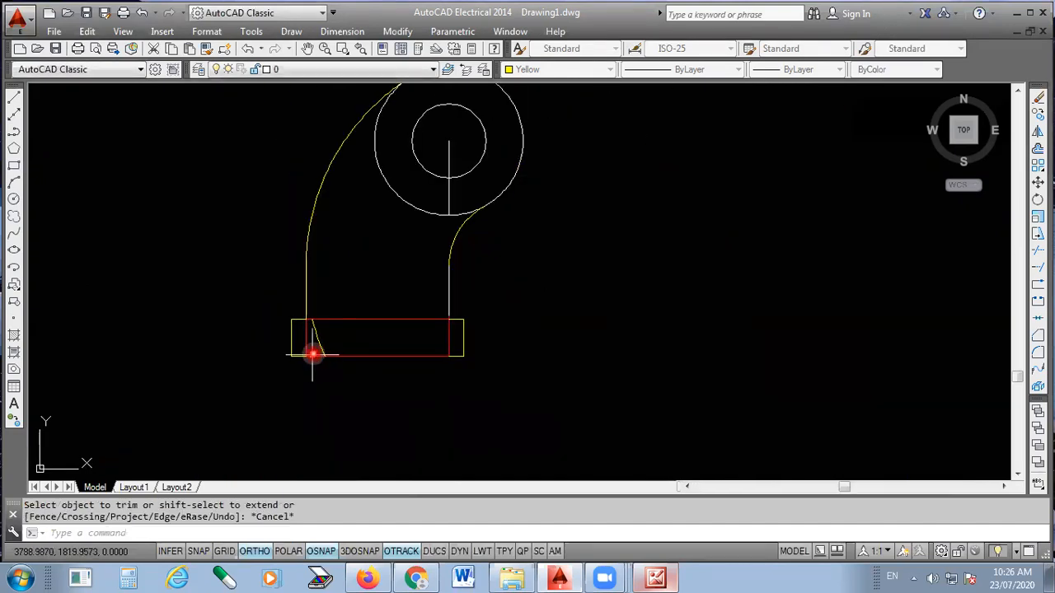
- Erase the leftover yellow arc fragment crossing the left end of the base flange
scroll(314, 350, "up", 6)
left_click(328, 334)
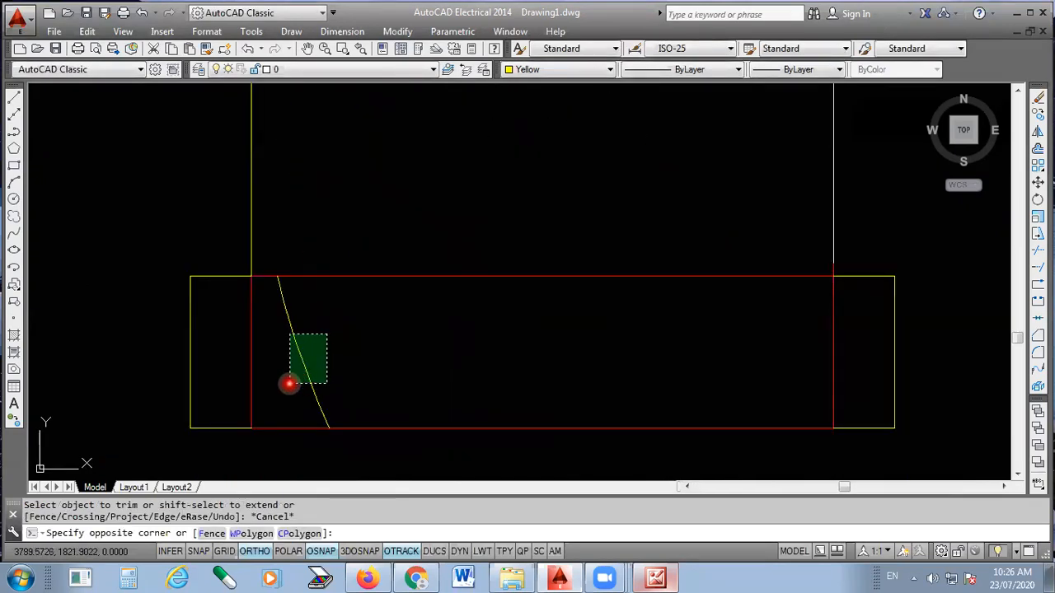
left_click(289, 383)
key("Delete")
scroll(408, 327, "down", 6)
scroll(408, 329, "down", 1)
scroll(478, 228, "up", 3)
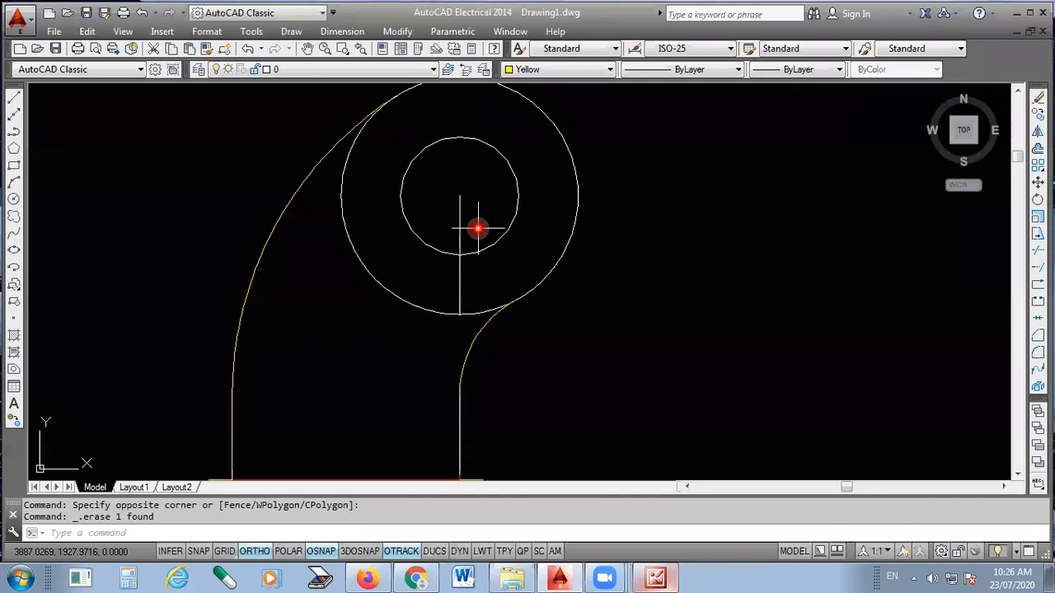
- Check the circles' centre lines in the scanned reference picture, then return to the AutoCAD drawing
left_click(658, 578)
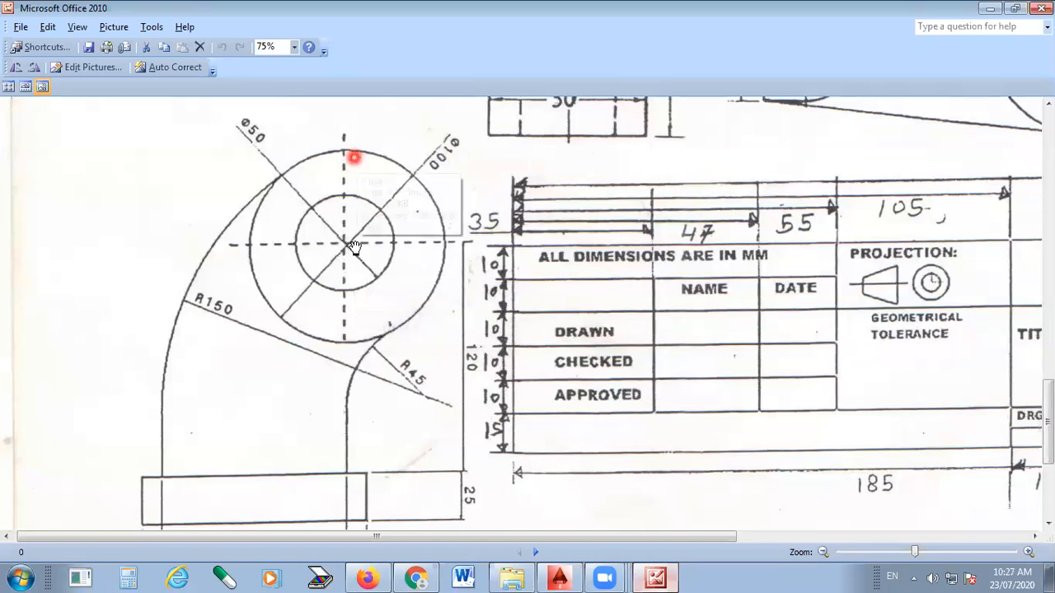
left_click(648, 576)
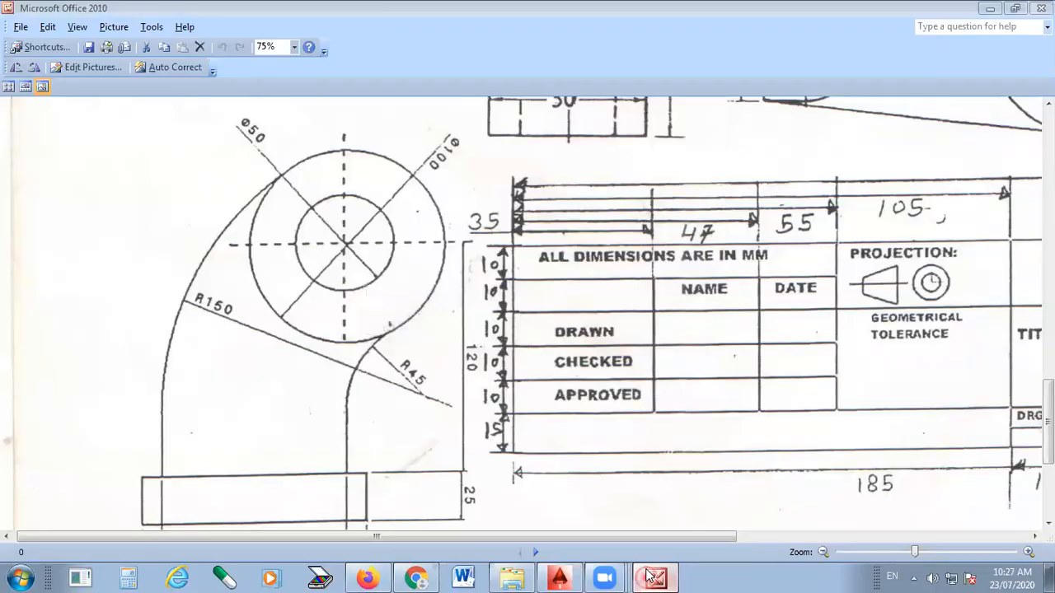
scroll(552, 239, "down", 2)
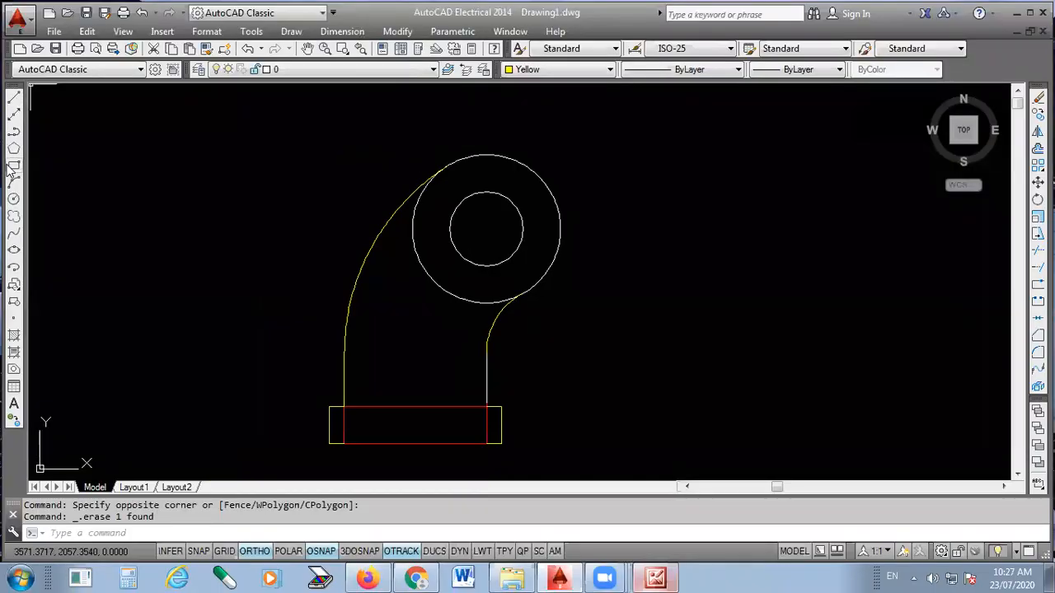
- Draw a horizontal construction line through the centre of the concentric circles
left_click(15, 115)
scroll(643, 241, "up", 2)
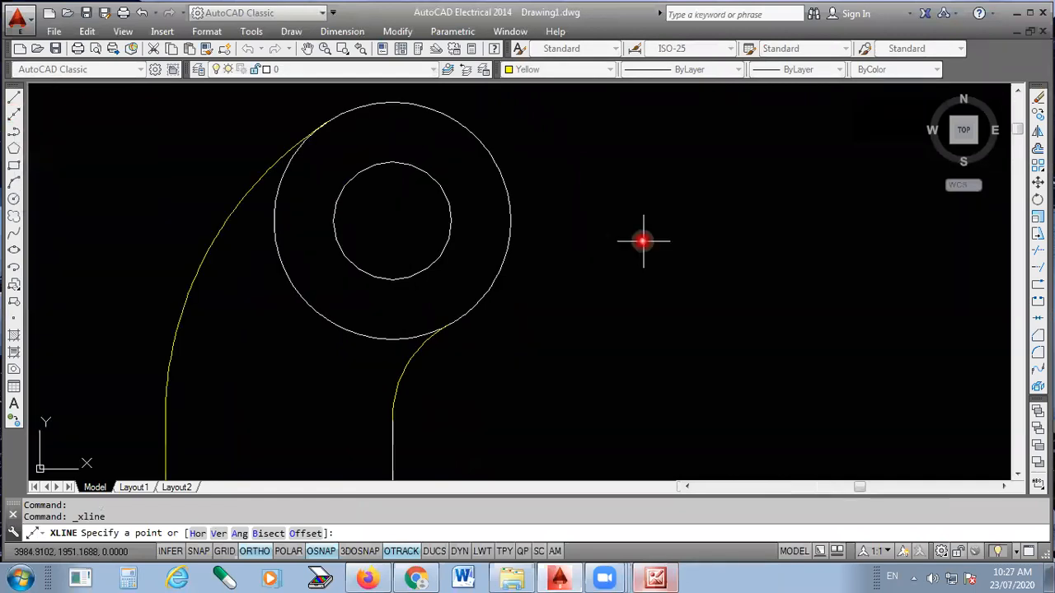
left_click(393, 219)
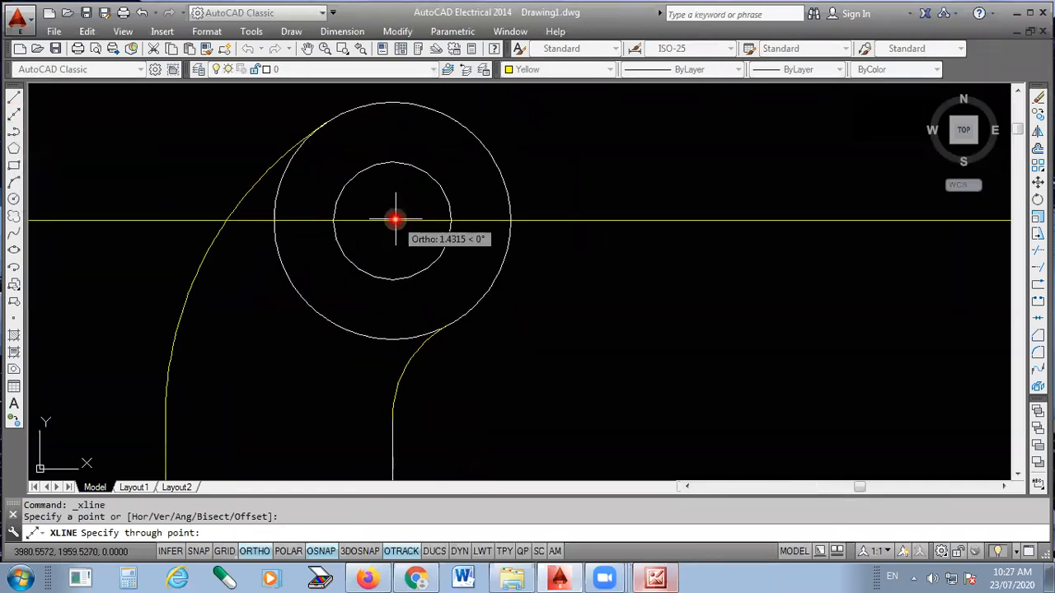
left_click(726, 219)
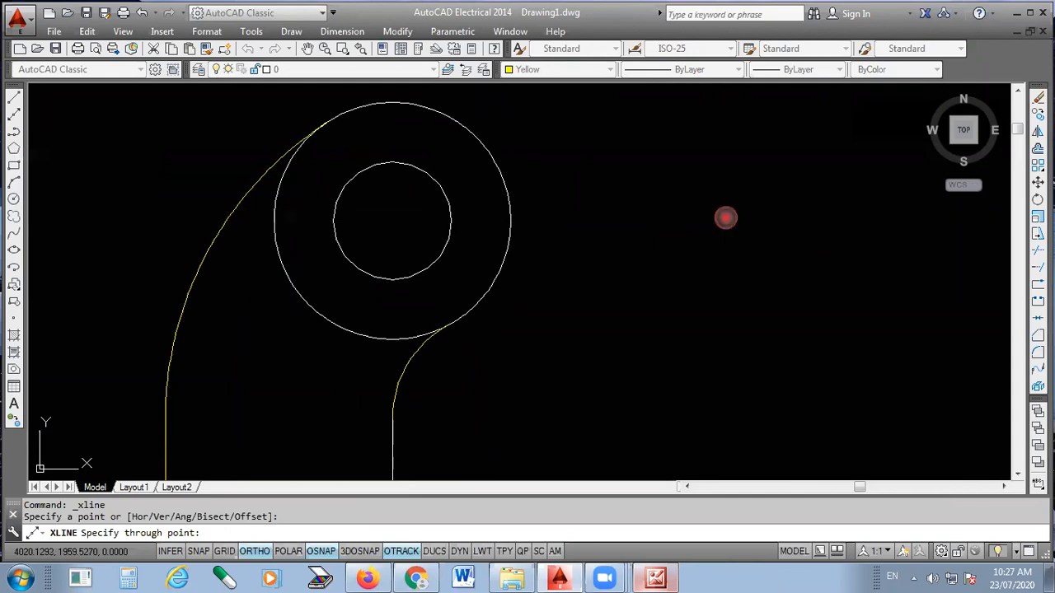
key("Return")
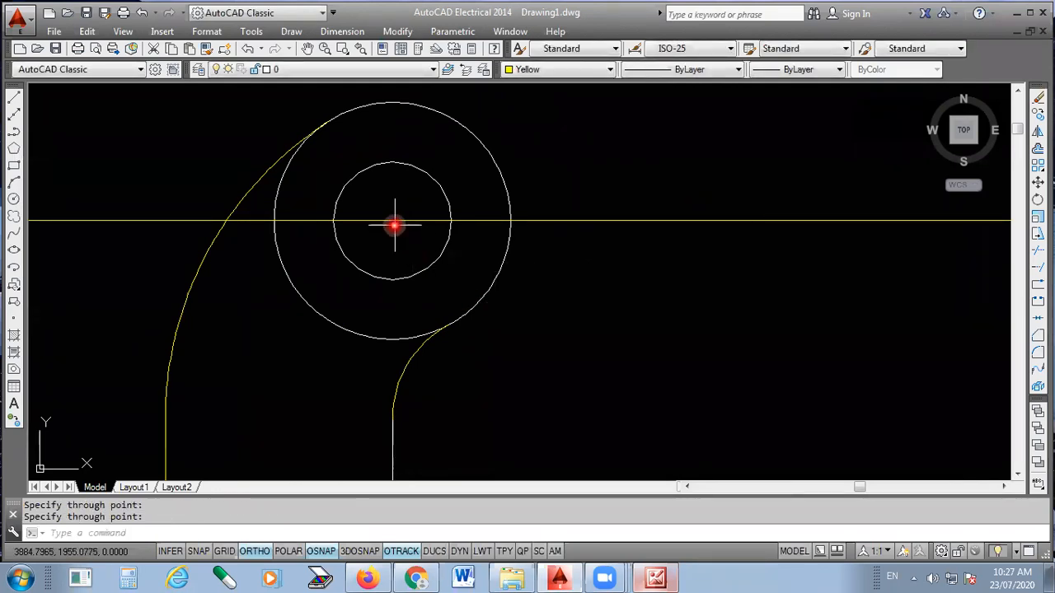
- Draw a vertical construction line through the bottom quadrants of the two concentric circles
left_click(13, 97)
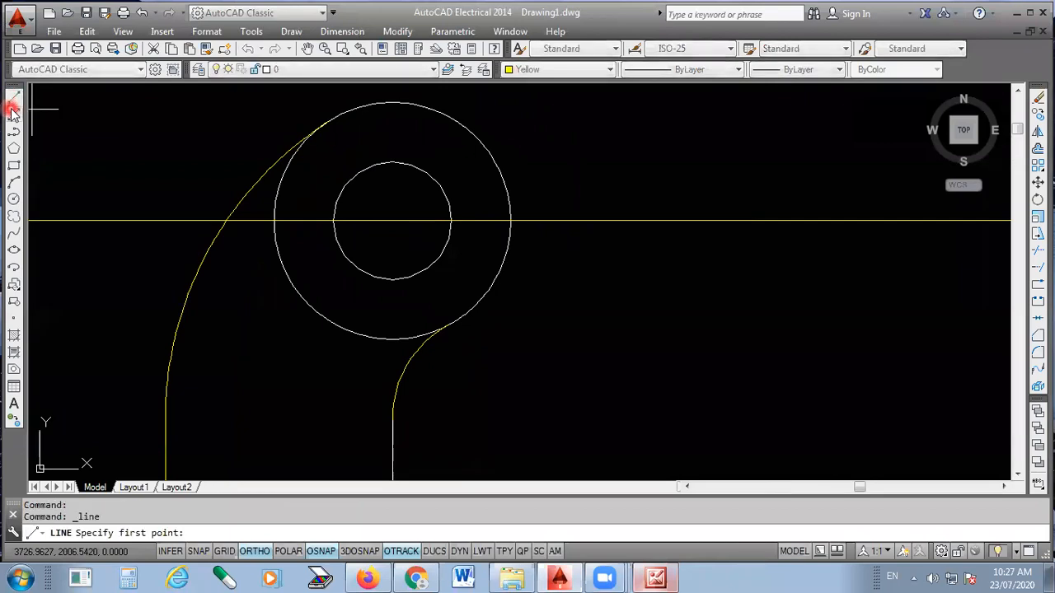
left_click(14, 114)
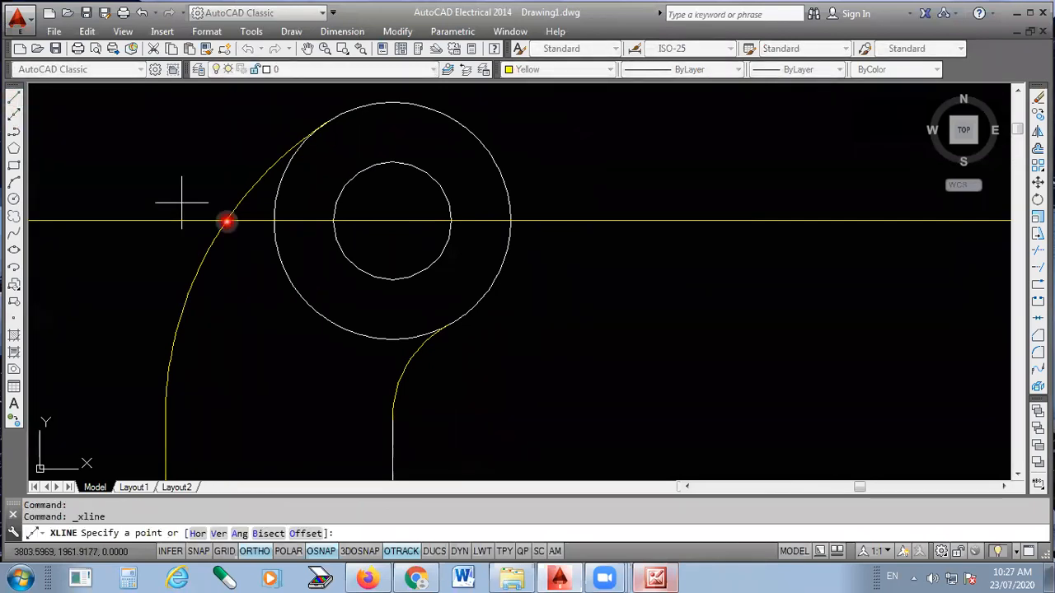
left_click(392, 278)
left_click(399, 340)
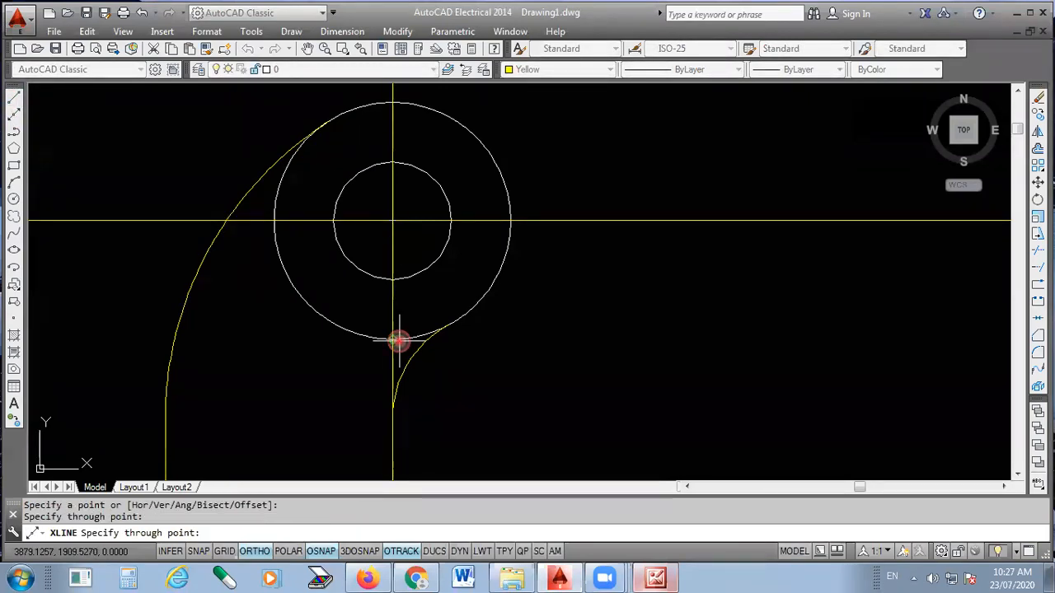
key("Return")
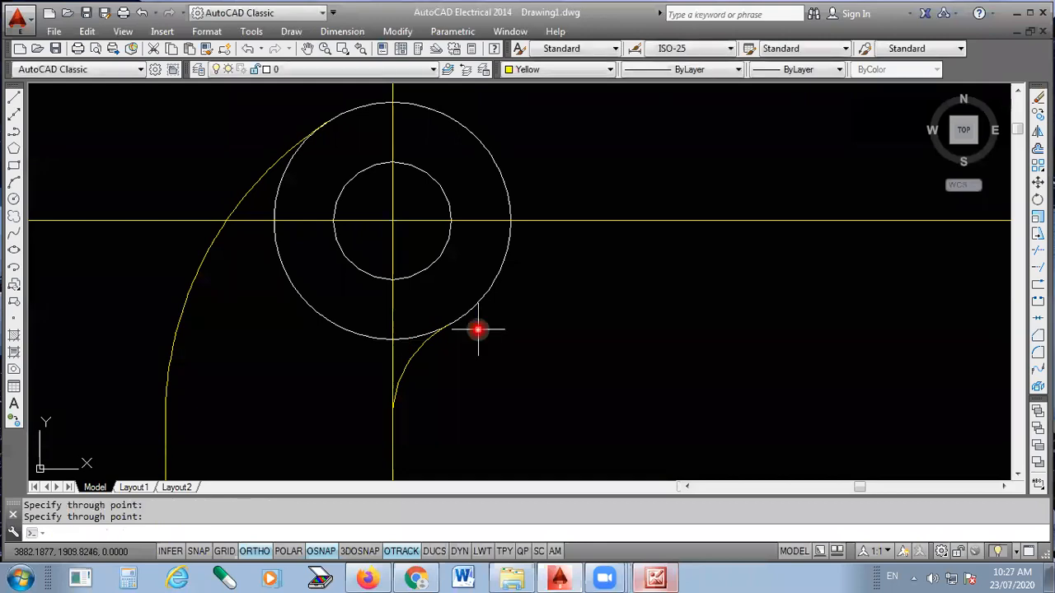
- Trim the horizontal construction line to the right of the outer circle and between that circle and the outer curve, using all objects as cutting edges
left_click(1037, 251)
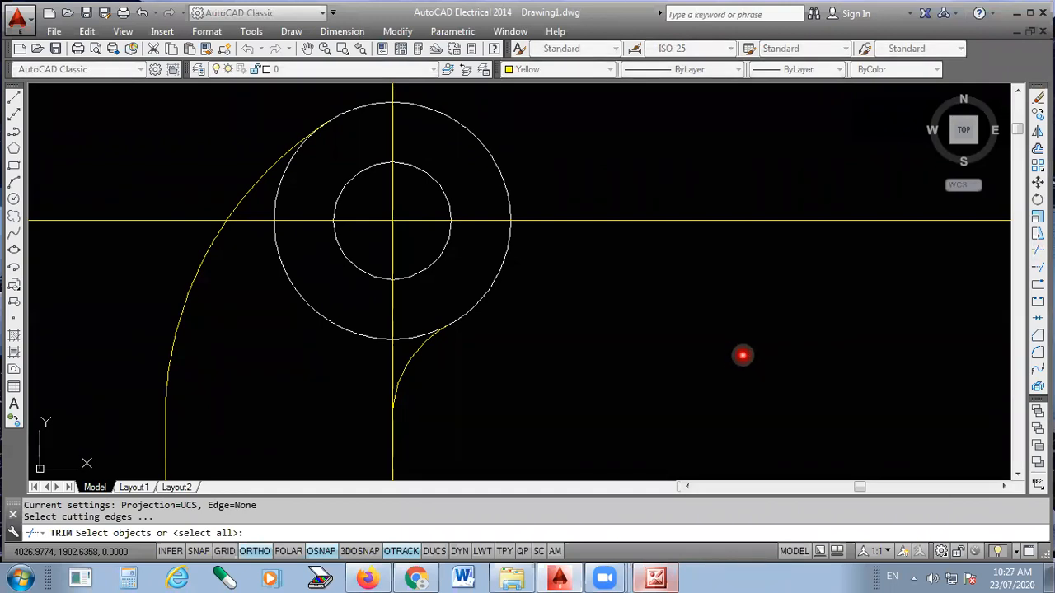
key("Return")
left_click(565, 193)
left_click(539, 251)
scroll(535, 293, "down", 2)
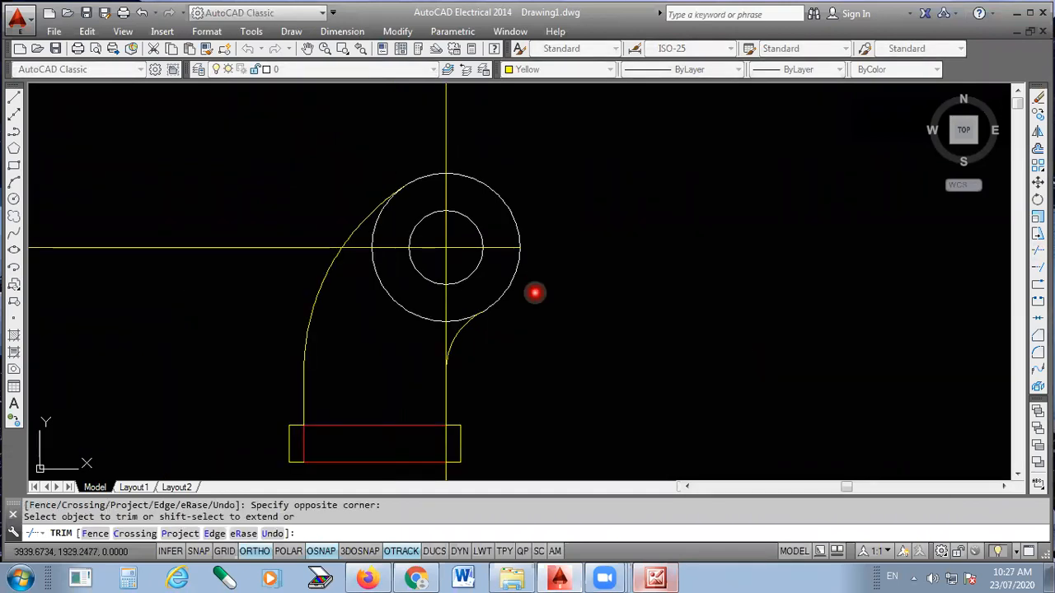
scroll(367, 241, "up", 3)
left_click(360, 246)
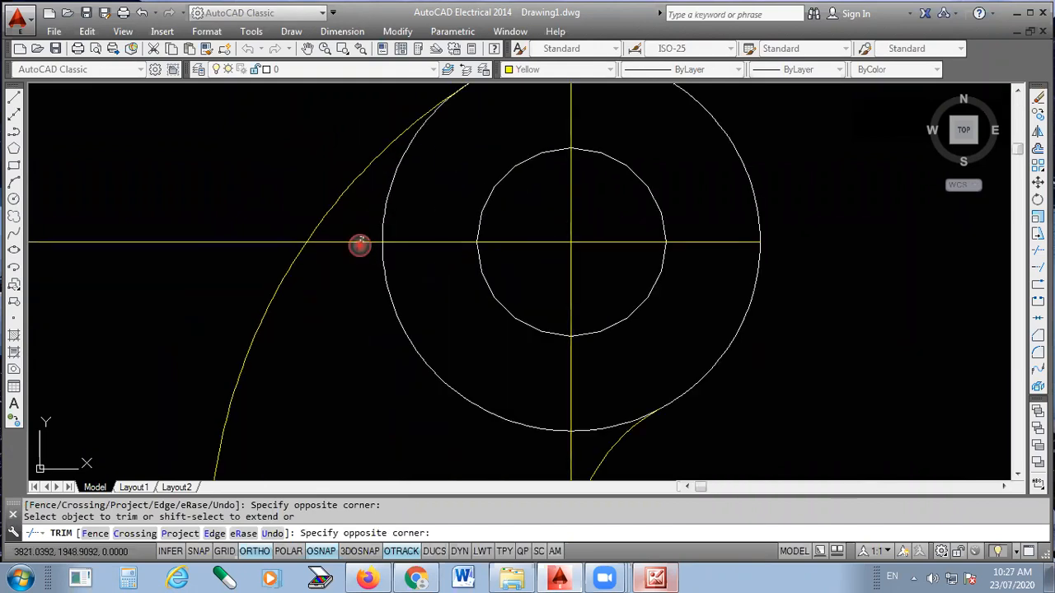
left_click(351, 282)
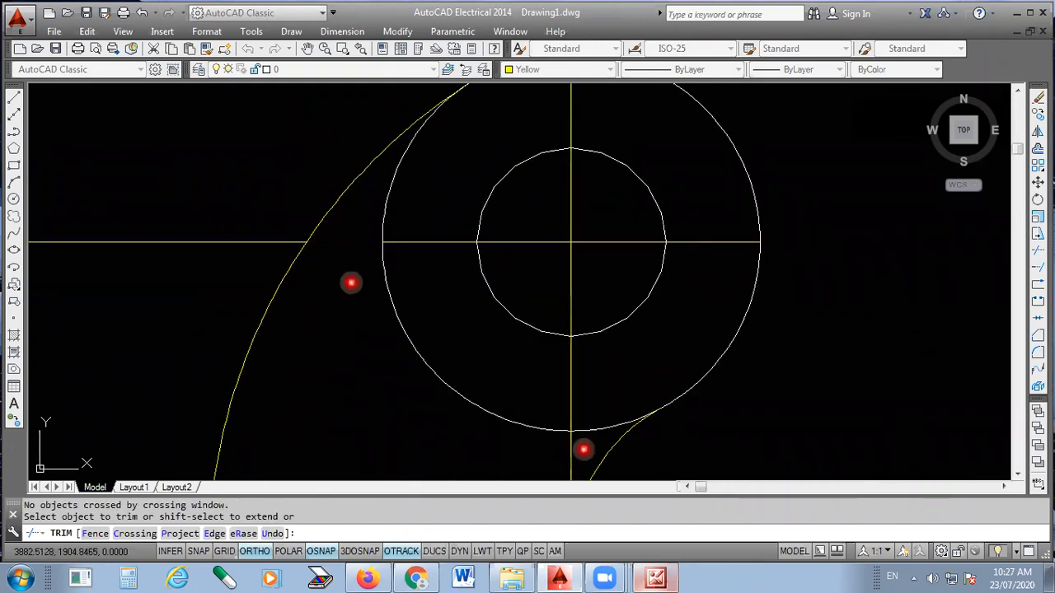
- Trim the vertical construction line directly below the outer circle down to the inner curve's start, and end the trim
left_click(560, 448)
left_click(574, 452)
left_click(574, 453)
left_click(570, 456)
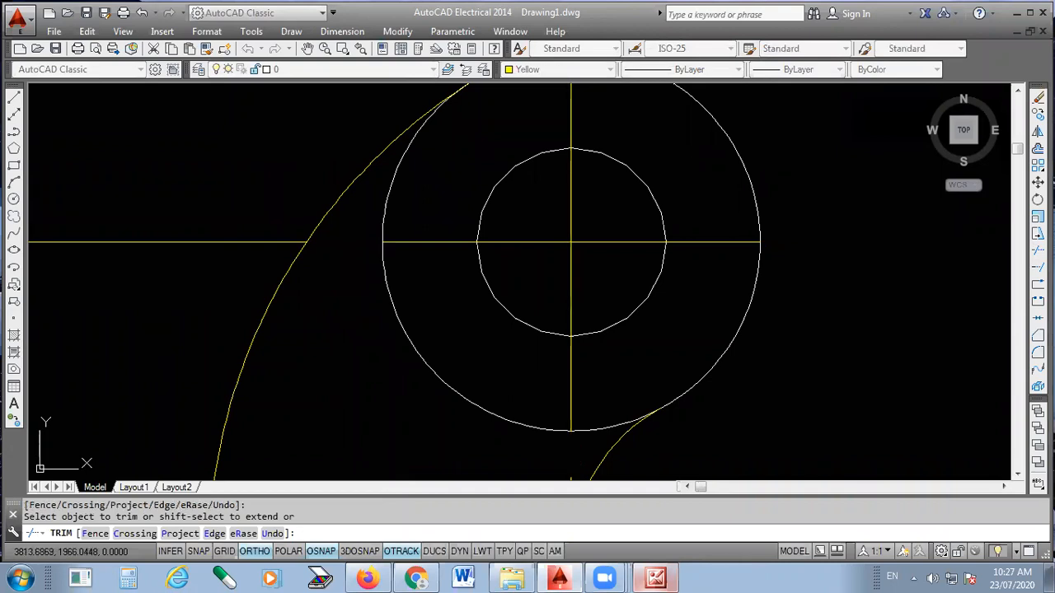
key("Escape")
- Erase the leftover horizontal construction line left of the outer curve and the leftover vertical piece below the circles
left_click(198, 239)
left_click(221, 231)
key("Delete")
scroll(403, 151, "down", 8)
left_click(478, 302)
left_click(349, 343)
key("Delete")
scroll(365, 132, "up", 2)
scroll(365, 132, "up", 1)
scroll(495, 248, "up", 2)
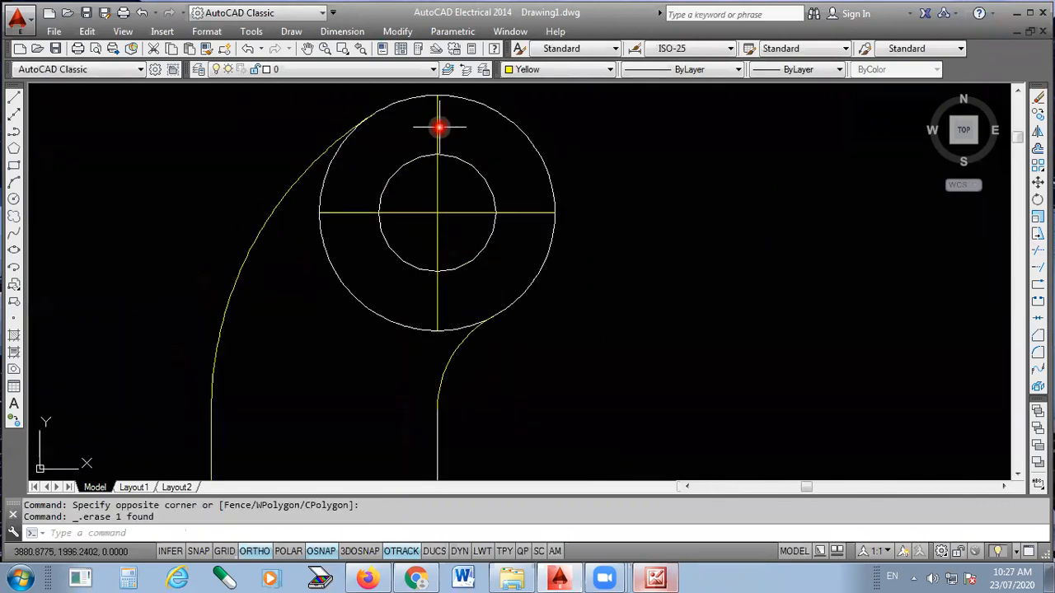
scroll(451, 158, "up", 2)
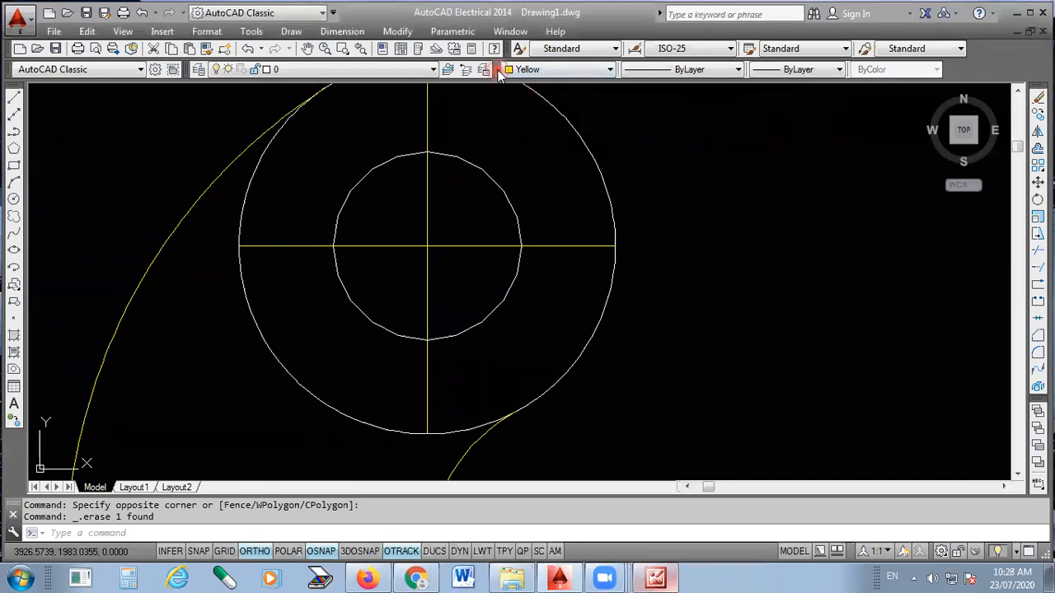
- Undock the colour, linetype and lineweight controls and float them over the drawing area
left_click_drag(496, 72, 616, 128)
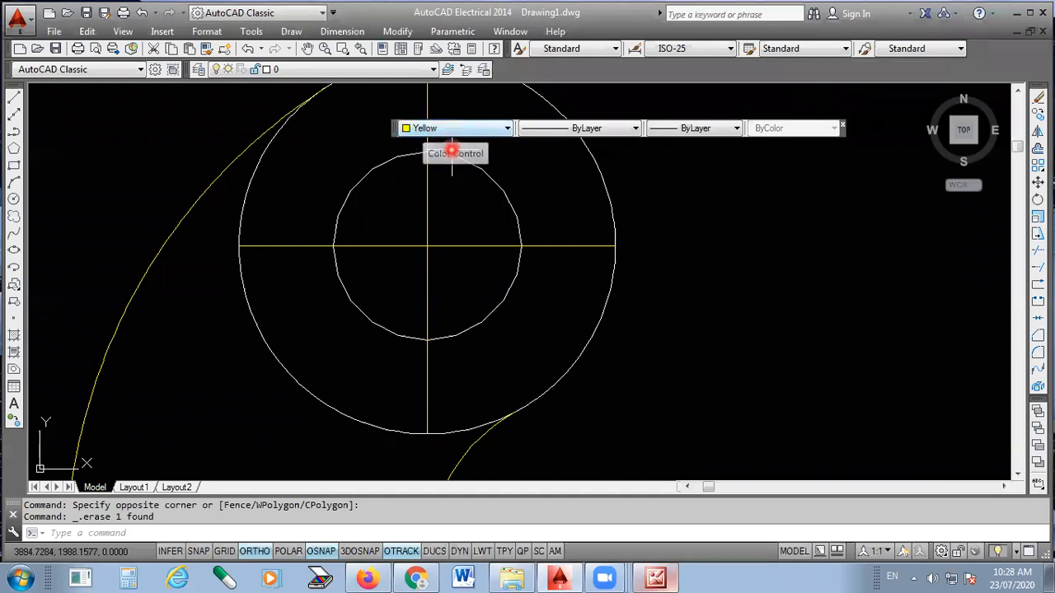
left_click(452, 132)
left_click(452, 129)
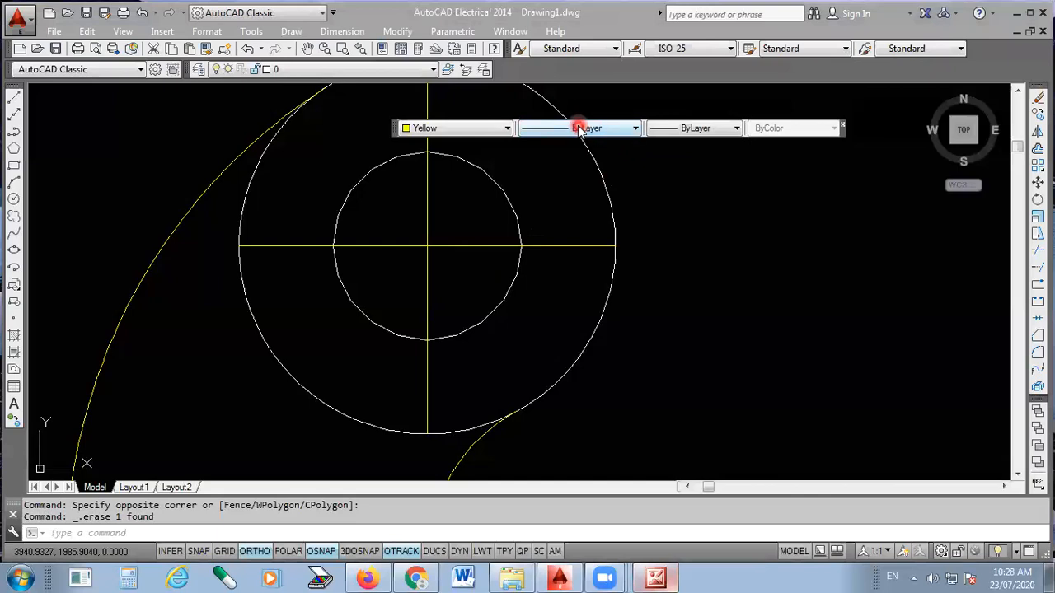
- Open the list of loadable linetypes from acadiso.lin in the Linetype Manager and browse its ISO, dashed and hidden types
left_click(613, 130)
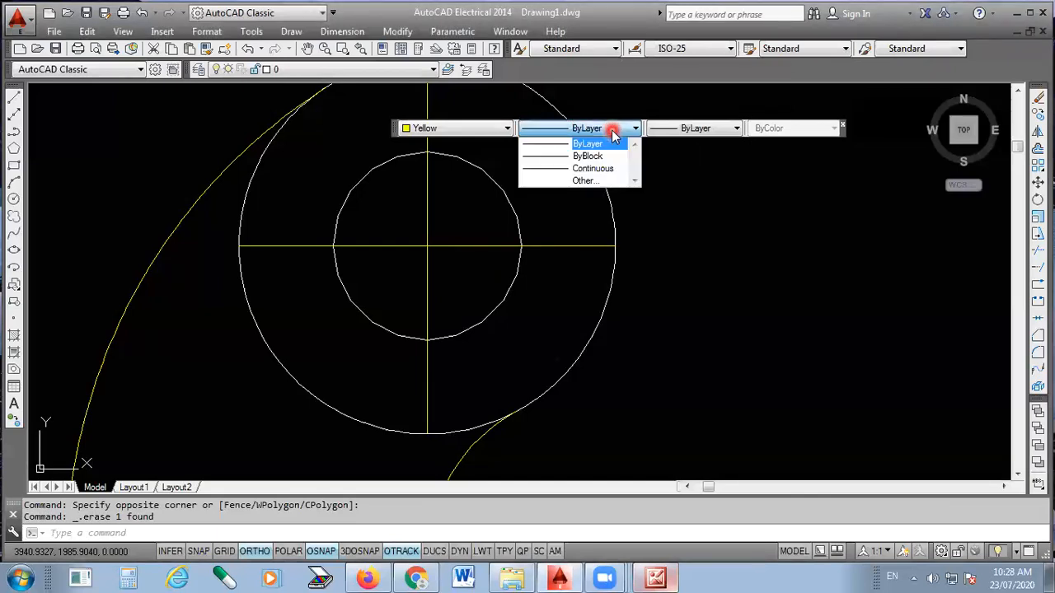
left_click(595, 181)
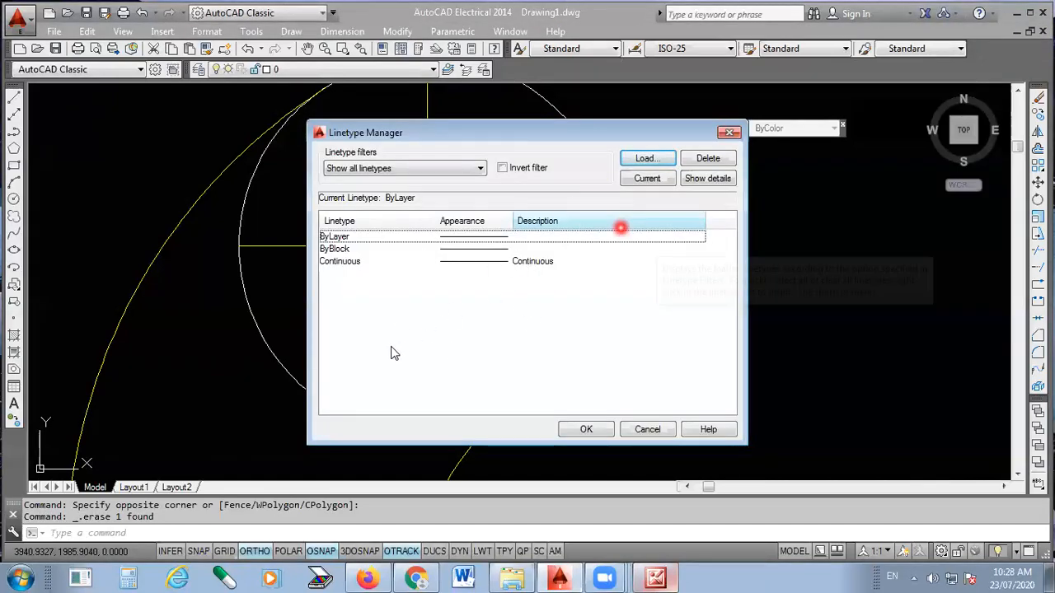
left_click(653, 161)
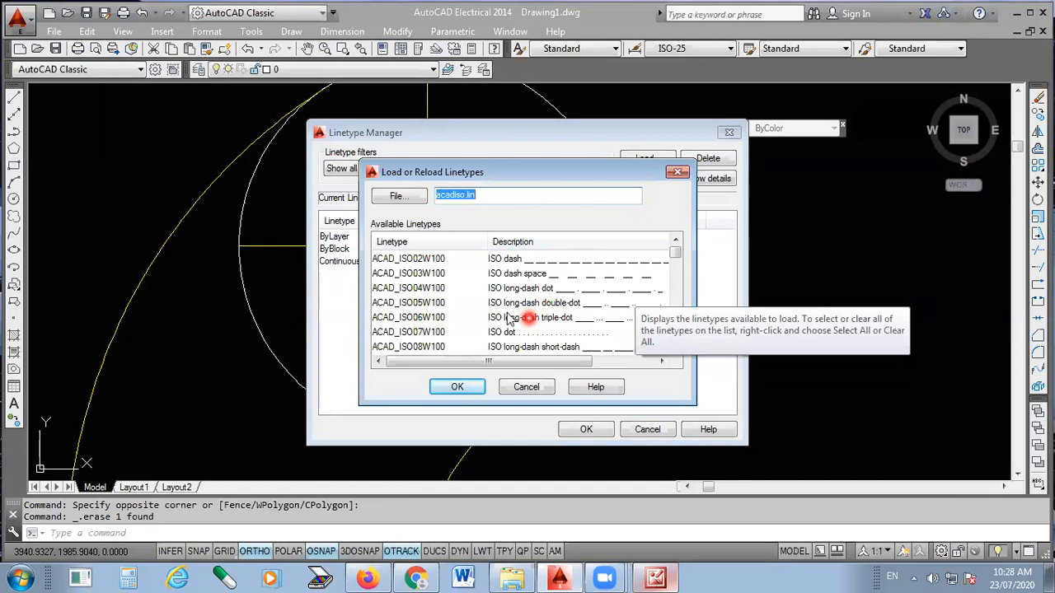
left_click(502, 275)
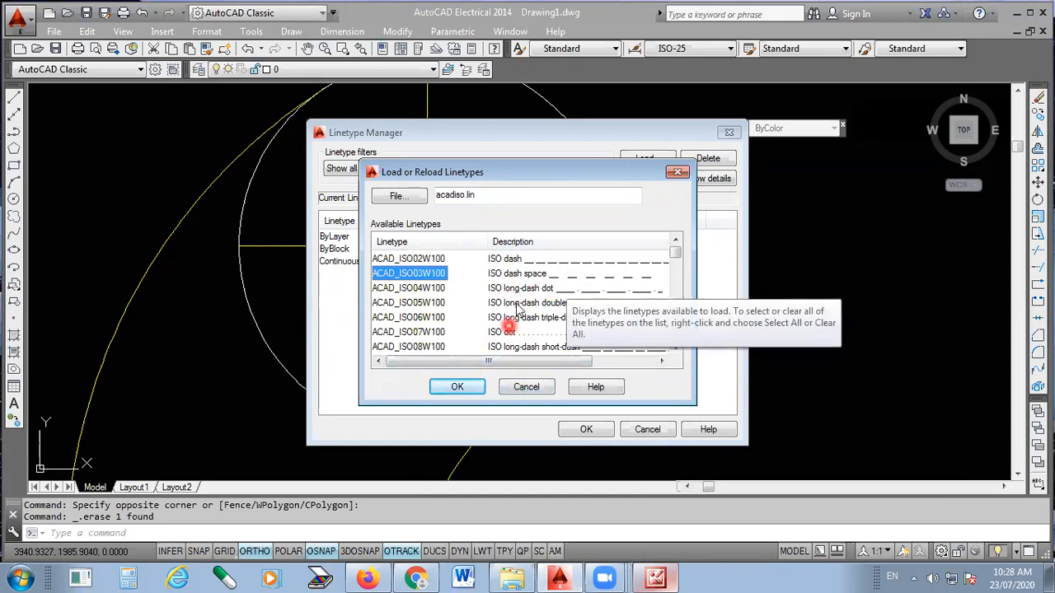
scroll(517, 305, "down", 2)
scroll(517, 305, "down", 7)
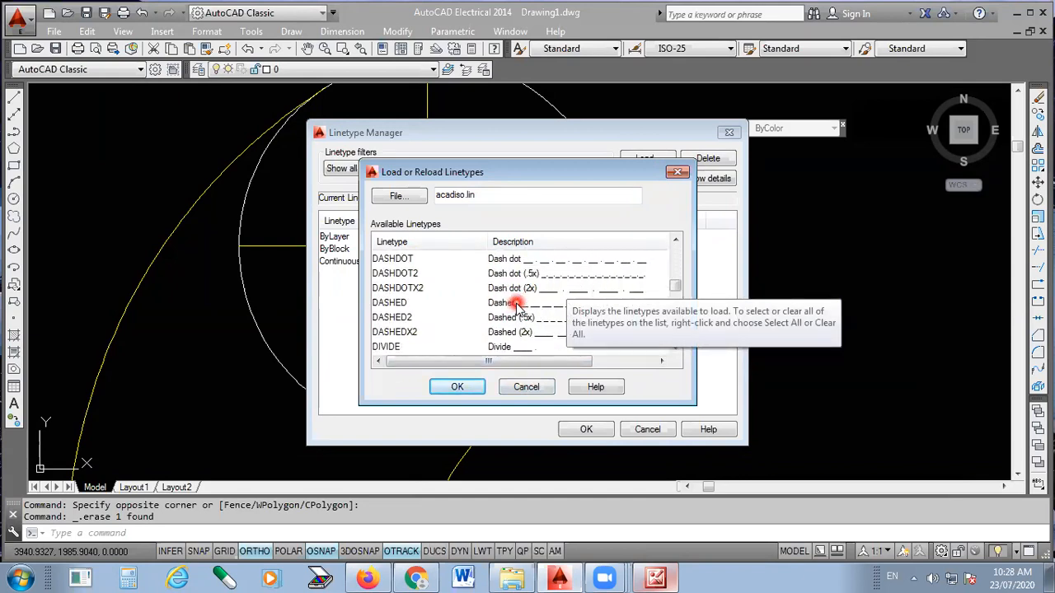
scroll(517, 305, "down", 4)
scroll(516, 305, "up", 2)
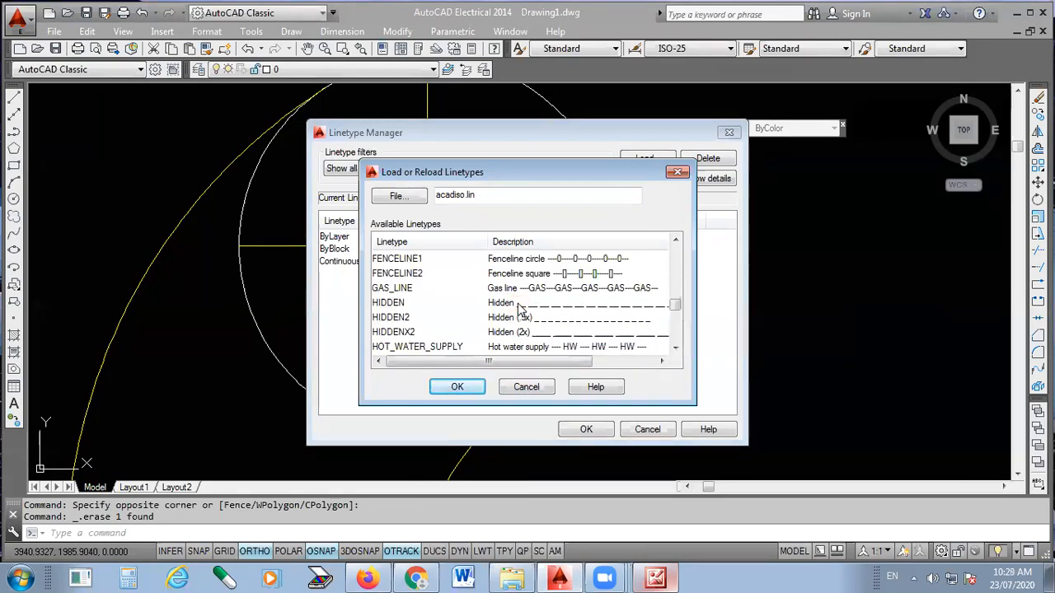
left_click(528, 303)
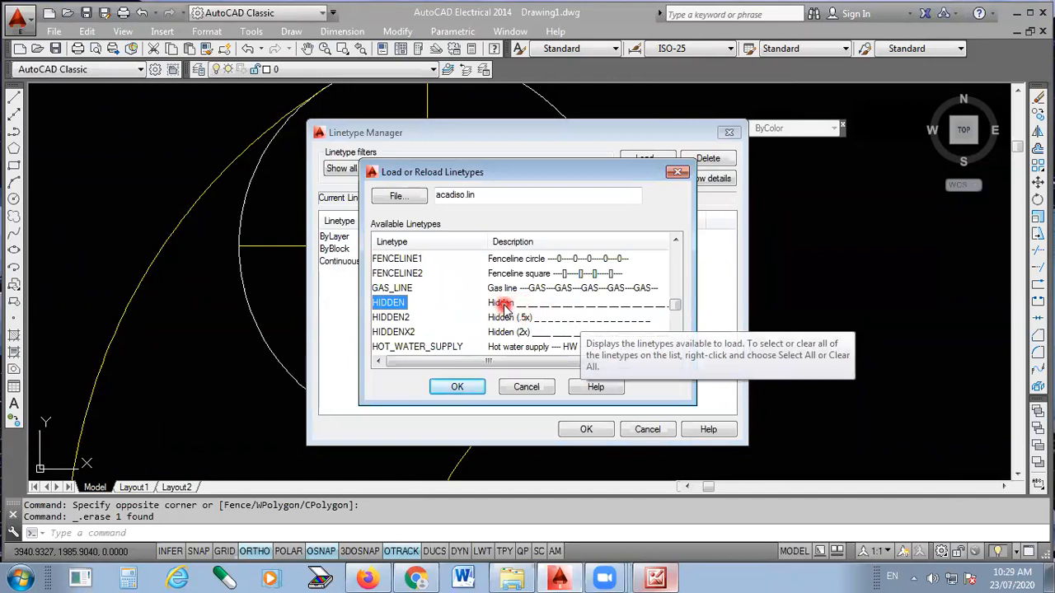
- Load the CENTER2 linetype and close the Linetype Manager
scroll(509, 305, "down", 1)
scroll(508, 305, "down", 5)
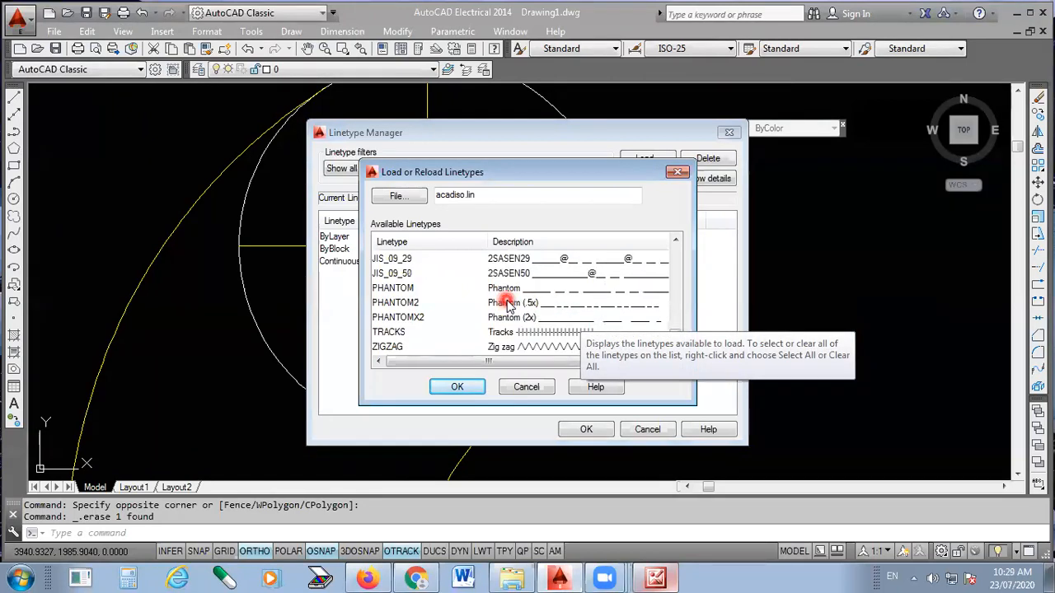
scroll(508, 305, "up", 11)
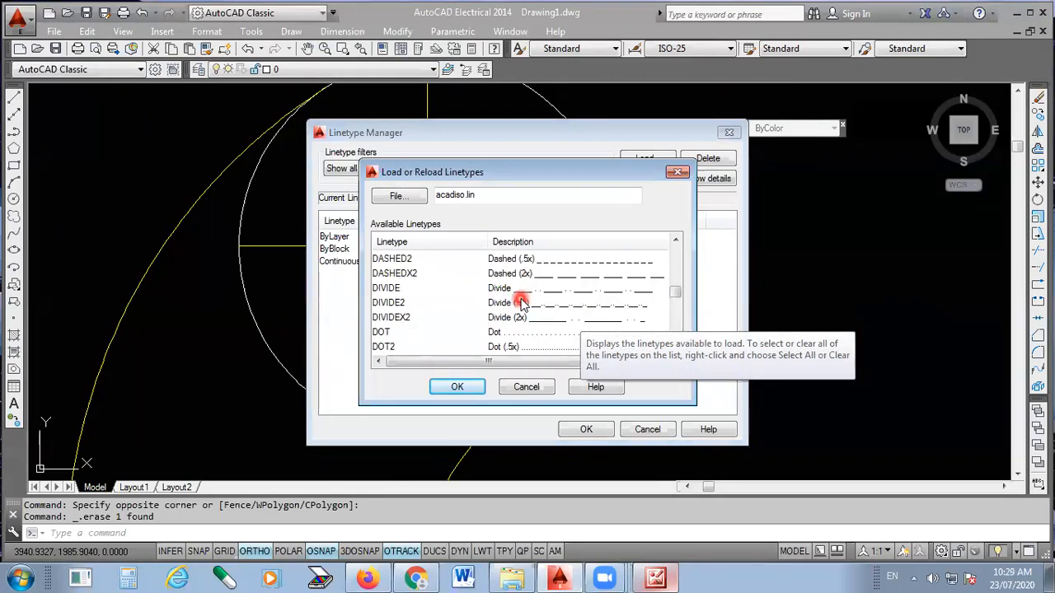
scroll(520, 305, "up", 1)
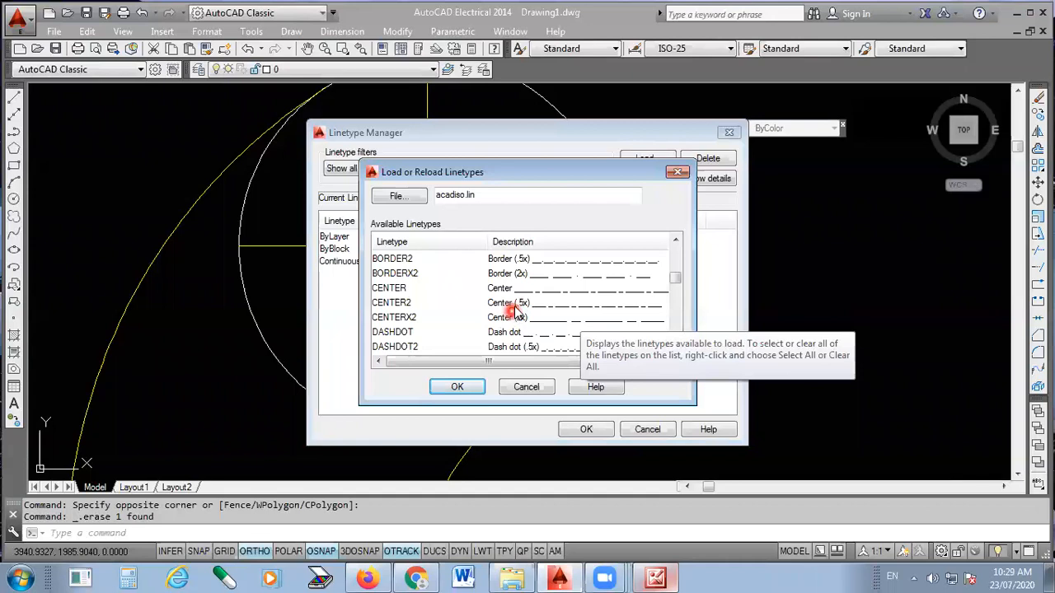
left_click(513, 302)
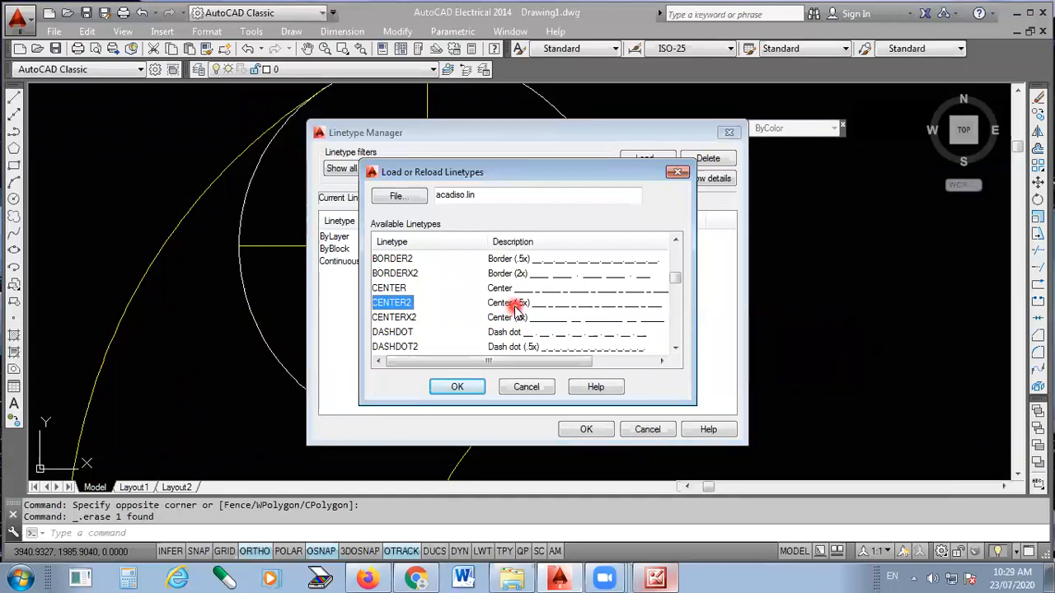
left_click(459, 388)
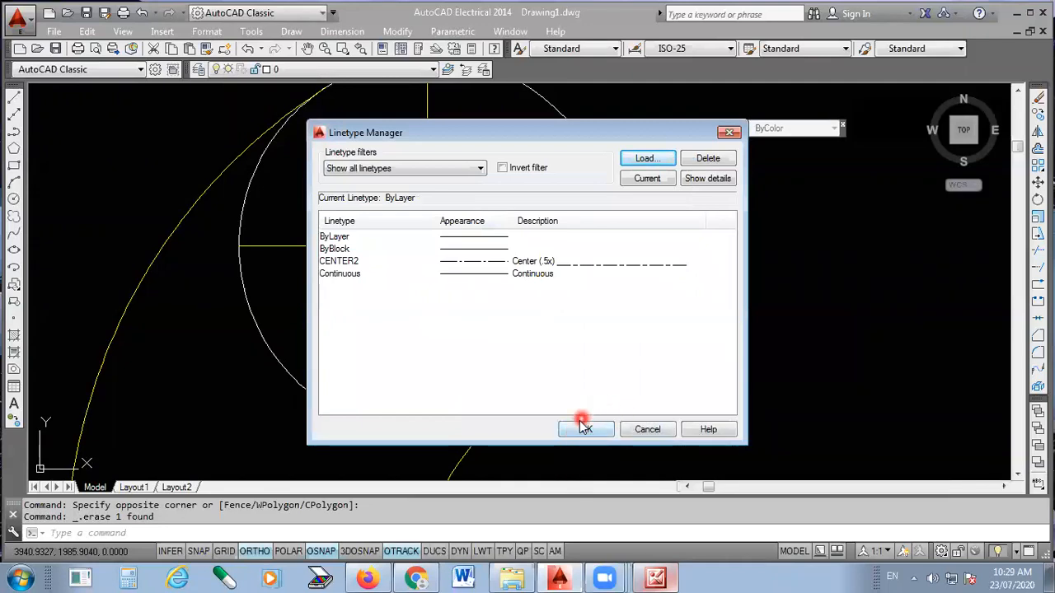
left_click(588, 431)
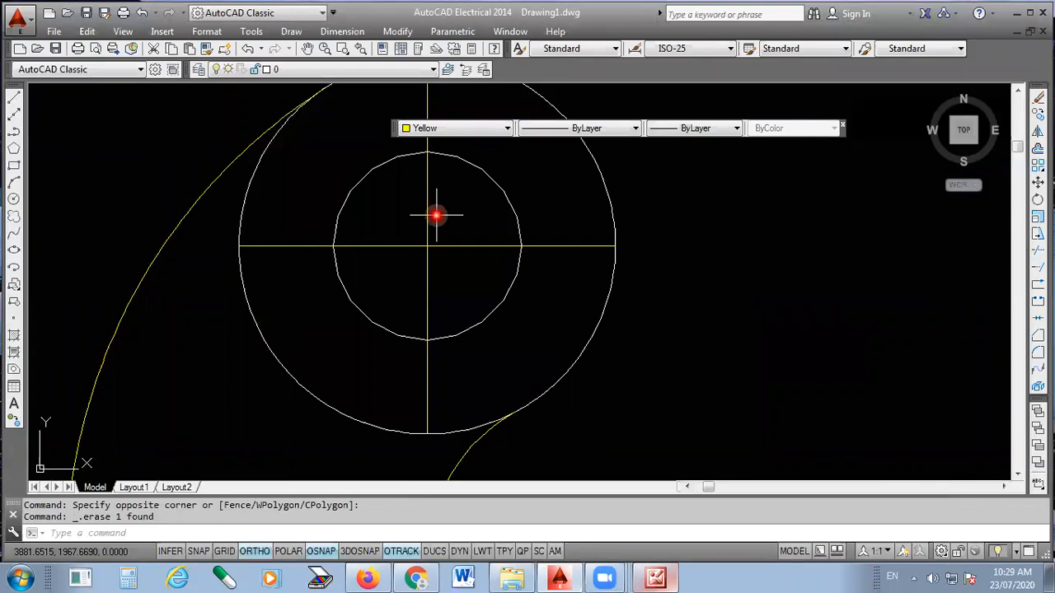
- Apply the CENTER2 linetype to the horizontal and vertical lines crossing at the centre of the circles
left_click(602, 132)
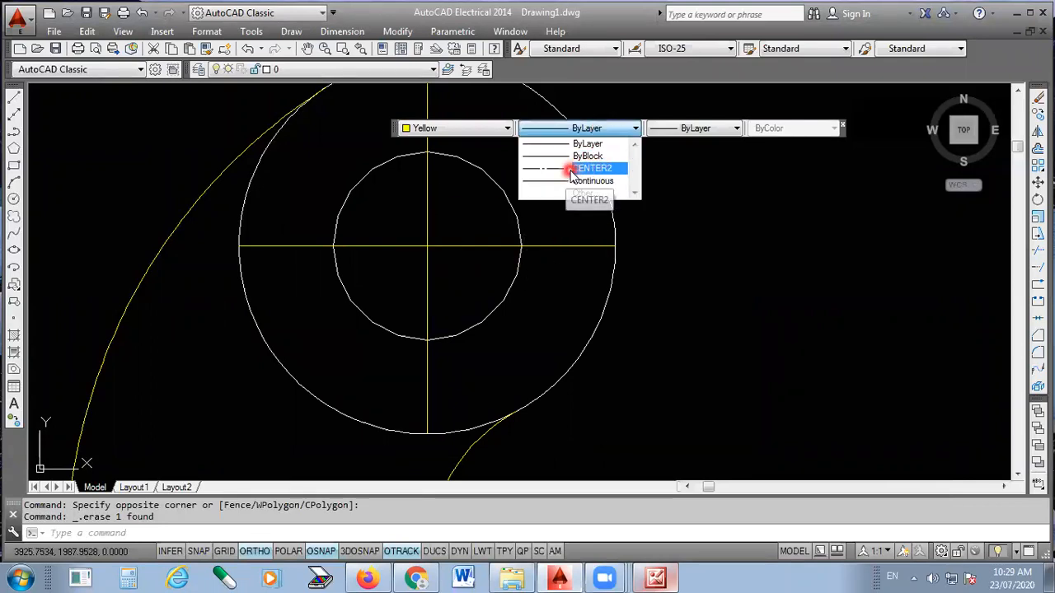
left_click(462, 209)
left_click(453, 233)
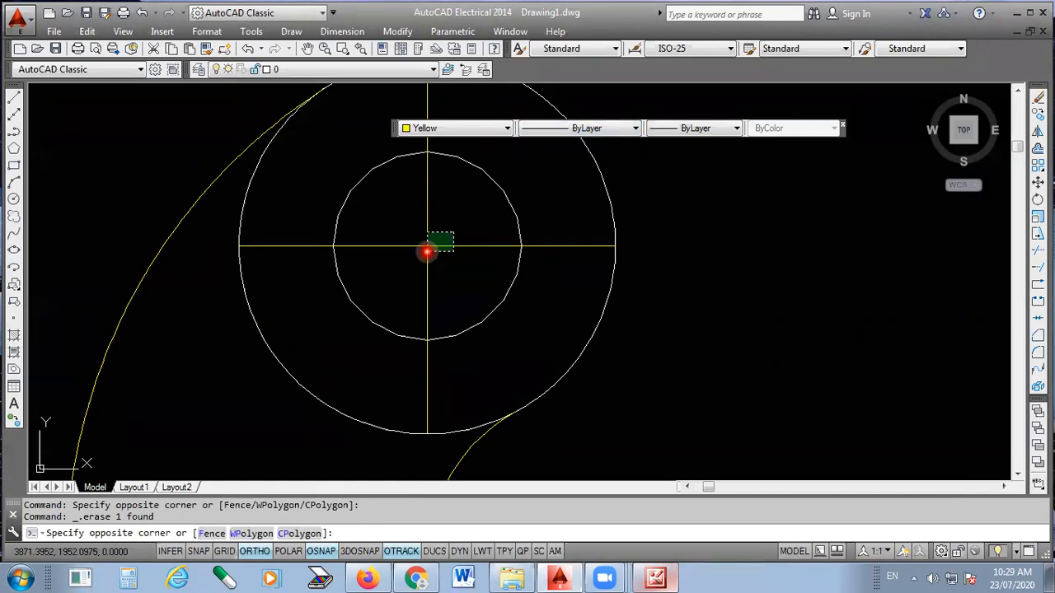
left_click(427, 251)
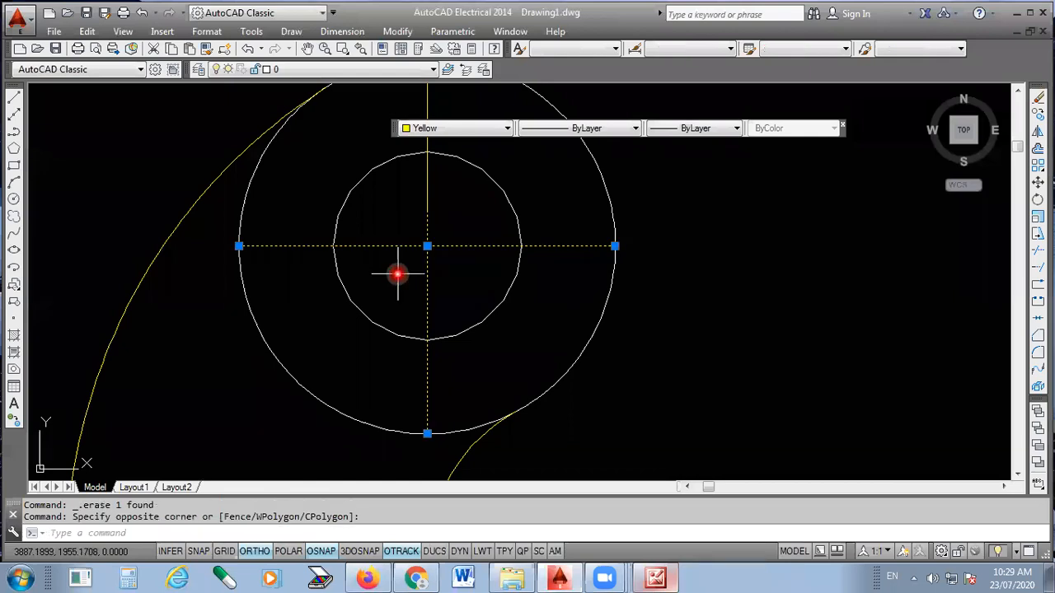
left_click(612, 129)
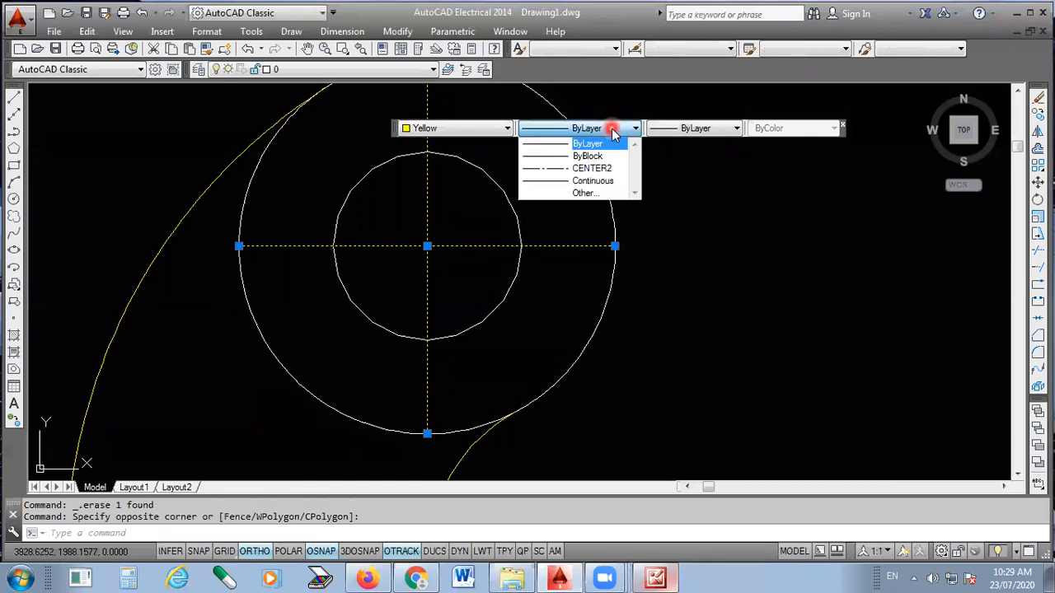
left_click(593, 169)
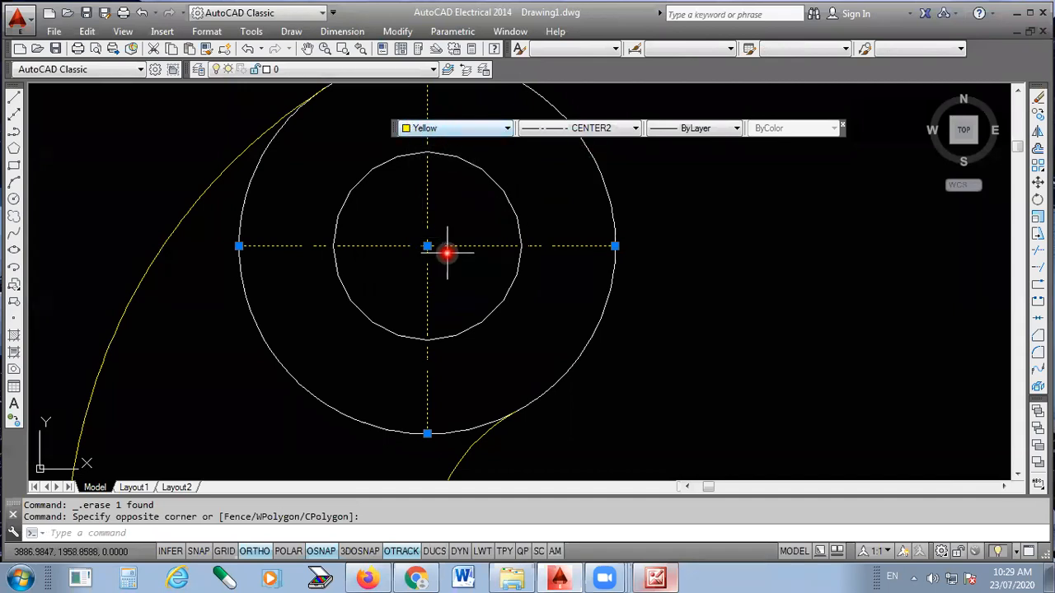
- Change the colour of the circles' two centre lines to Green and deselect them
left_click(481, 130)
left_click(454, 192)
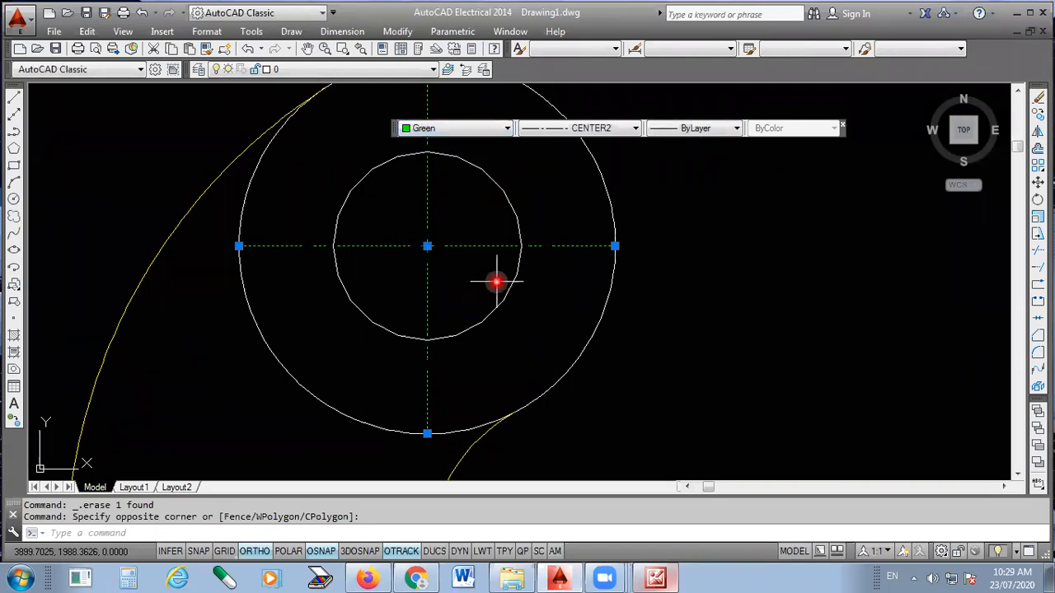
key("Escape")
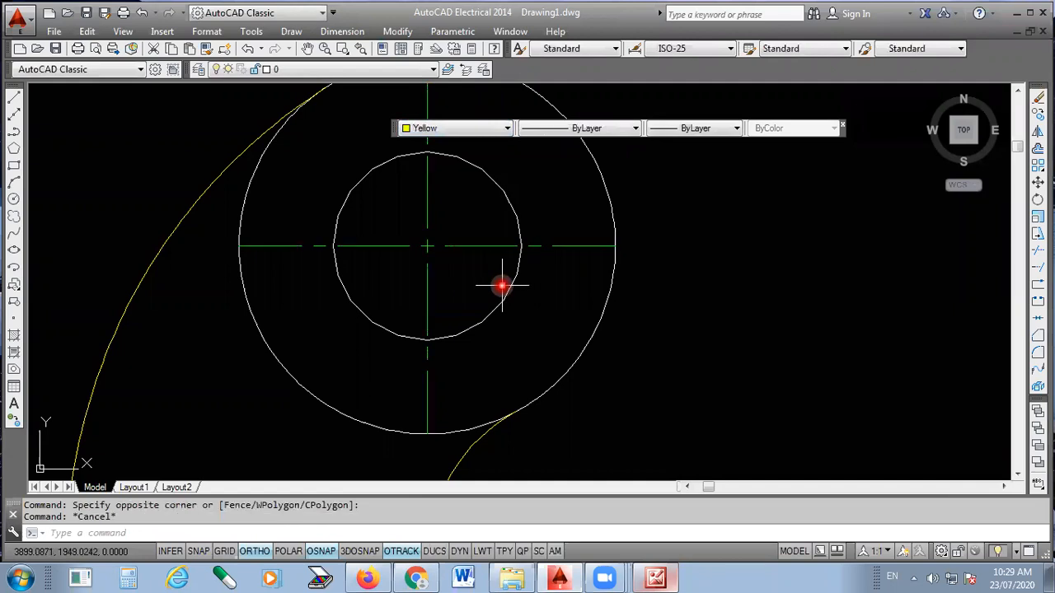
scroll(470, 243, "down", 4)
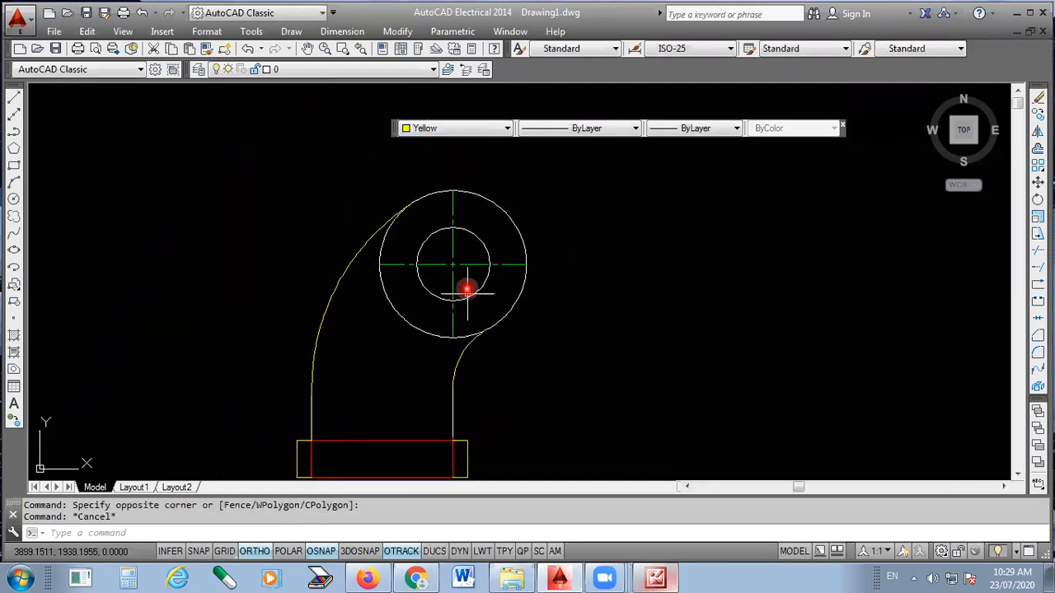
scroll(453, 258, "up", 4)
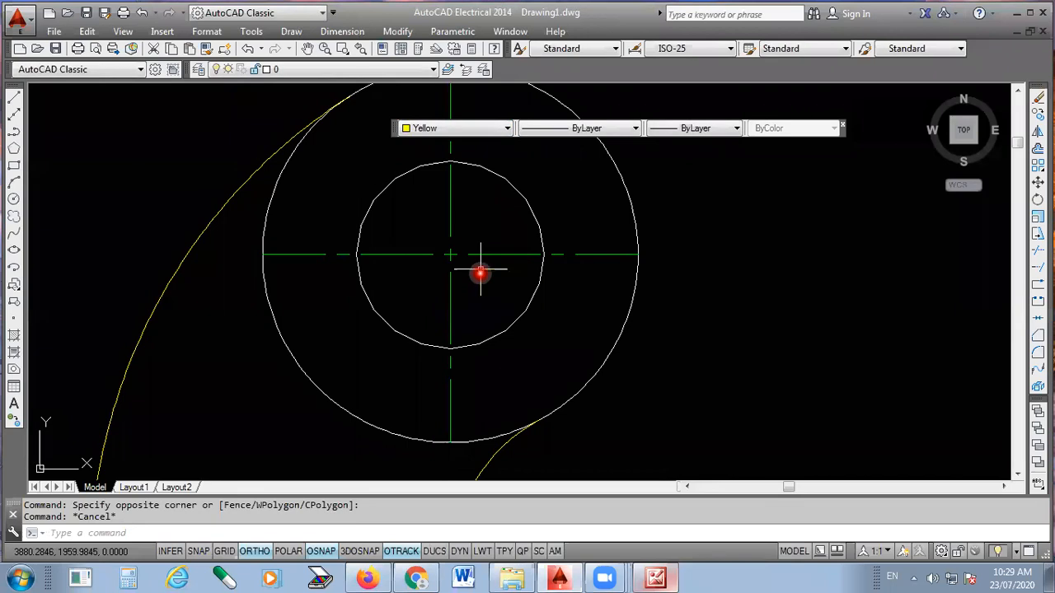
scroll(465, 308, "down", 3)
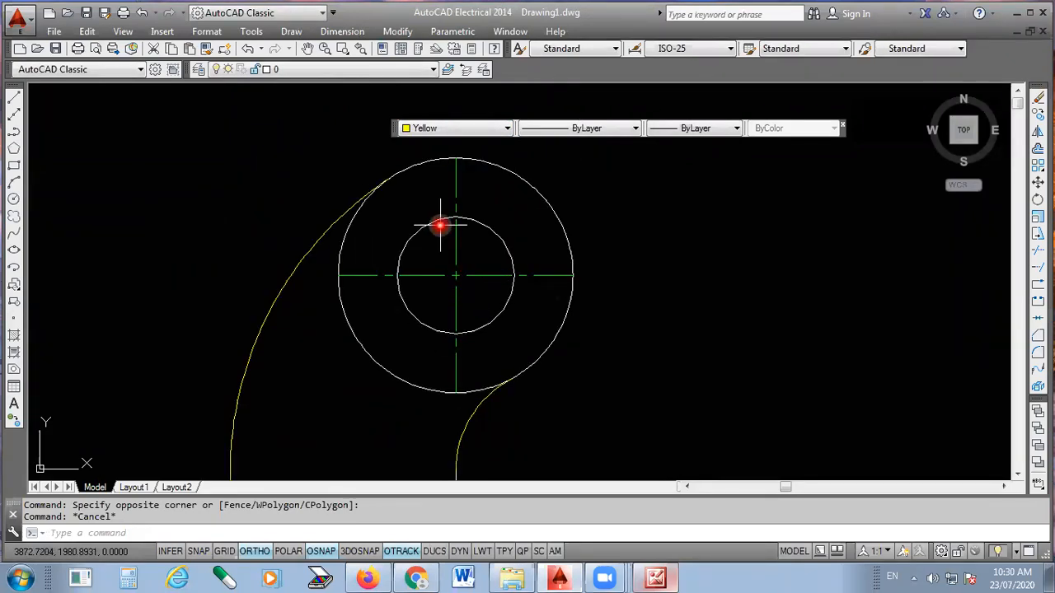
scroll(454, 275, "up", 2)
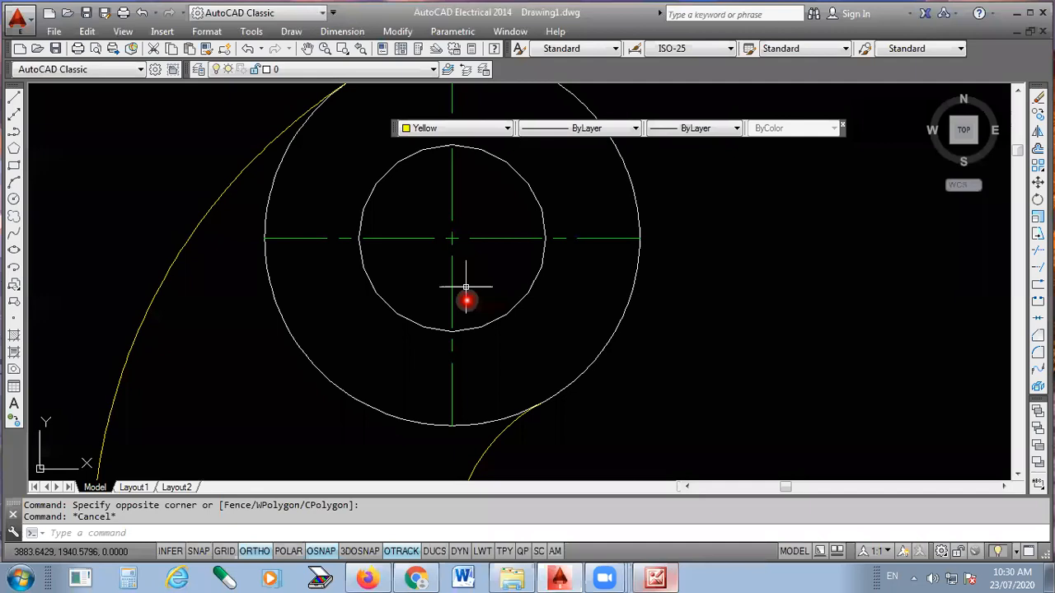
scroll(451, 230, "down", 2)
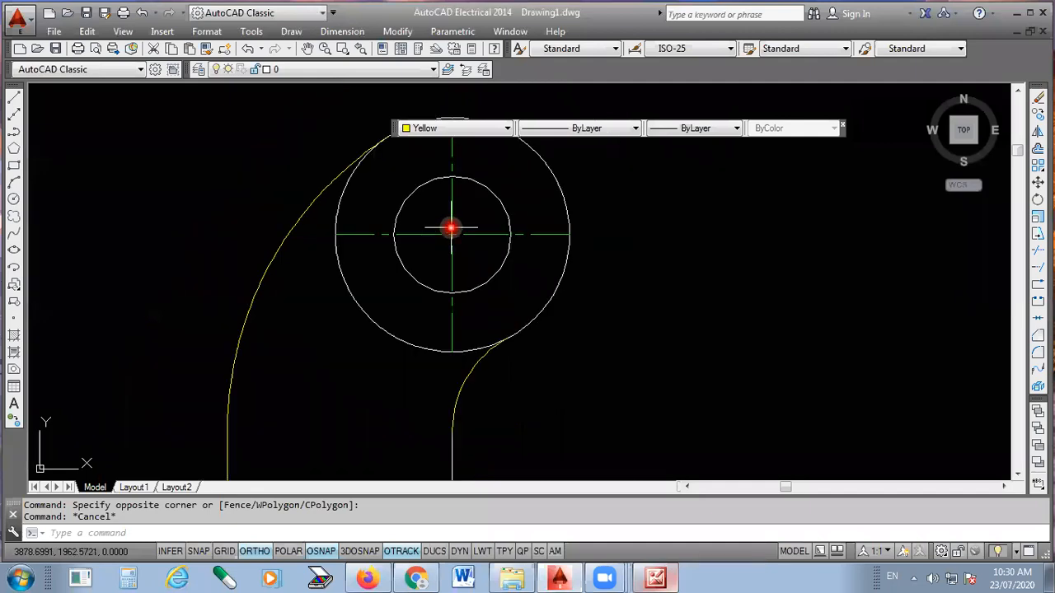
scroll(451, 228, "down", 1)
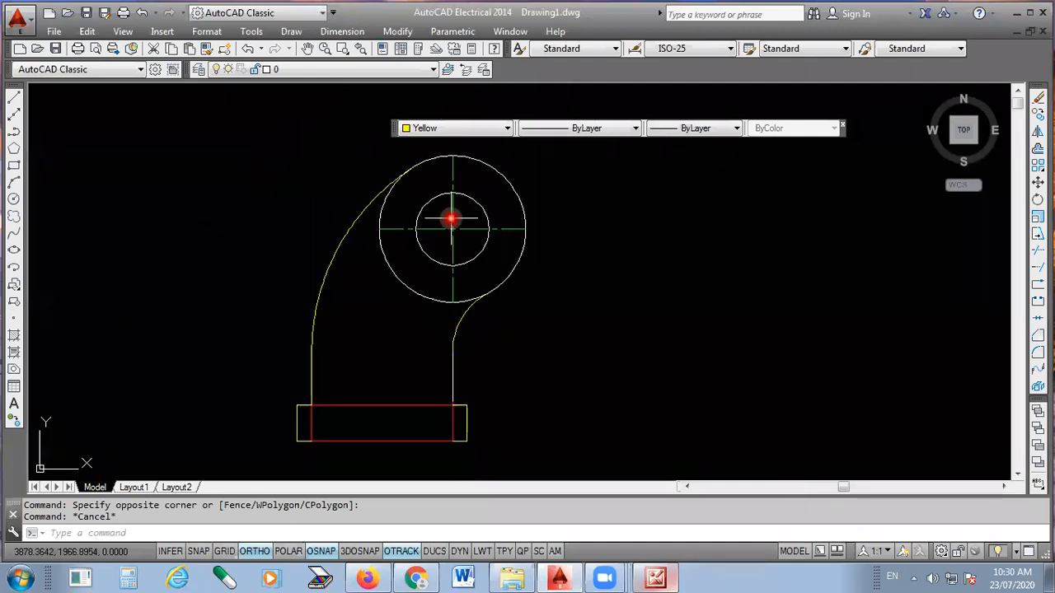
scroll(451, 218, "down", 2)
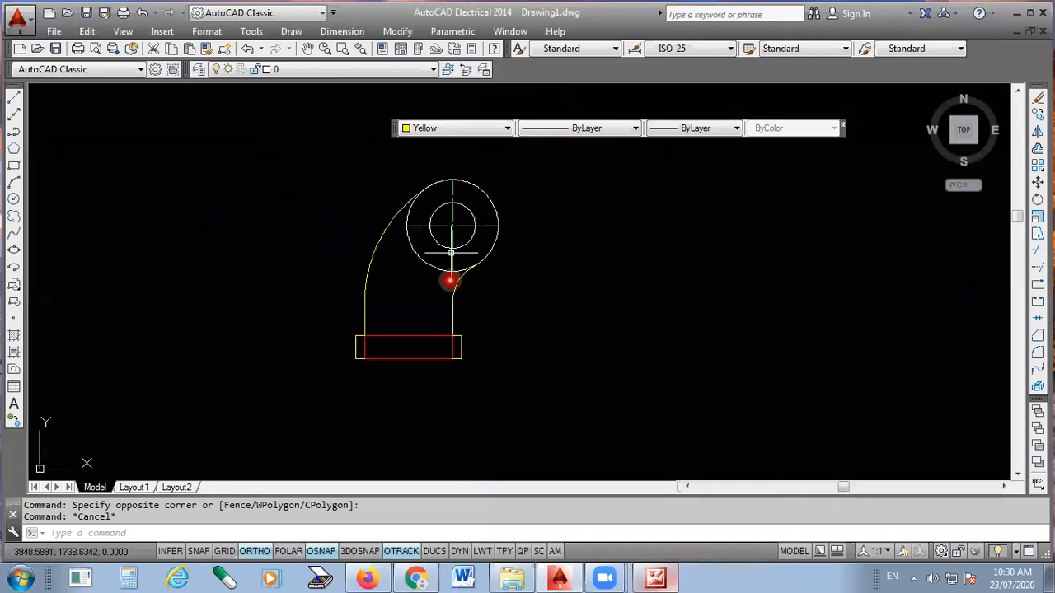
- Switch to the scanned reference picture, examine the pipe bend's circle, arc and flange dimensions, and return to AutoCAD
left_click(657, 577)
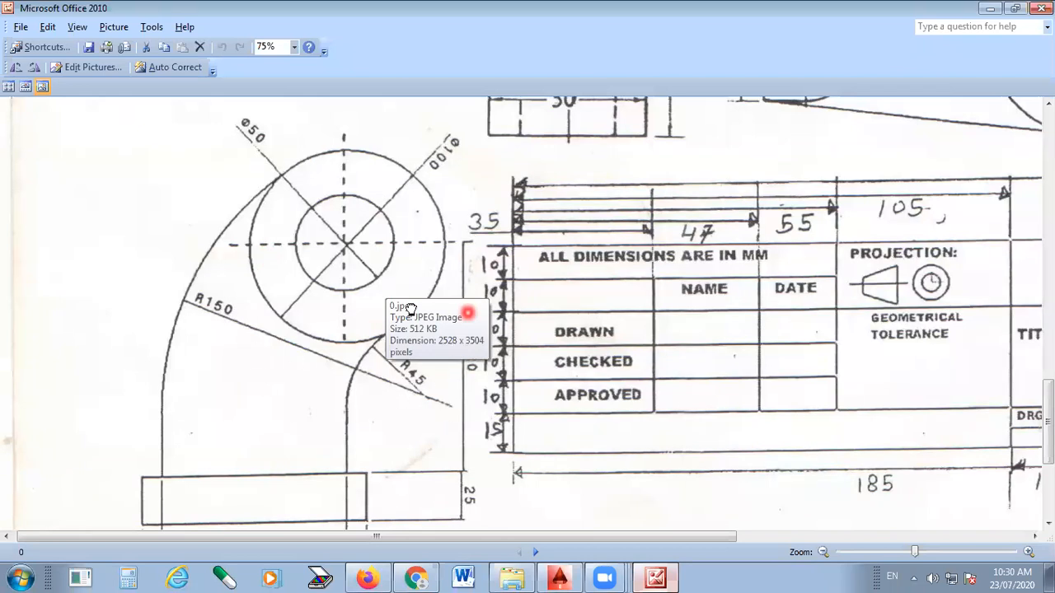
left_click_drag(411, 326, 410, 374)
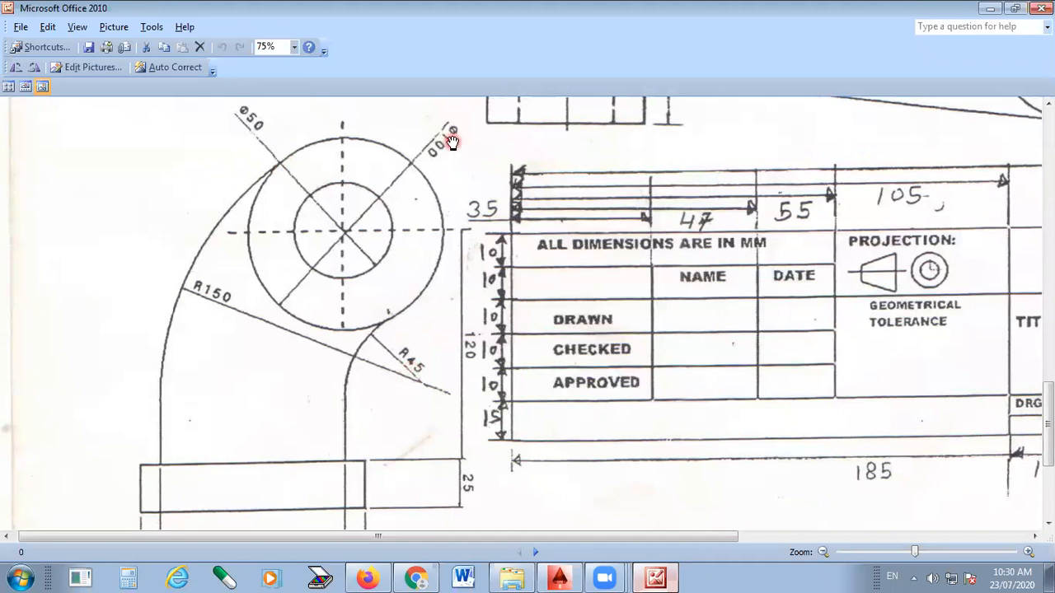
left_click(398, 354)
left_click_drag(216, 432, 222, 309)
left_click(245, 430)
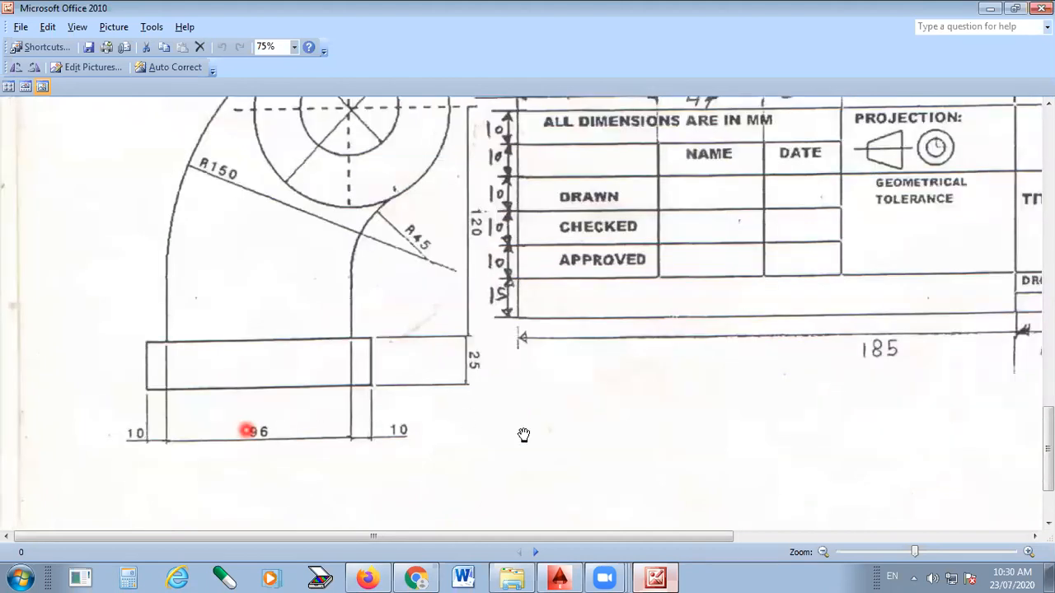
left_click(523, 433)
left_click(575, 577)
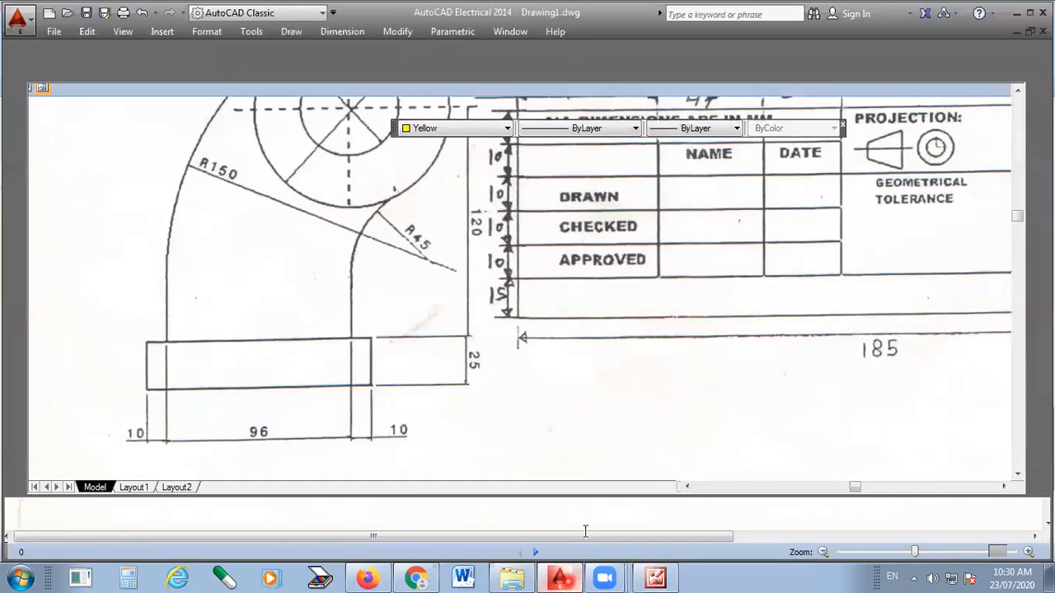
left_click(338, 31)
left_click(346, 36)
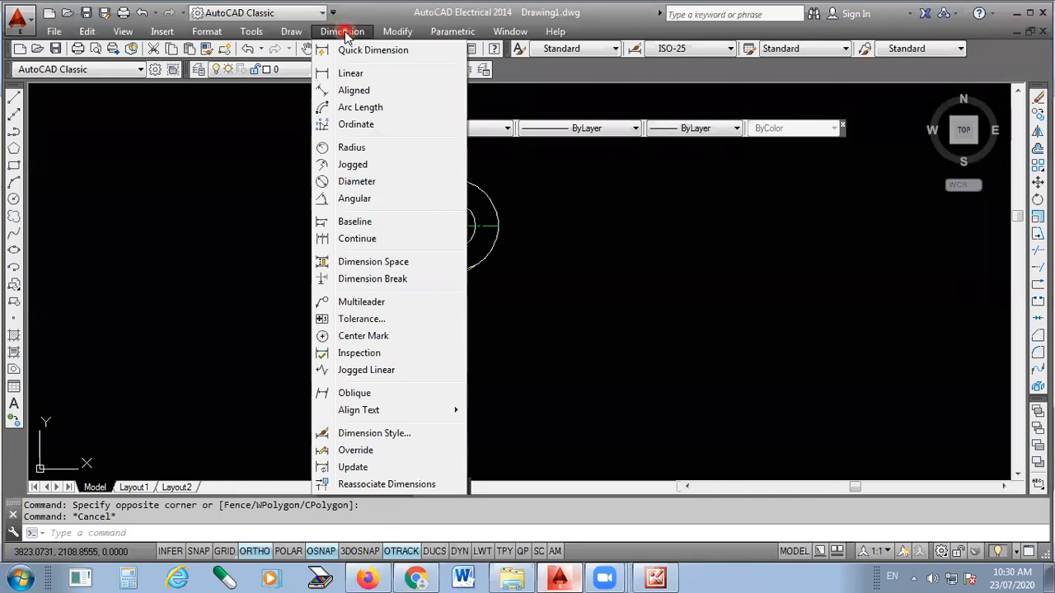
left_click(719, 266)
left_click(680, 286)
- Display the AutoCAD Dimension tool set and float it above the pipe bend drawing
left_click(248, 33)
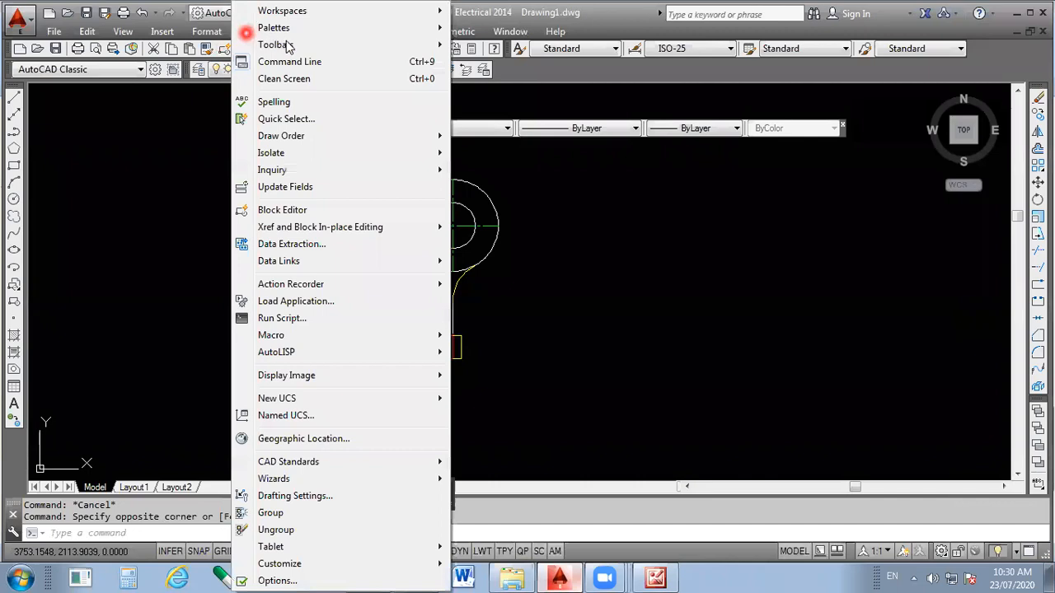
left_click(289, 44)
left_click(517, 45)
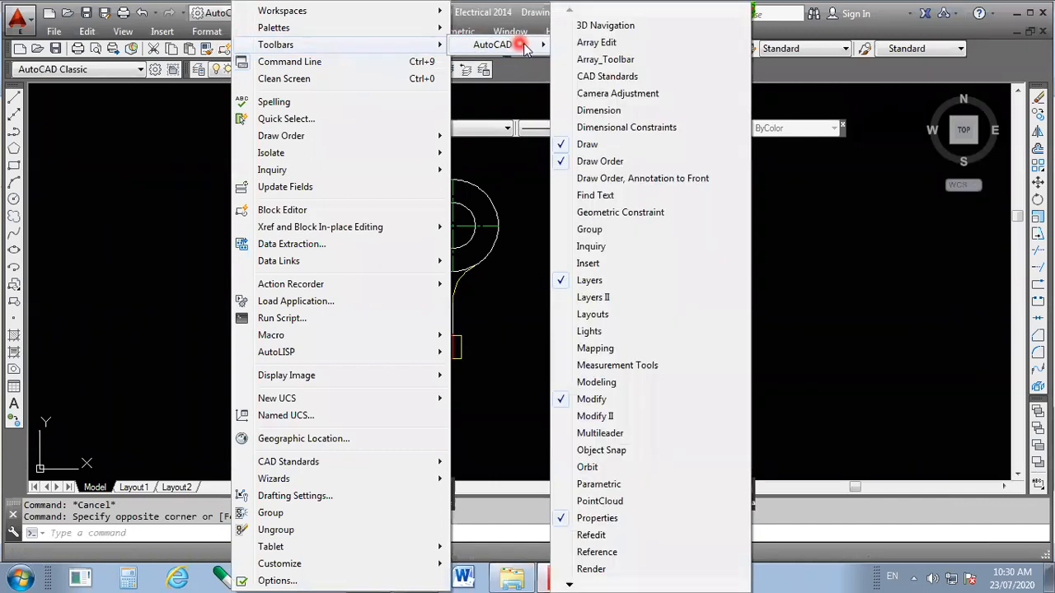
left_click(598, 111)
left_click_drag(596, 111, 321, 102)
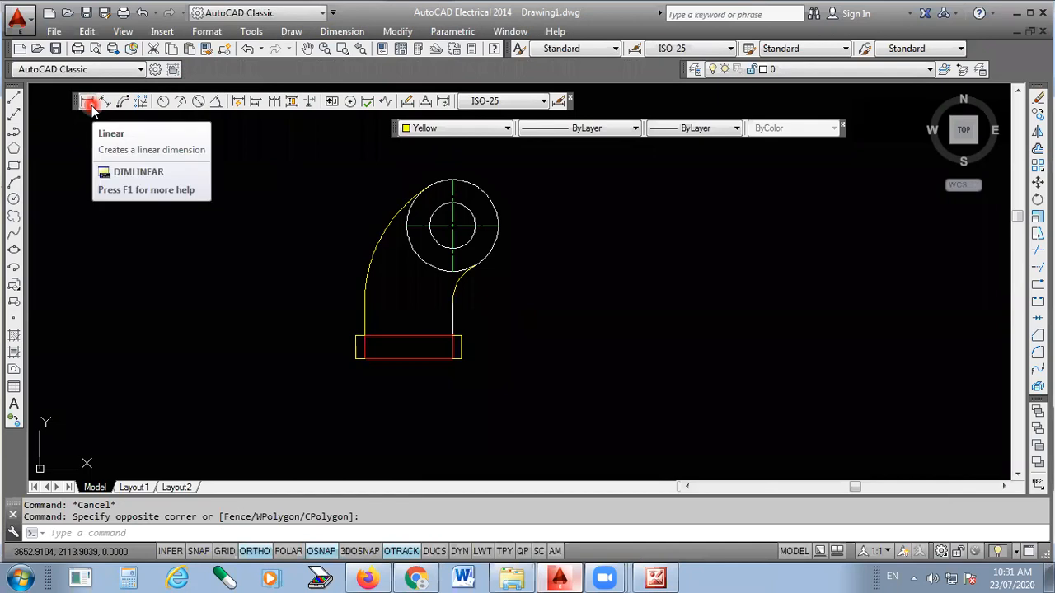
- Add a diameter dimension to the outer circle, with its text outside the circle to the upper right
left_click(337, 37)
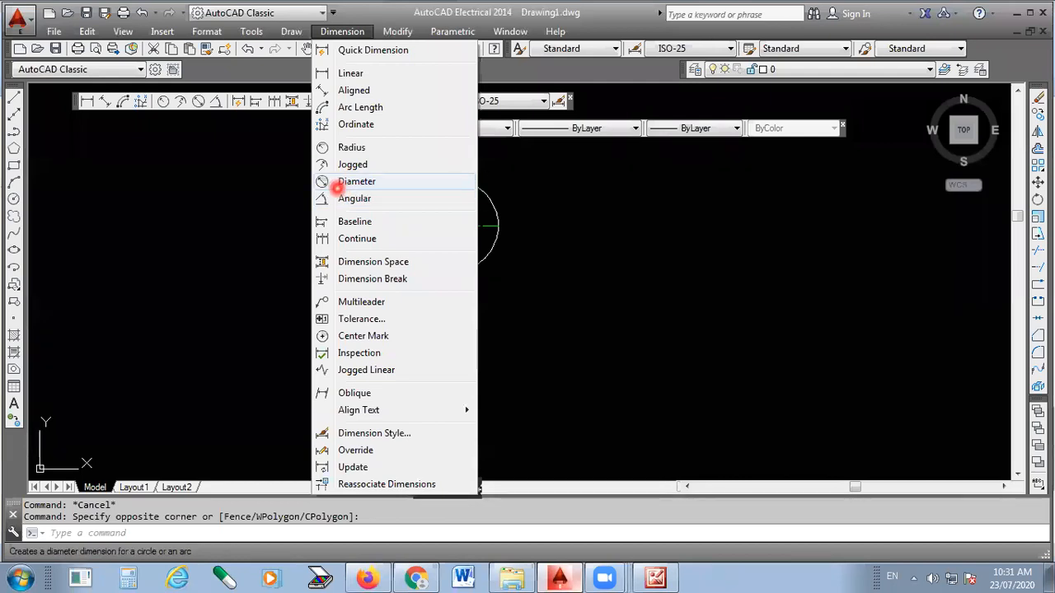
left_click(356, 182)
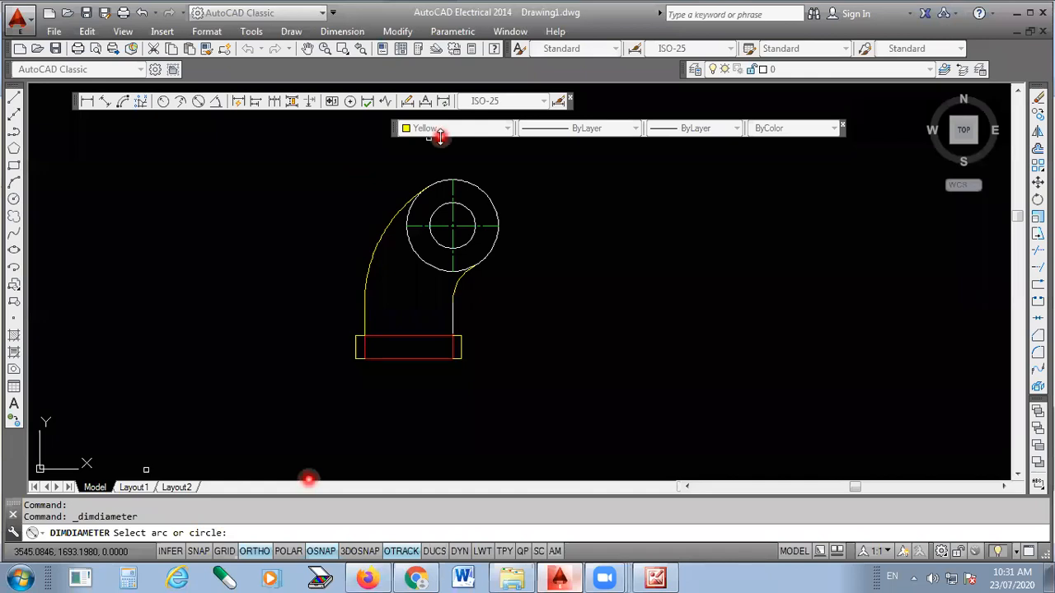
scroll(440, 137, "up", 2)
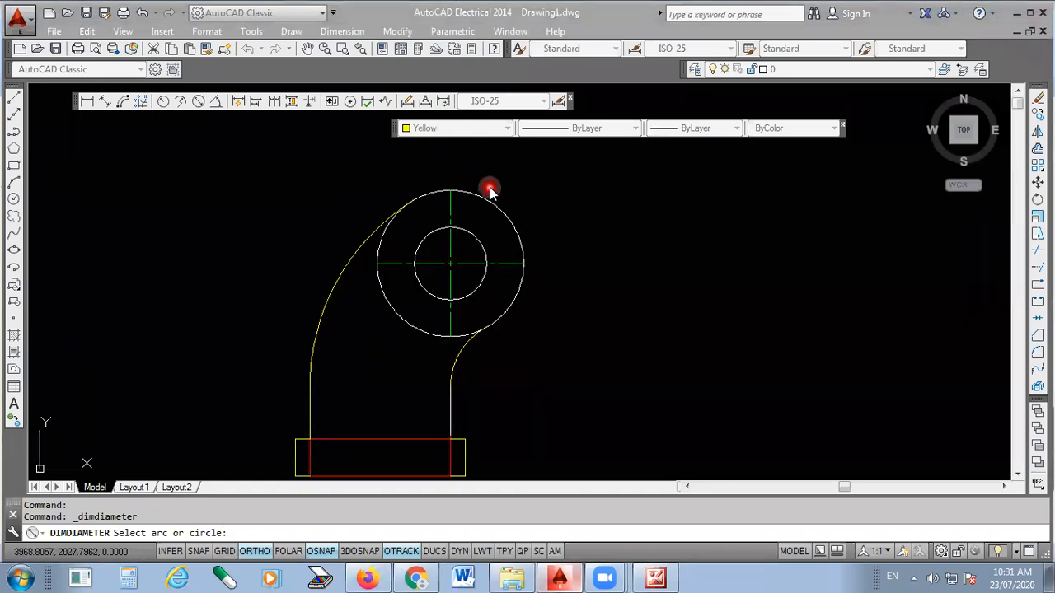
left_click(510, 219)
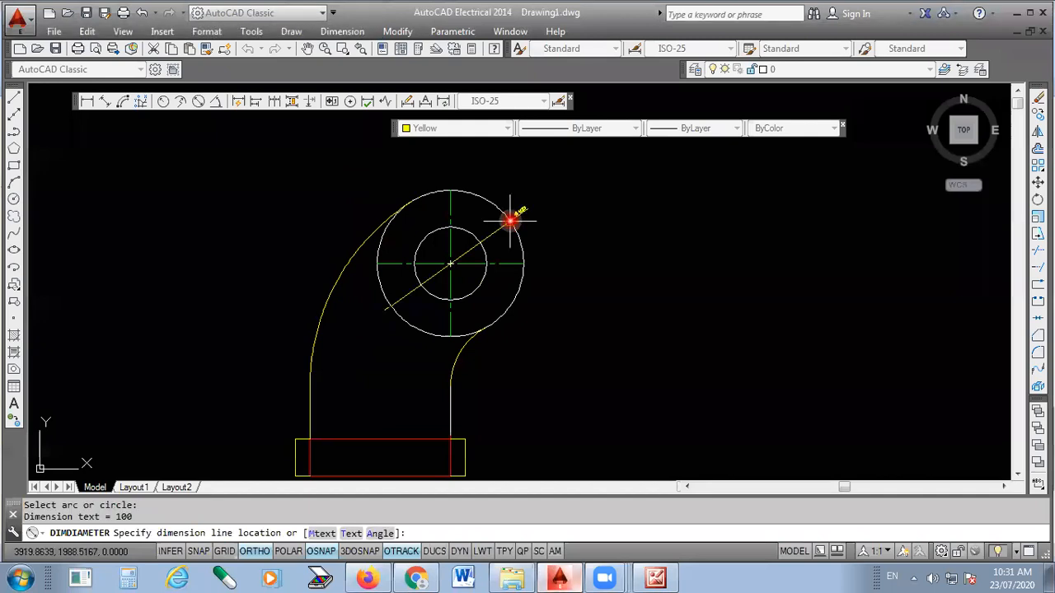
left_click(580, 191)
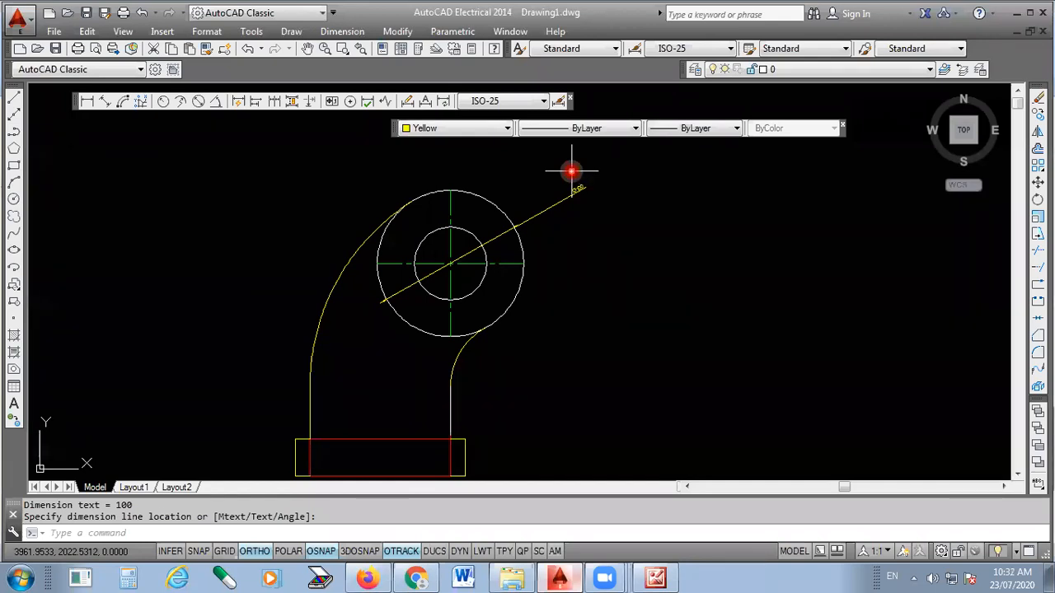
- Erase the diameter dimension placed on the outer circle
left_click(571, 172)
scroll(530, 164, "up", 2)
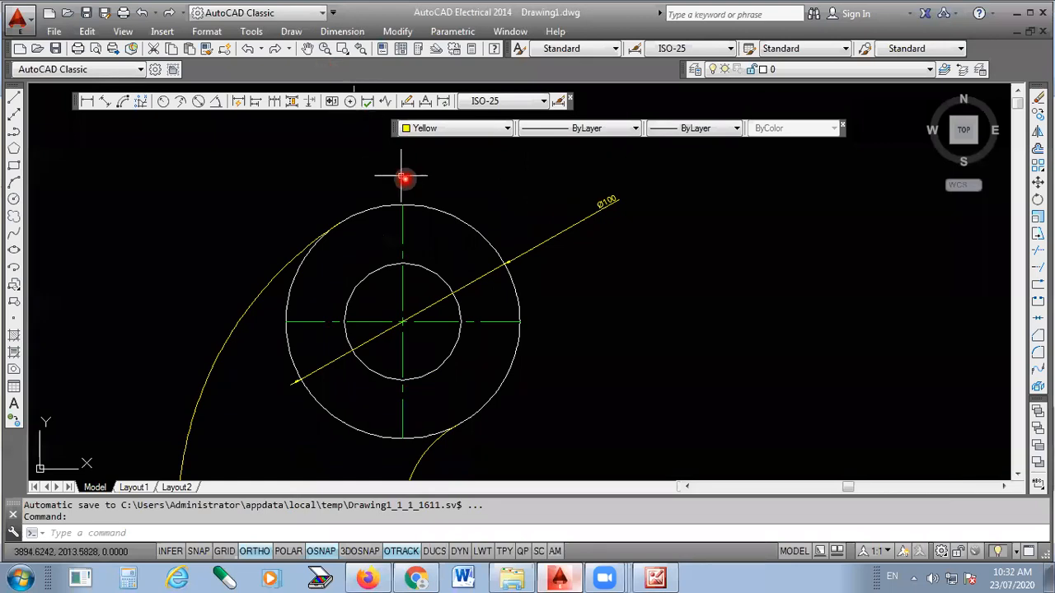
key("ctrl+z")
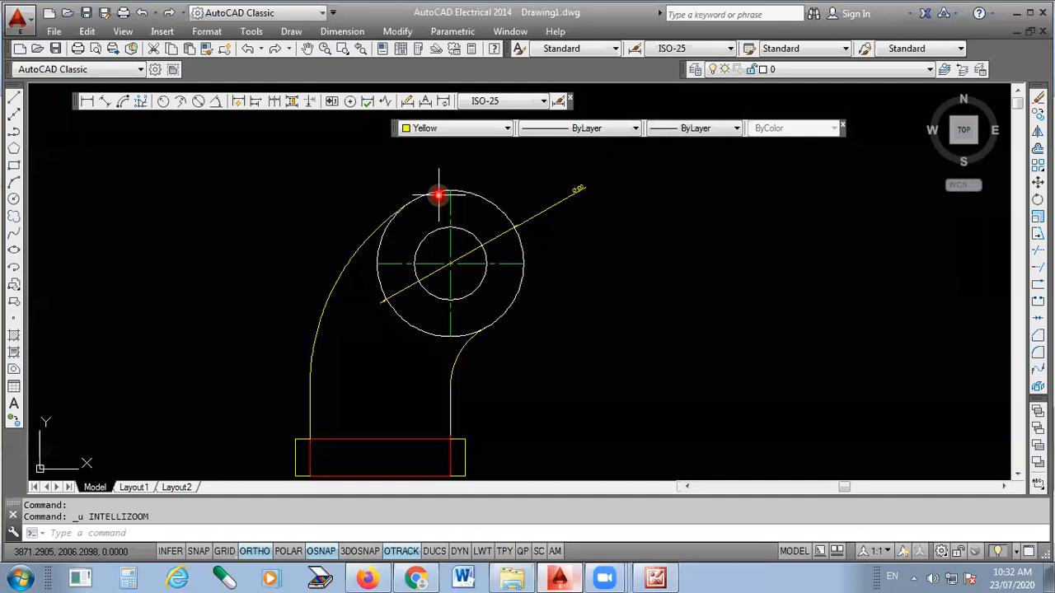
left_click(537, 214)
key("Delete")
- Dimension the outer circle's diameter again, placing the text outside the circle at its upper right
scroll(434, 169, "up", 2)
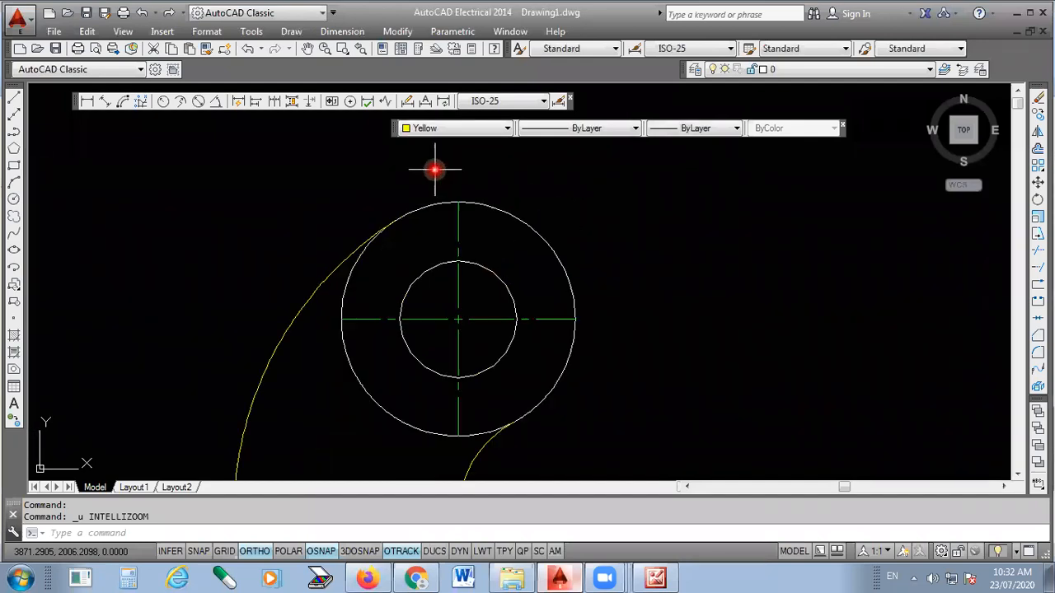
left_click(199, 103)
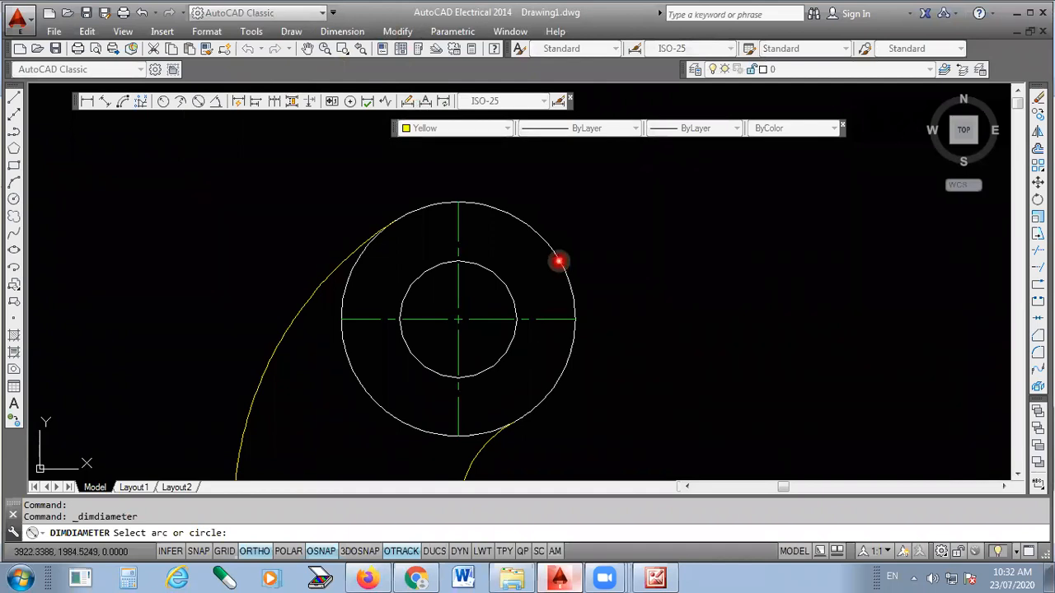
left_click(559, 261)
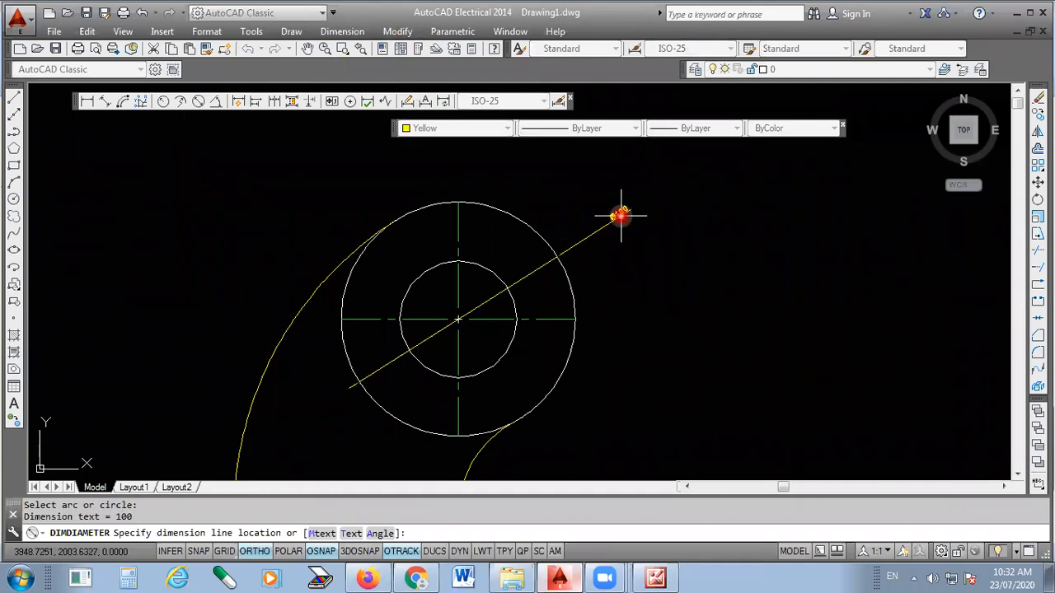
scroll(620, 214, "up", 4)
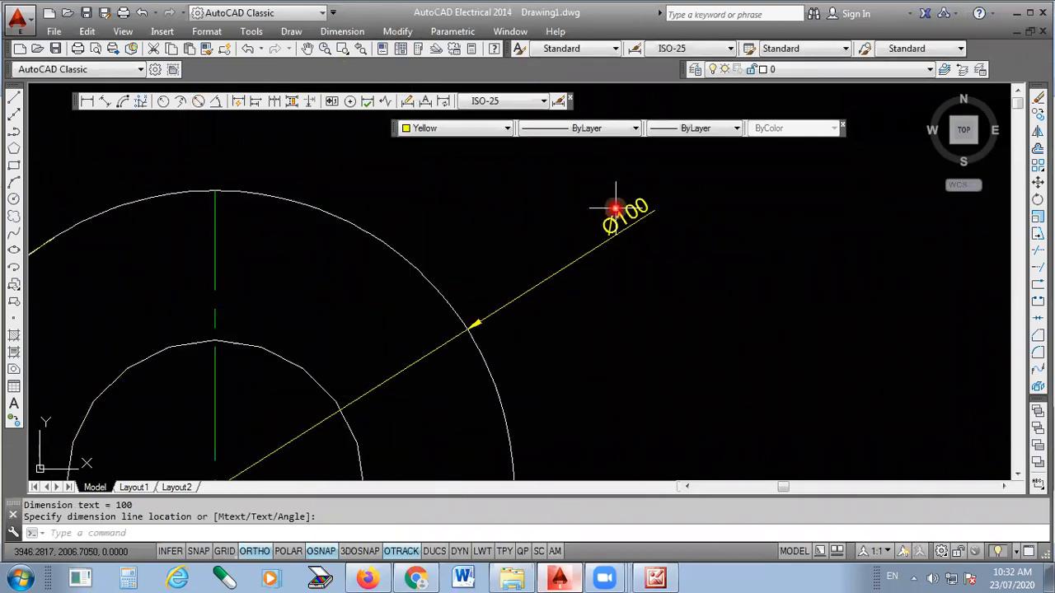
scroll(662, 207, "down", 3)
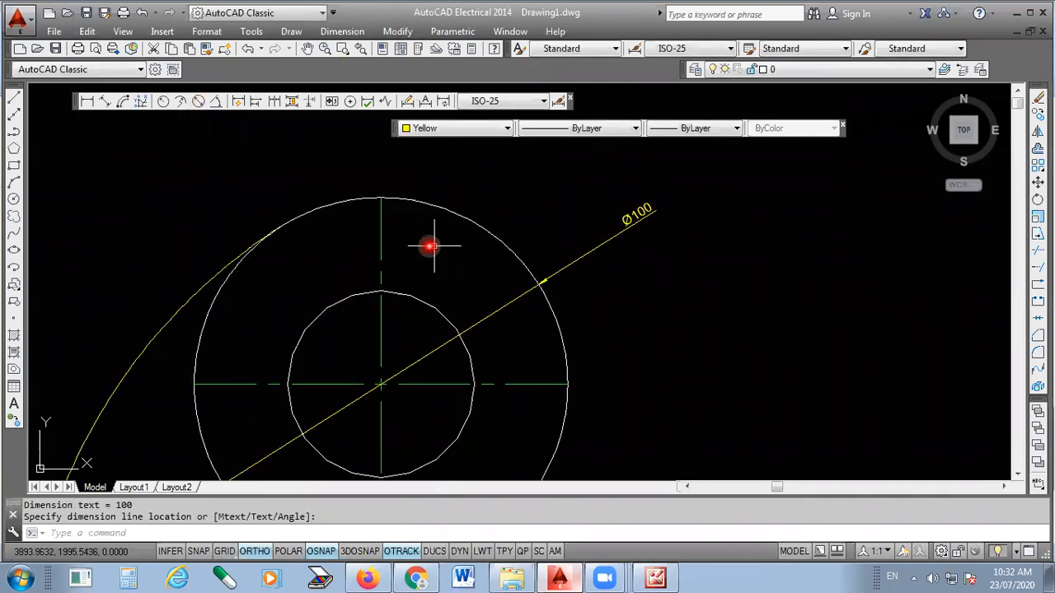
- Dimension the inner circle's diameter, placing the text outside the circles at their upper left
key("Return")
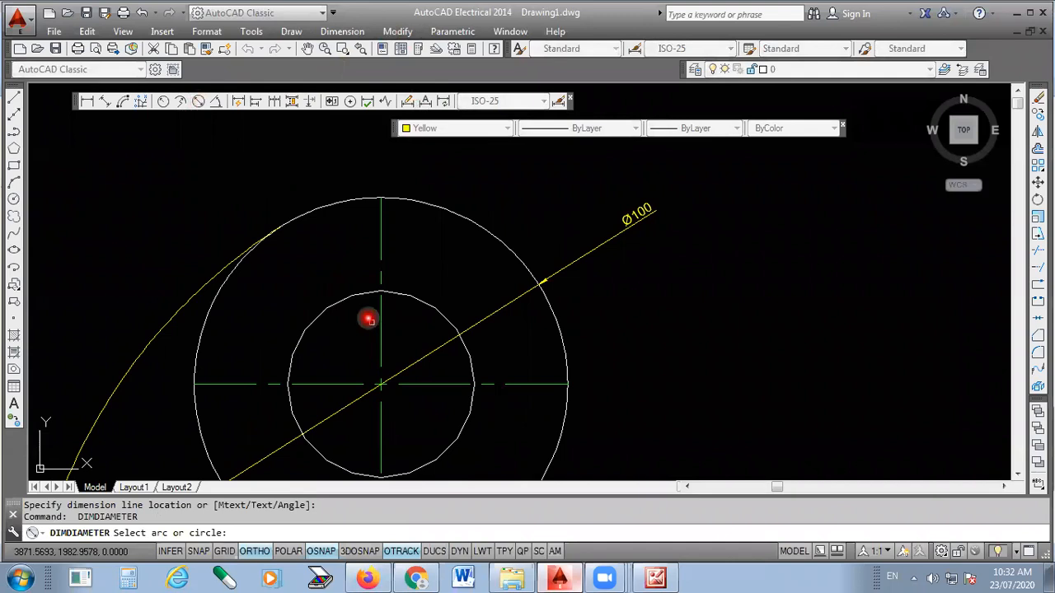
left_click(354, 295)
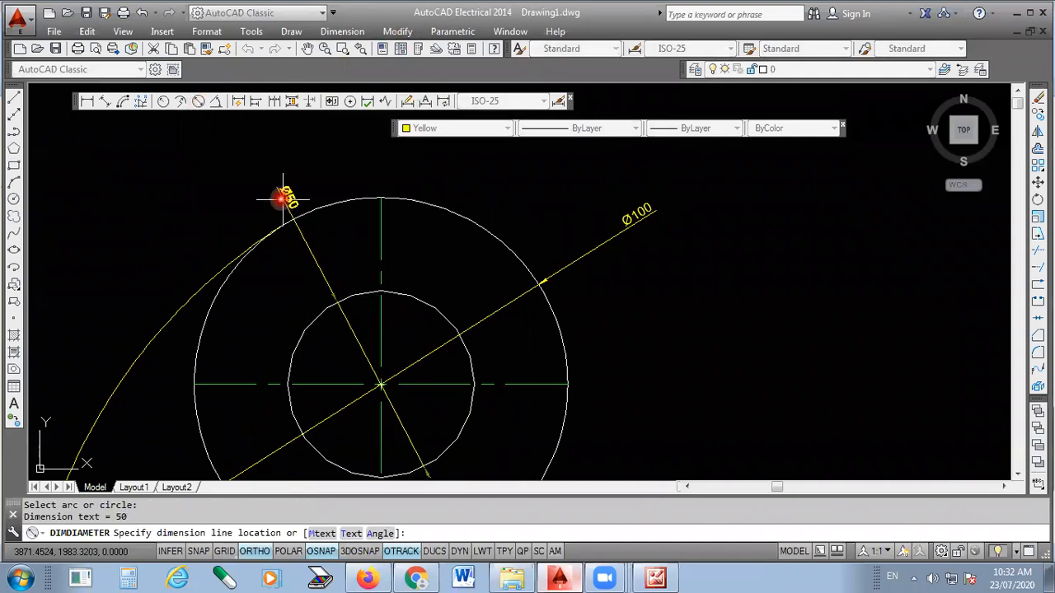
left_click(228, 179)
scroll(230, 190, "up", 2)
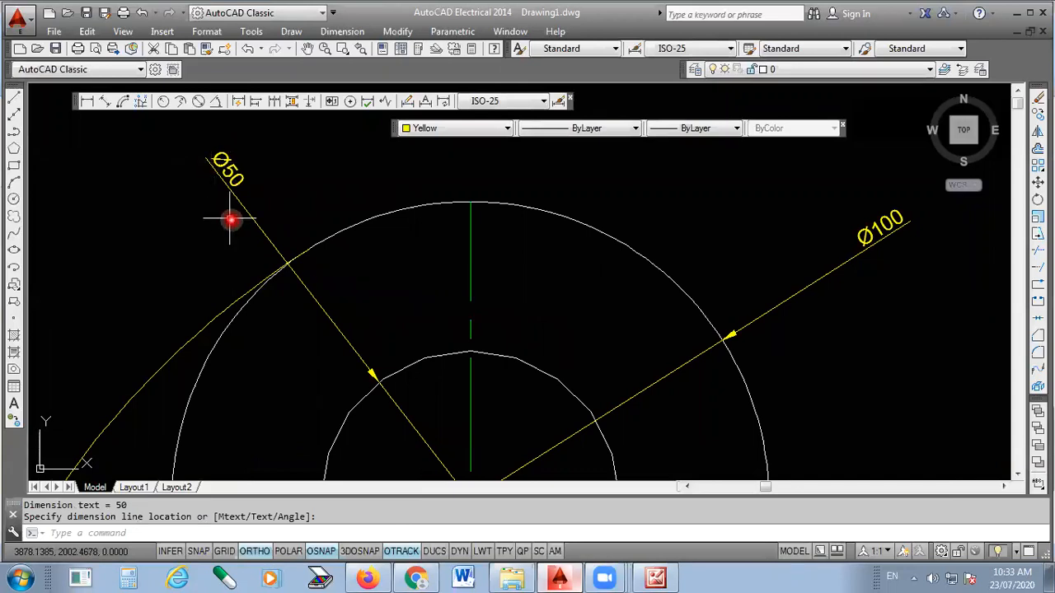
- Add a radius dimension to the large outer bend arc, with its text outside the arc on the left
scroll(481, 206, "down", 2)
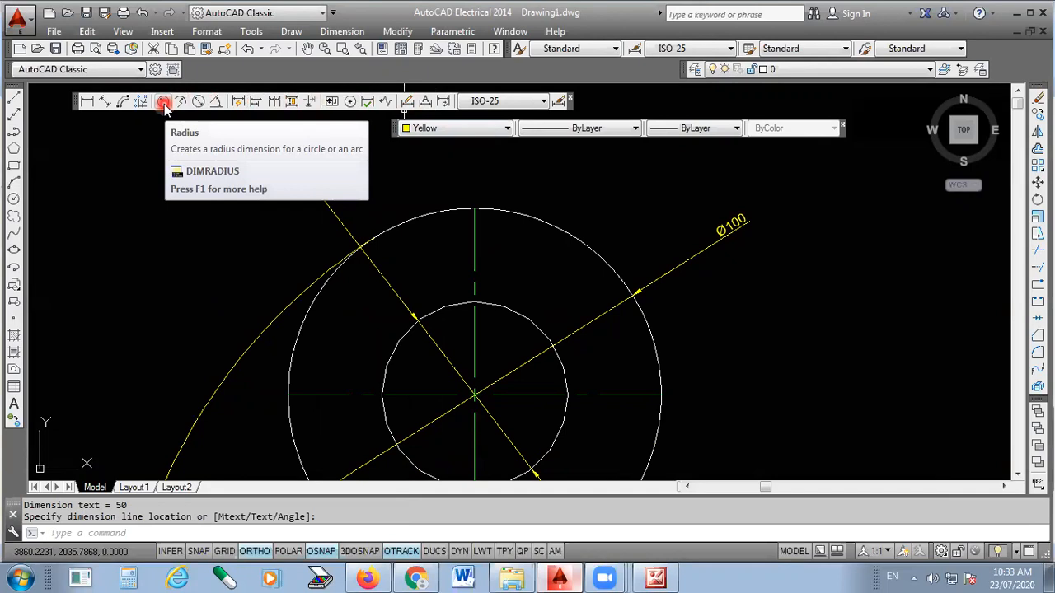
left_click(342, 31)
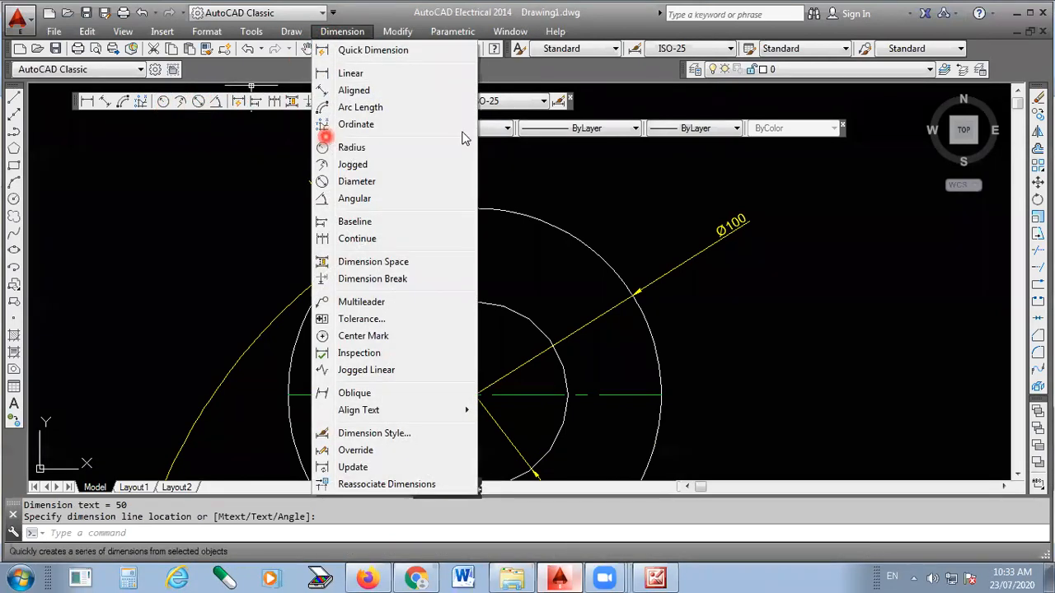
left_click(325, 144)
scroll(259, 434, "up", 2)
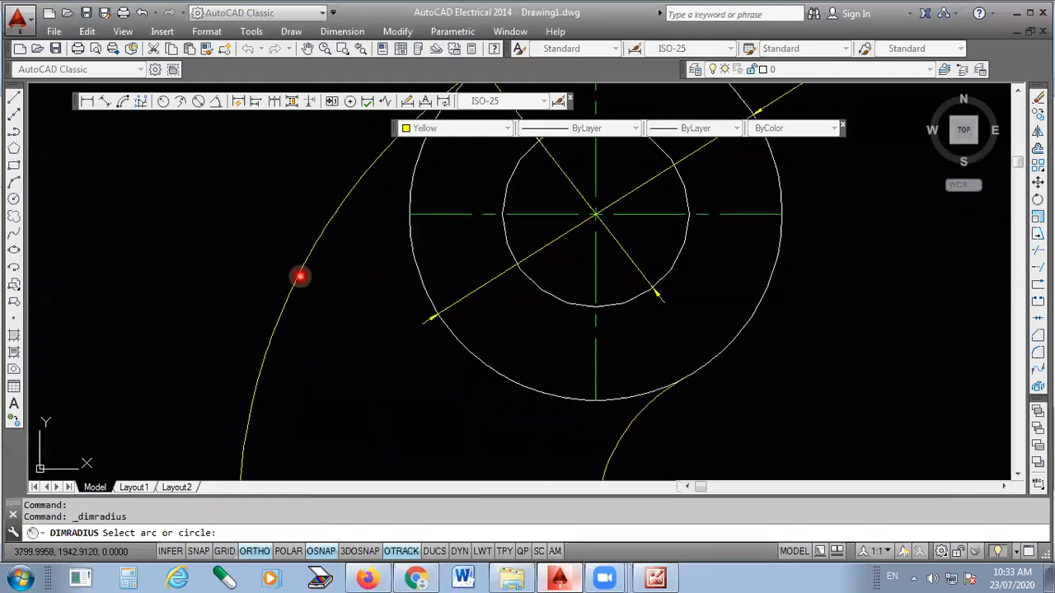
left_click(300, 276)
left_click(175, 268)
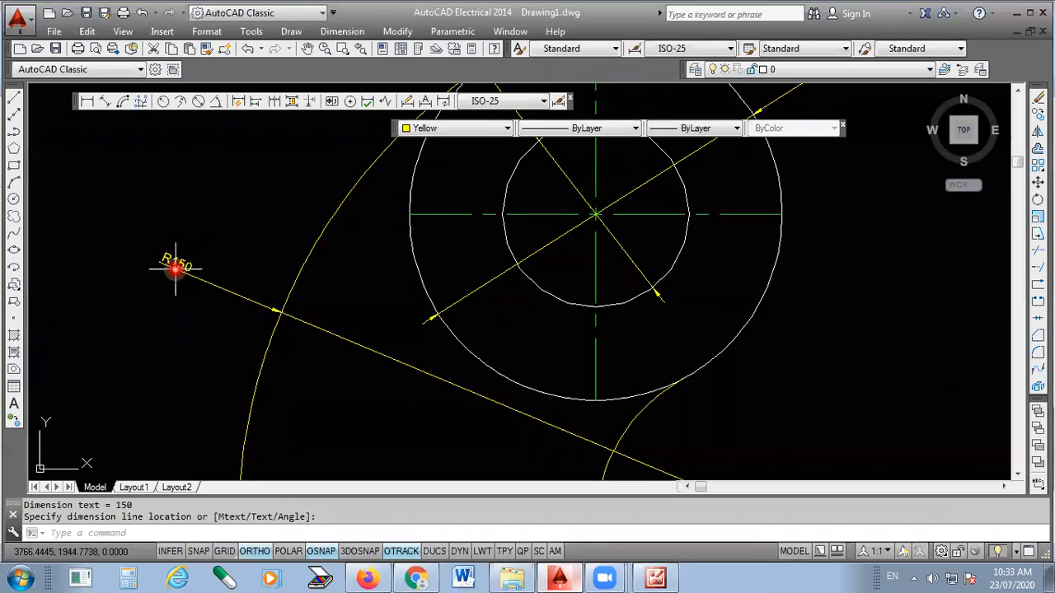
- Add a radius dimension to the small inner bend arc below the circles, placing the text to the arc's right
scroll(535, 347, "down", 2)
key("Return")
scroll(506, 341, "up", 5)
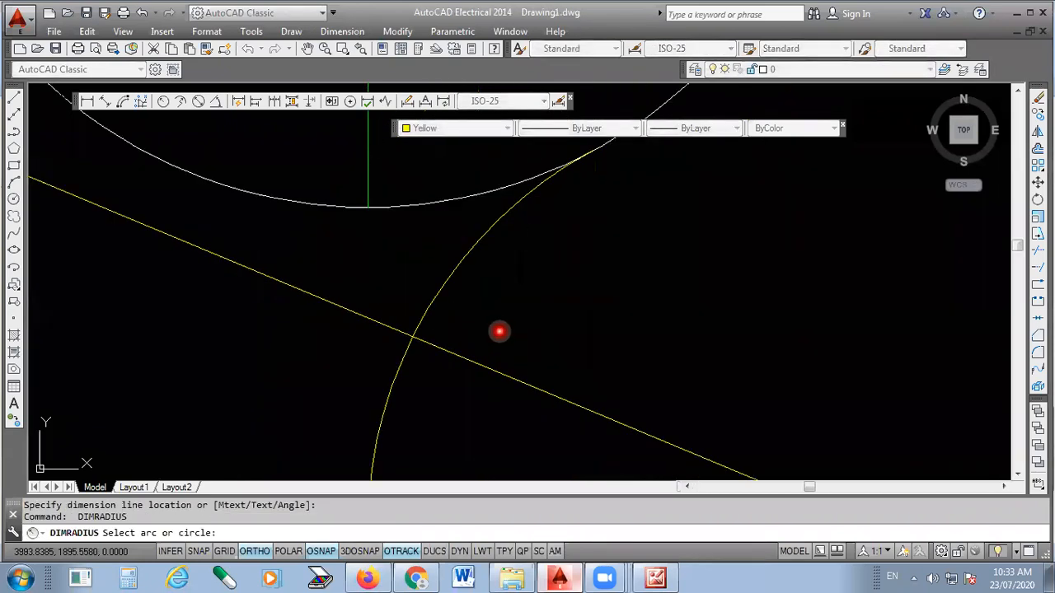
left_click(447, 278)
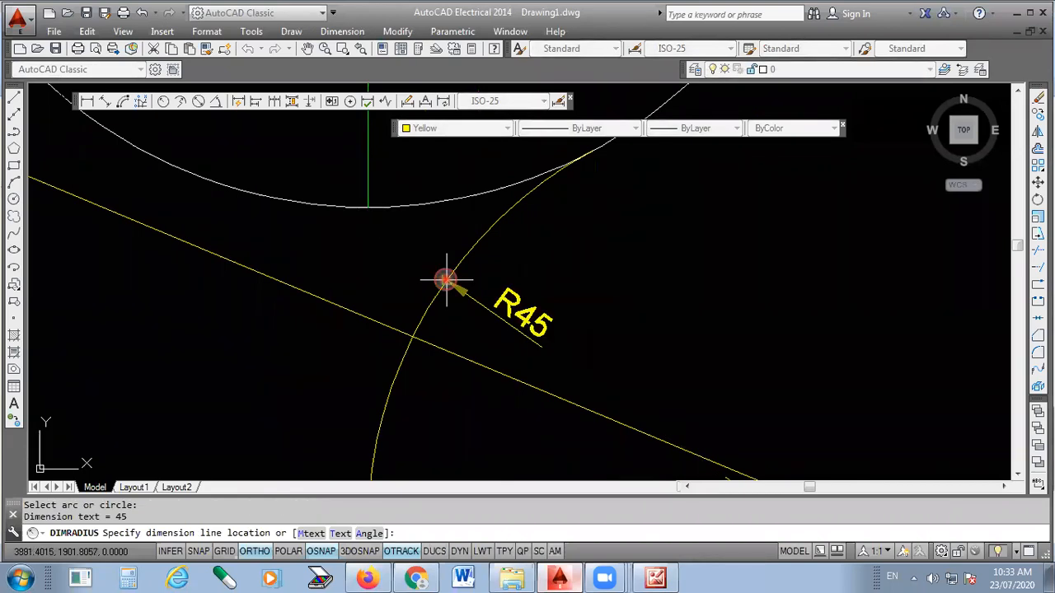
left_click(517, 257)
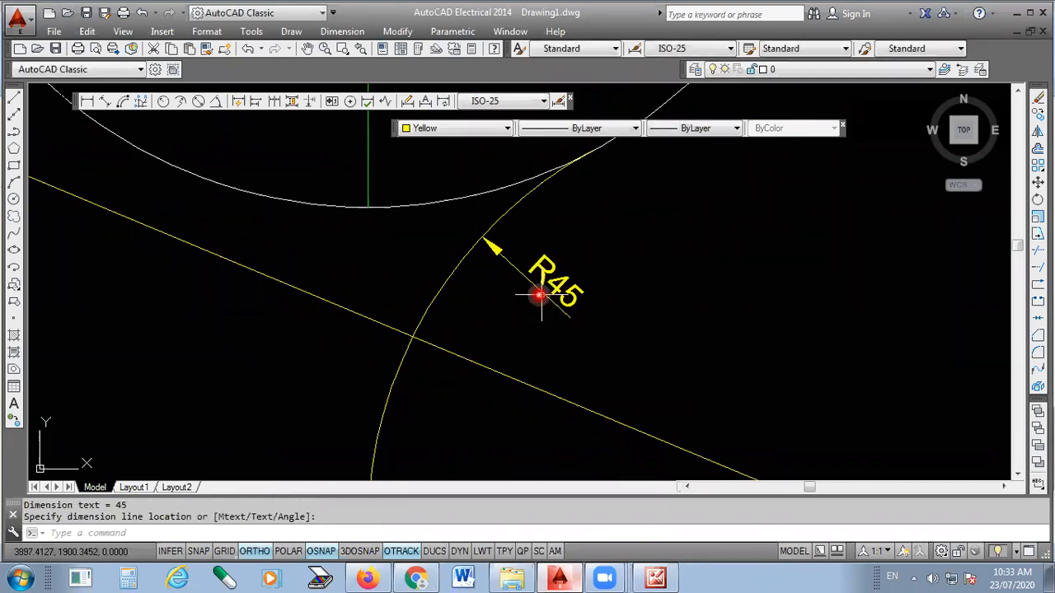
scroll(497, 311, "down", 3)
scroll(618, 247, "down", 4)
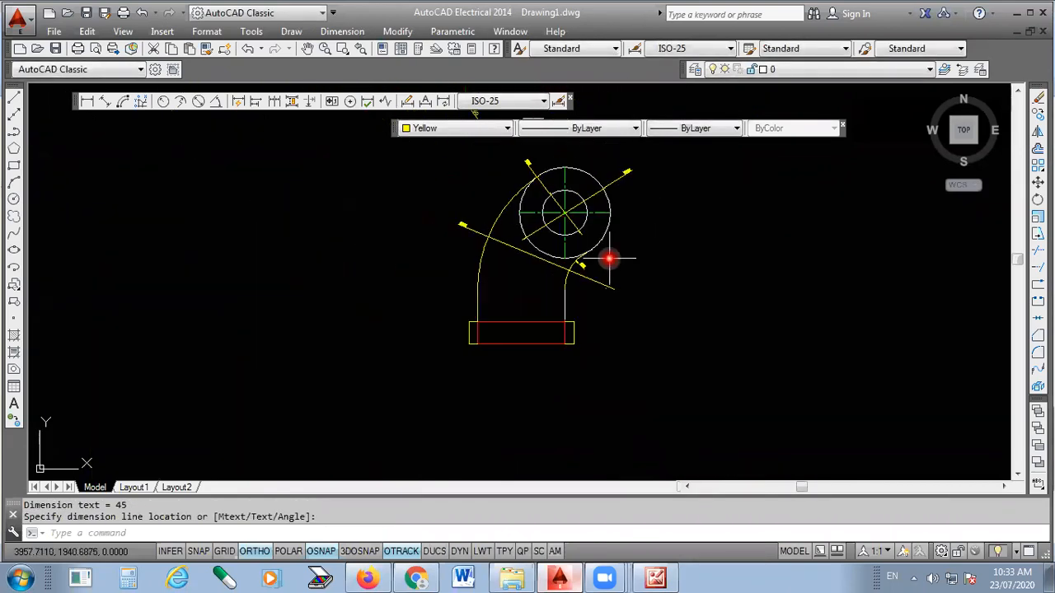
scroll(622, 228, "up", 2)
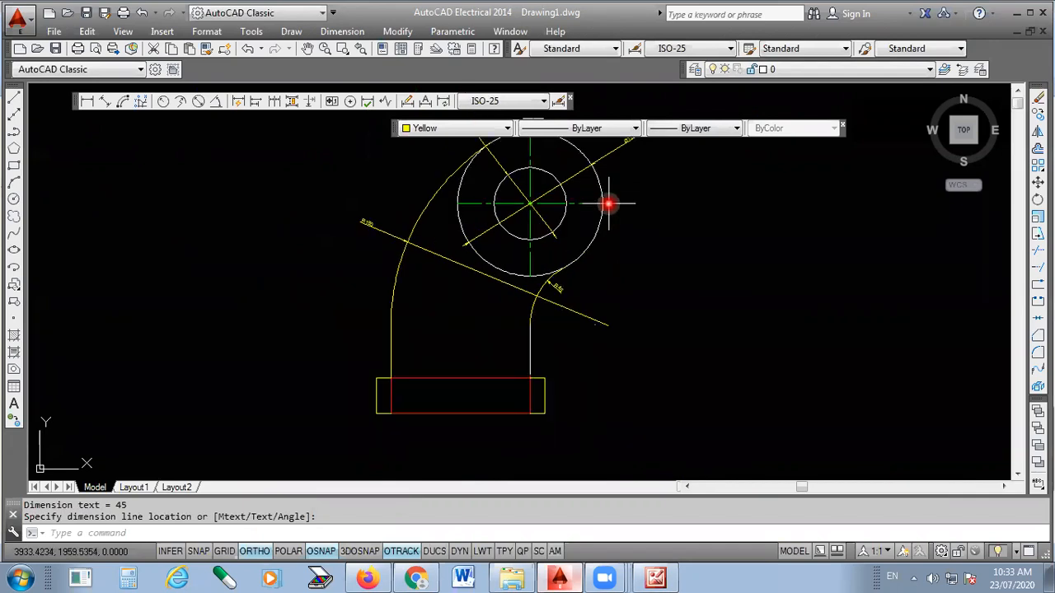
scroll(453, 249, "down", 2)
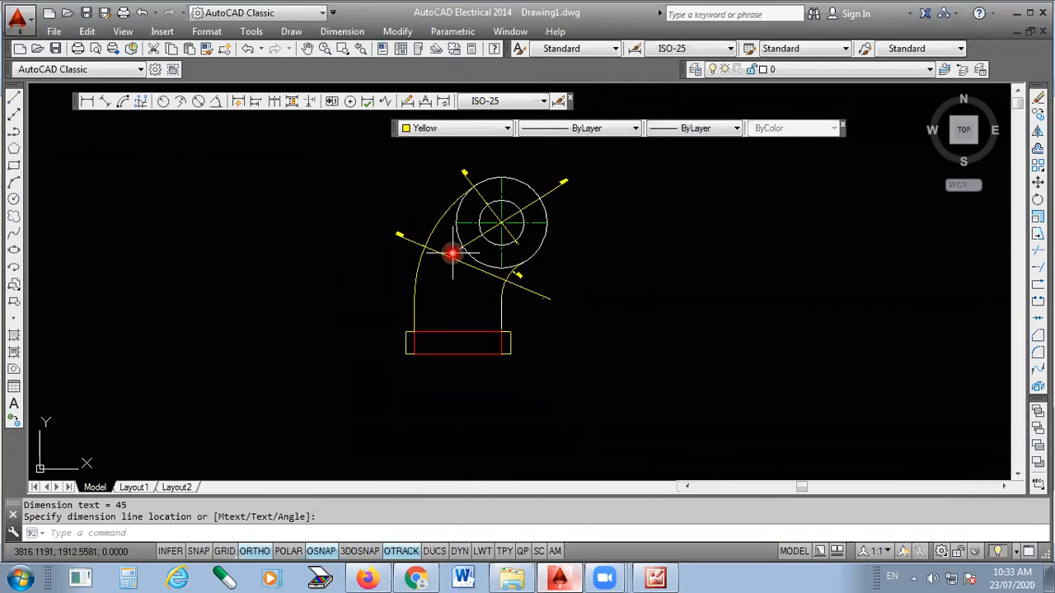
scroll(414, 372, "up", 2)
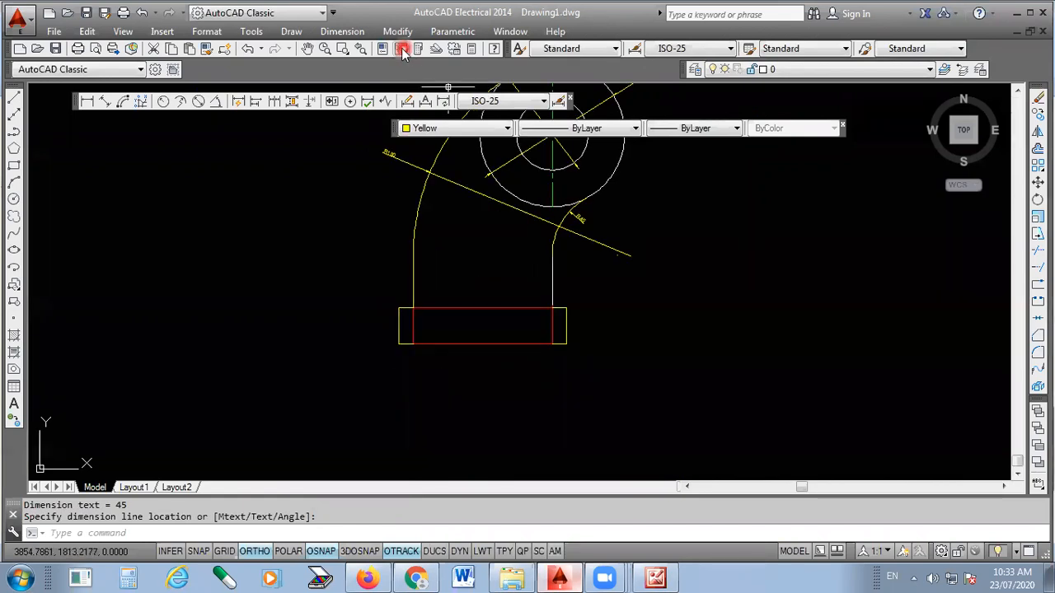
left_click(345, 33)
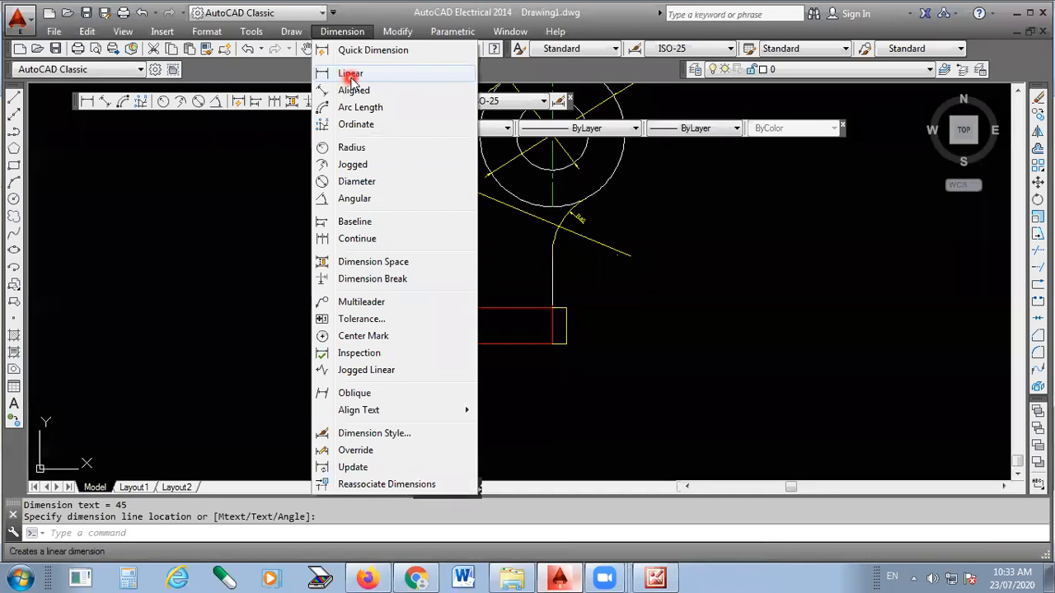
left_click(351, 74)
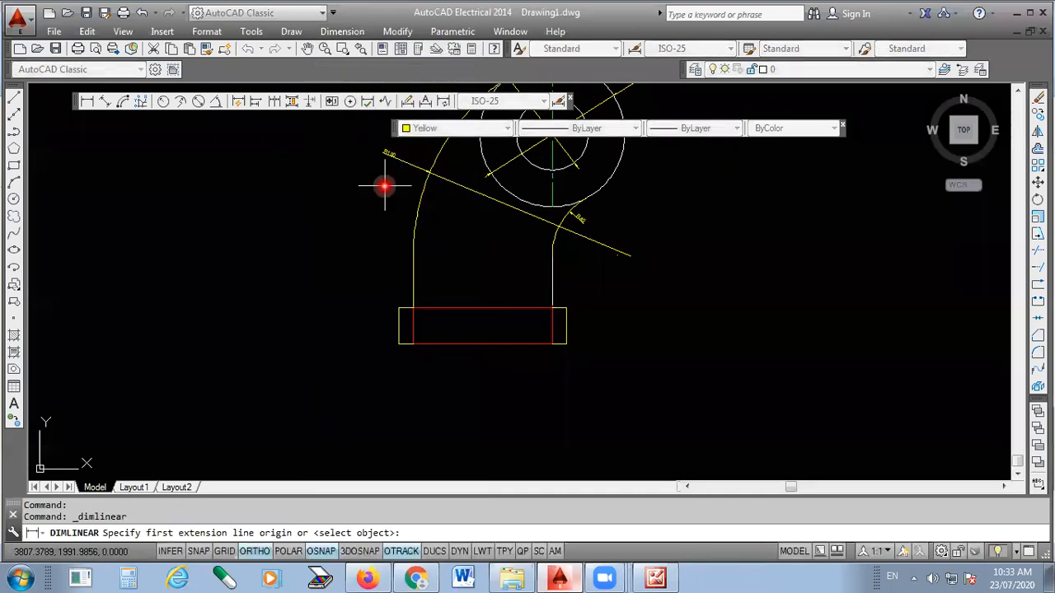
scroll(500, 338, "up", 4)
scroll(499, 338, "up", 2)
left_click(137, 394)
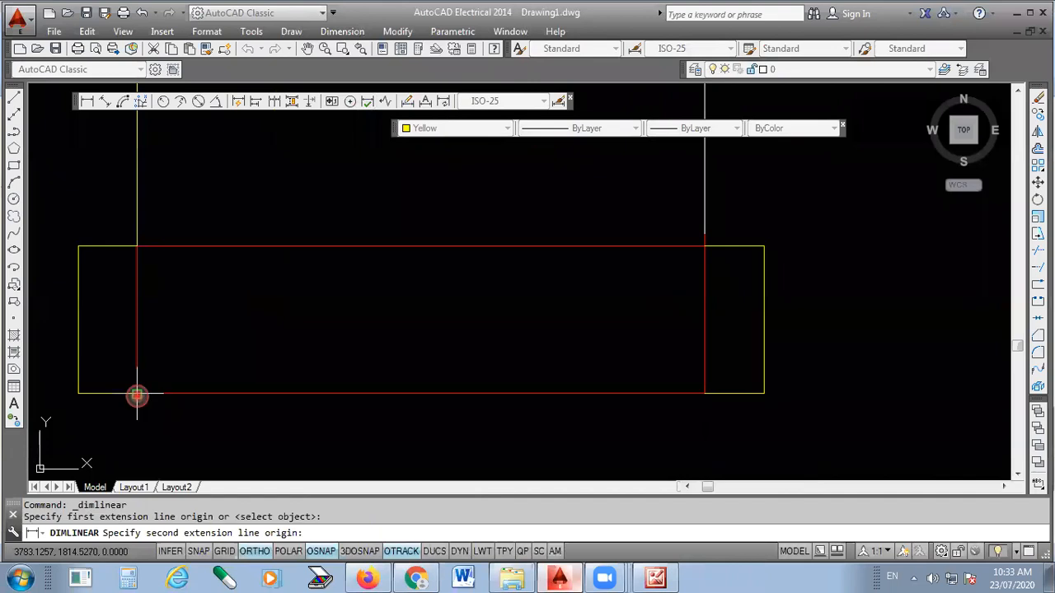
left_click(709, 396)
scroll(706, 392, "down", 2)
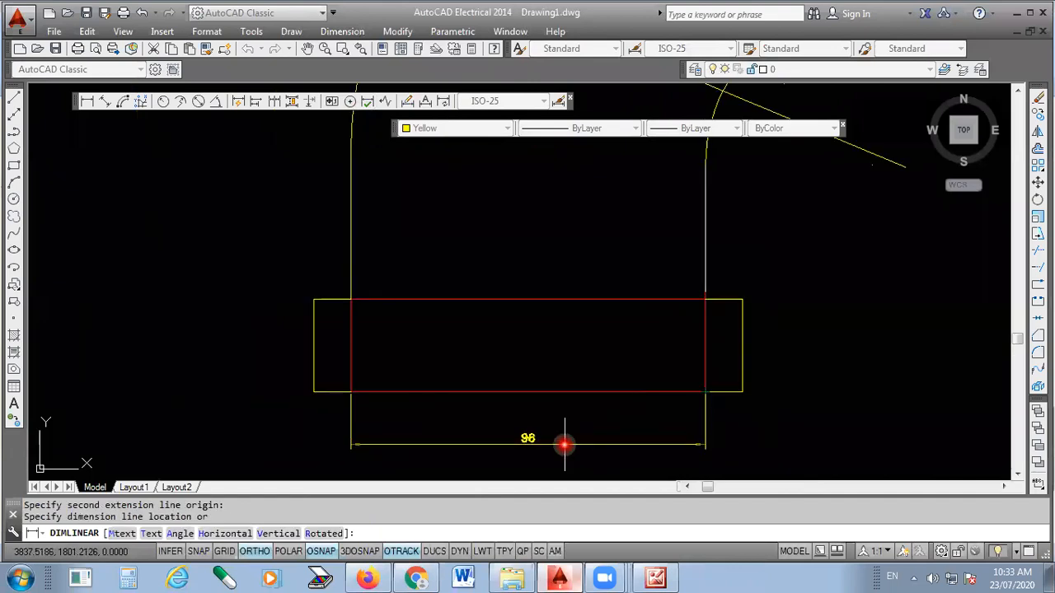
key("Escape")
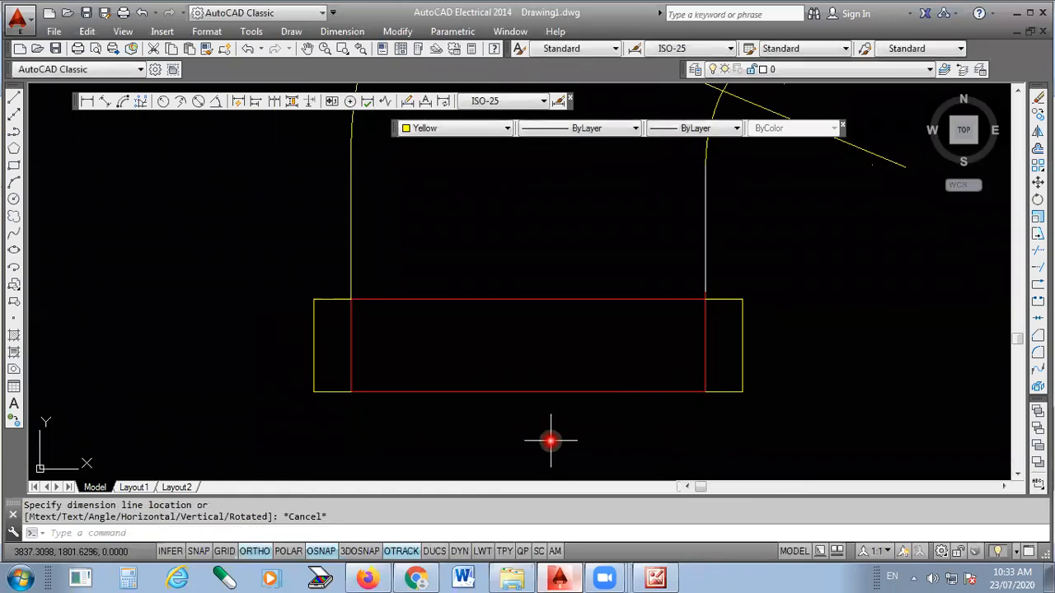
- Use Quick Dimension on the flange's lower edge to place a continuous chain of width dimensions below the flange
scroll(442, 273, "down", 2)
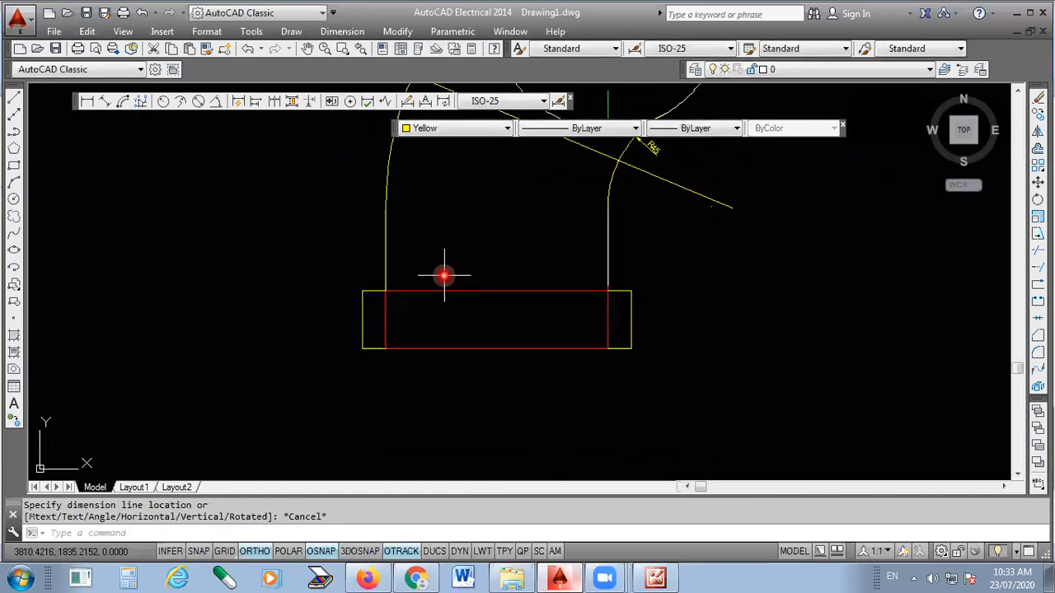
scroll(571, 343, "up", 2)
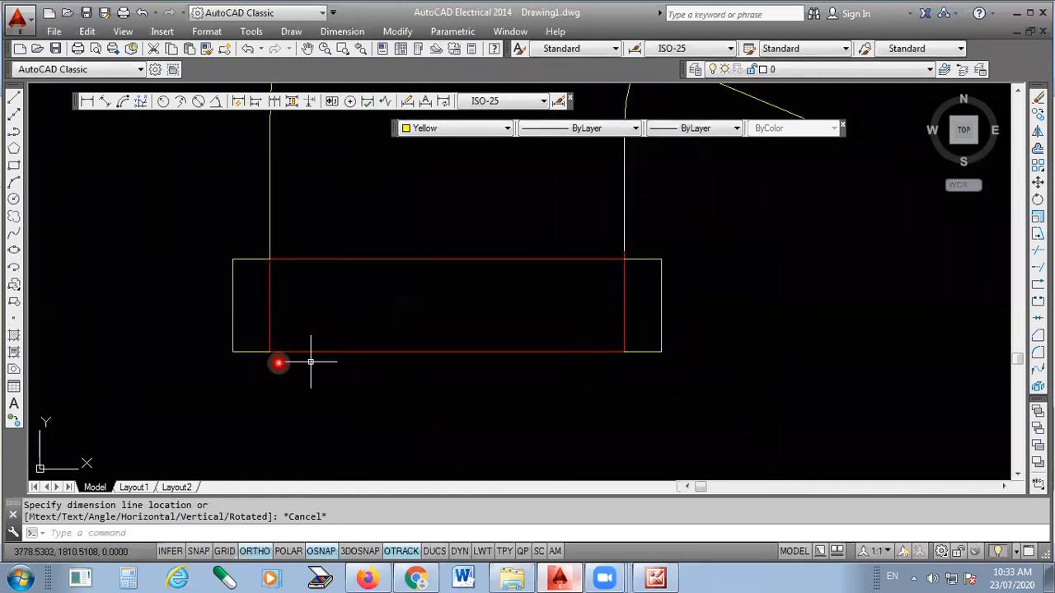
left_click(342, 33)
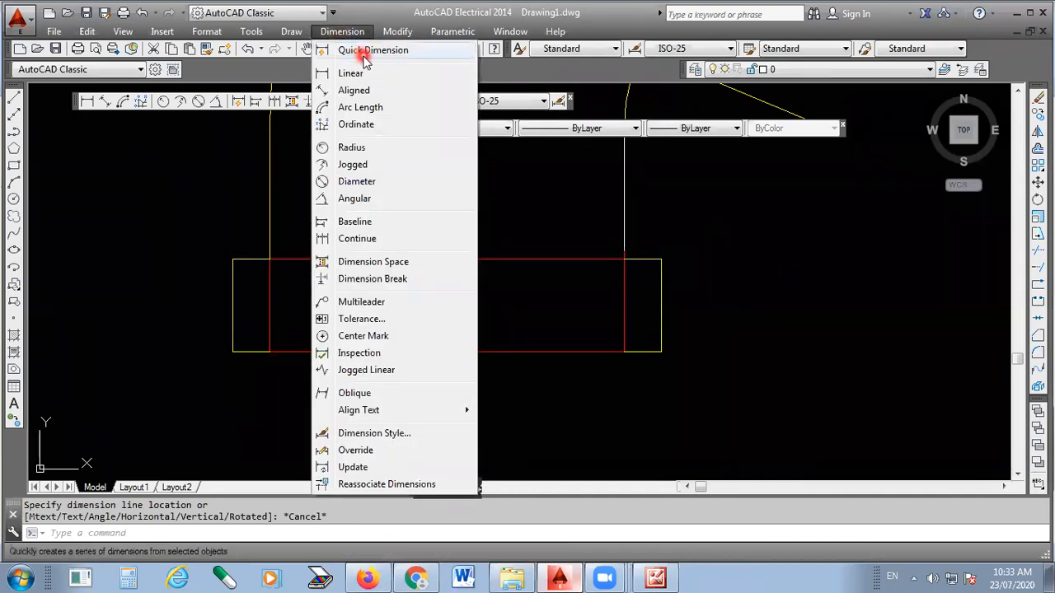
left_click(361, 52)
left_click(704, 331)
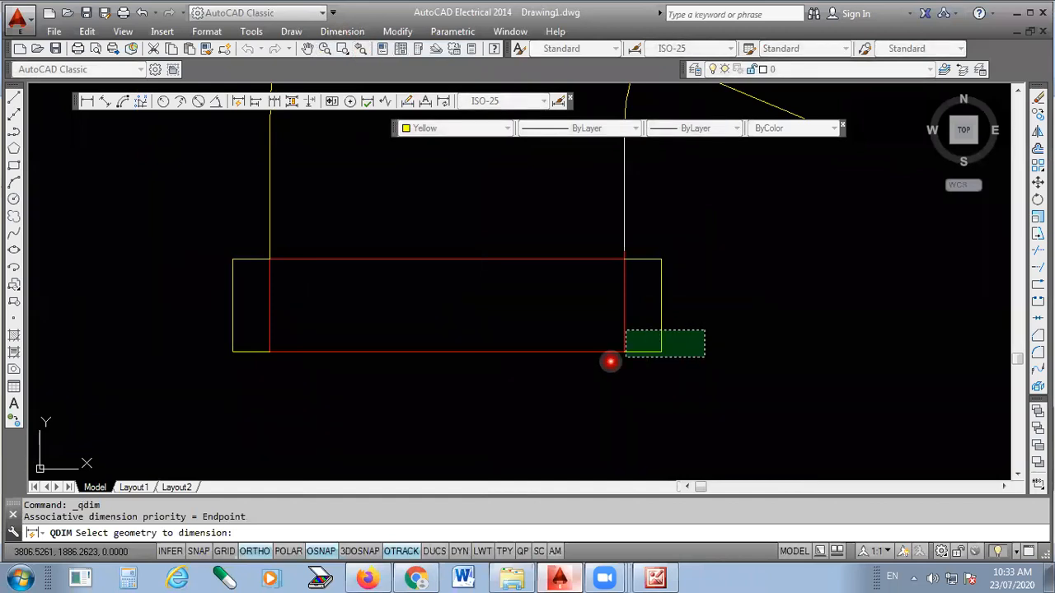
left_click(224, 384)
key("Return")
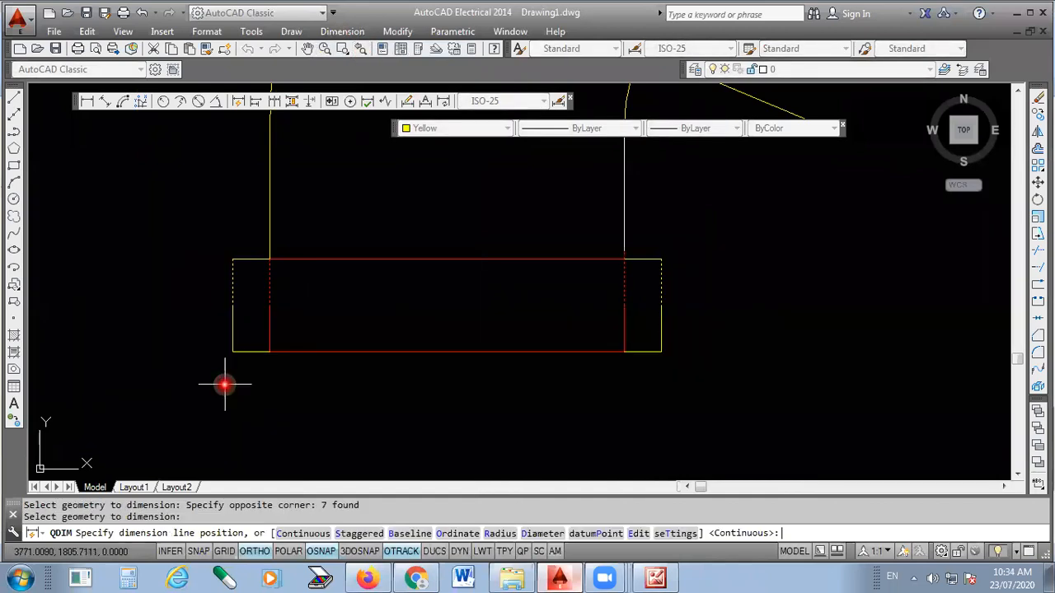
left_click(444, 396)
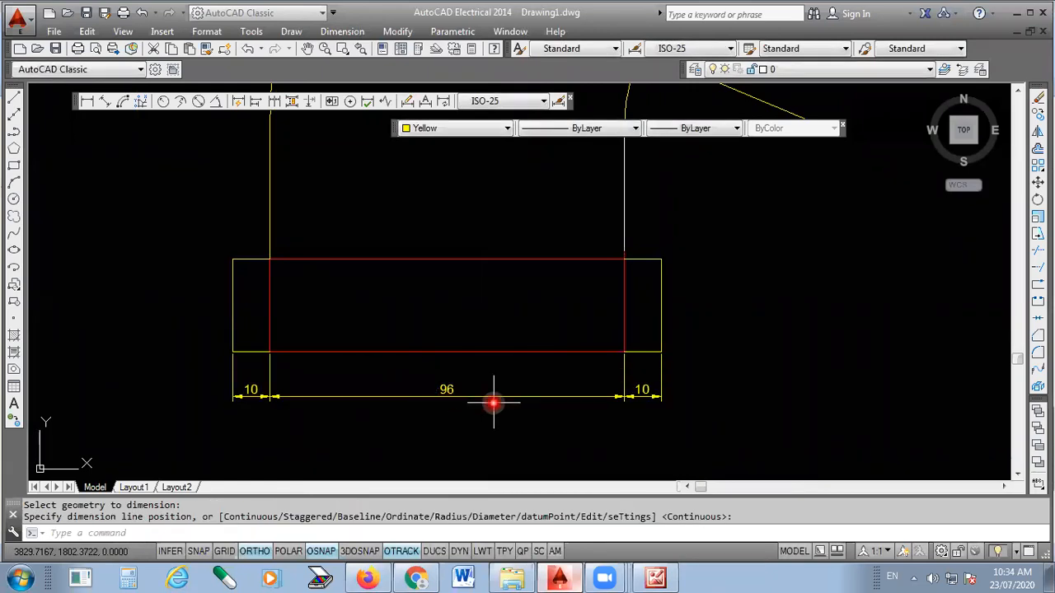
- Add a vertical linear dimension for the flange height between its right-hand corners, placed just right of the flange
scroll(247, 402, "up", 2)
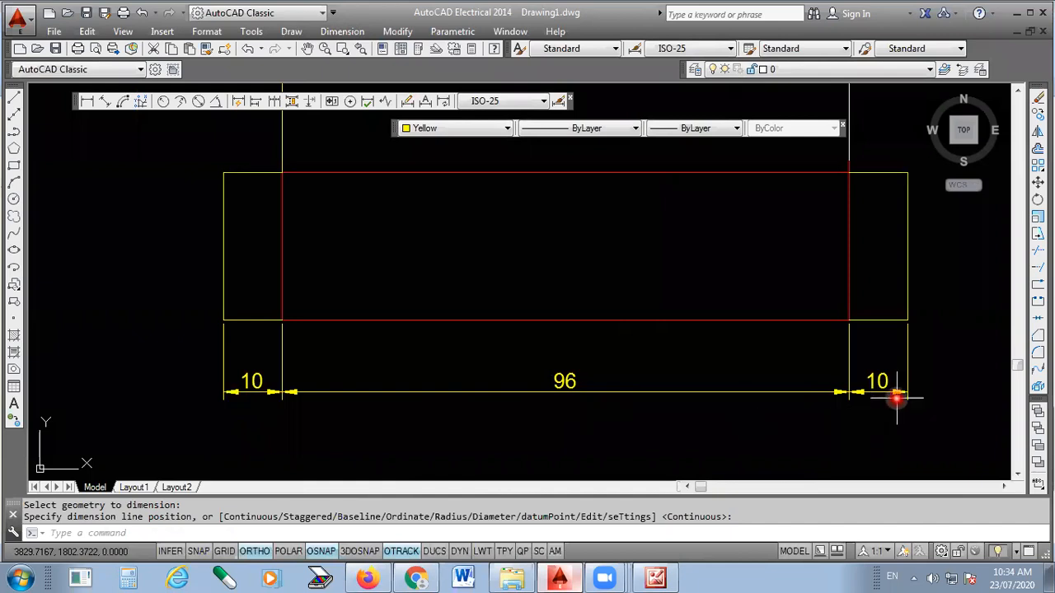
scroll(434, 434, "down", 1)
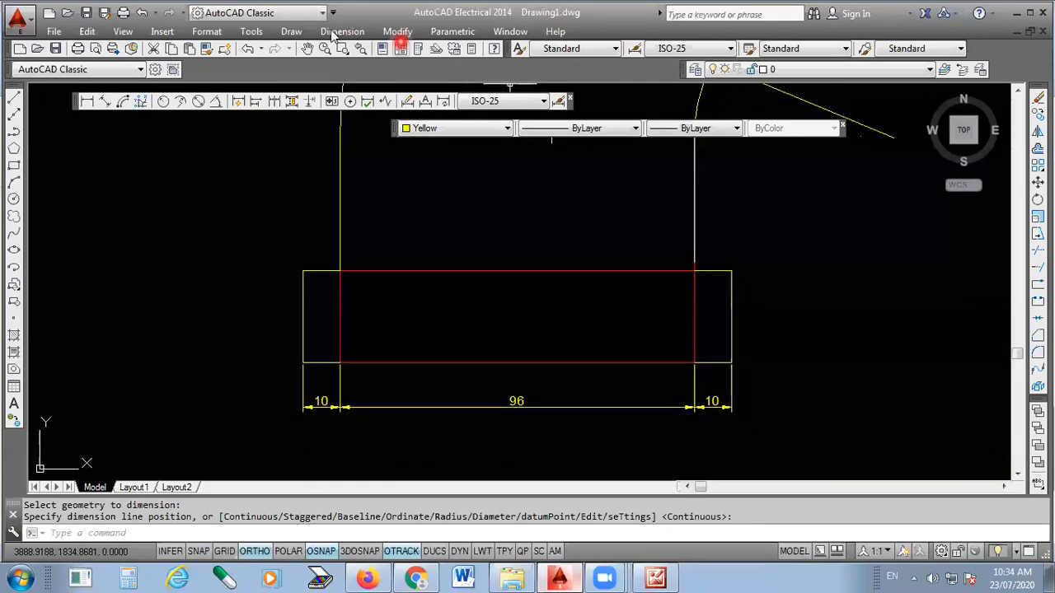
left_click(350, 73)
scroll(354, 259, "down", 2)
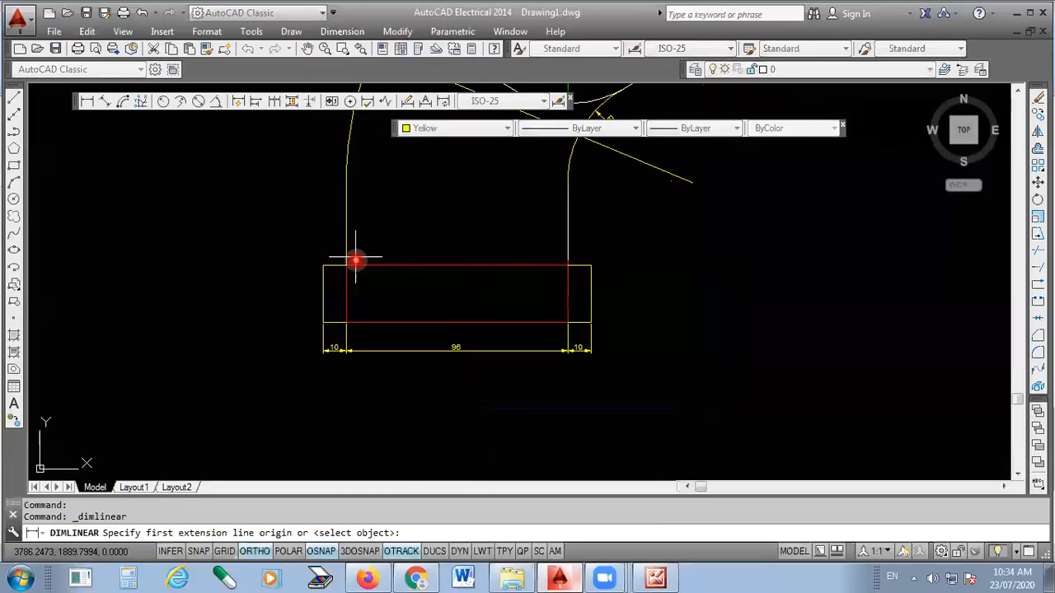
scroll(478, 360, "down", 2)
scroll(528, 346, "up", 4)
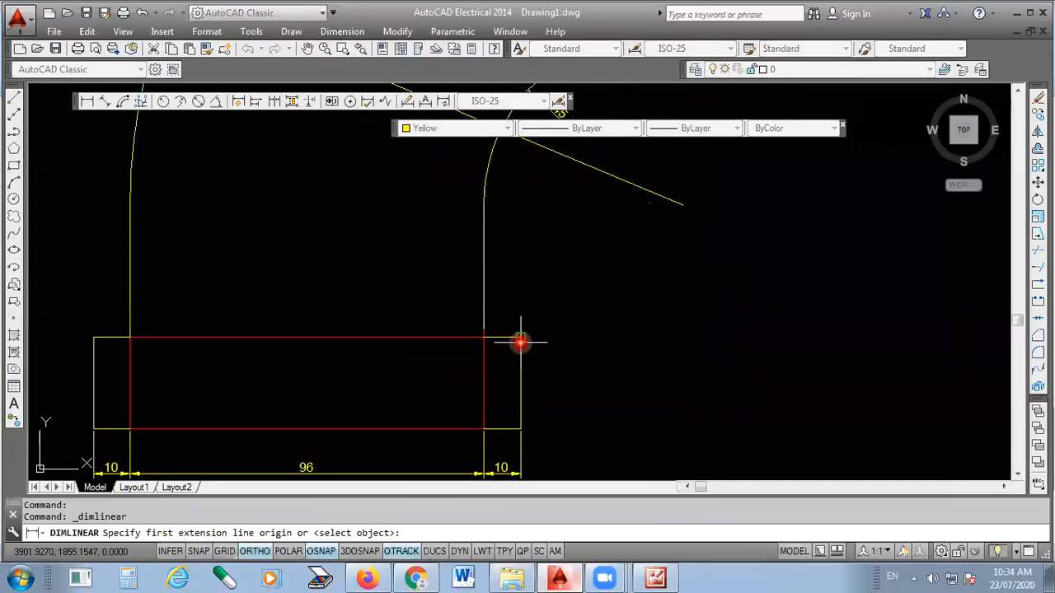
left_click(510, 431)
scroll(507, 440, "up", 5)
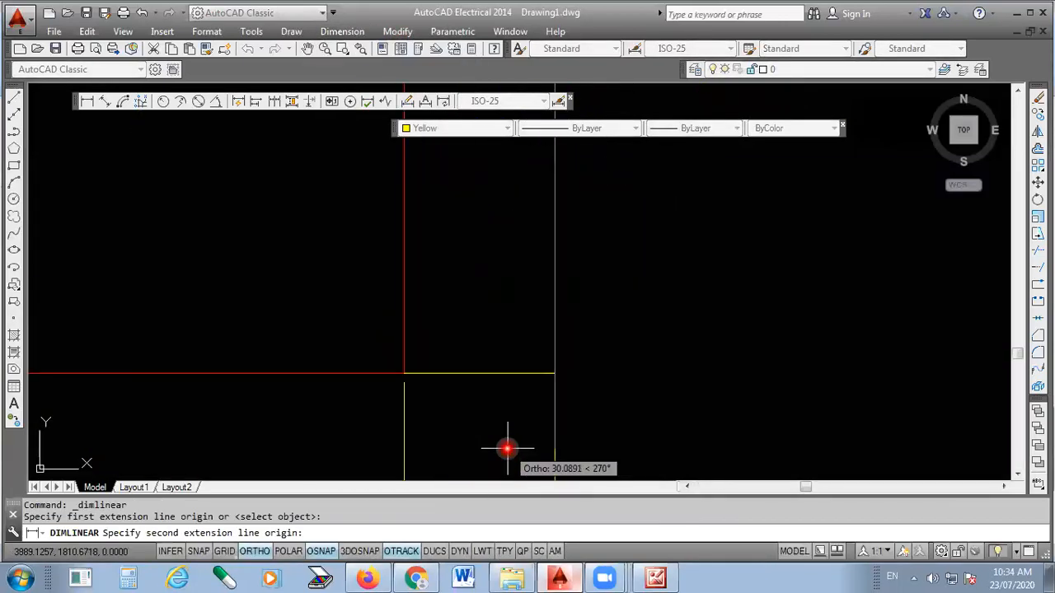
left_click(555, 374)
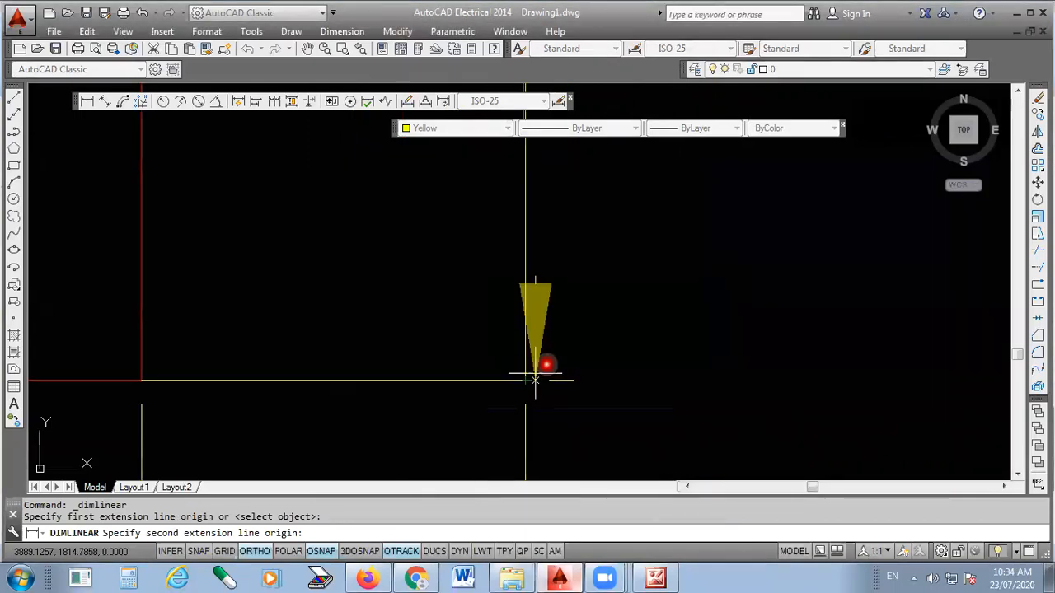
scroll(620, 365, "up", 2)
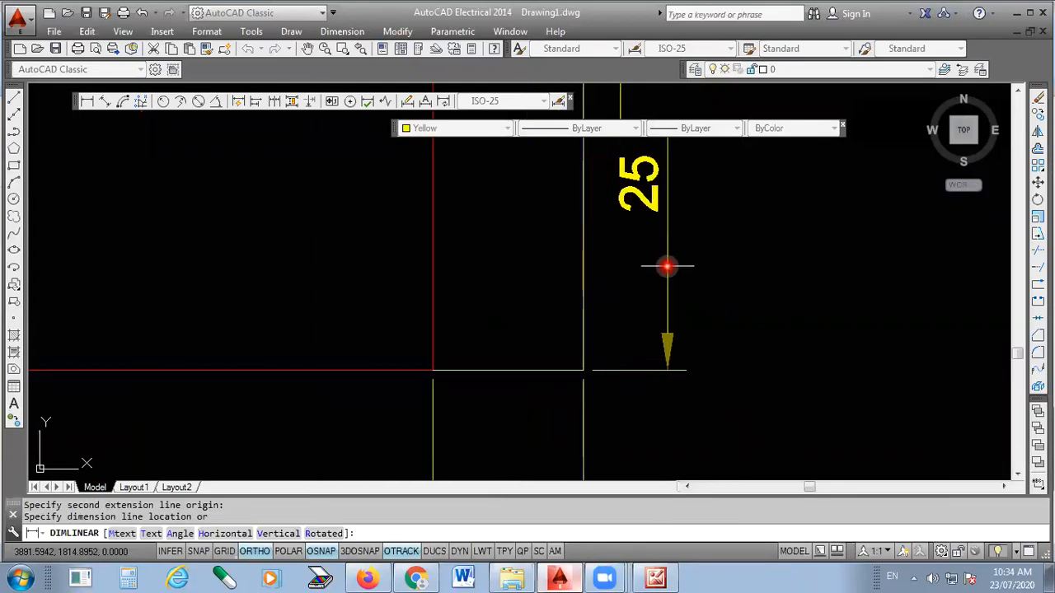
left_click(667, 263)
- Add a vertical linear dimension from the circles' centre to the flange's top edge, placed to the right of the bend
scroll(568, 432, "down", 4)
scroll(566, 347, "down", 2)
scroll(607, 239, "up", 2)
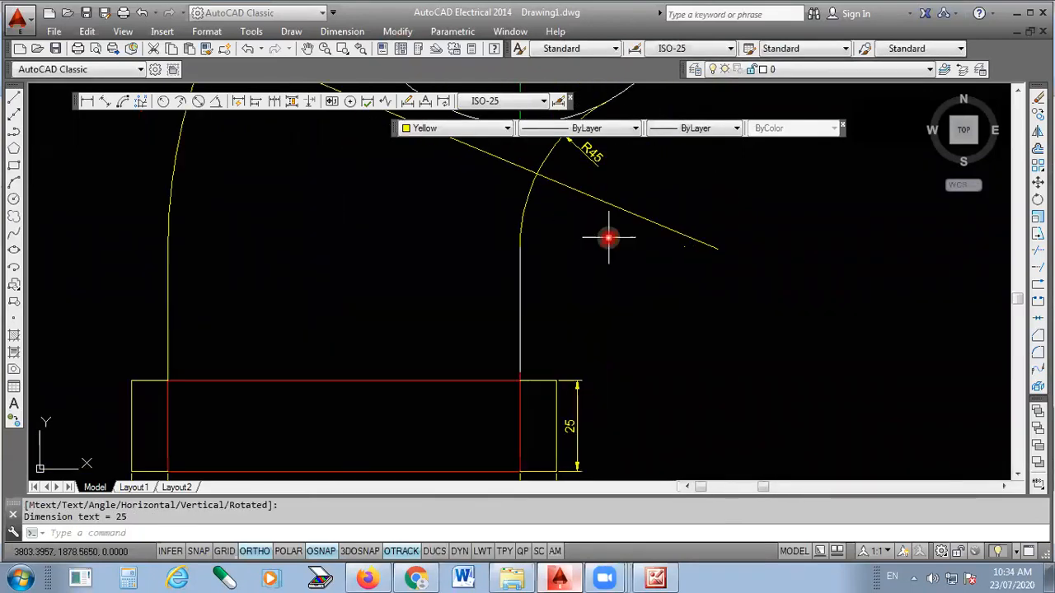
scroll(552, 326, "down", 4)
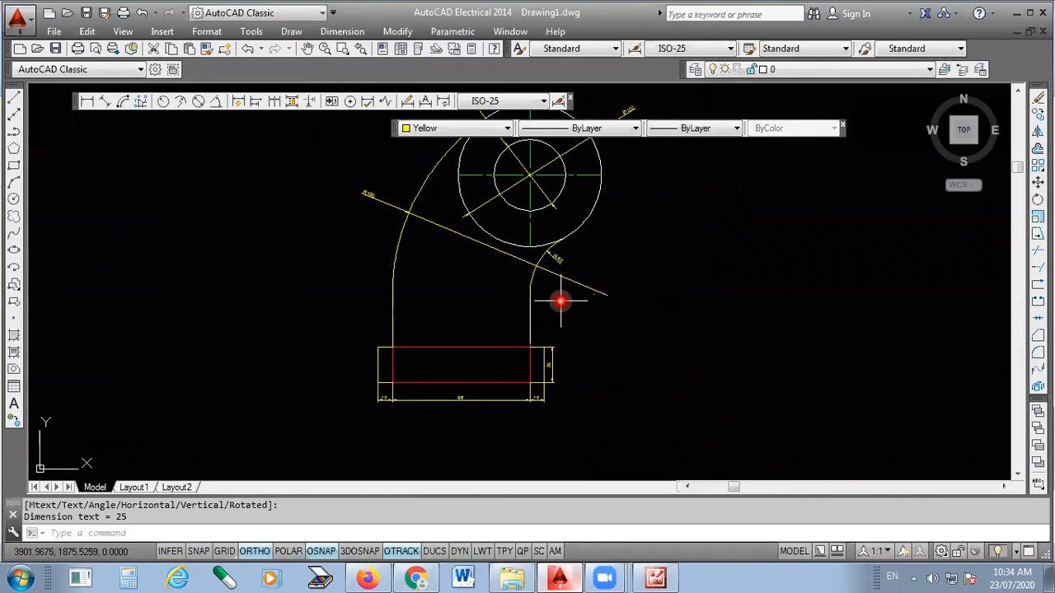
key("Return")
scroll(540, 173, "up", 6)
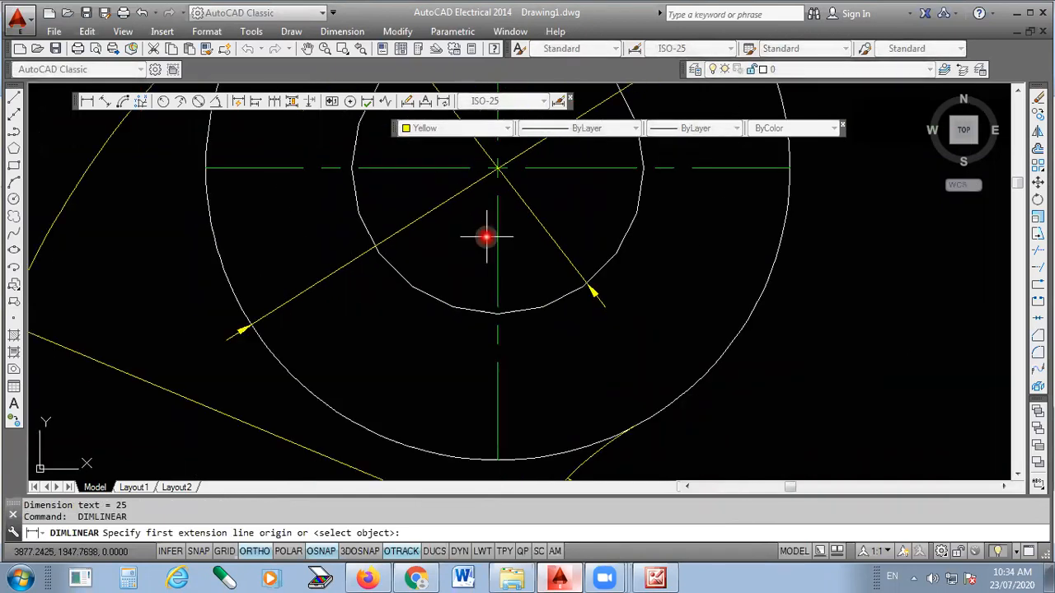
left_click(494, 193)
scroll(478, 218, "down", 5)
scroll(511, 247, "up", 4)
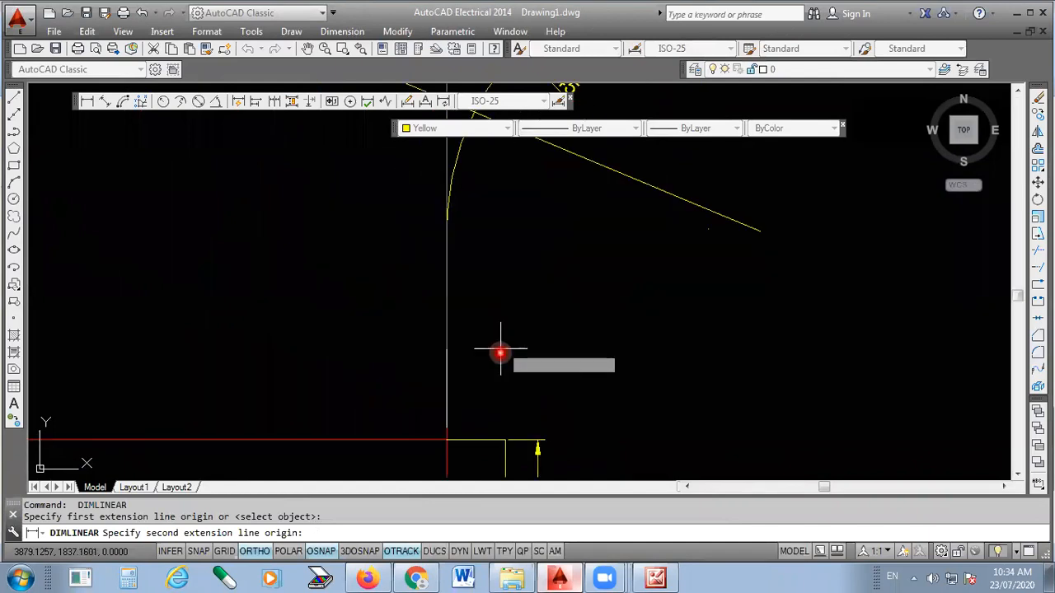
scroll(441, 445, "up", 5)
left_click(439, 409)
scroll(438, 410, "down", 5)
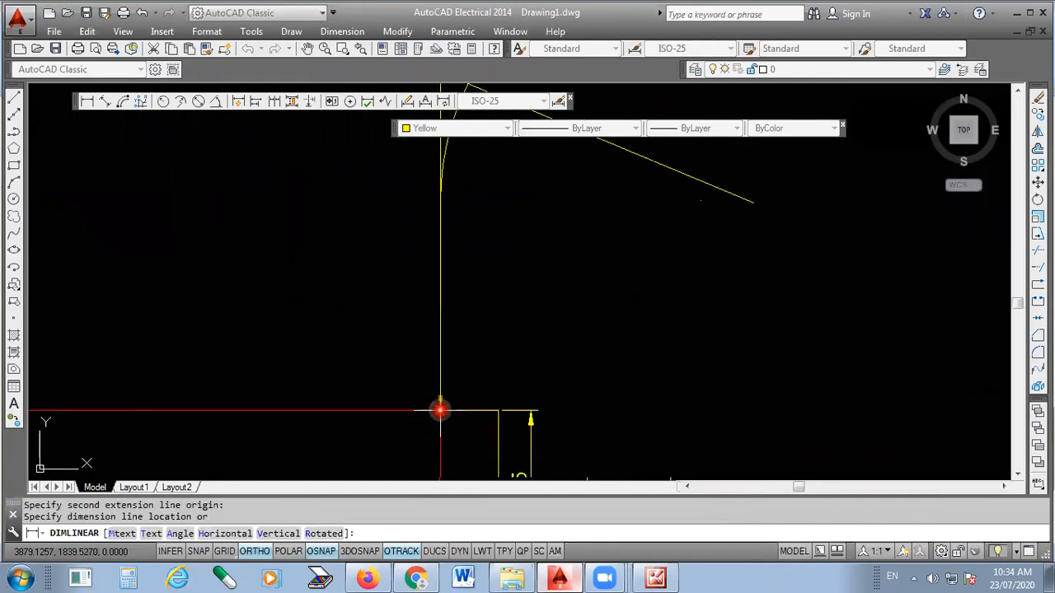
left_click(533, 326)
- Compare the dimensioned drawing with the scanned reference picture in Microsoft Office 2010, and return to AutoCAD
scroll(531, 326, "up", 3)
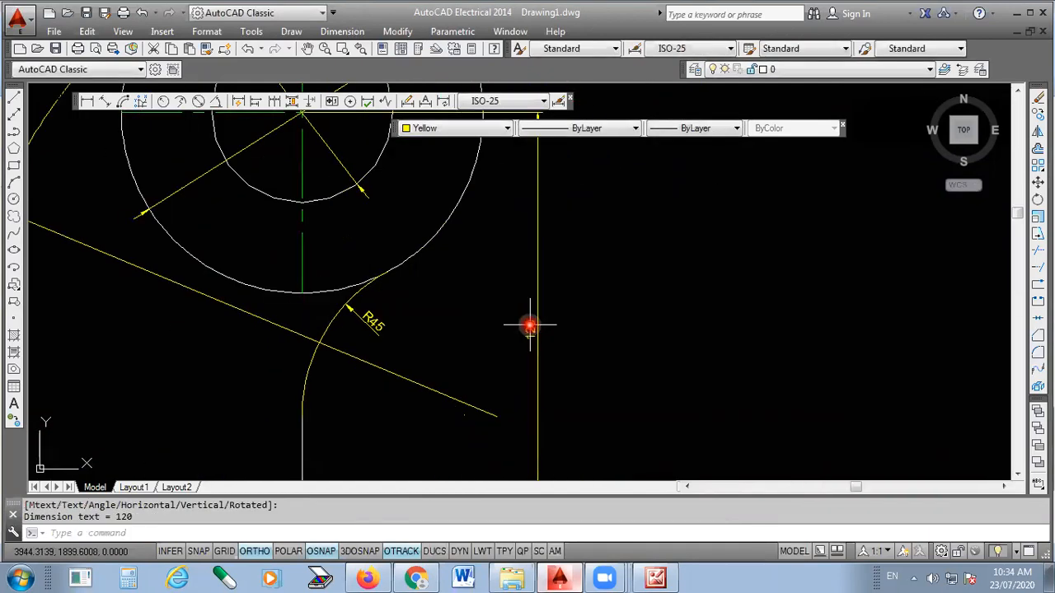
scroll(565, 307, "down", 3)
scroll(565, 308, "down", 2)
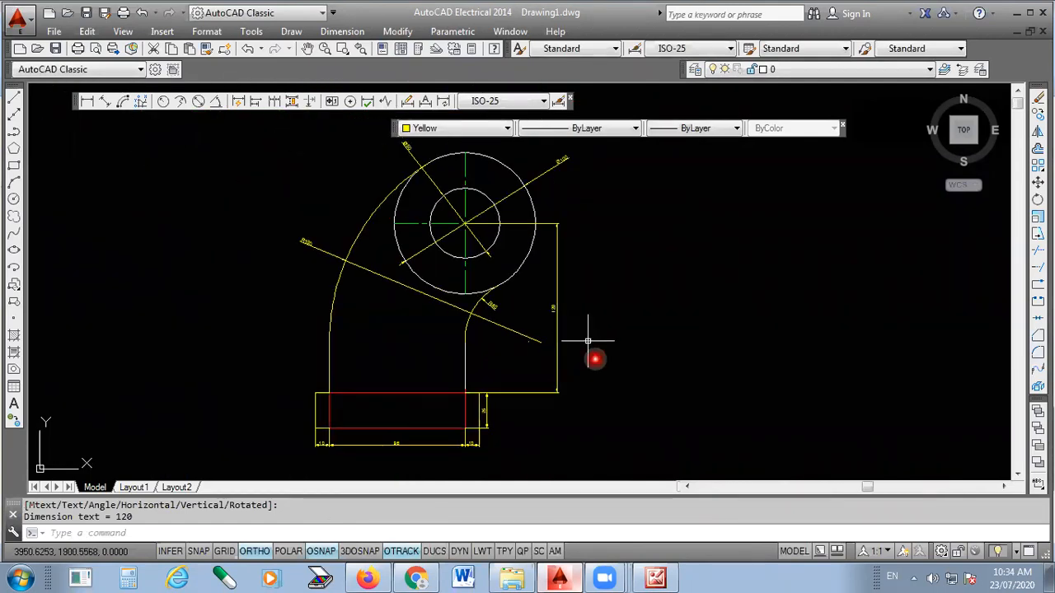
key("alt+Tab")
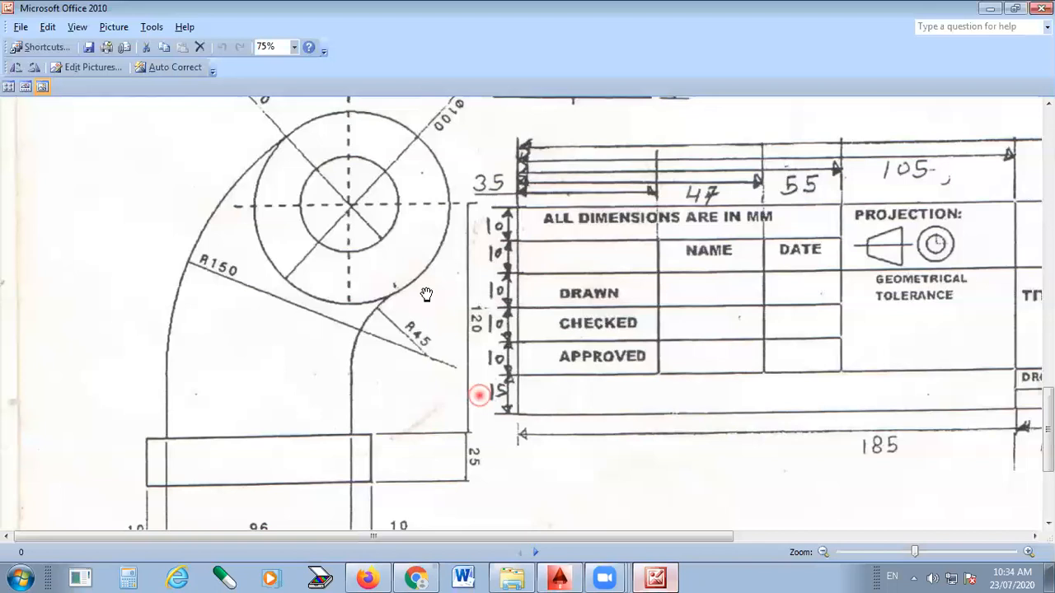
scroll(422, 309, "down", 1)
left_click_drag(519, 234, 518, 243)
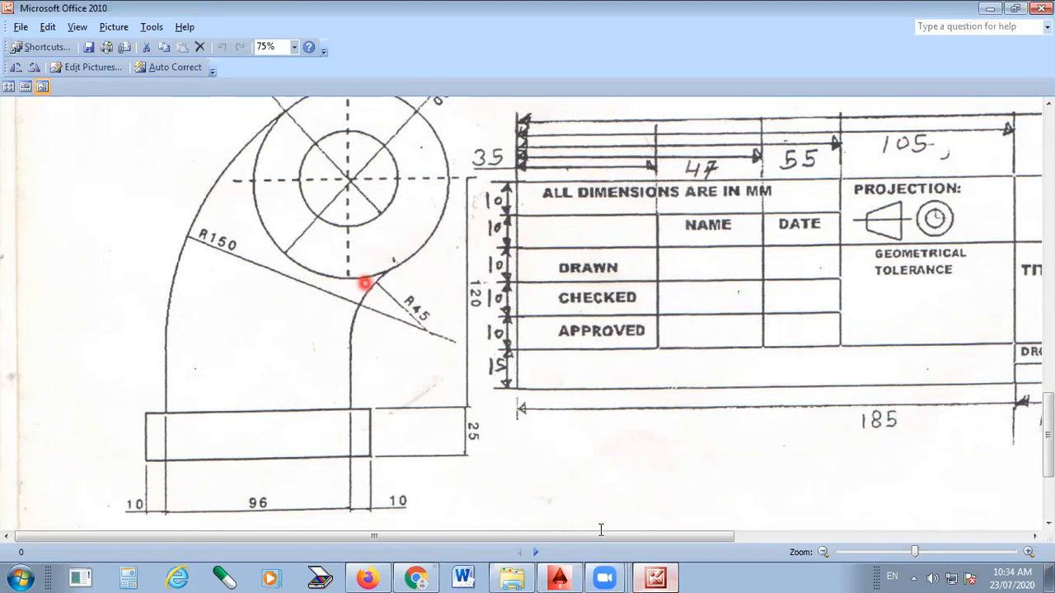
key("alt+Tab")
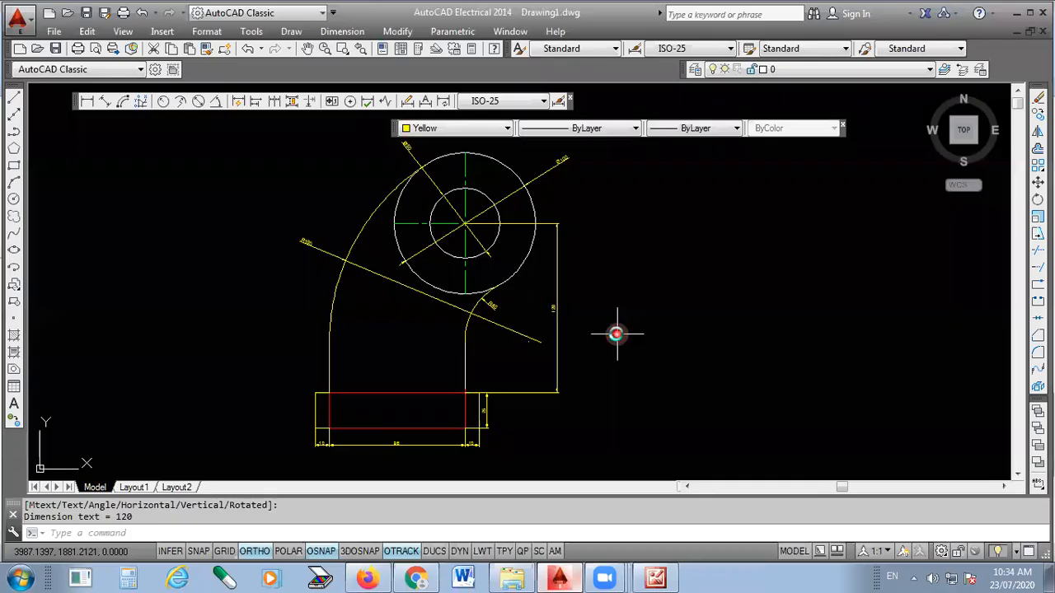
- Start plotting the model and choose DWG To PDF.pc3 as the plotter
key("ctrl+p")
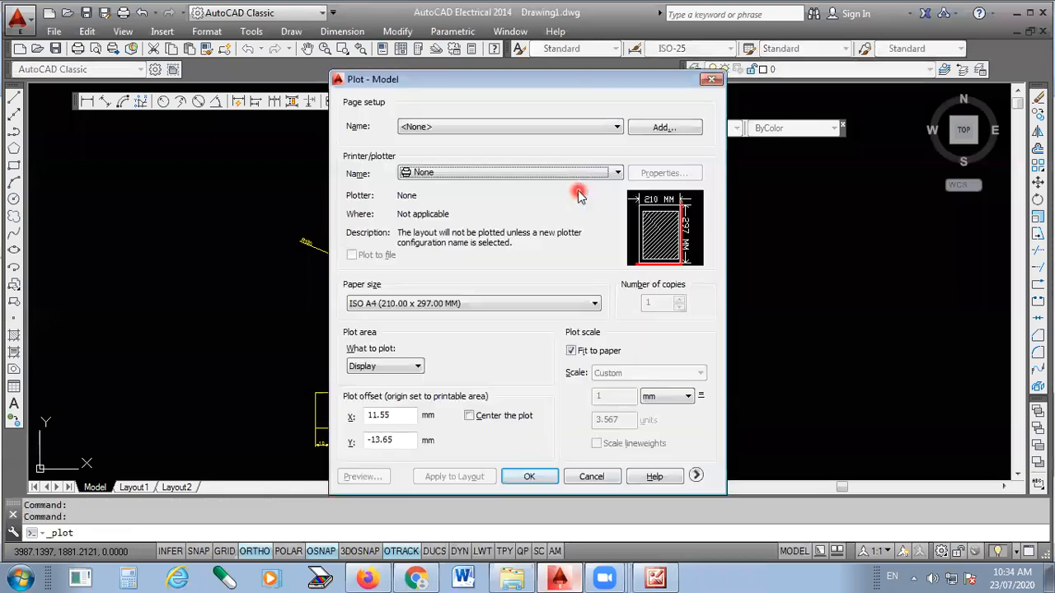
left_click(582, 176)
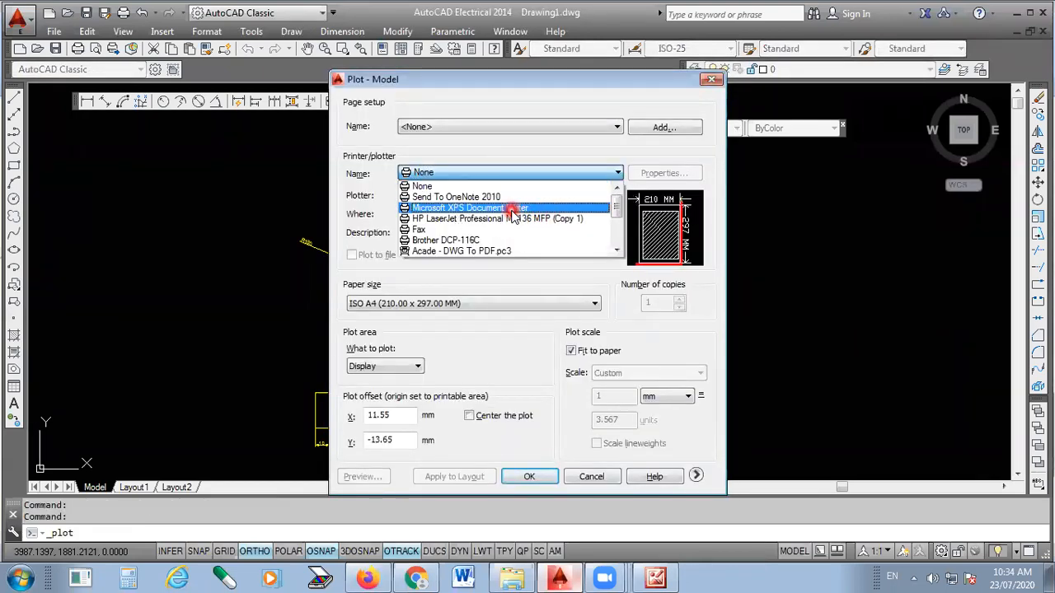
scroll(511, 218, "down", 3)
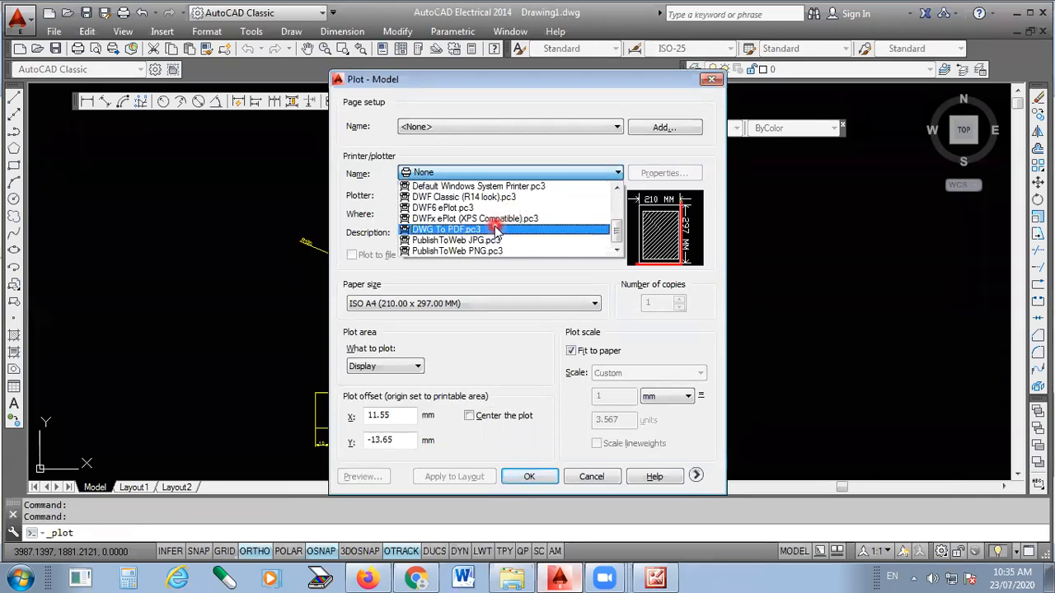
left_click(499, 230)
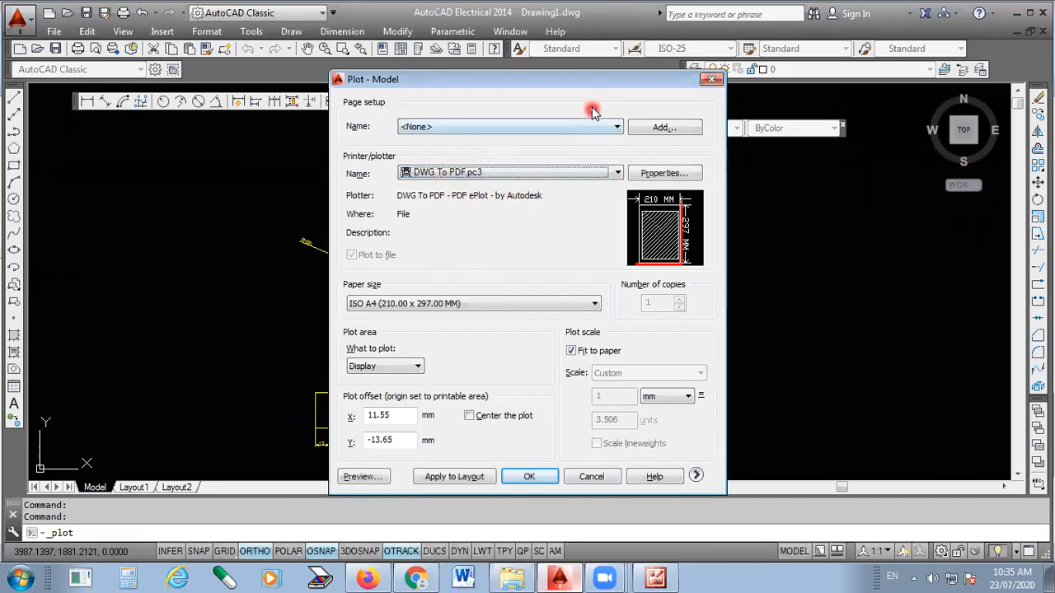
left_click_drag(588, 79, 593, 38)
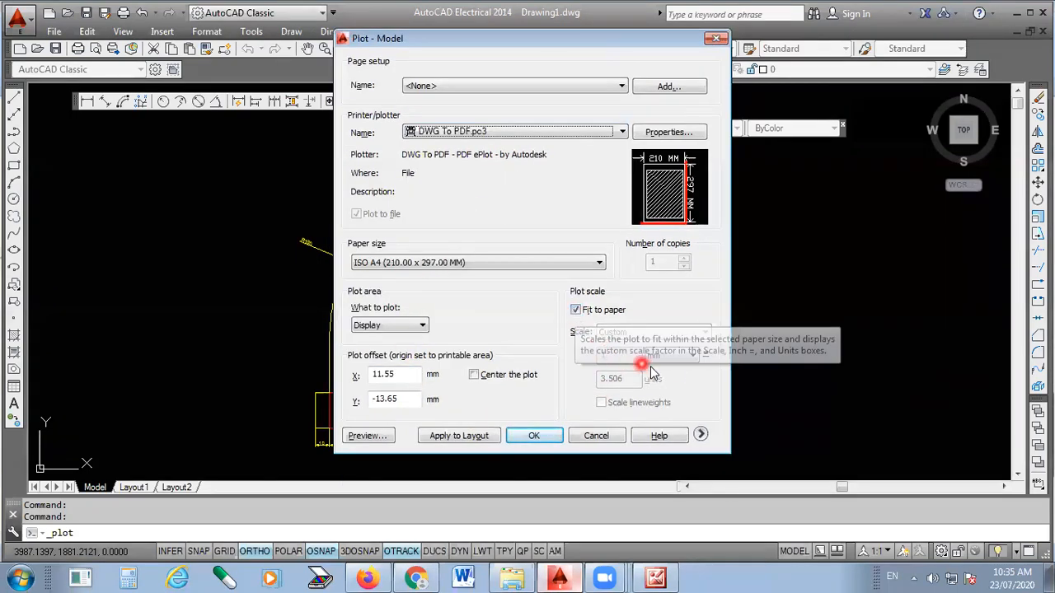
- Turn off fit to paper, set the plot scale to 1:1, and plot the drawing extents centred on the sheet
left_click(575, 311)
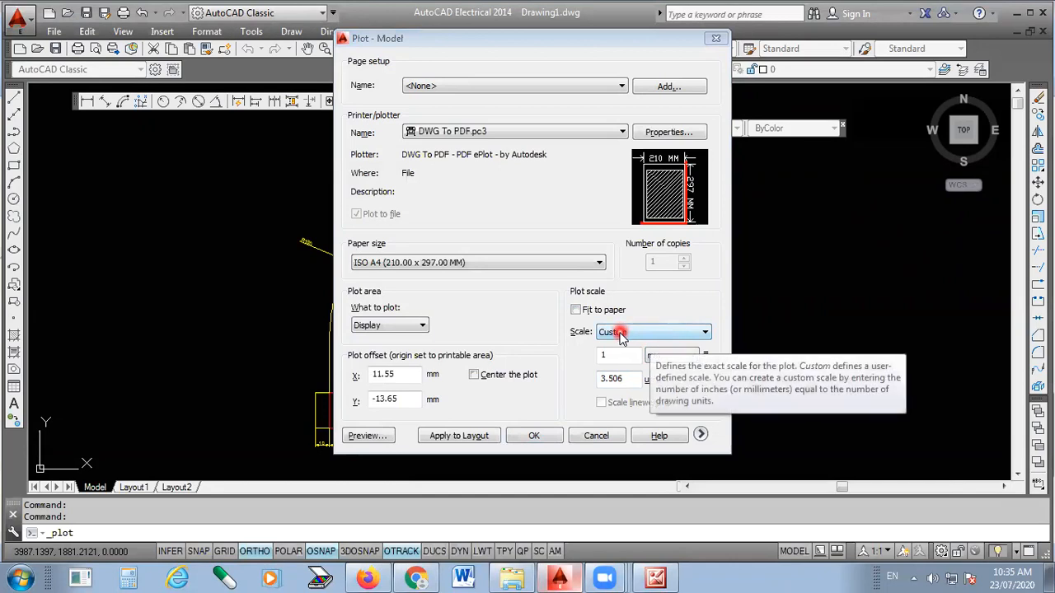
left_click(651, 334)
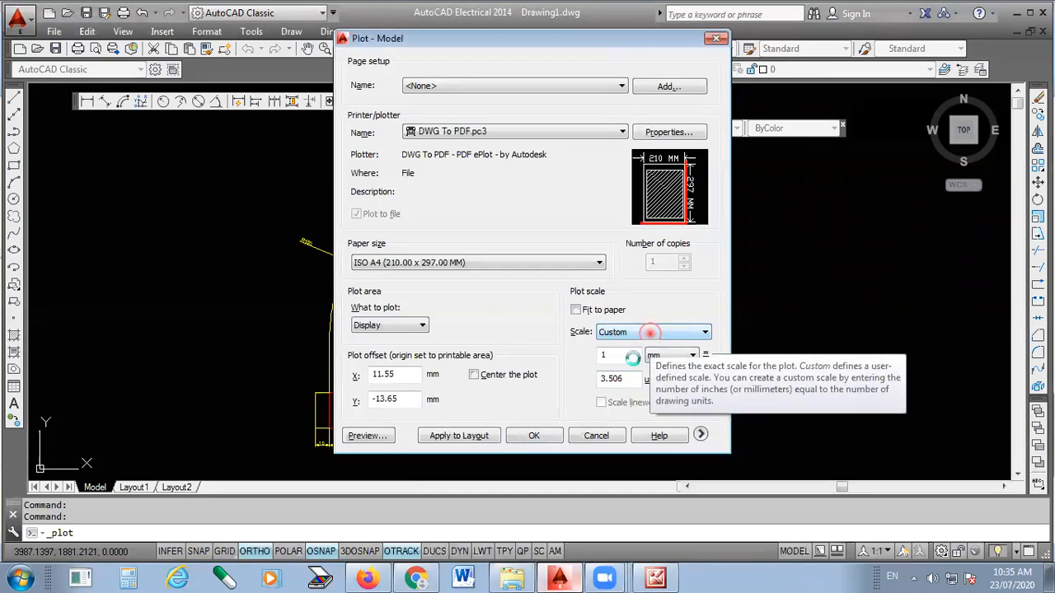
left_click(633, 358)
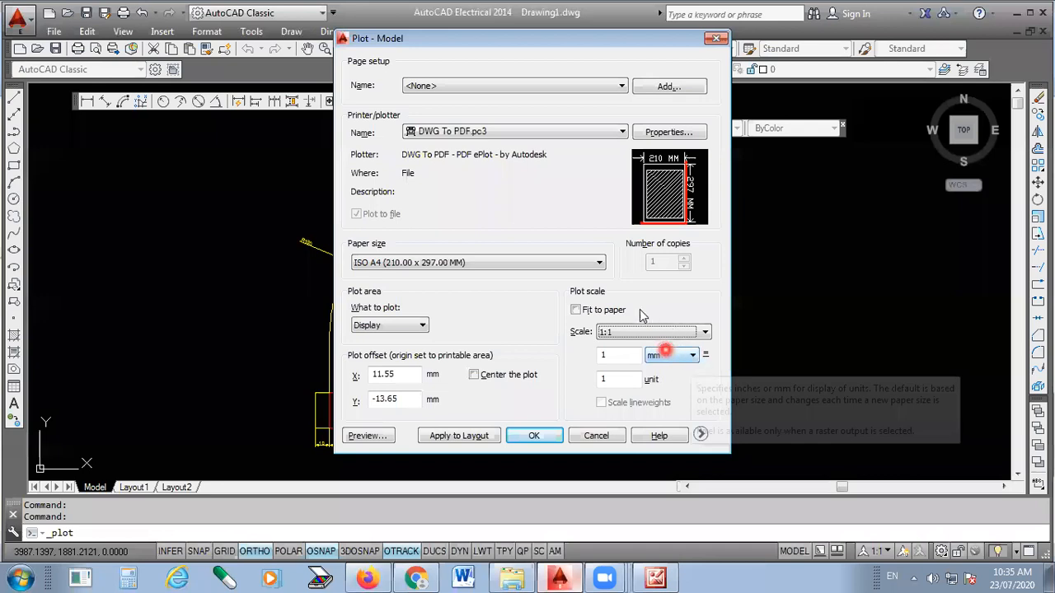
left_click(422, 326)
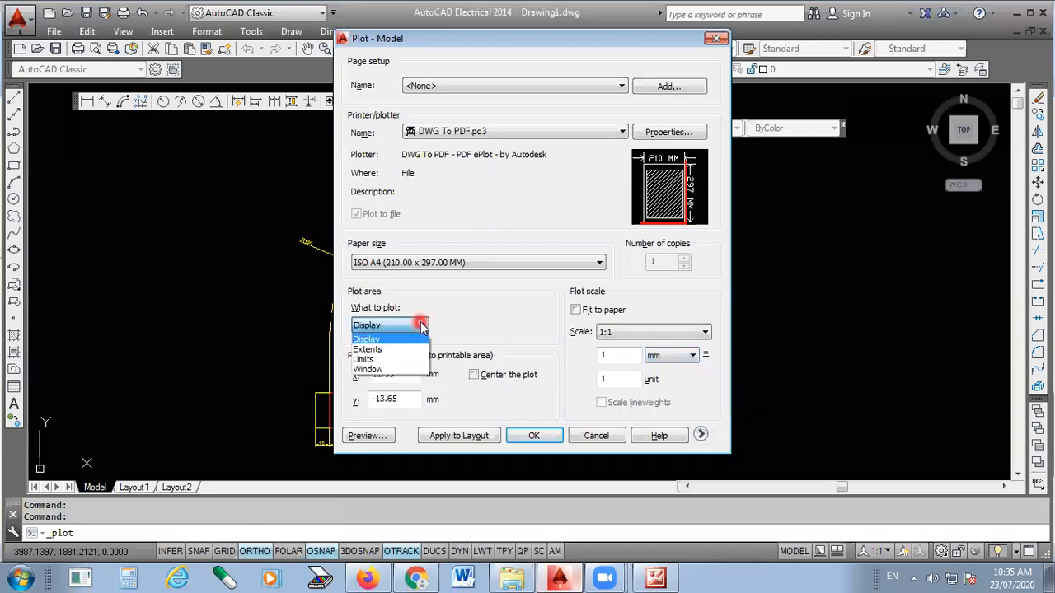
left_click(413, 351)
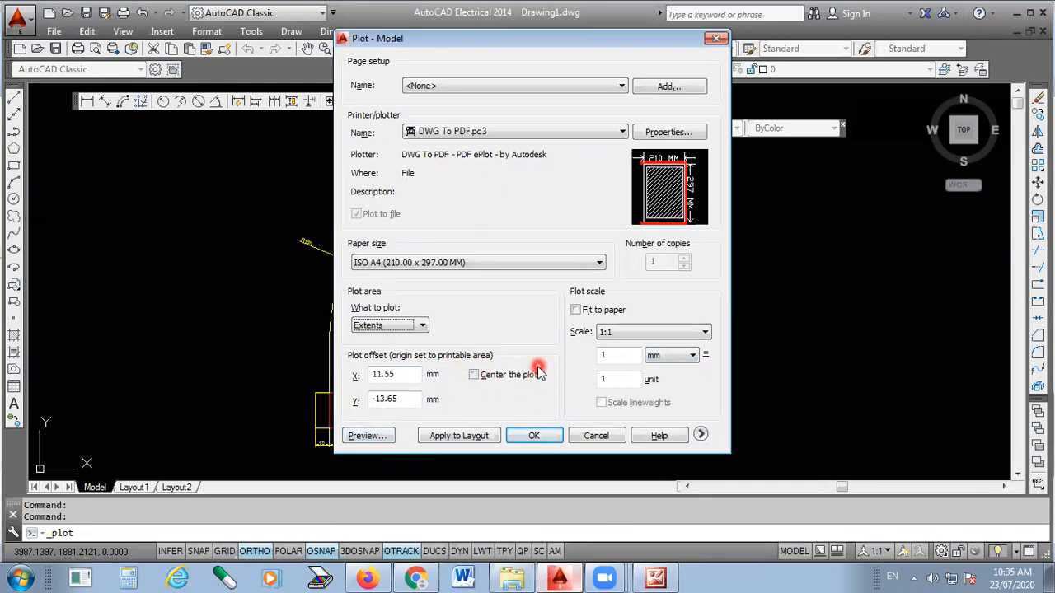
left_click(474, 376)
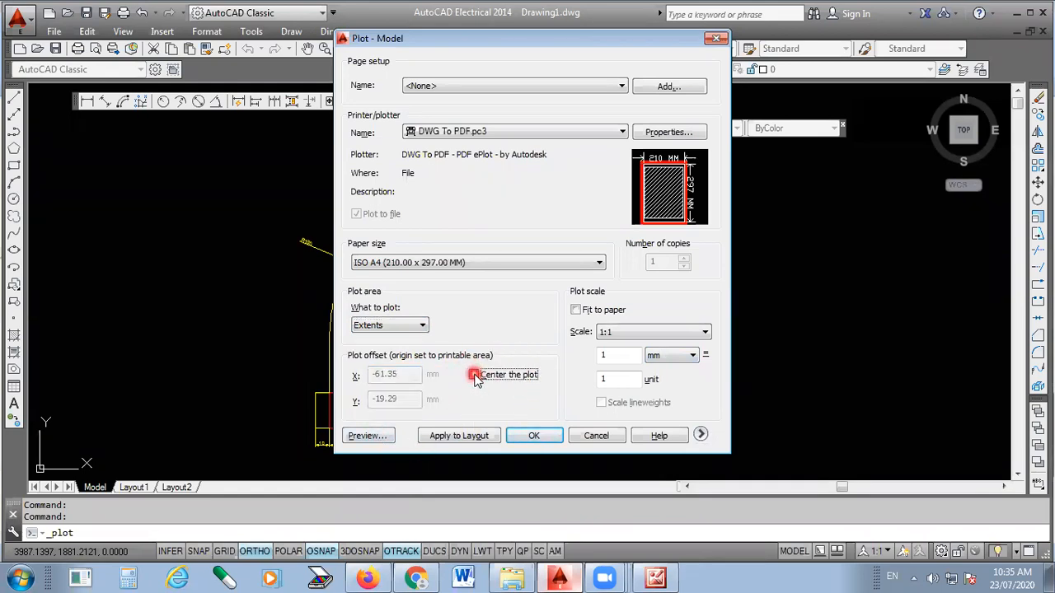
- Preview the plot on the ISO A4 sheet, and close the Plot dialog without plotting
left_click(363, 436)
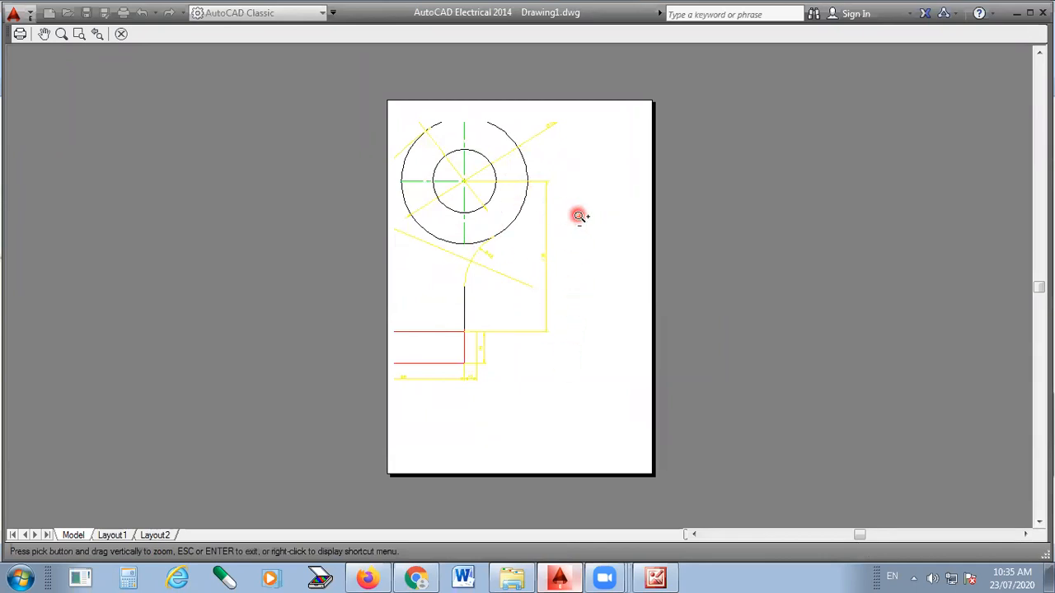
right_click(585, 194)
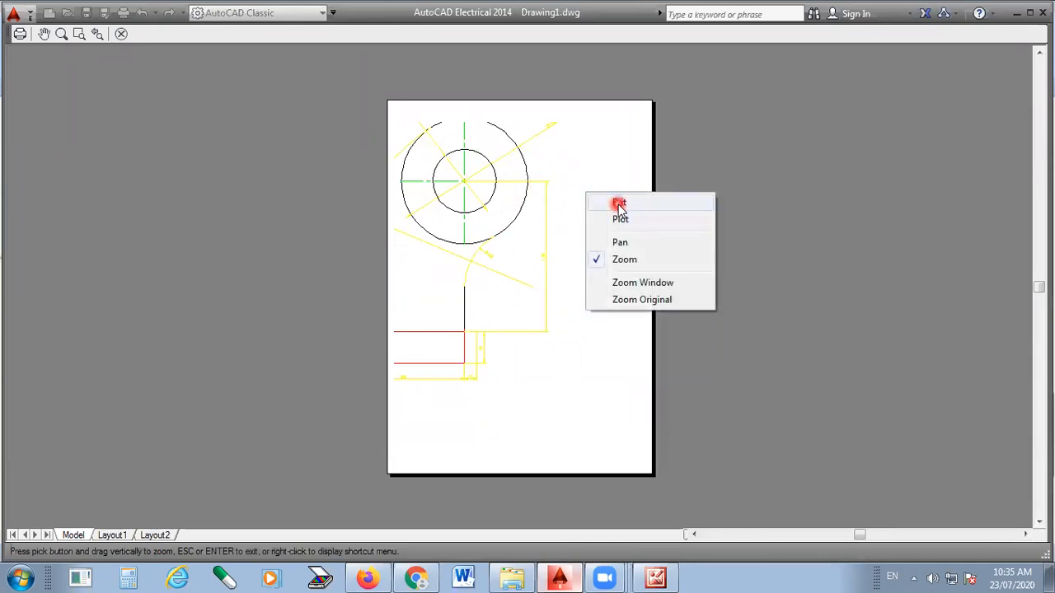
left_click(619, 203)
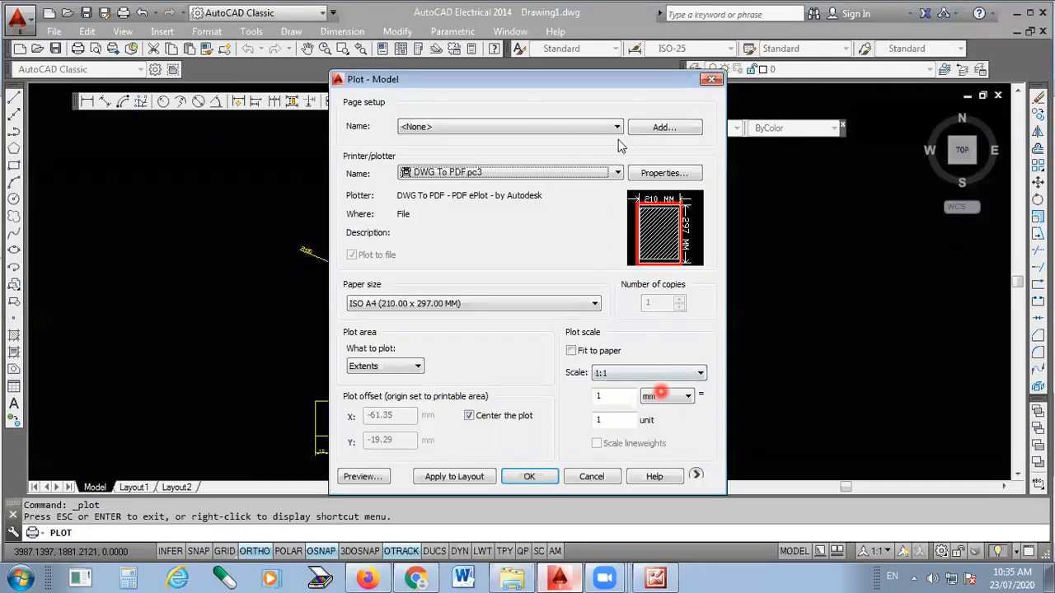
left_click(655, 86)
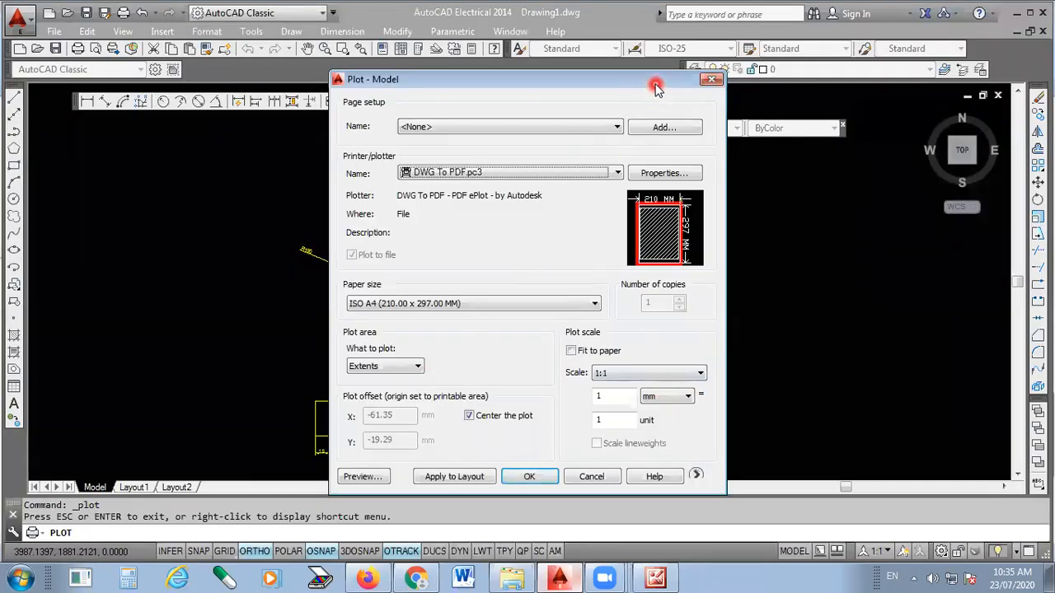
left_click(396, 368)
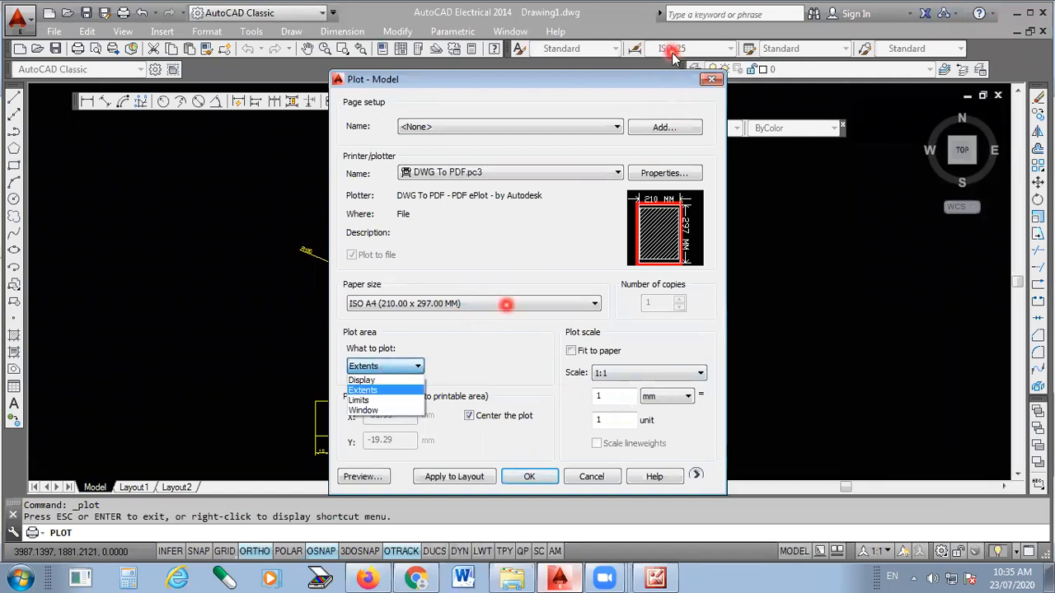
left_click(714, 80)
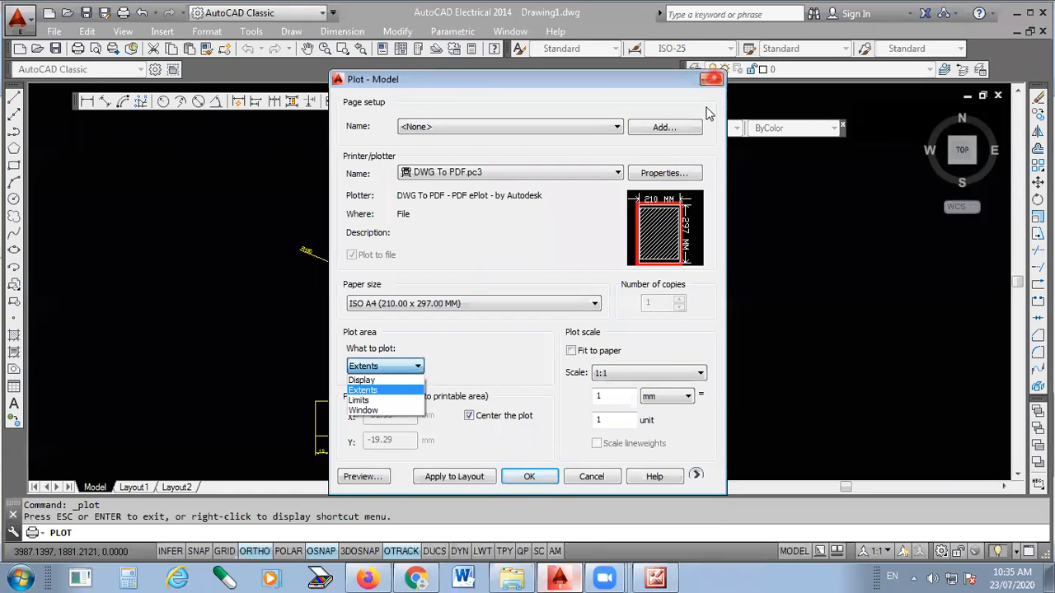
left_click(714, 79)
left_click(714, 80)
- Select the whole pipe bend drawing with its dimensions and change its colour to red
scroll(601, 181, "down", 2)
scroll(570, 169, "up", 2)
scroll(497, 298, "down", 2)
left_click(614, 184)
left_click(400, 357)
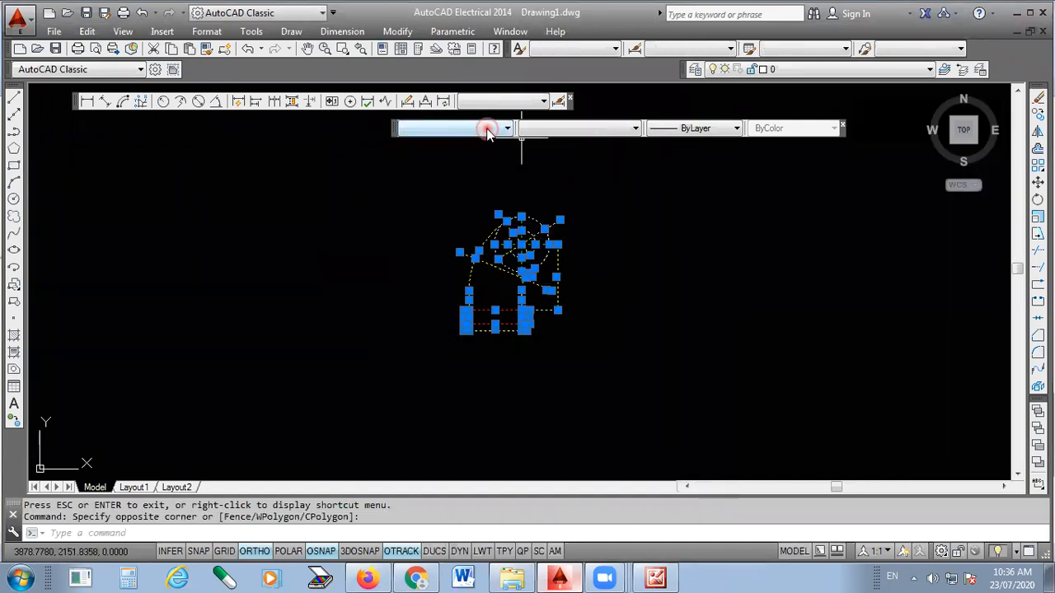
left_click(461, 170)
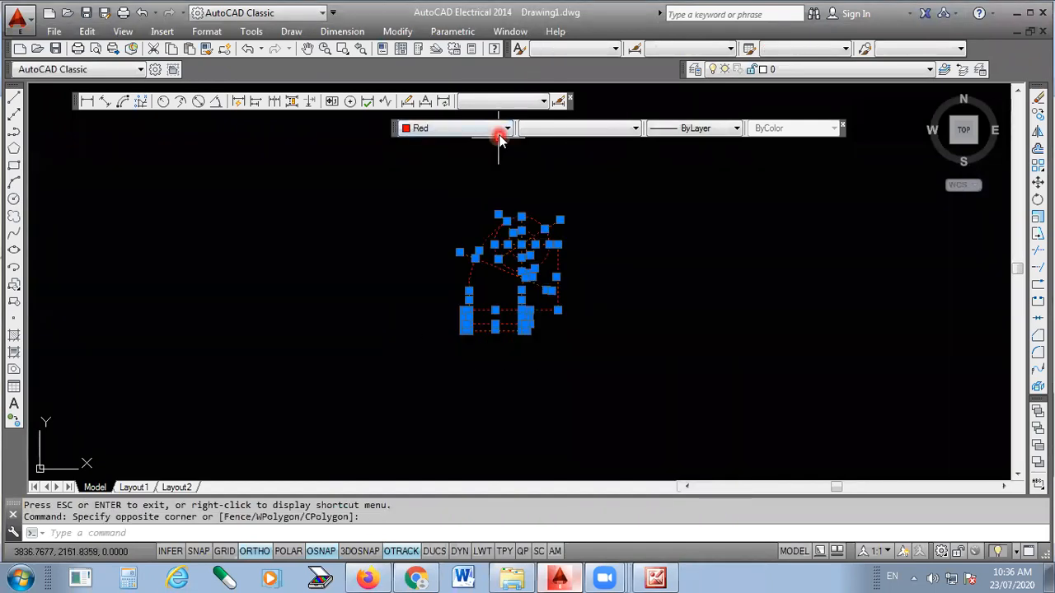
key("Escape")
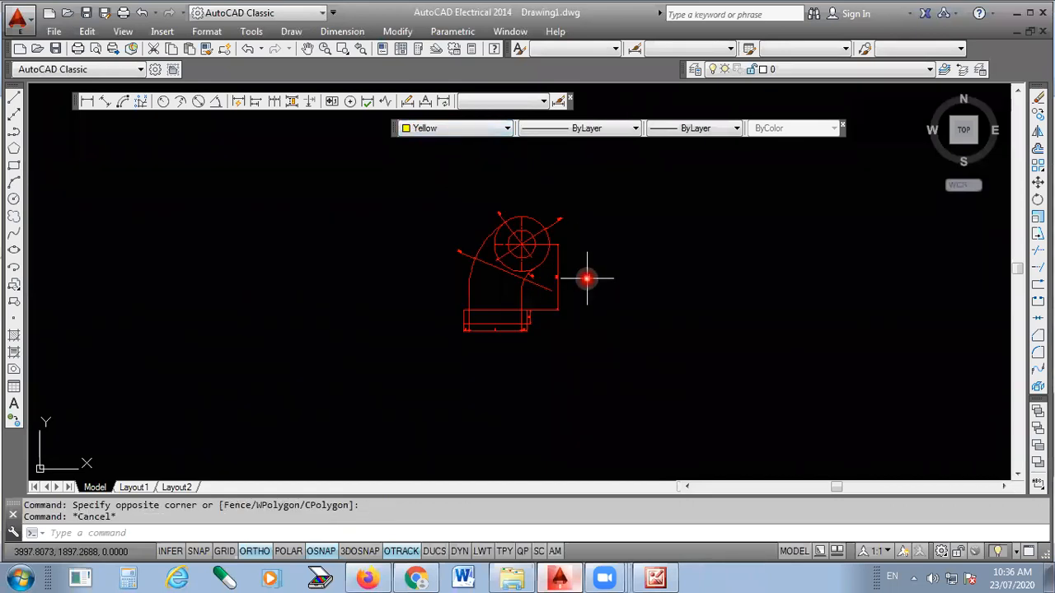
- Start a plot of the recoloured drawing with DWG To PDF.pc3 as the plotter
scroll(554, 282, "up", 2)
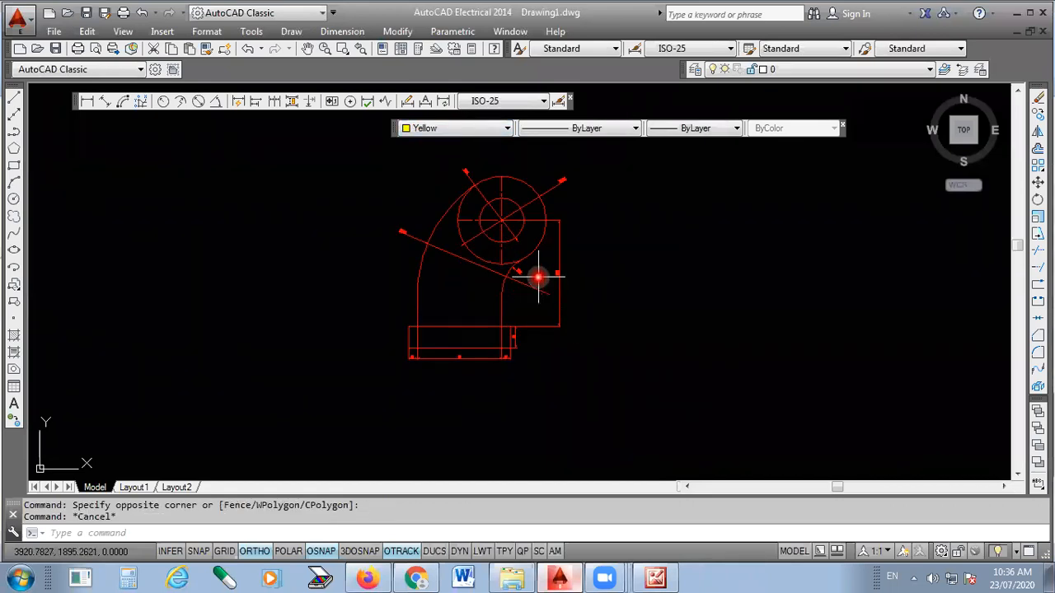
key("ctrl+p")
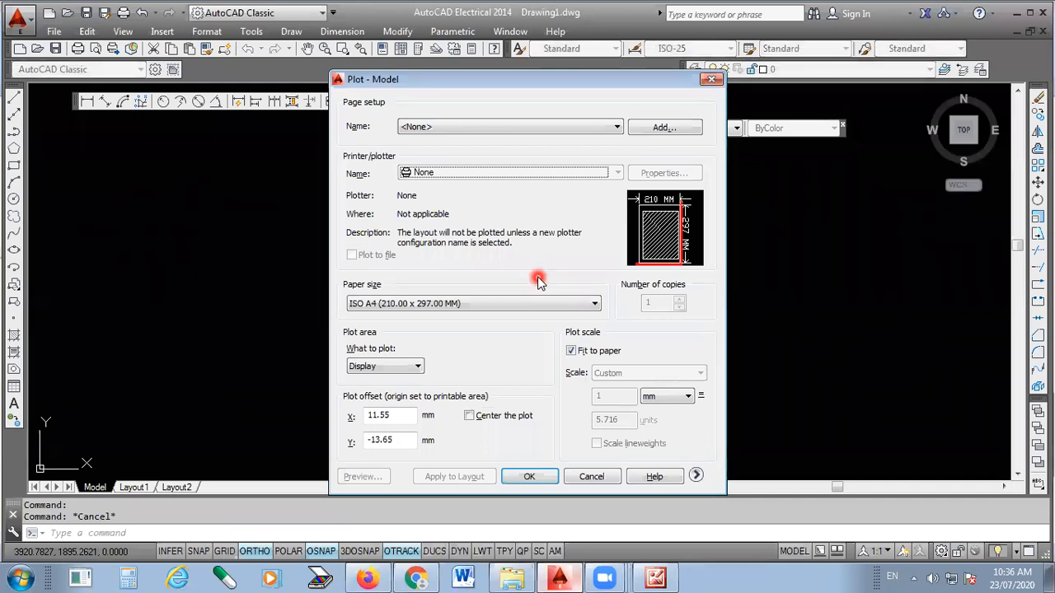
left_click(512, 171)
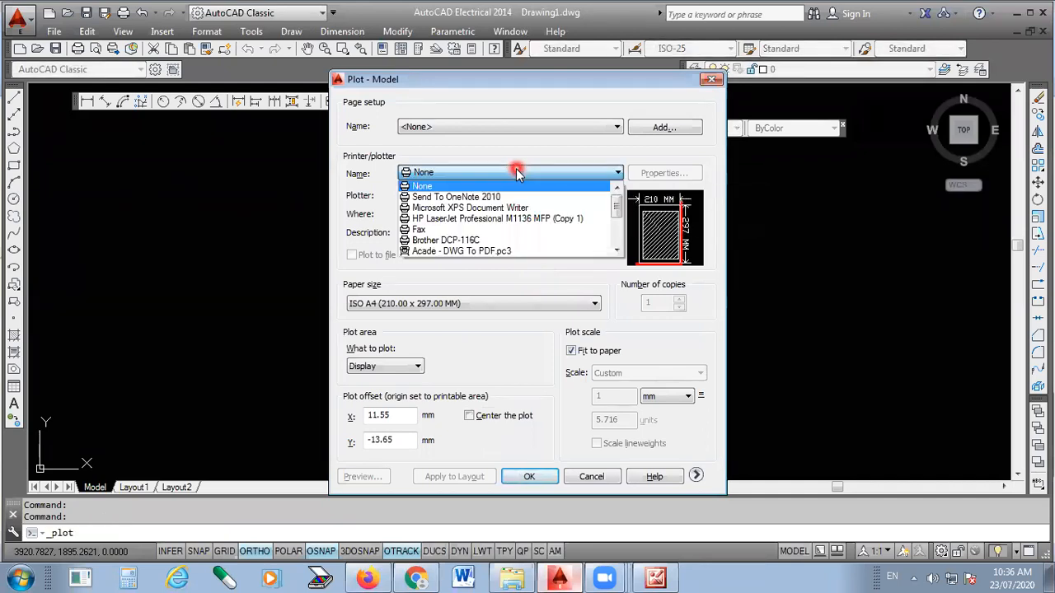
scroll(505, 211, "down", 3)
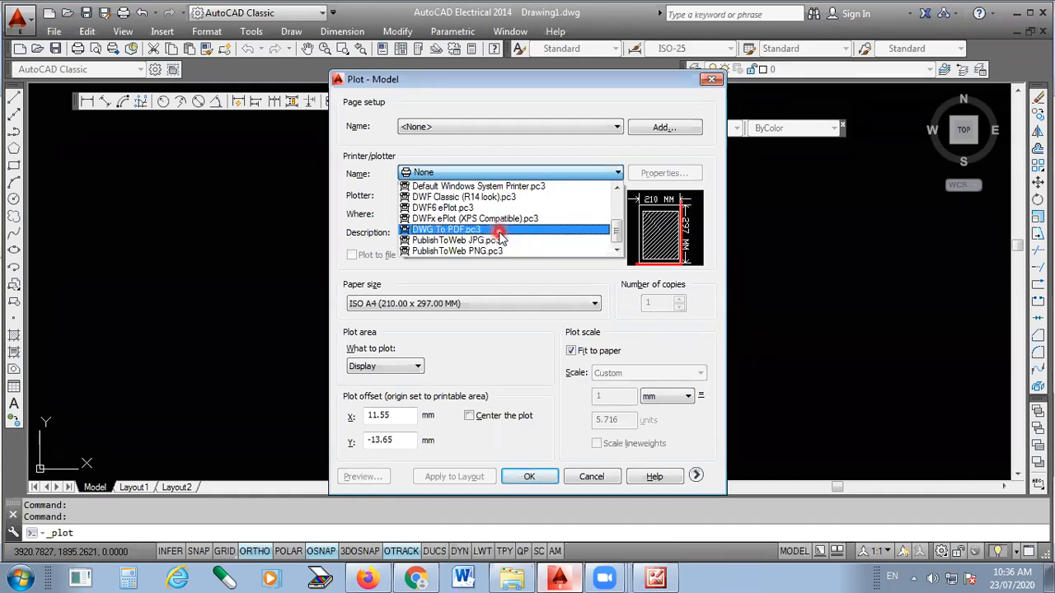
left_click(500, 232)
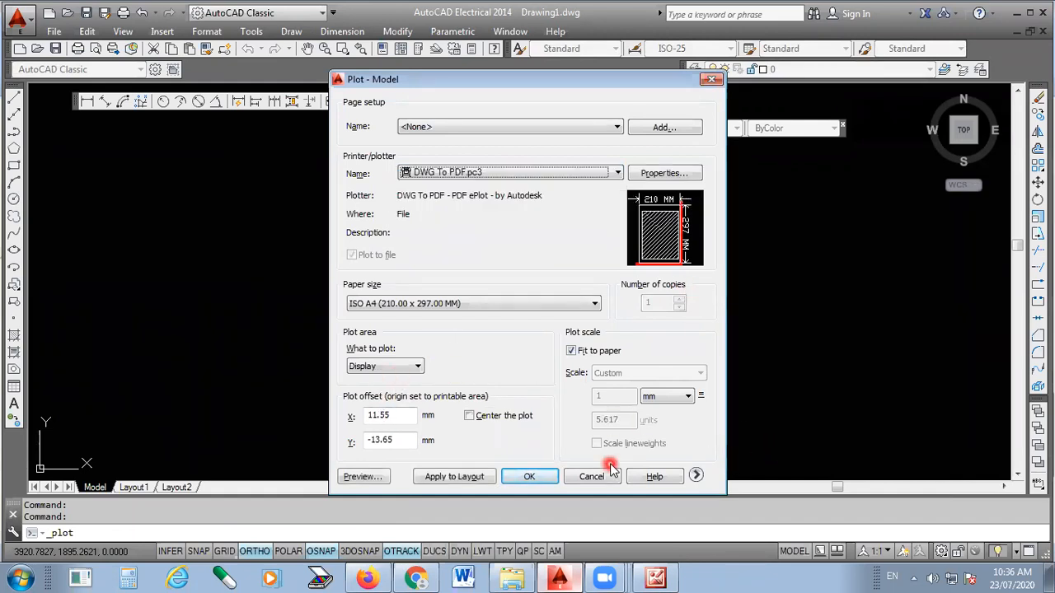
- Set the plot area to a window around the whole pipe bend with its dimensions, and centre the plot on the sheet
mouse_move(697, 270)
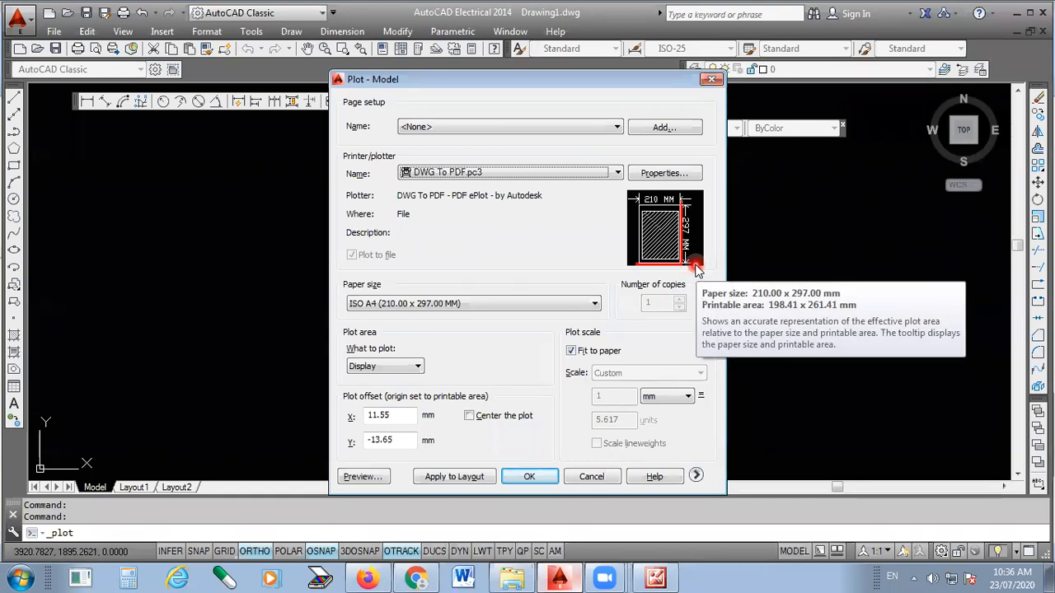
left_click(404, 367)
left_click(373, 412)
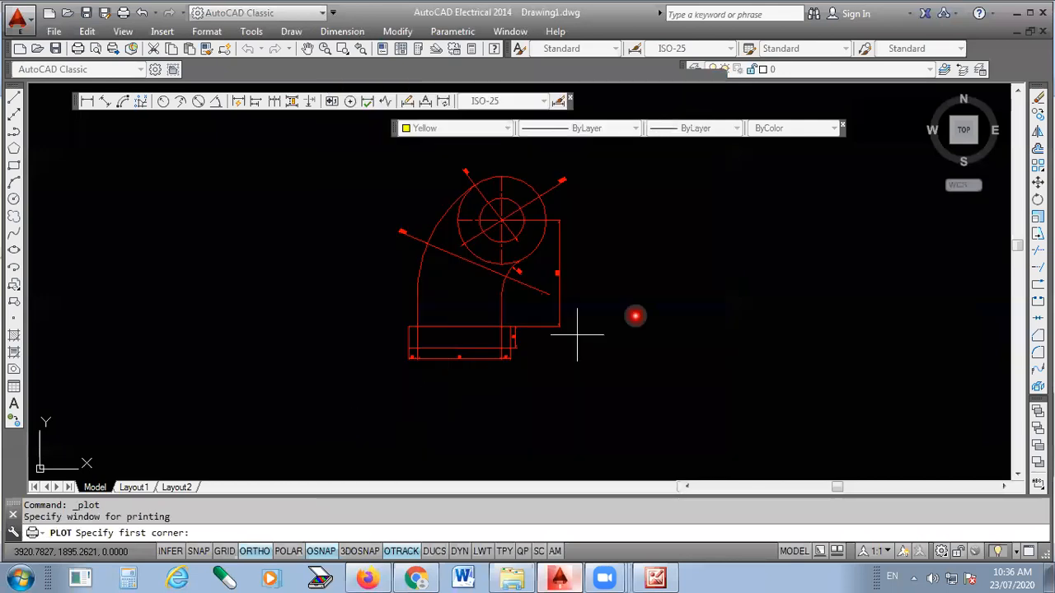
scroll(730, 262, "down", 2)
left_click(495, 187)
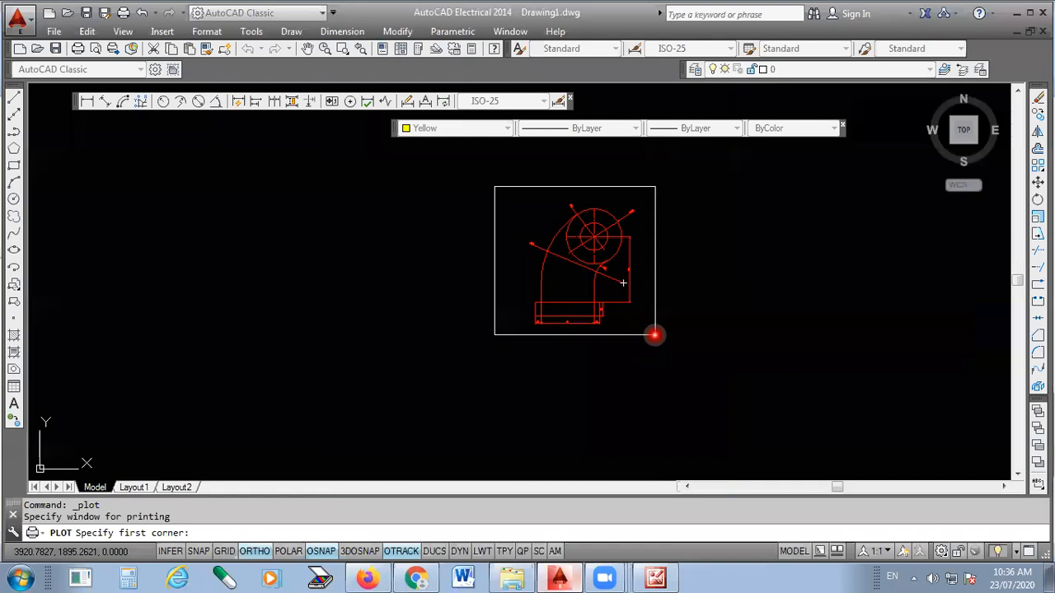
left_click(655, 334)
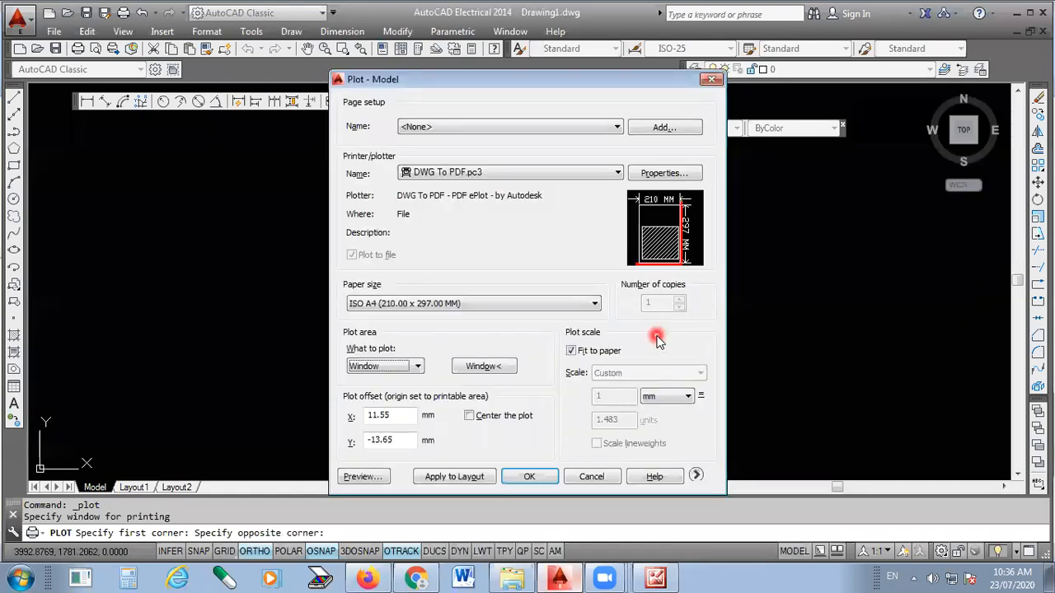
left_click_drag(579, 85, 565, 25)
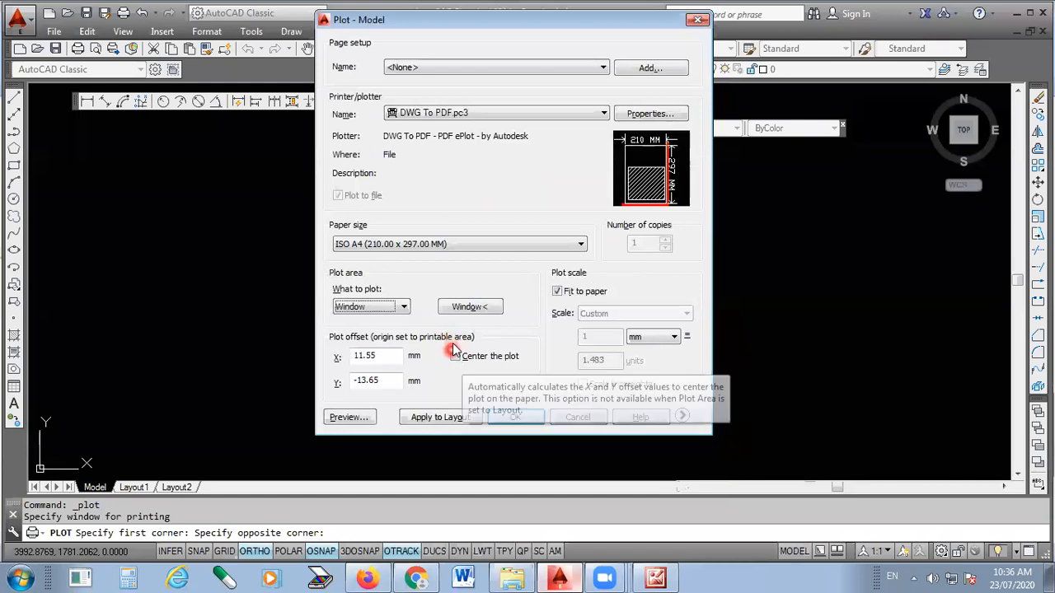
left_click(455, 356)
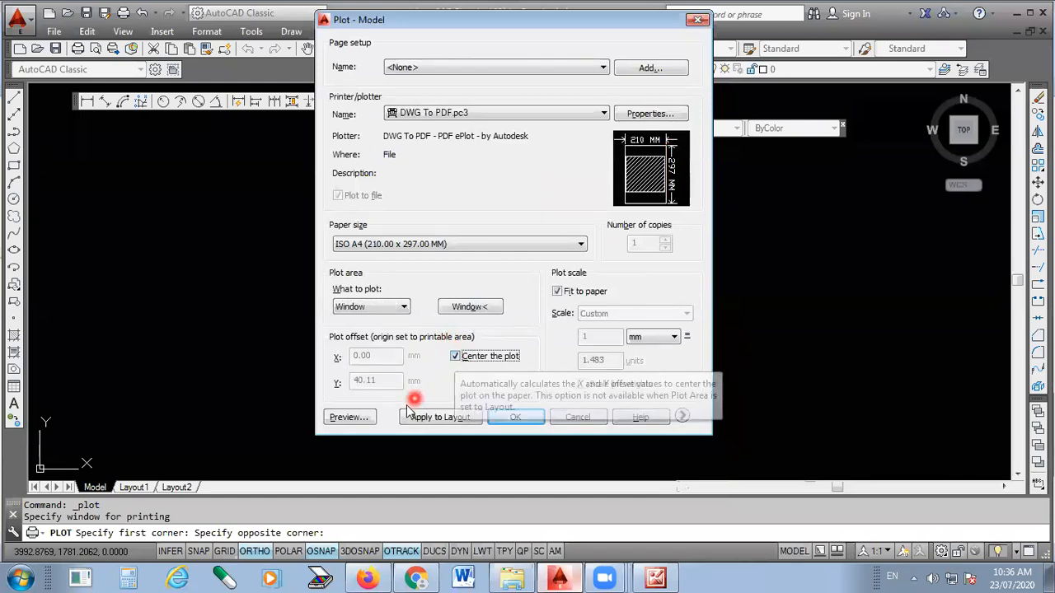
- Preview the plot and examine the pipe bend's circles, arcs and dimension texts up close
left_click(348, 417)
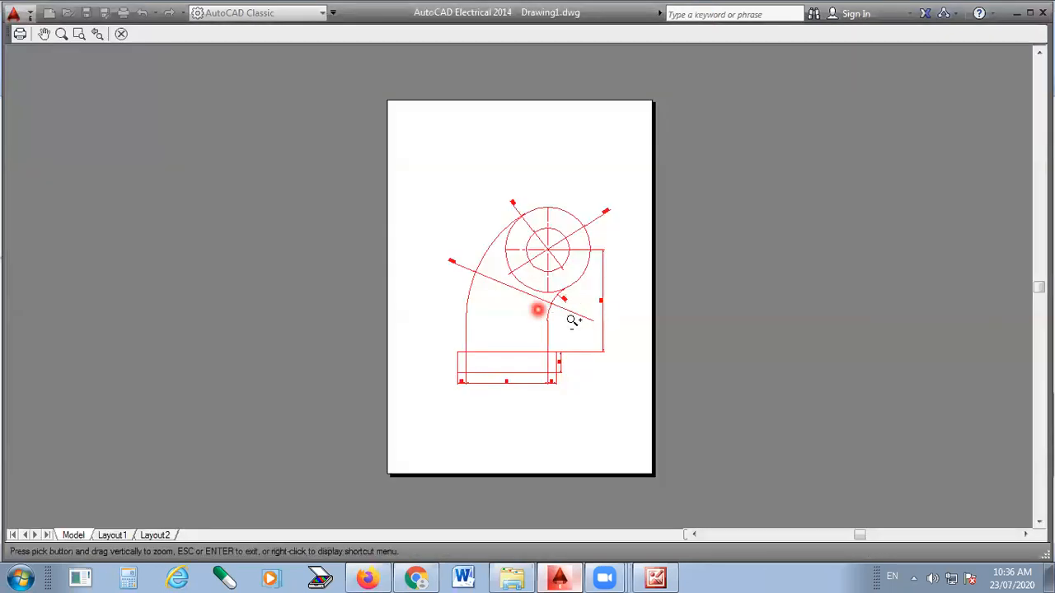
scroll(569, 318, "up", 5)
middle_click_drag(500, 243, 541, 400)
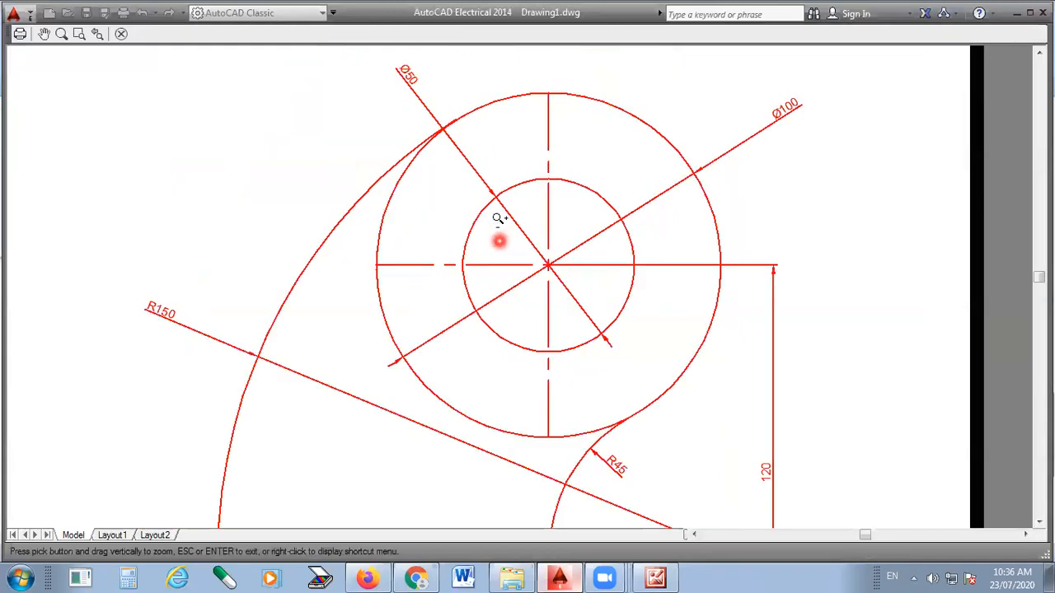
scroll(493, 182, "down", 2)
scroll(491, 175, "down", 2)
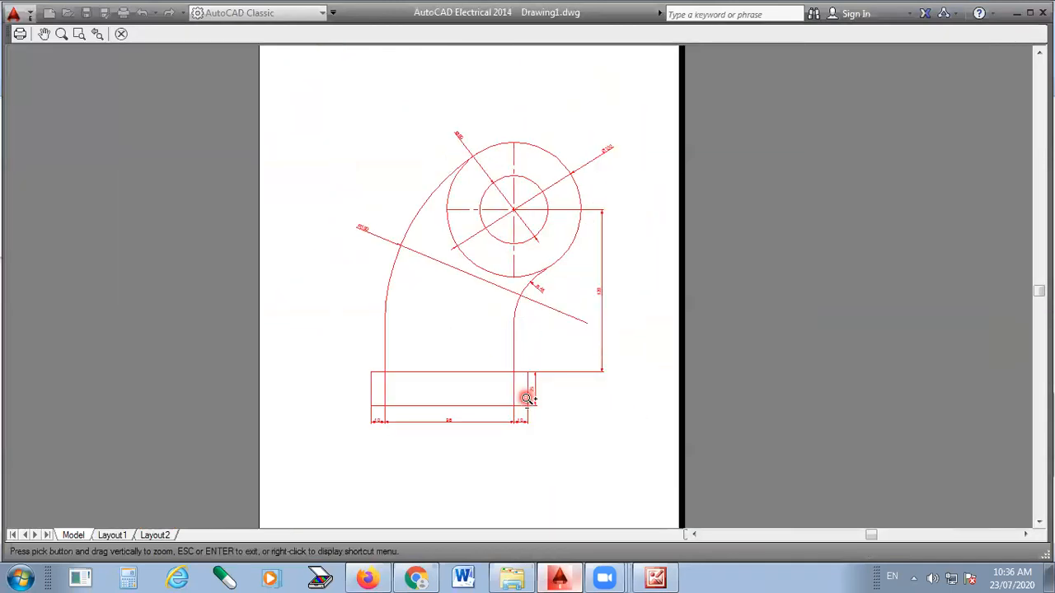
- Plot the previewed sheet as the PDF file 03 in the desktop folder AUTOCAD ONLINE CLASS, and close the resulting PDF
right_click(564, 142)
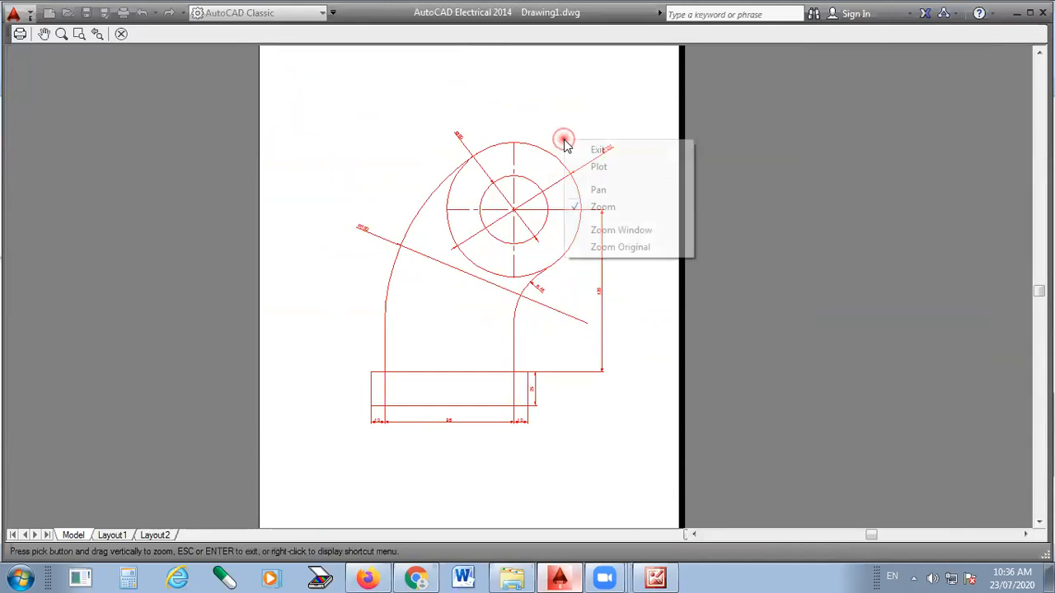
left_click(602, 167)
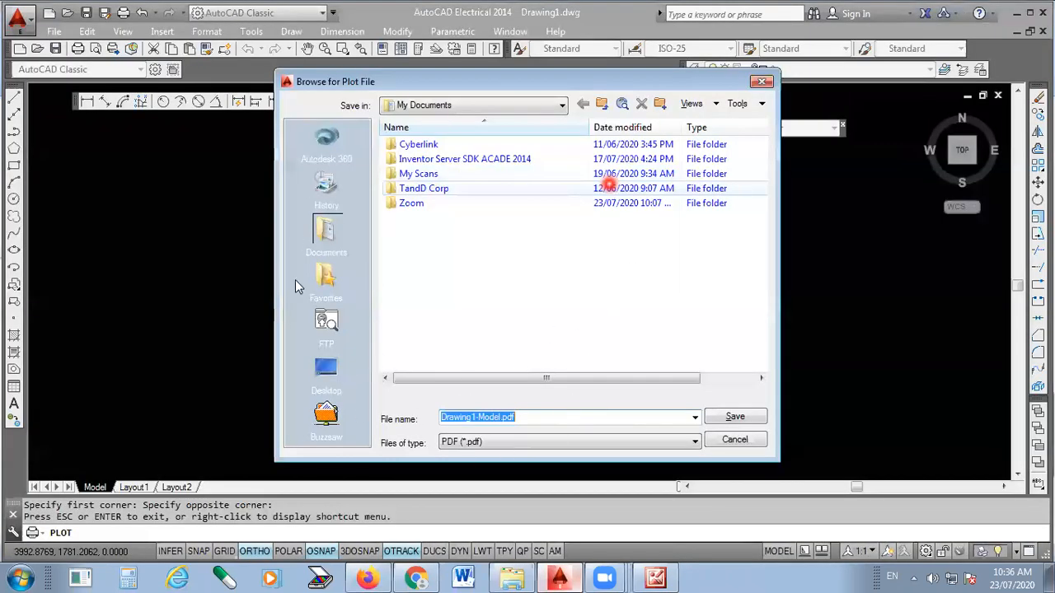
left_click(334, 377)
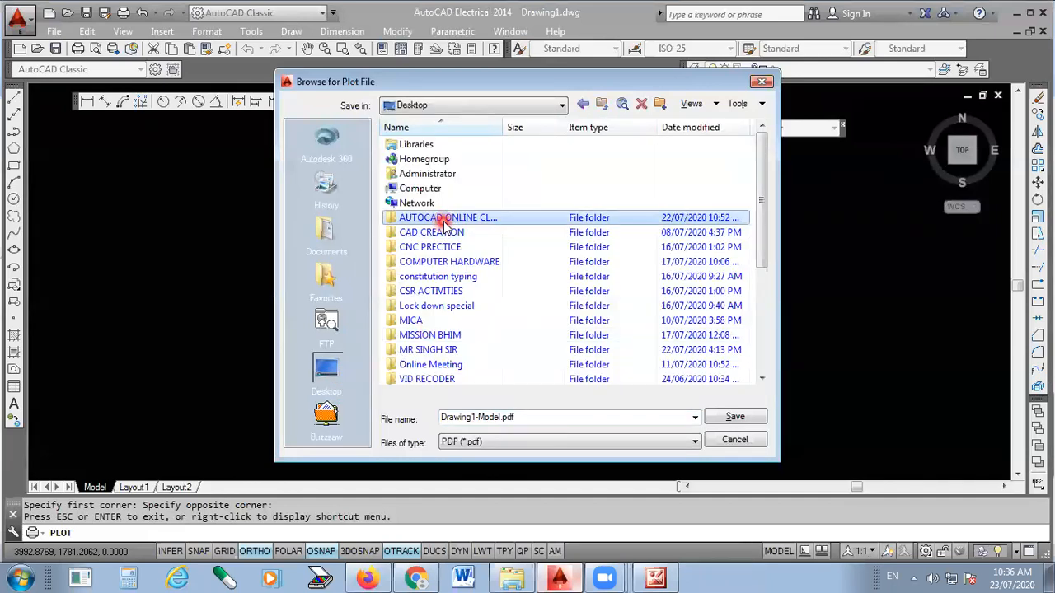
double_click(428, 218)
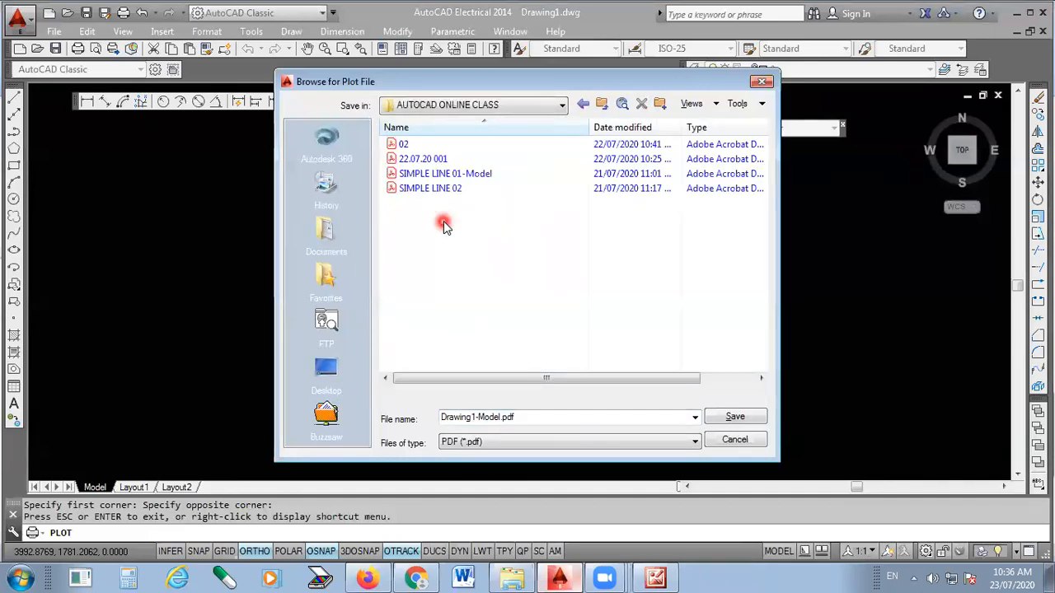
double_click(528, 417)
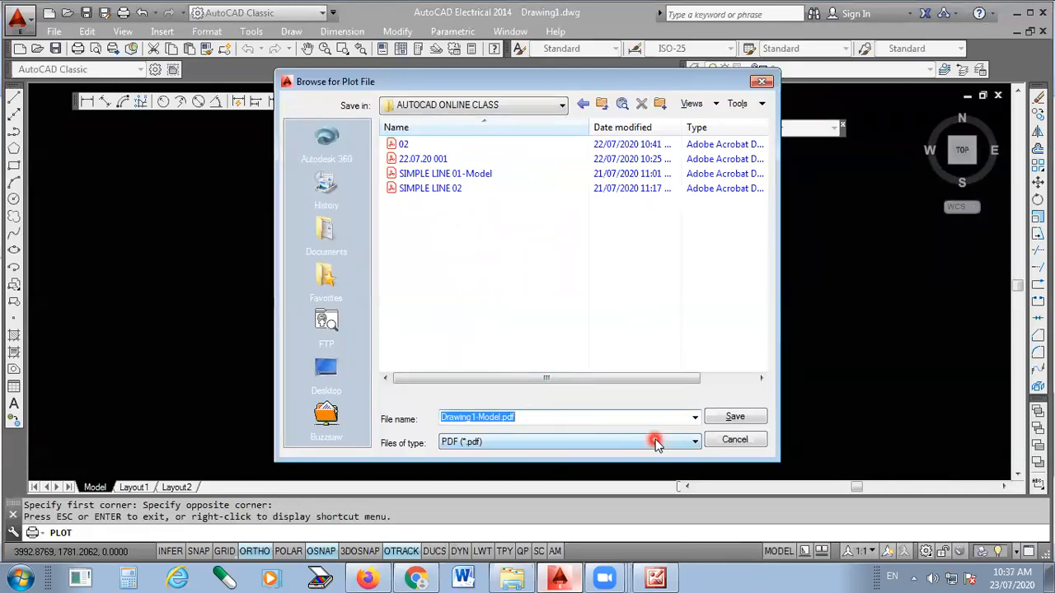
type("03")
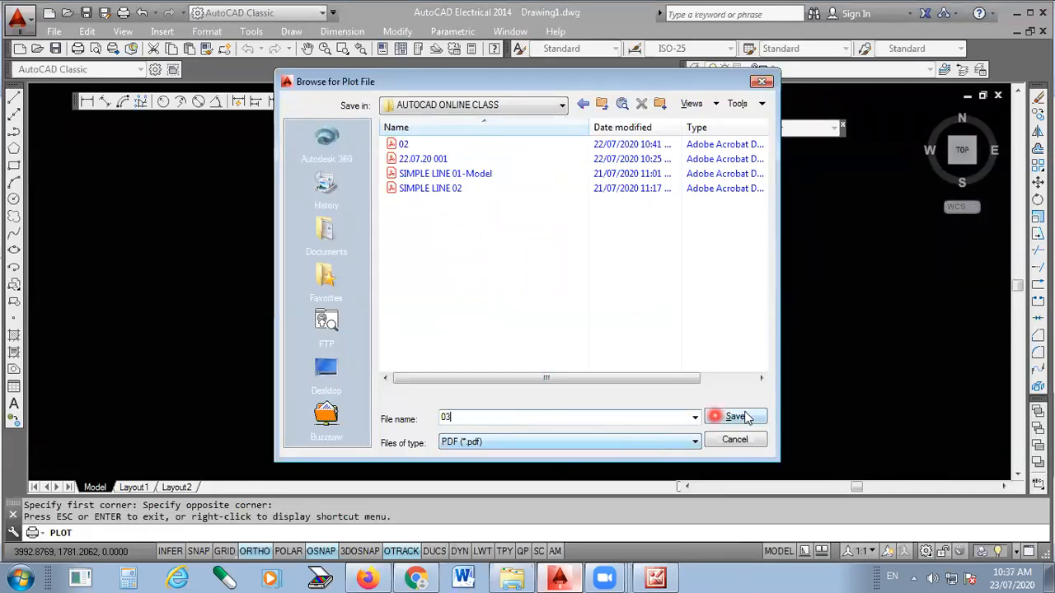
left_click(735, 418)
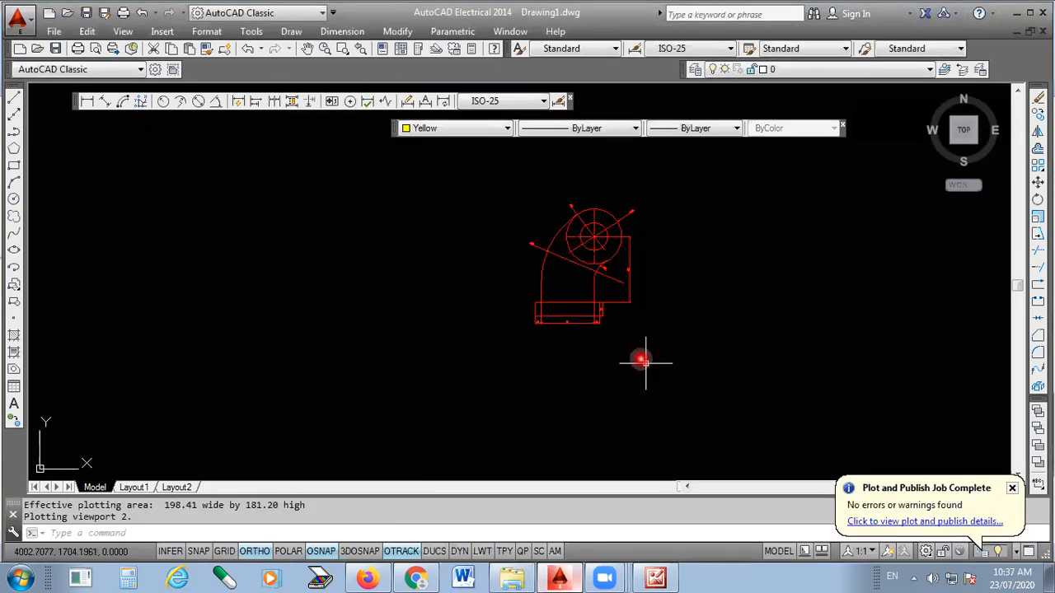
scroll(751, 257, "up", 2)
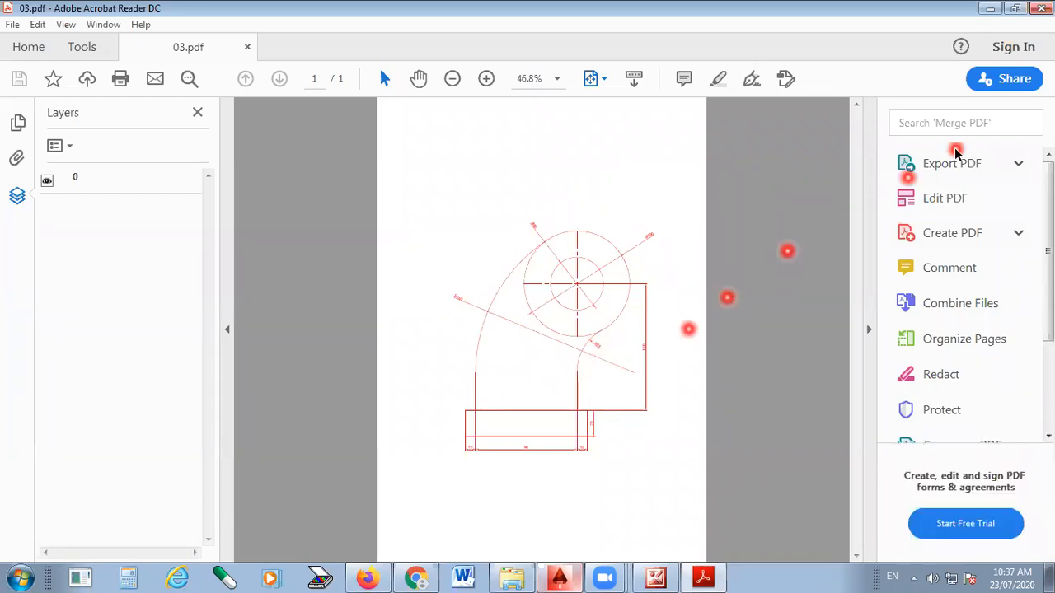
left_click(1042, 8)
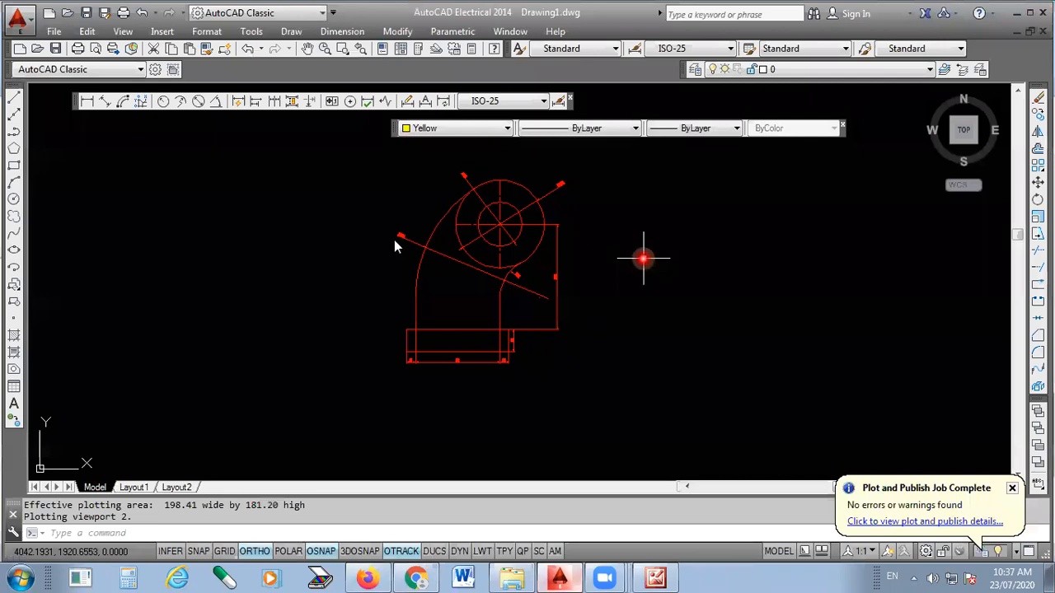
- Save the drawing as 03 in the AUTOCAD ONLINE CLASS folder on the desktop
key("ctrl+s")
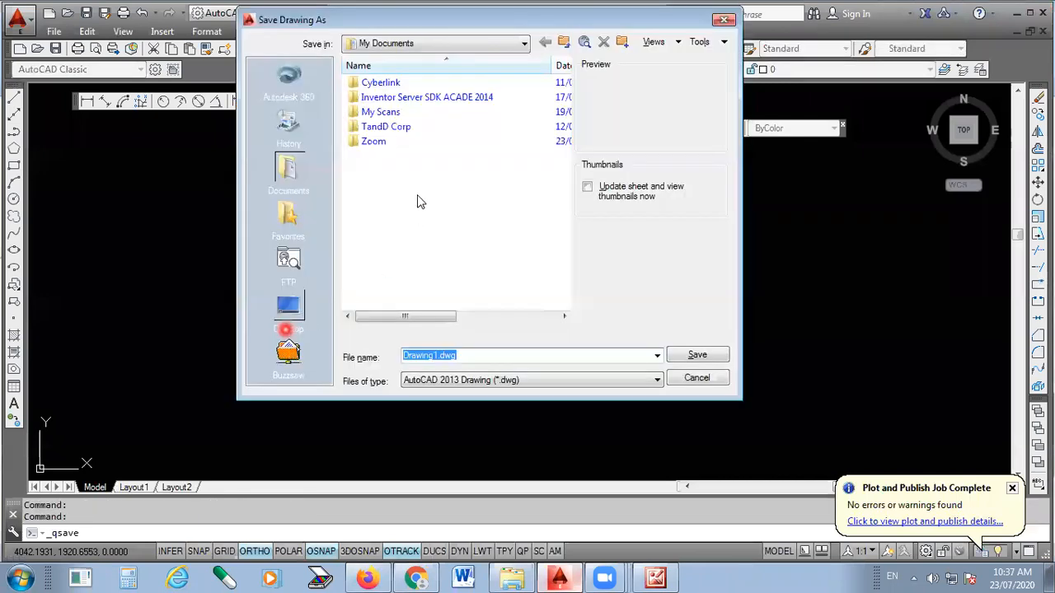
double_click(388, 151)
left_click(433, 355)
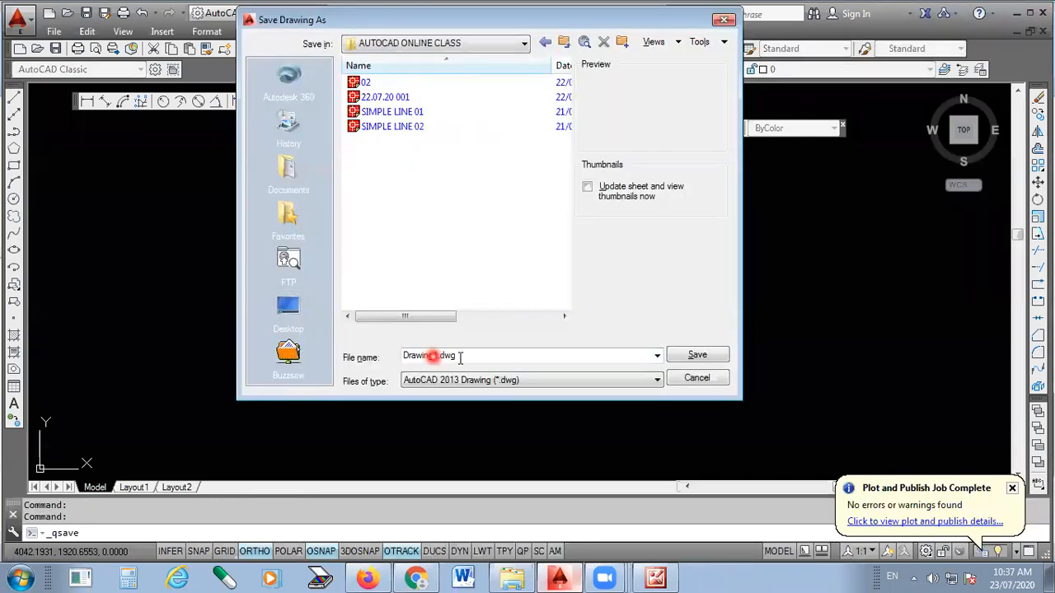
double_click(459, 356)
type("03")
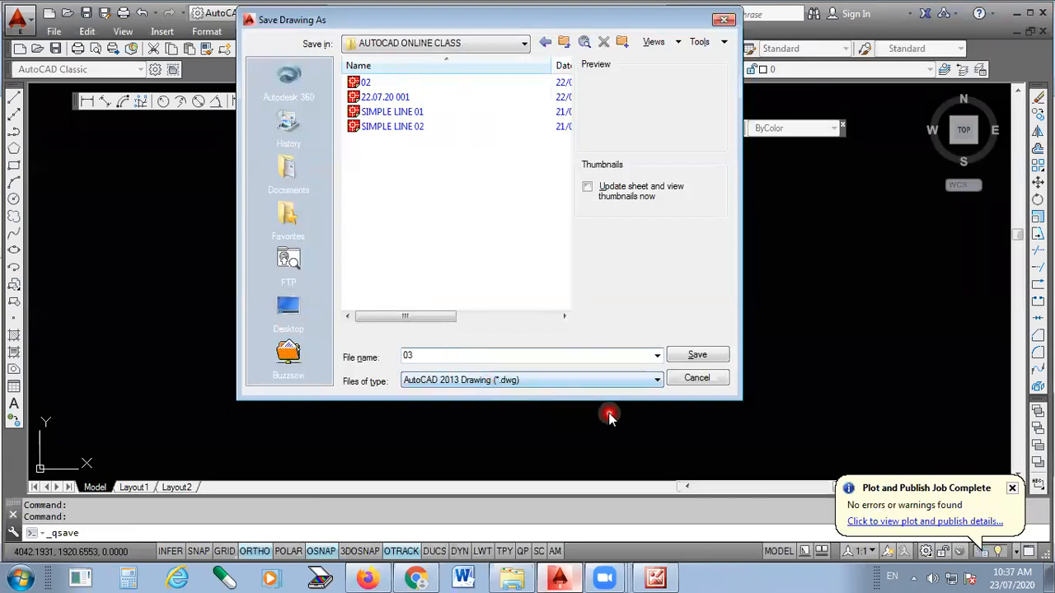
left_click(697, 355)
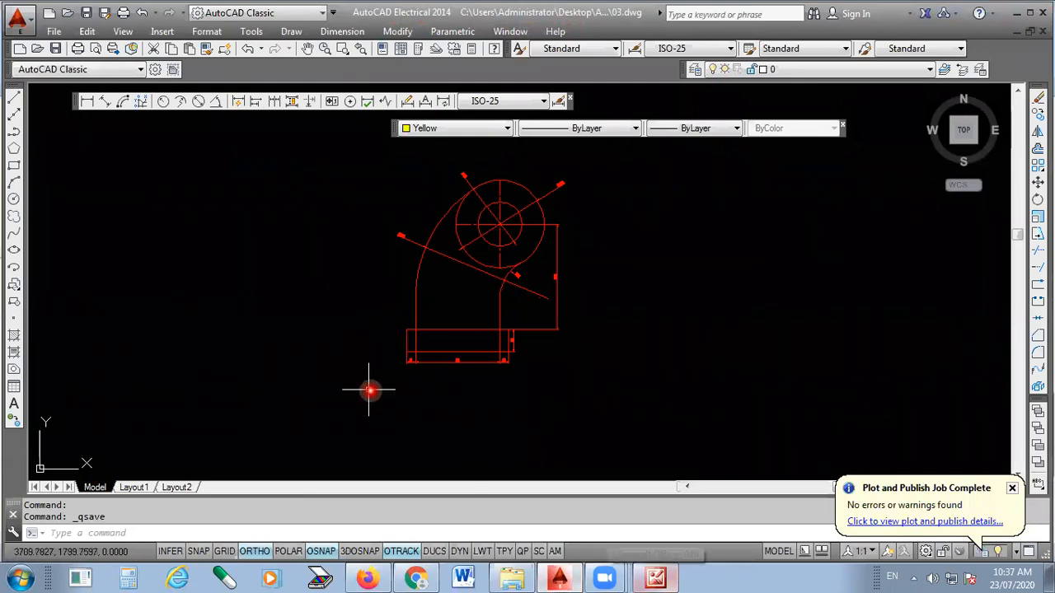
- Close all open drawings without saving further changes, and start a new metric drawing with no template
scroll(521, 381, "down", 2)
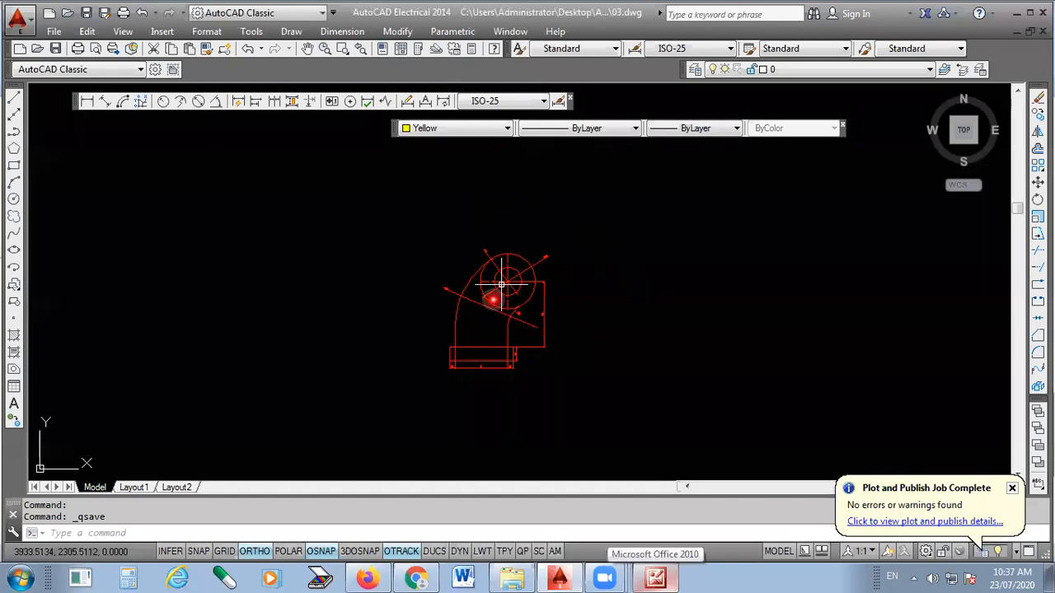
left_click(508, 33)
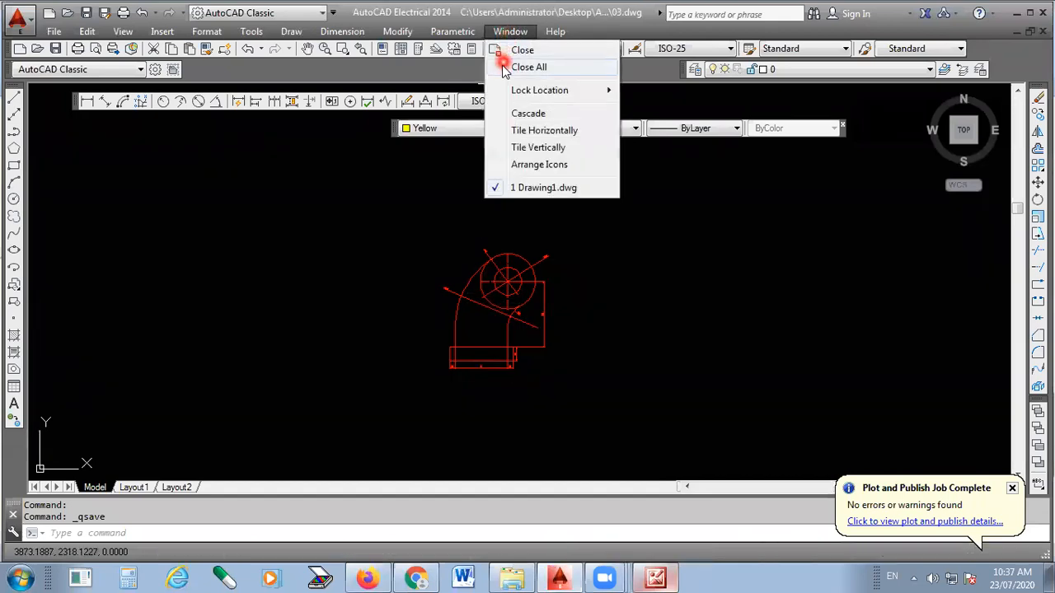
left_click(540, 70)
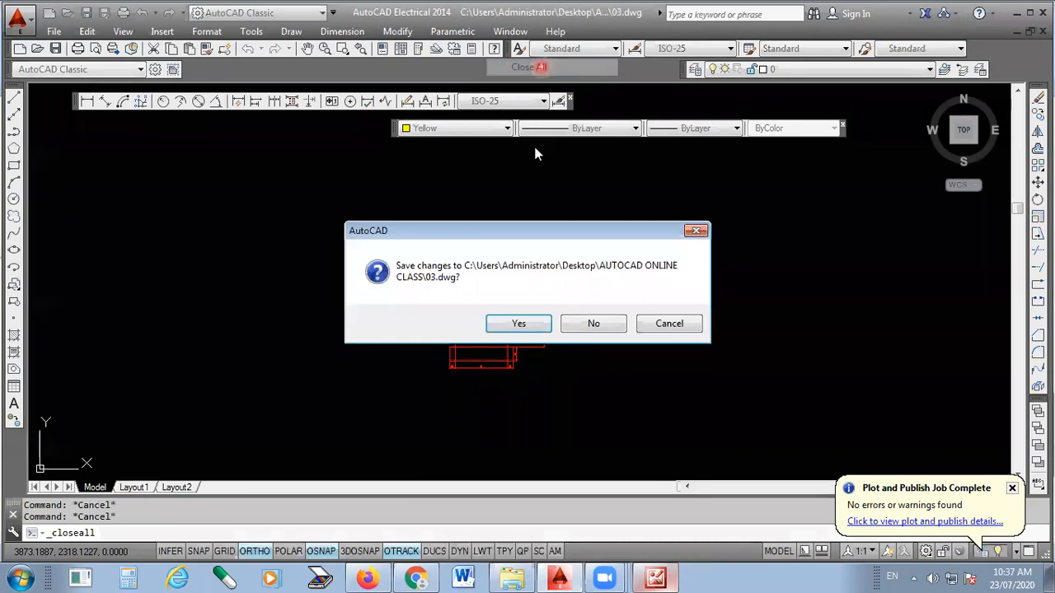
left_click(589, 329)
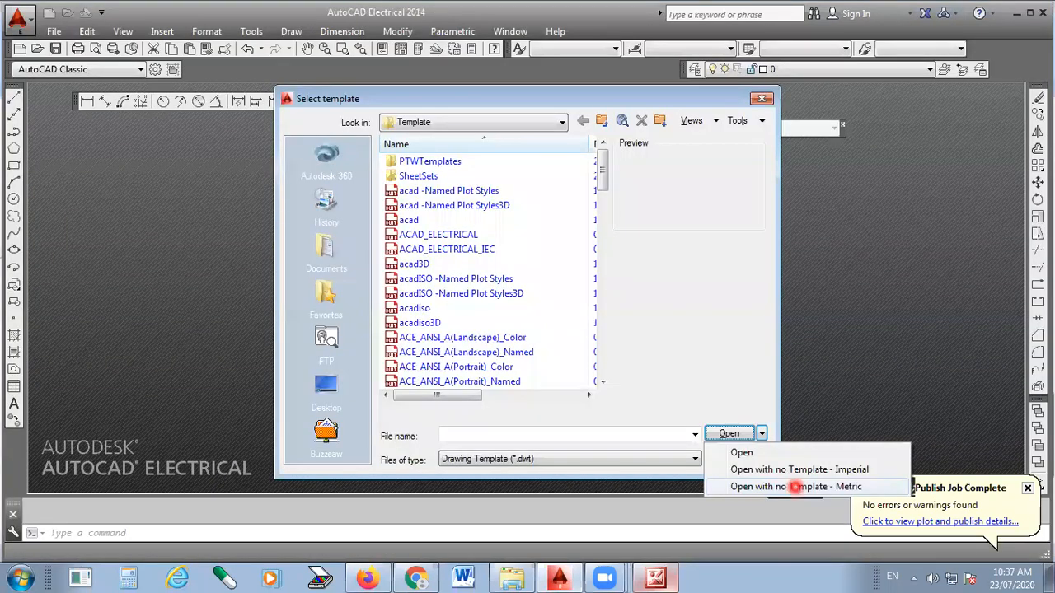
left_click(795, 486)
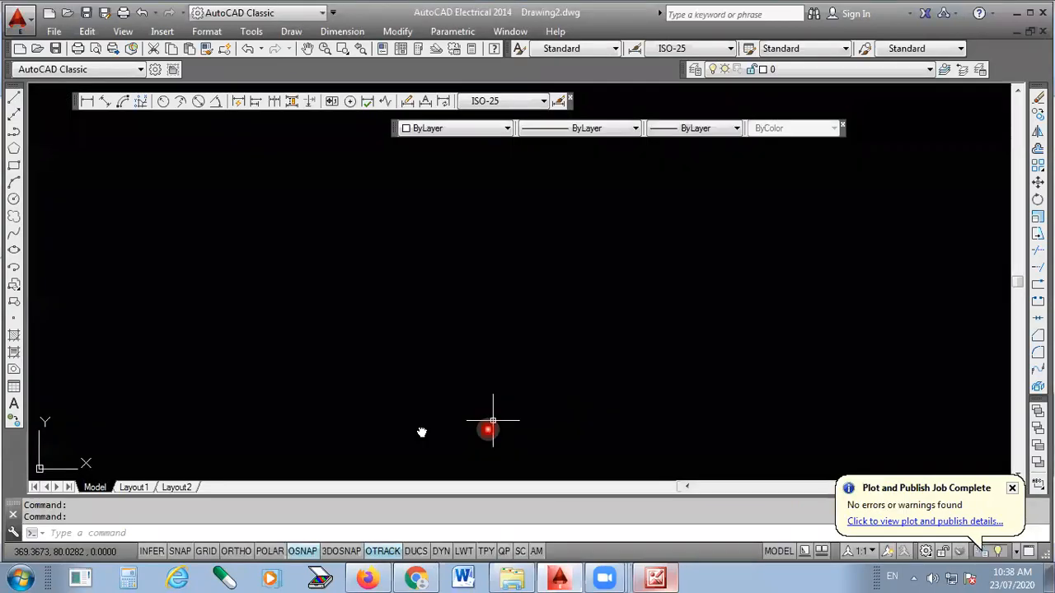
- Switch to the scanned reference picture in Microsoft Office 2010 and examine the title block table and its dimensions
left_click(656, 578)
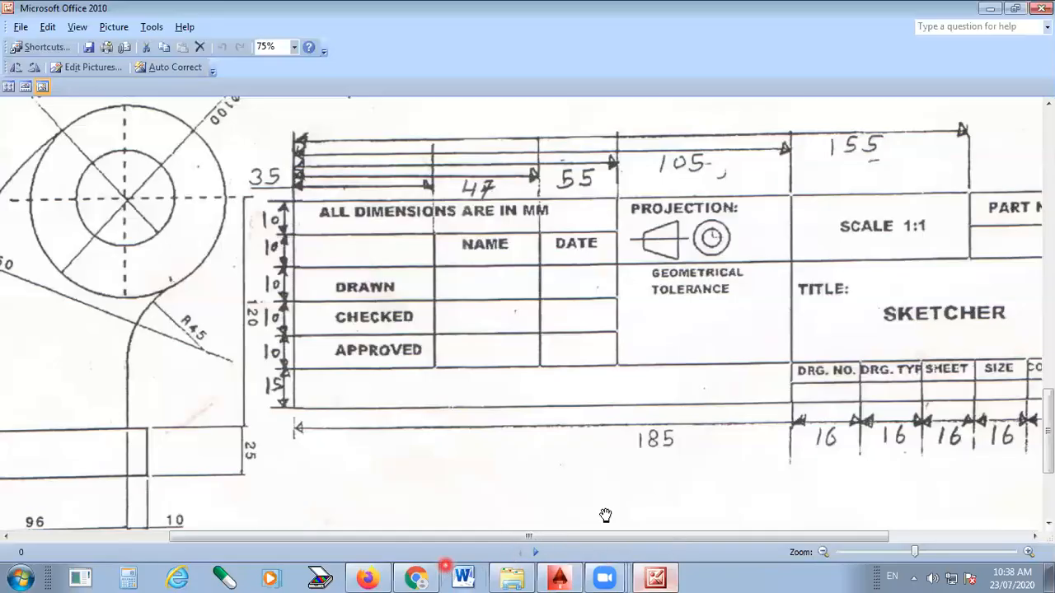
left_click_drag(606, 536, 693, 537)
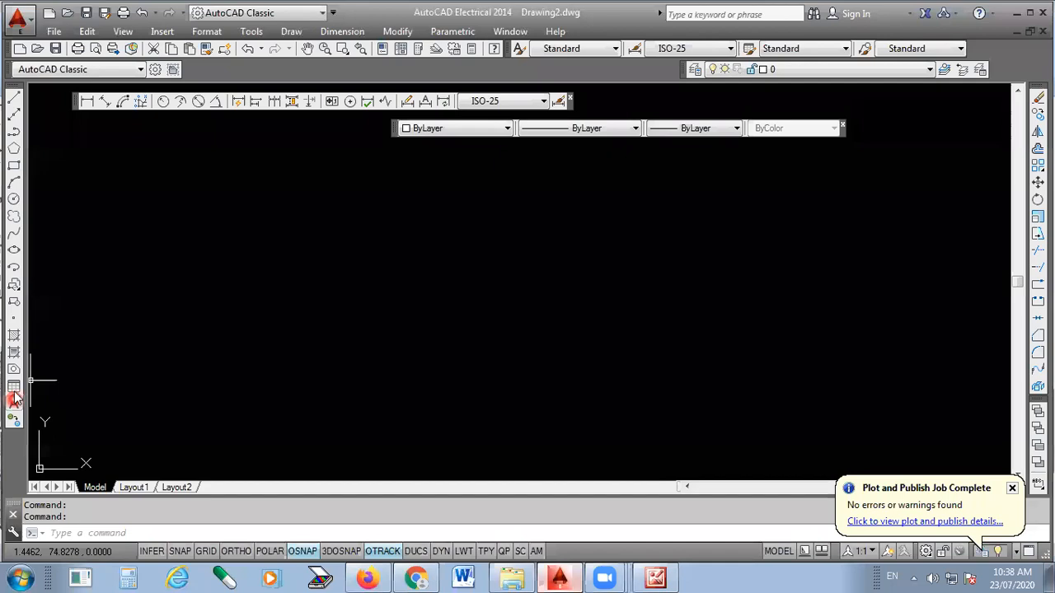
- Float the Draw toolbar over the drawing area and dock it back in its original place
left_click_drag(14, 89, 462, 277)
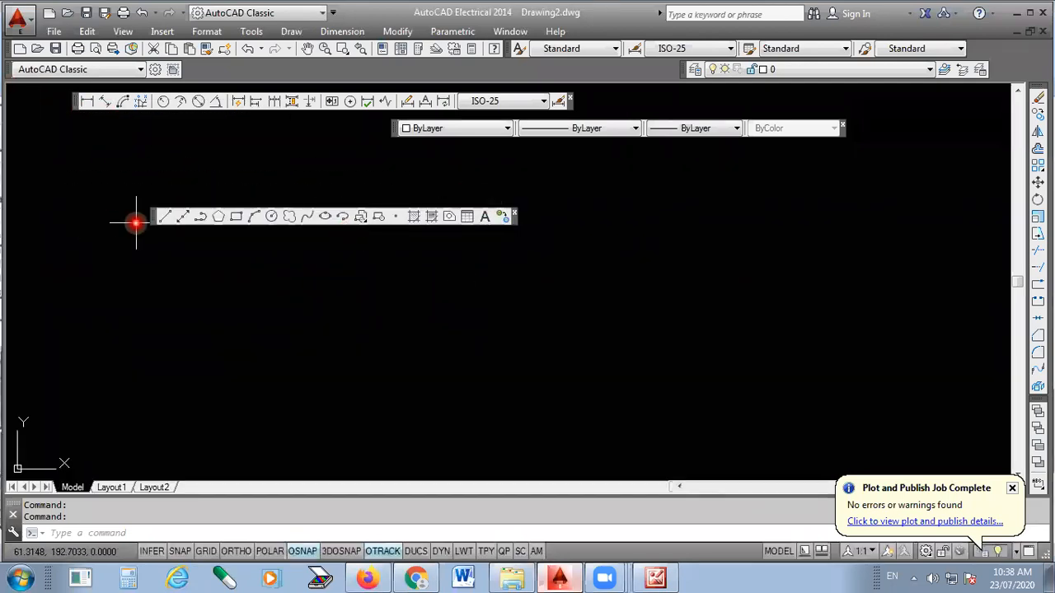
mouse_move(154, 219)
left_mouse_down()
mouse_move(2, 234)
mouse_move(12, 239)
left_mouse_up()
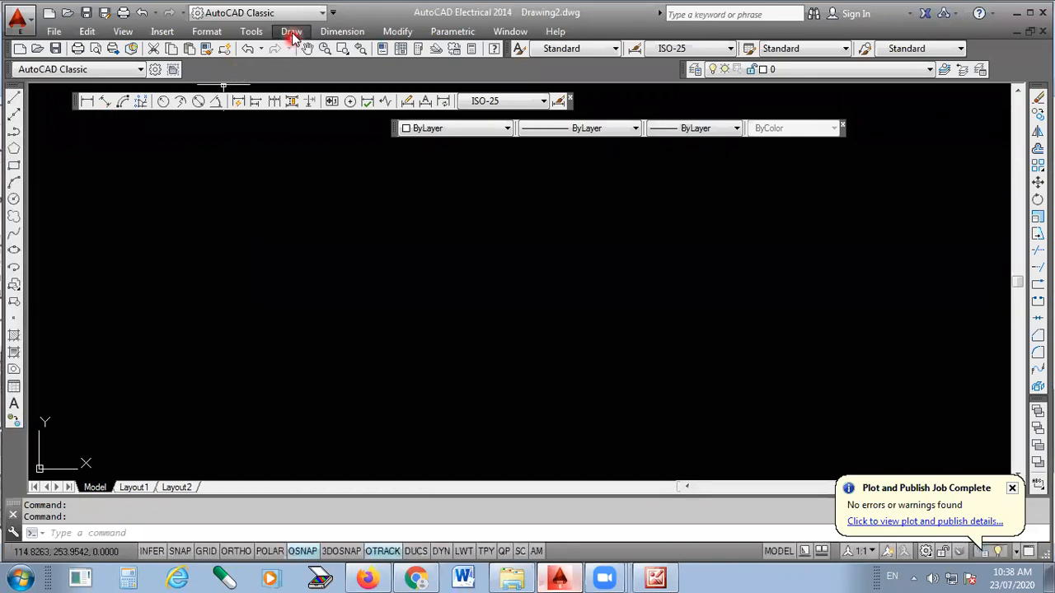
- Insert a table with 5 columns of width 63.5, one data row and title and header rows, leaving its cells empty
left_click(292, 33)
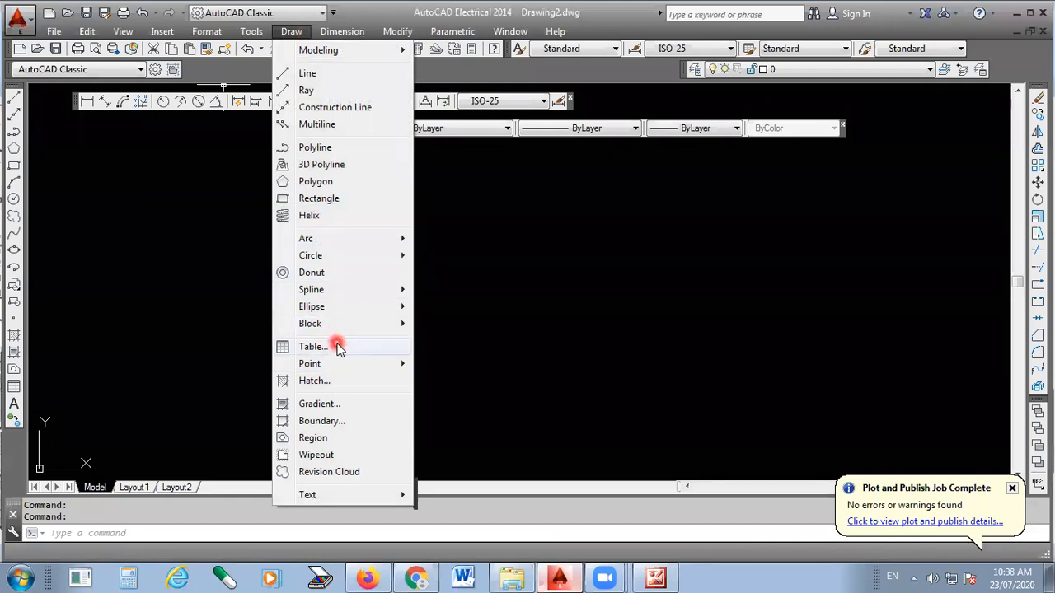
left_click(319, 349)
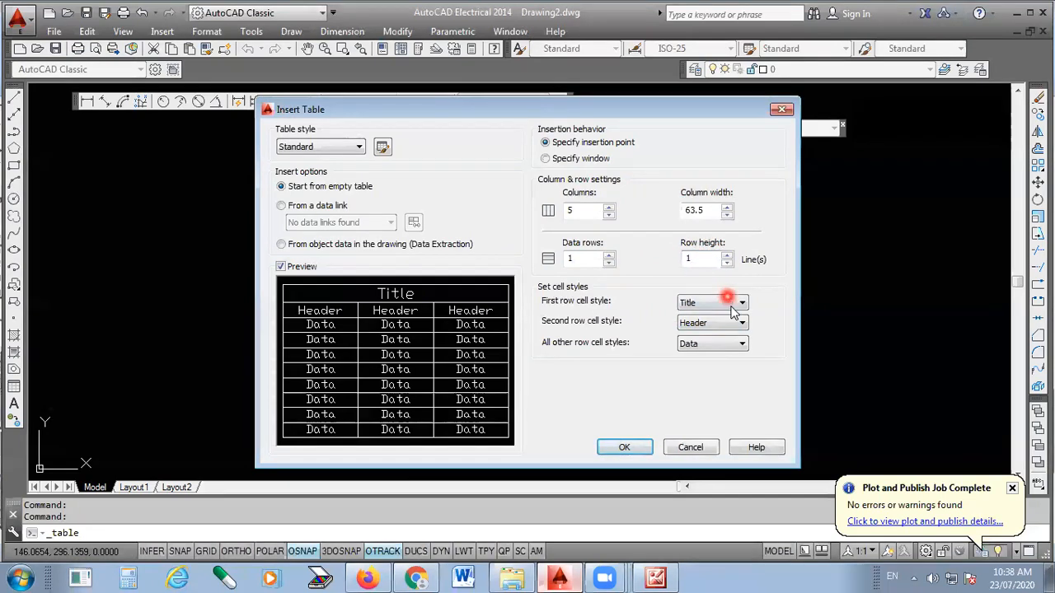
left_click(729, 324)
left_click(729, 325)
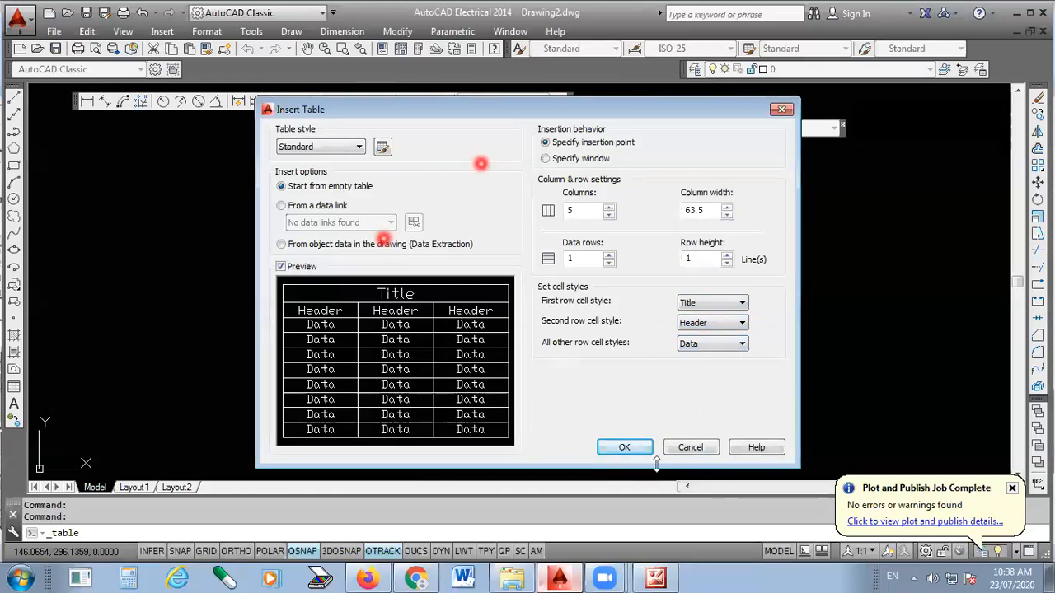
key("Return")
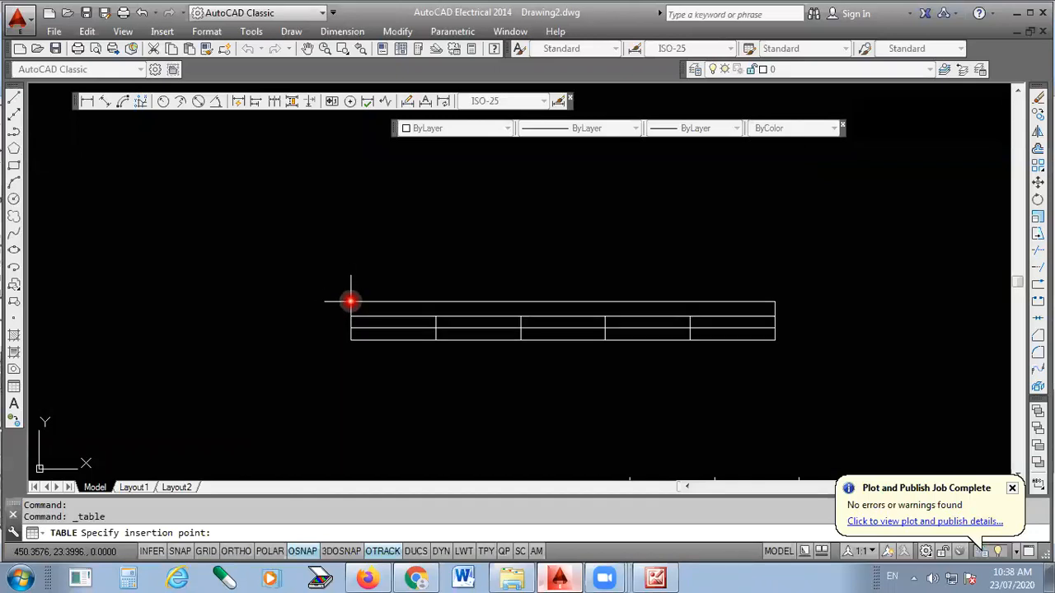
left_click(350, 294)
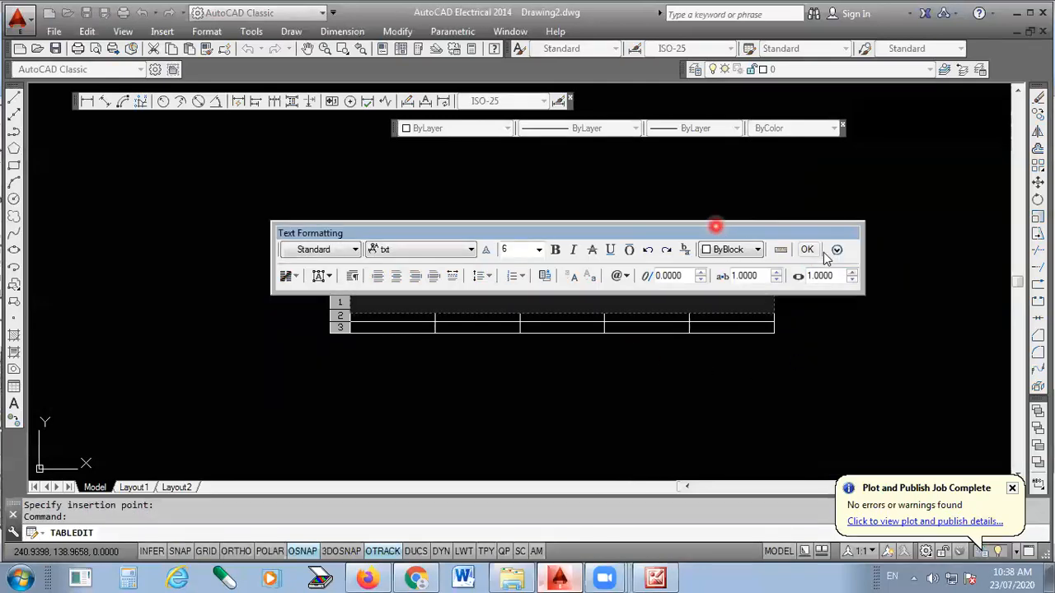
left_click(600, 365)
scroll(599, 365, "up", 1)
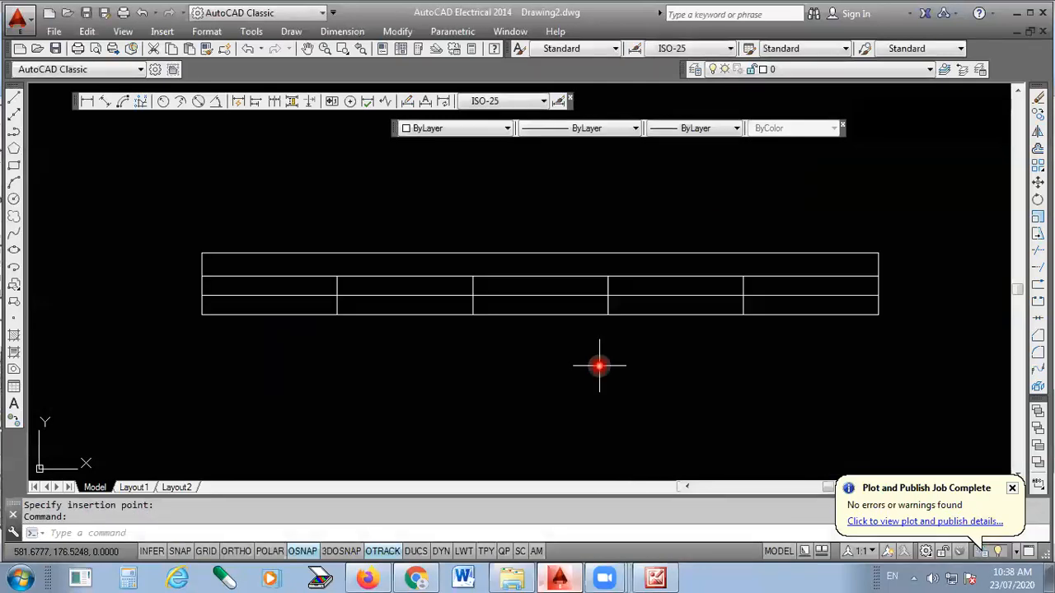
scroll(532, 269, "up", 1)
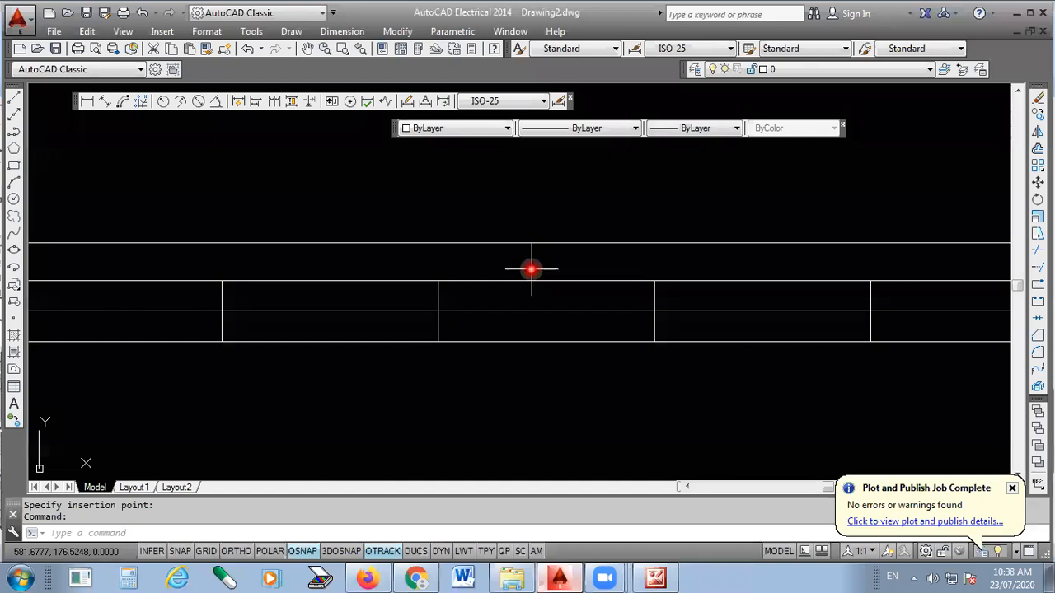
scroll(520, 265, "down", 1)
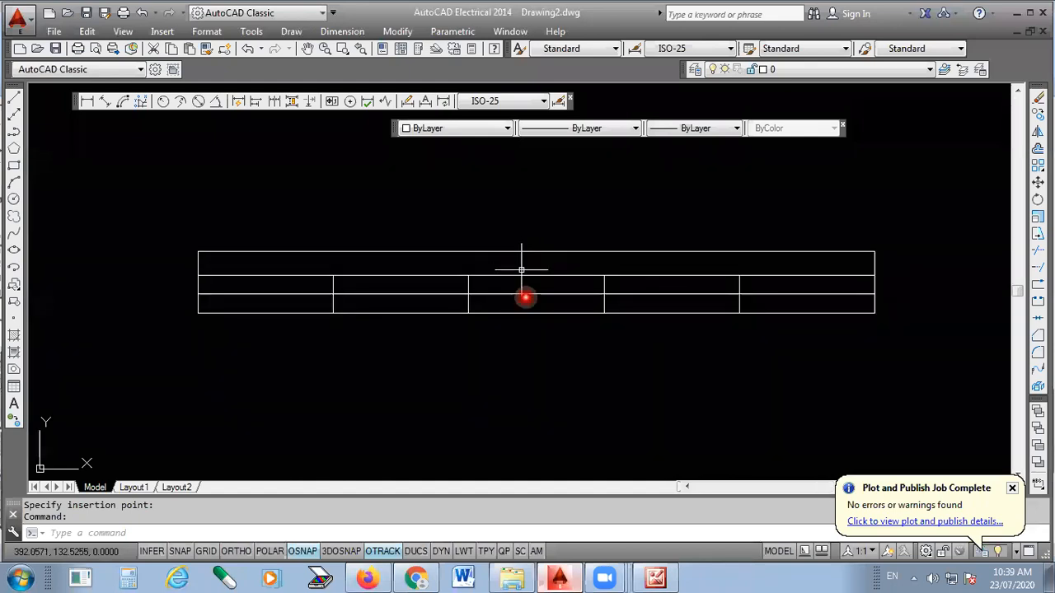
- Check the scanned title block in Microsoft Office 2010, return to AutoCAD and enter ALL DIMENSION ARE IN MM in the table's title row
left_click(656, 577)
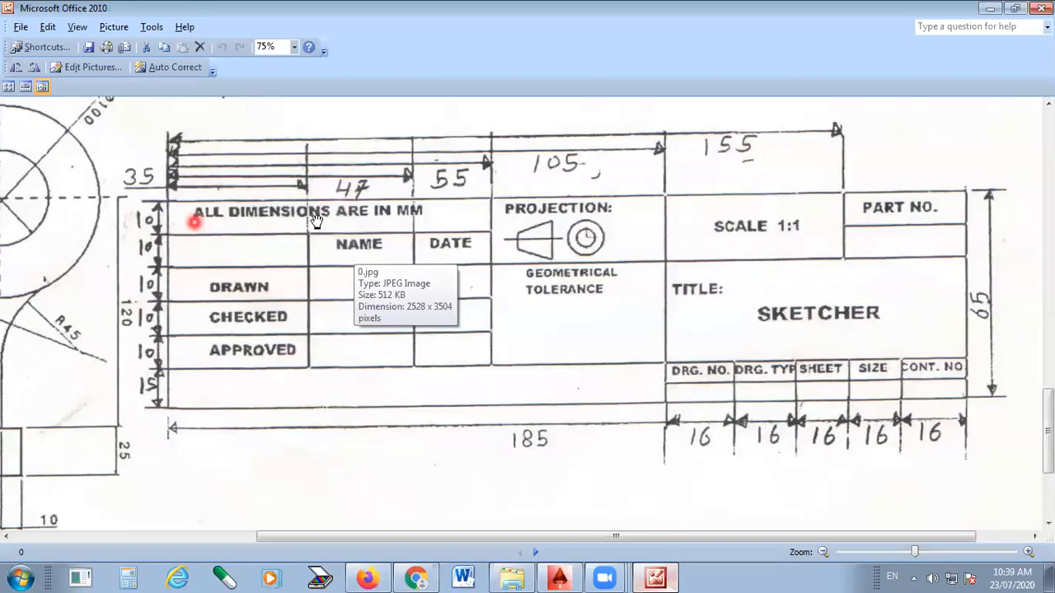
left_click(576, 468)
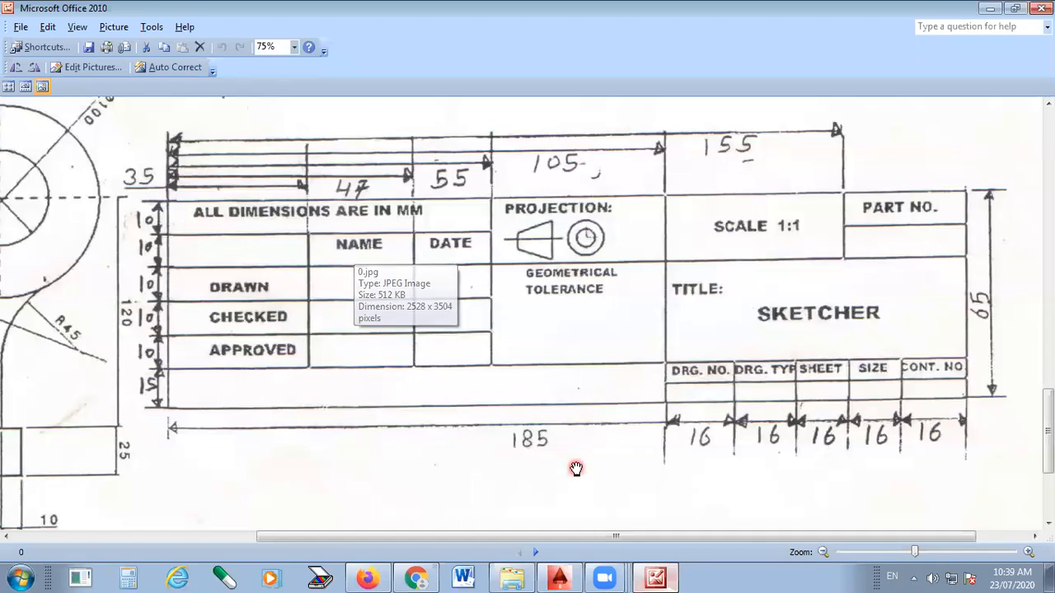
left_click(560, 577)
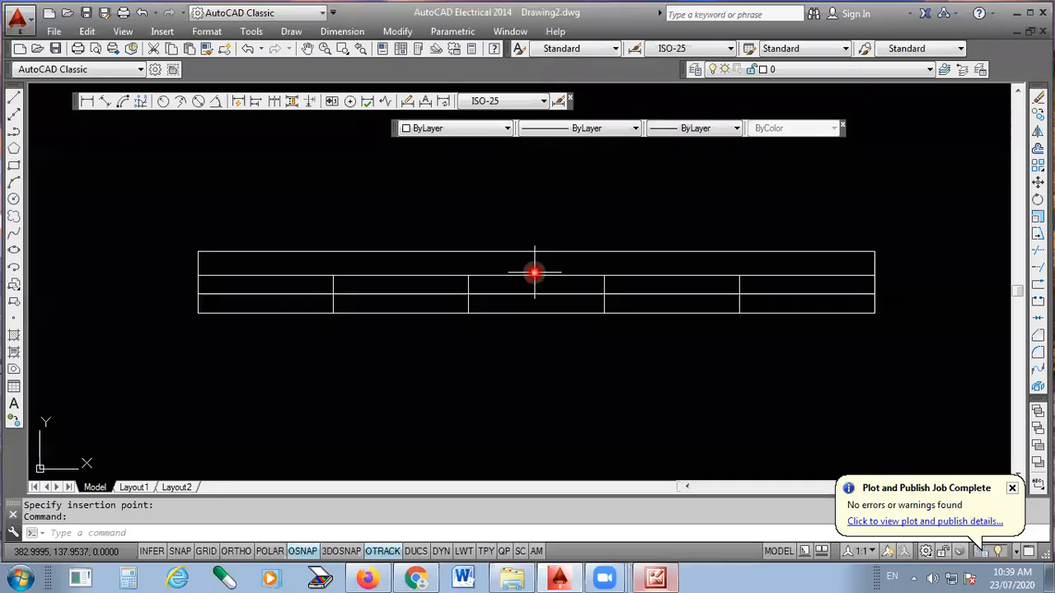
left_click(511, 262)
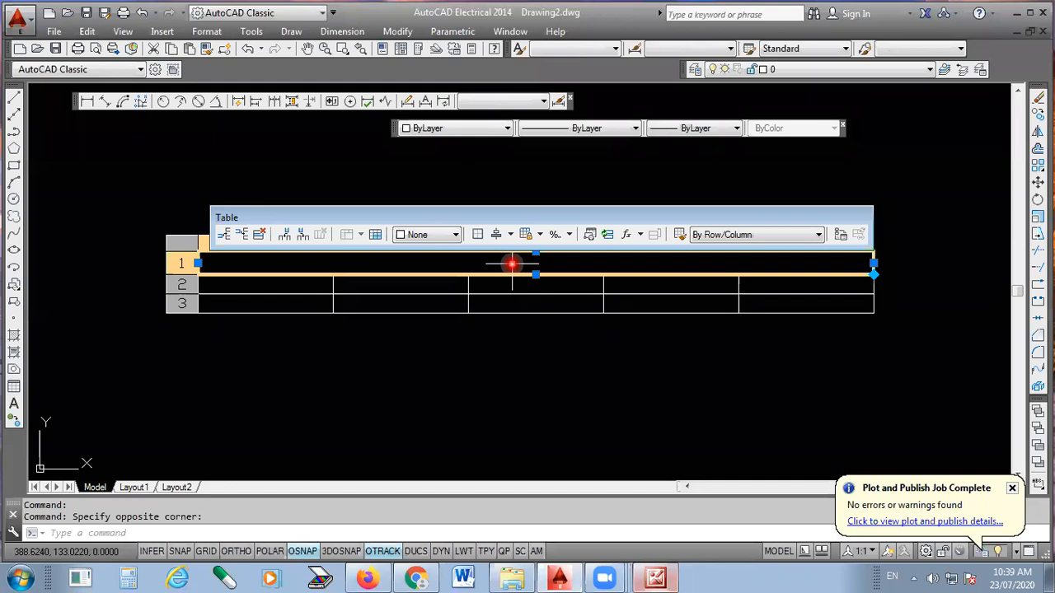
left_click(511, 264)
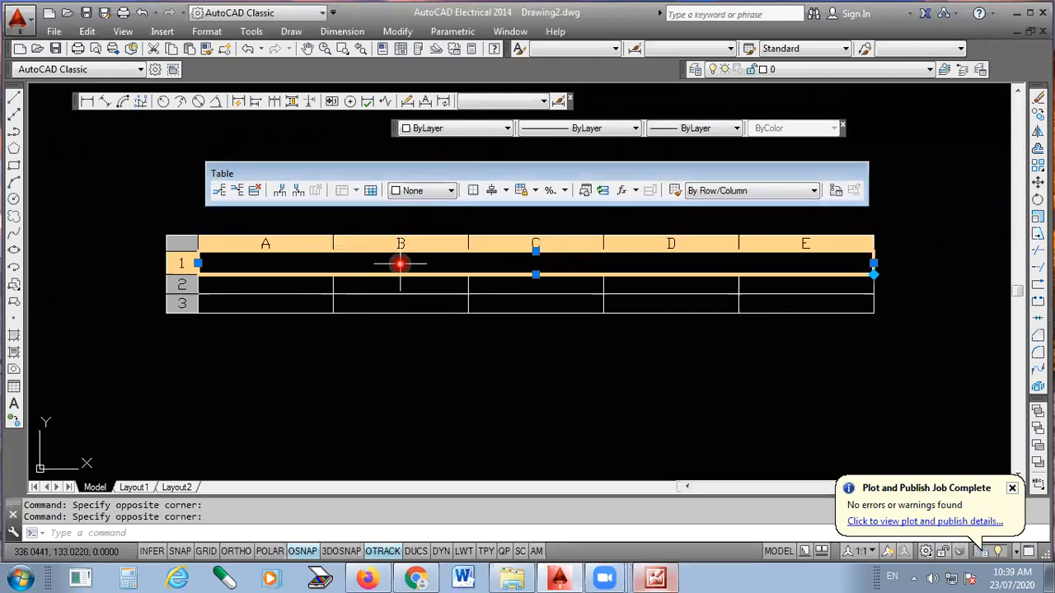
double_click(399, 264)
type("all")
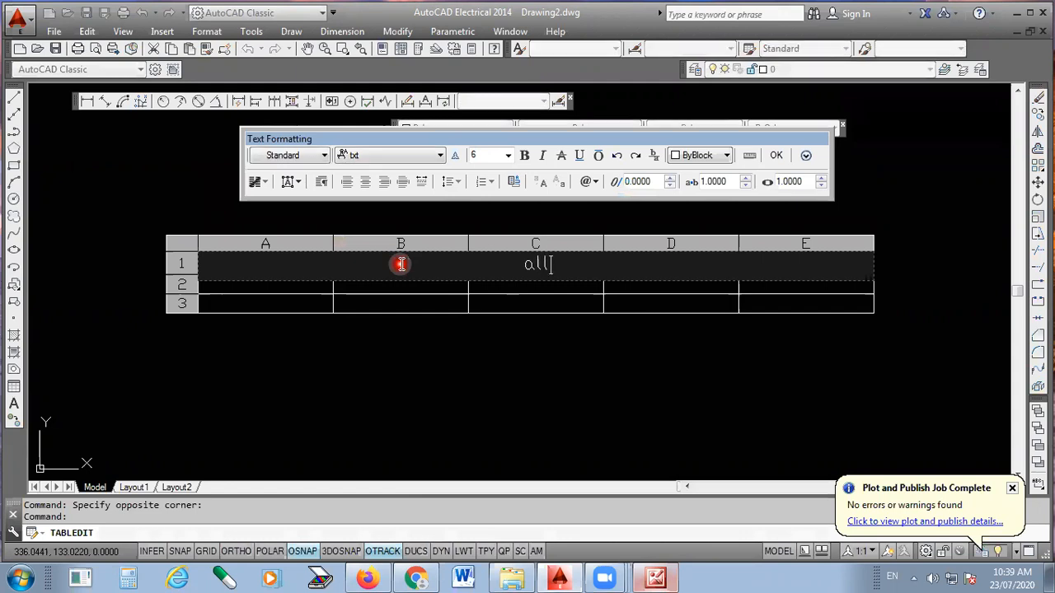
key("BackSpace")
key("BackSpace")
key("BackSpace")
type("ALL ")
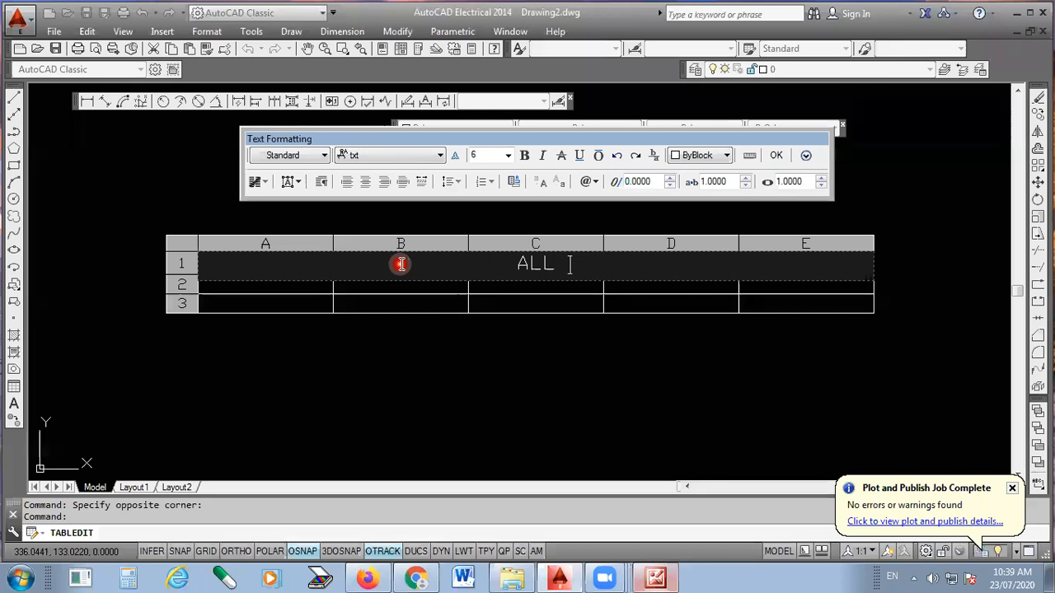
type("DIMENSION ")
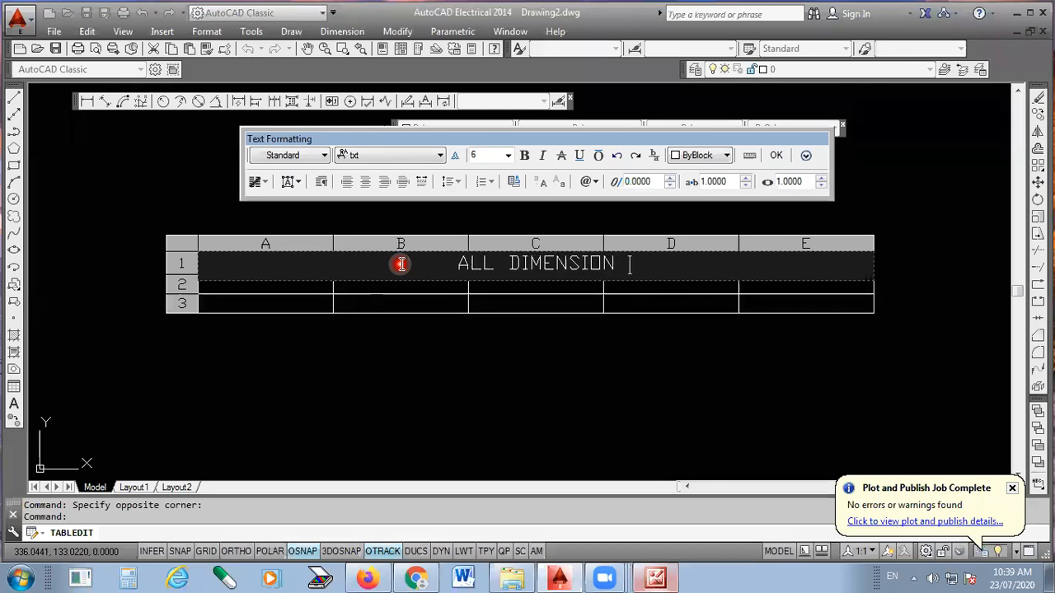
type("ARE IN MM")
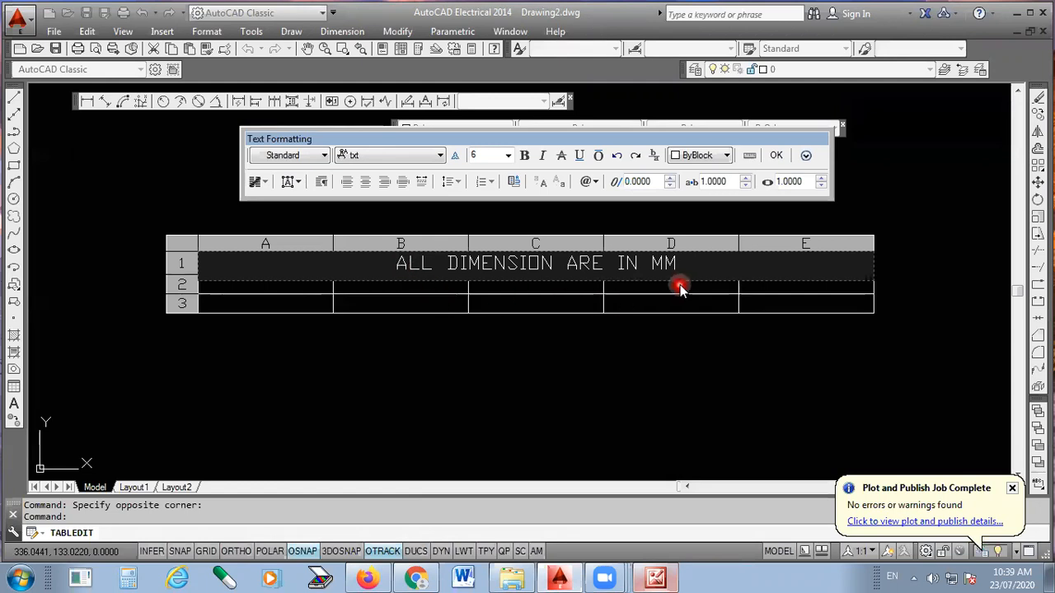
left_click(779, 157)
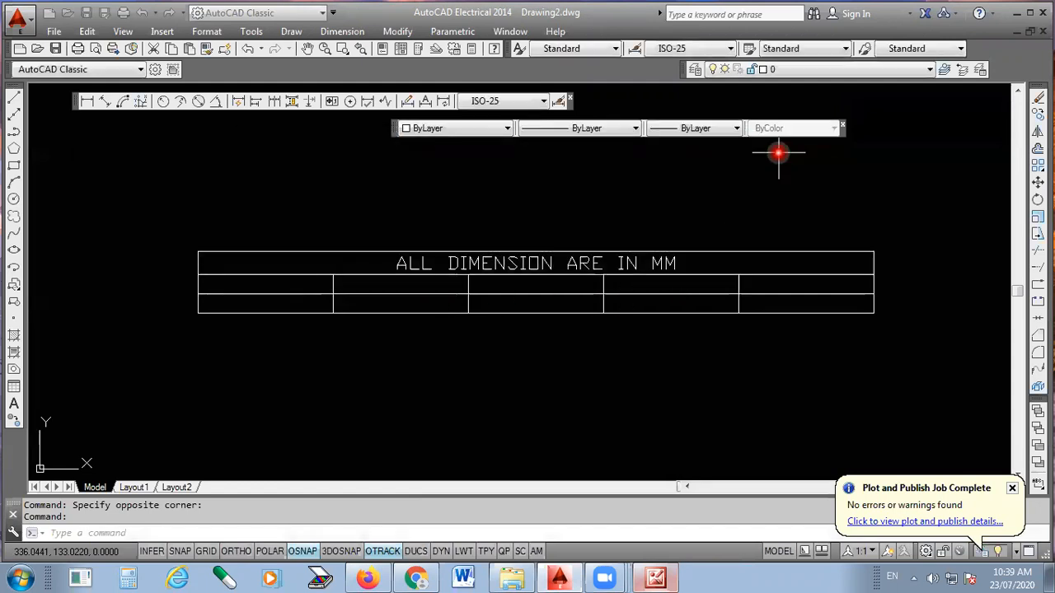
- Enter the person's full name in the first cell of the table's second row
scroll(554, 273, "up", 1)
scroll(555, 272, "down", 1)
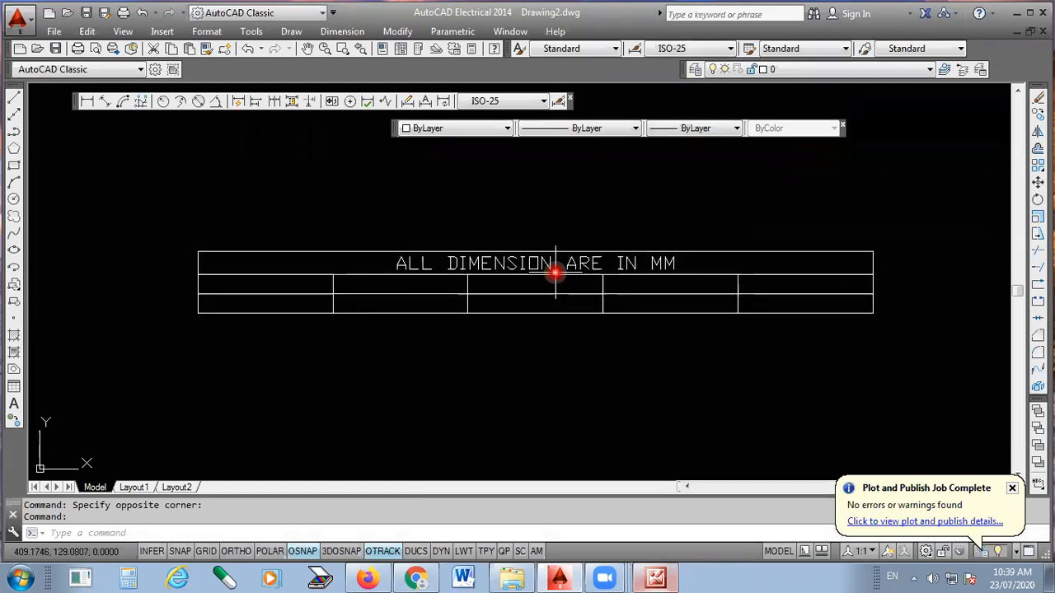
left_click(279, 286)
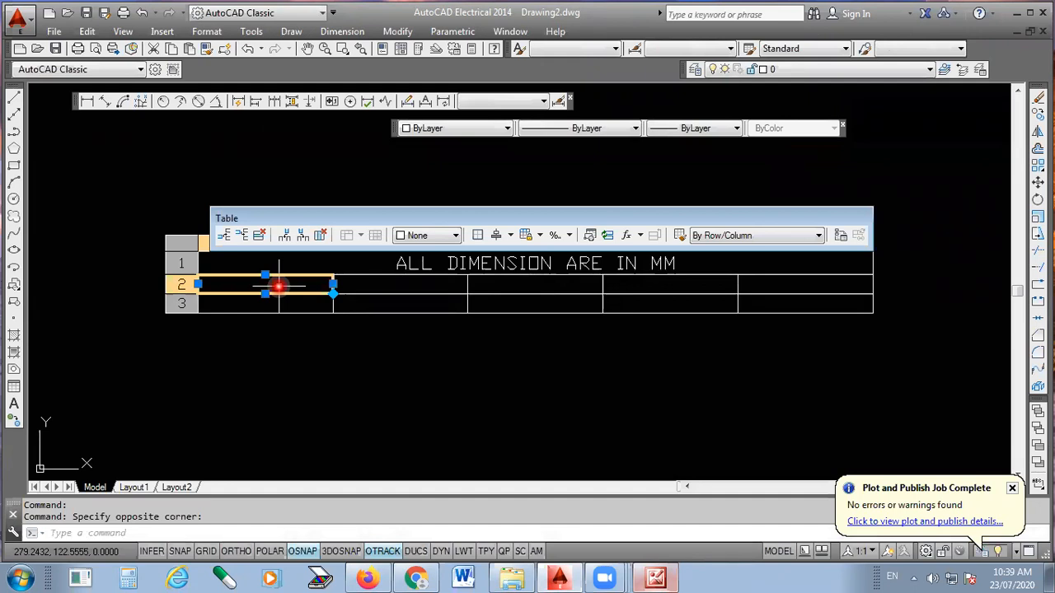
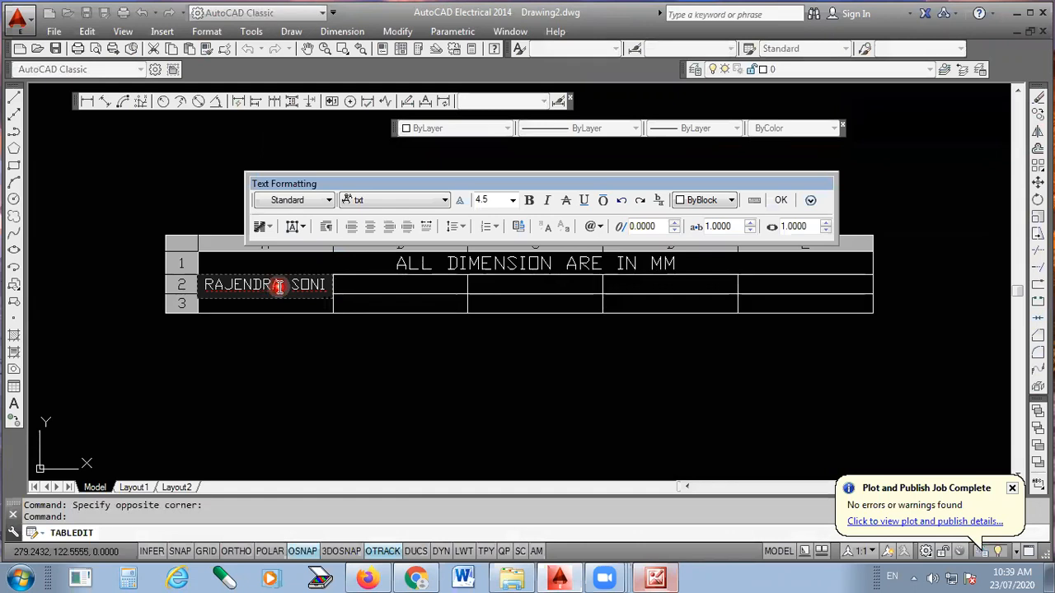
left_click(781, 203)
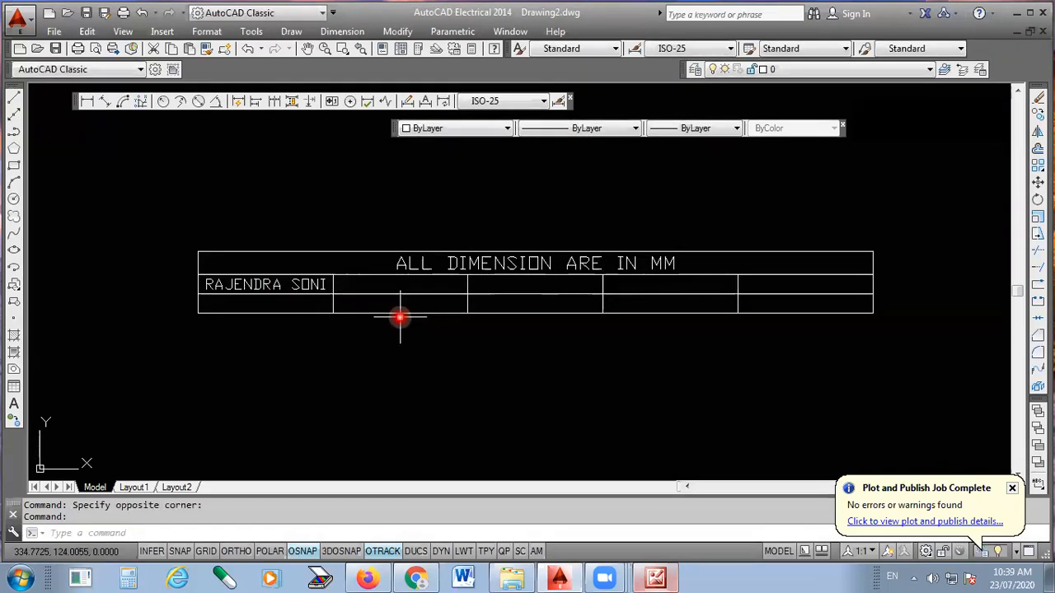
- Enter ENGINEER in the second cell of the table's second row
left_click(398, 283)
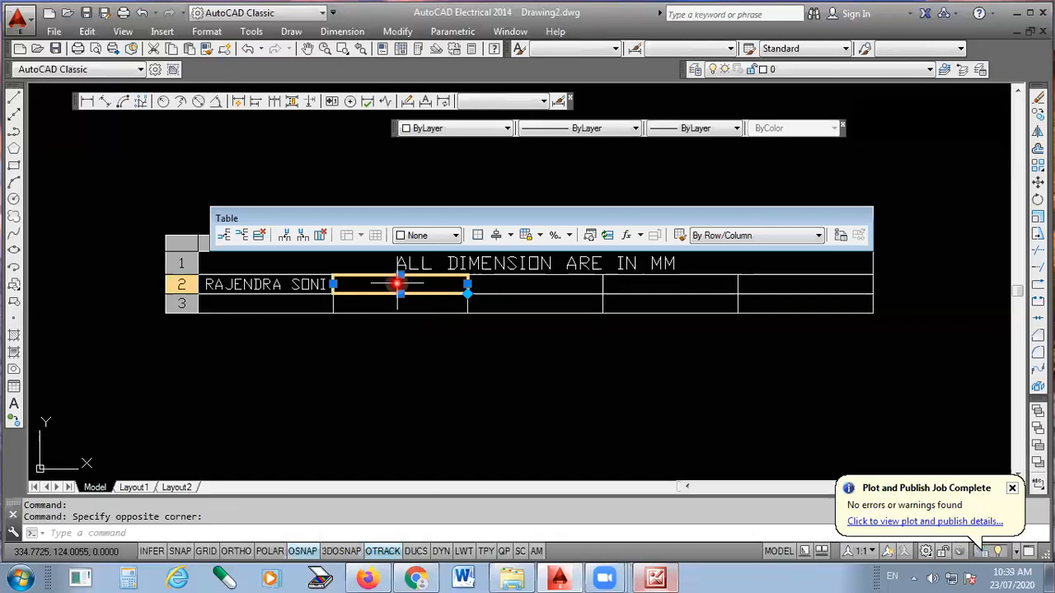
double_click(398, 284)
type("EN")
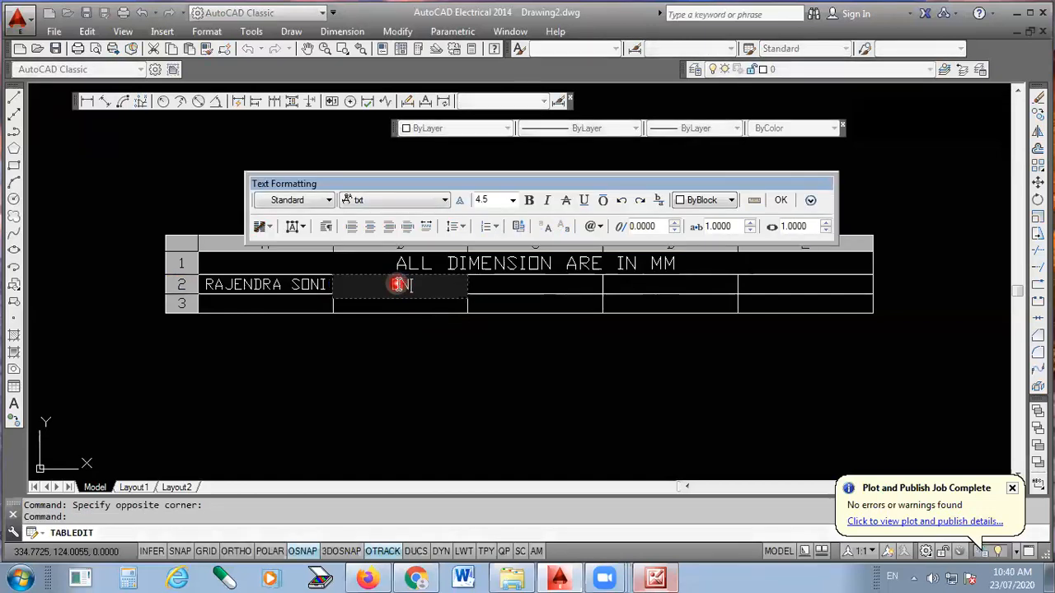
type("GINEER")
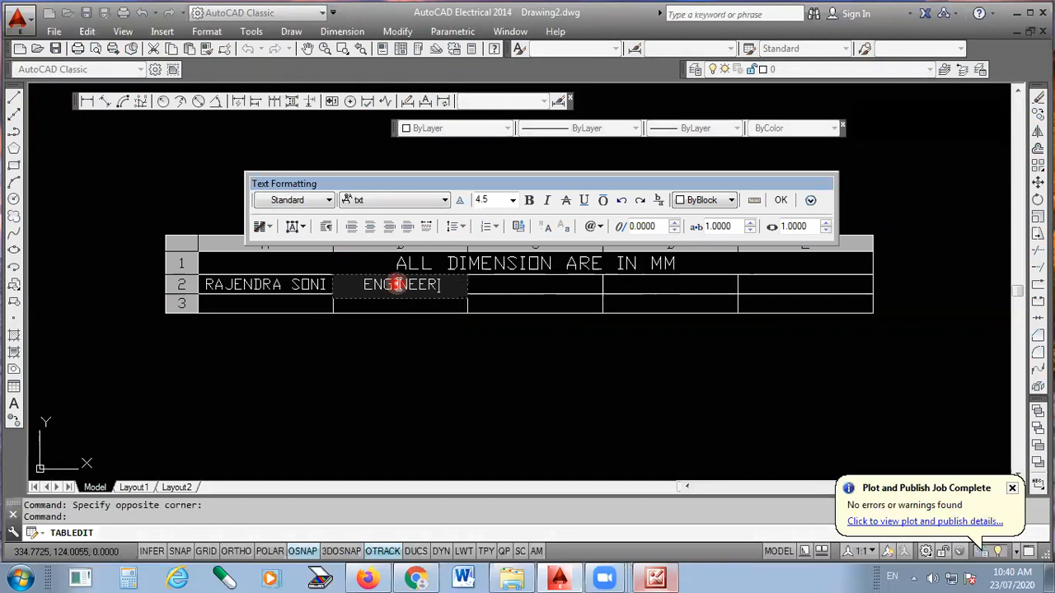
left_click(781, 200)
- Enter DRW NAME in the third cell of the table's second row
left_click(513, 286)
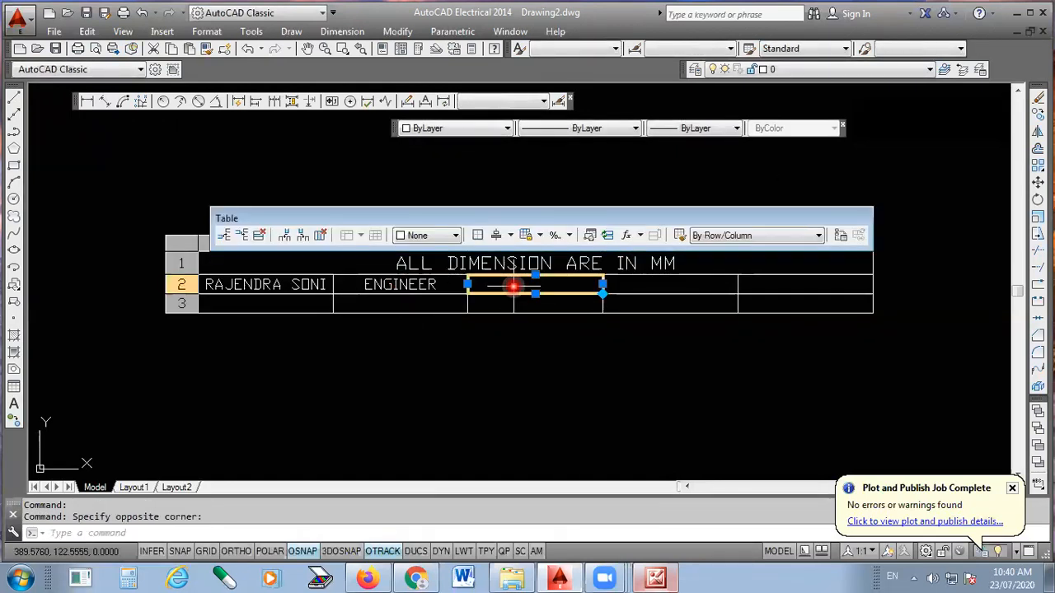
double_click(513, 286)
type("DRW")
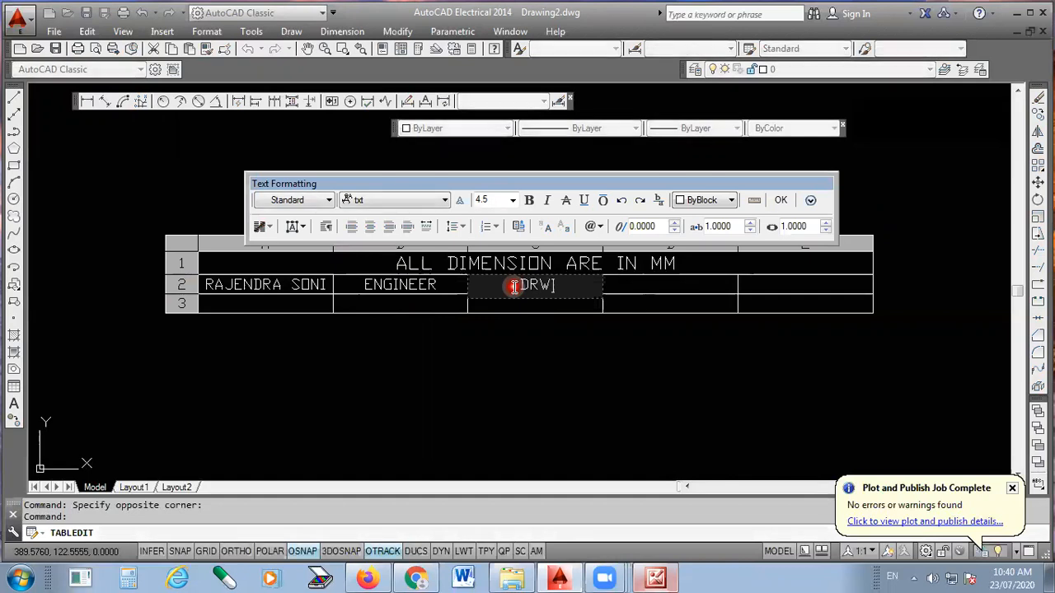
type(" NAME")
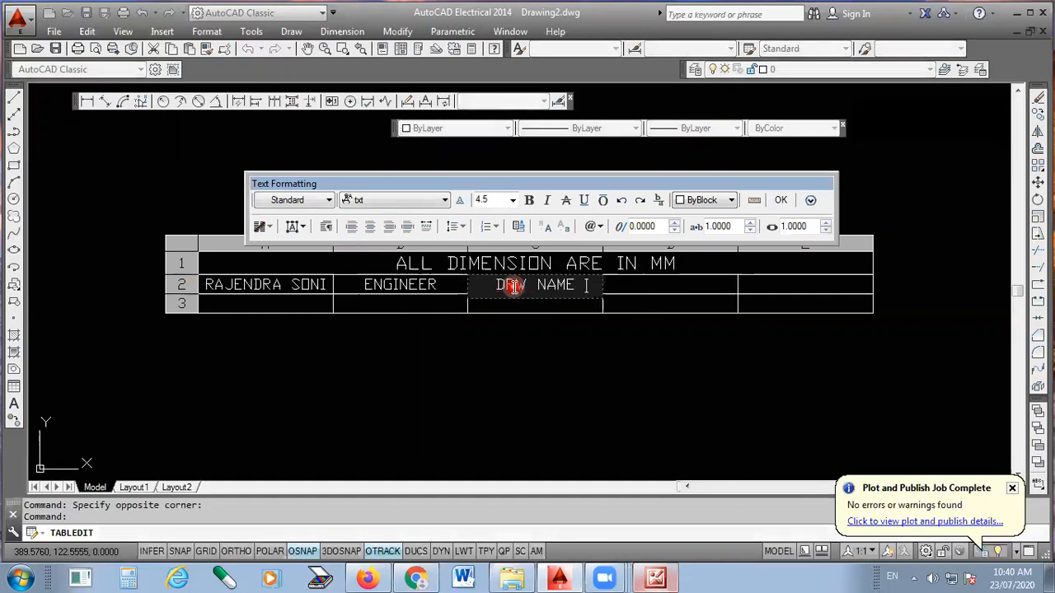
left_click(674, 291)
type("se")
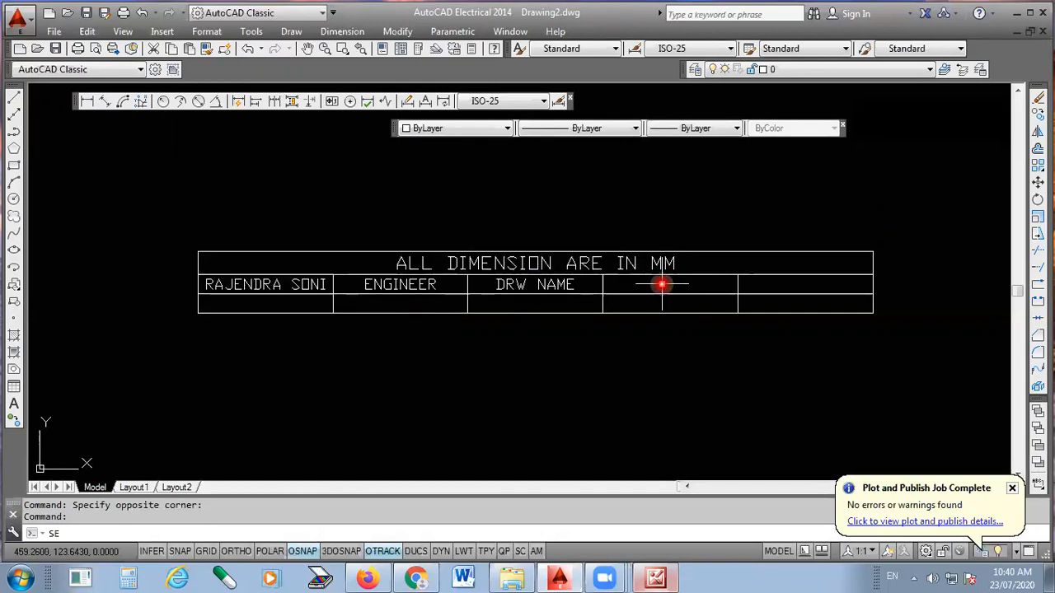
type("s")
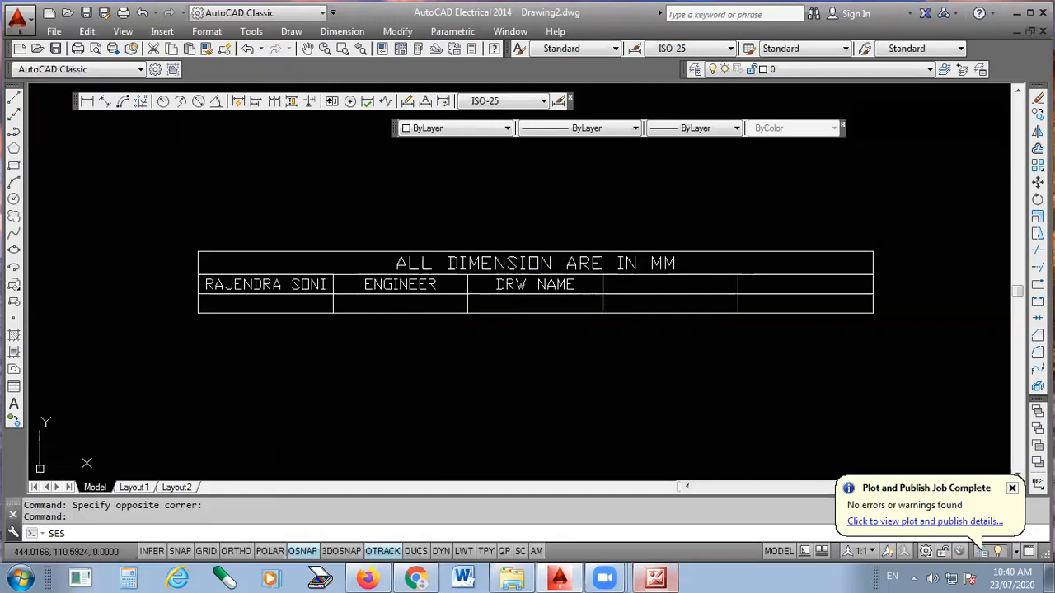
- Enter SECTION in the fourth cell of the table's second row
left_click(641, 285)
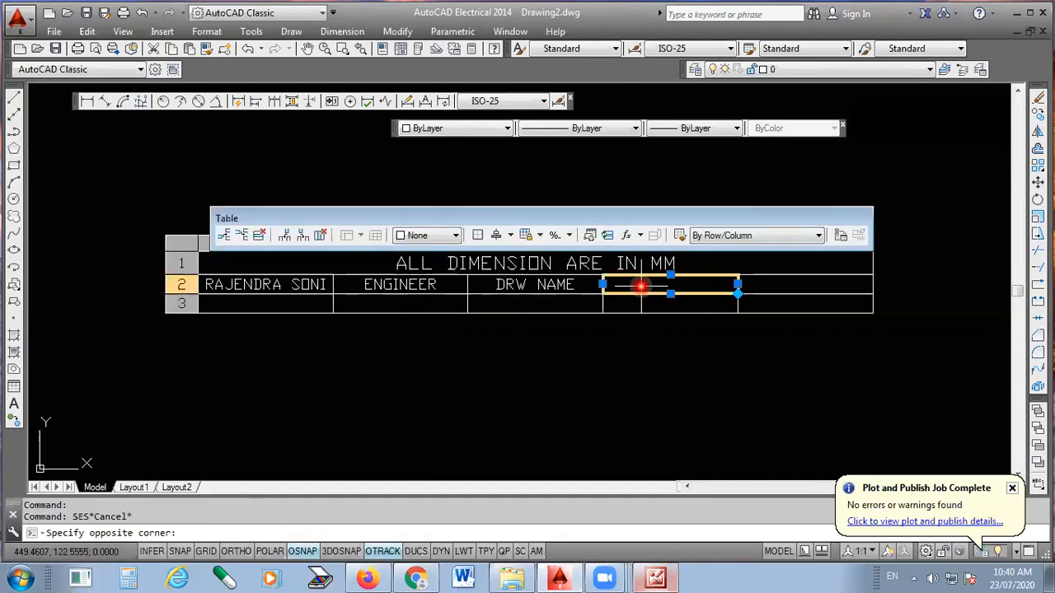
type("SECTION")
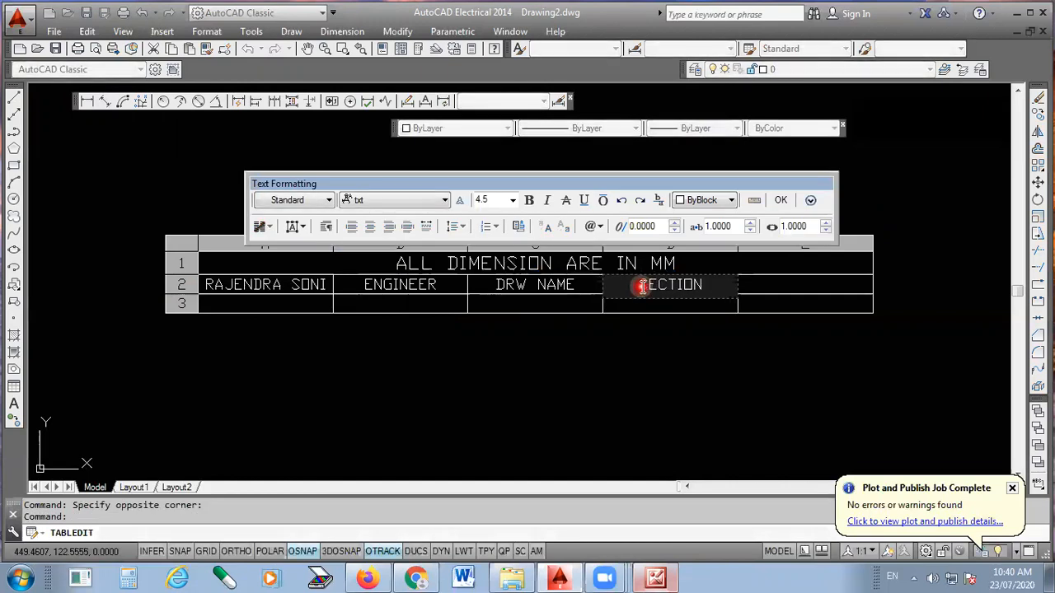
left_click(547, 355)
- Enter 005 in the cell below DRW NAME in the table's third row
left_click(520, 303)
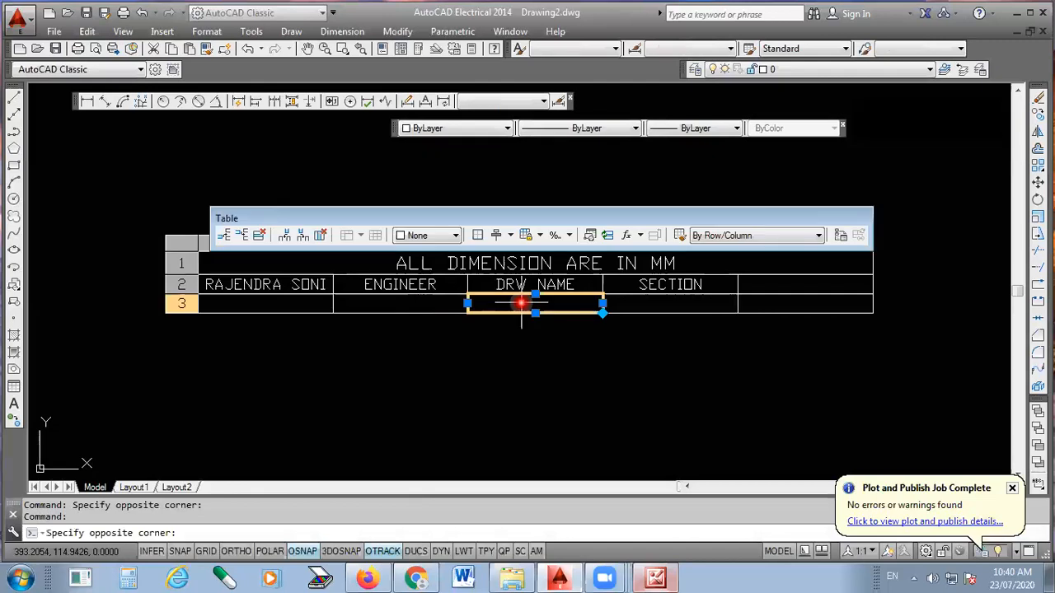
double_click(521, 303)
type("005")
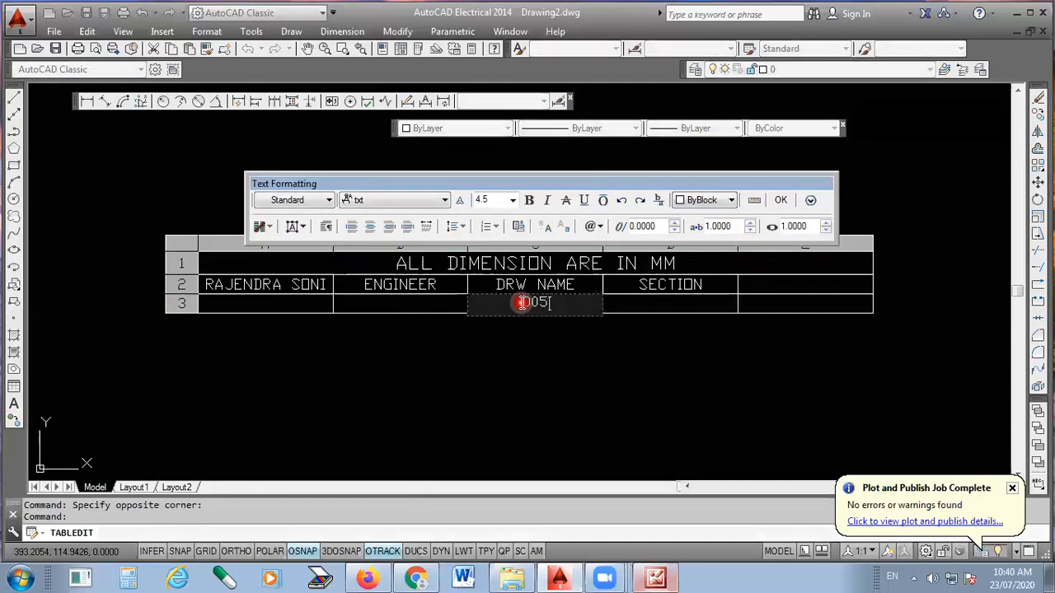
left_click(779, 200)
- Enter PRODUCTION in the cell below SECTION in the table's third row
left_click(684, 303)
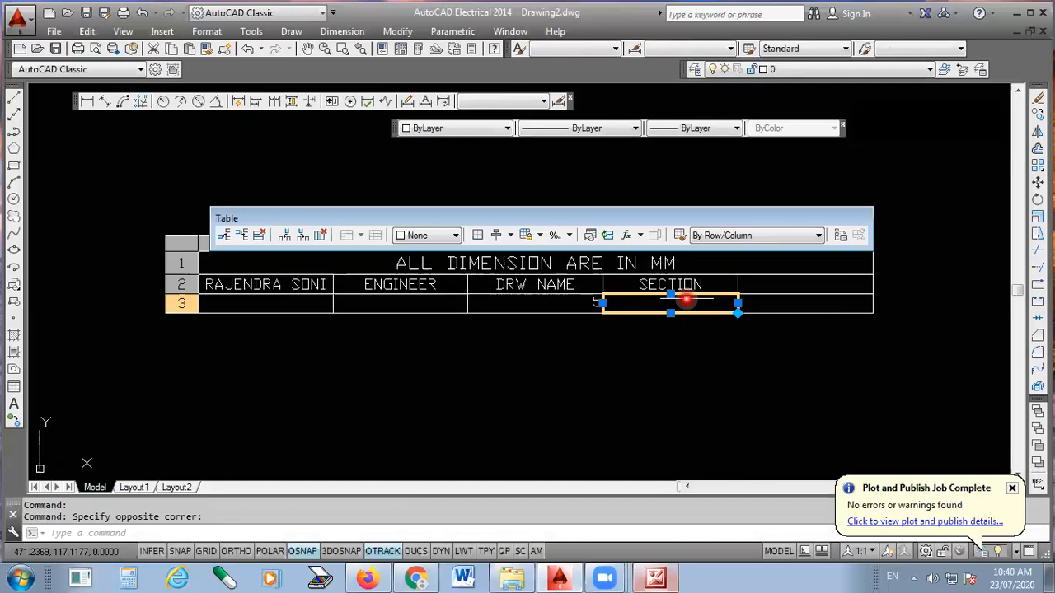
double_click(687, 301)
type("PRODUCTION")
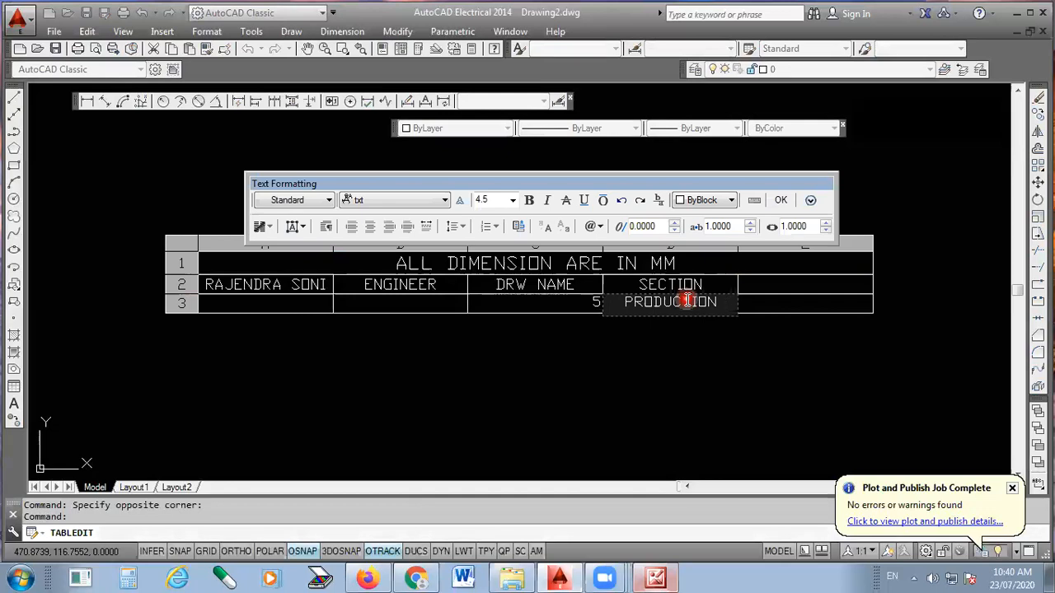
left_click(781, 200)
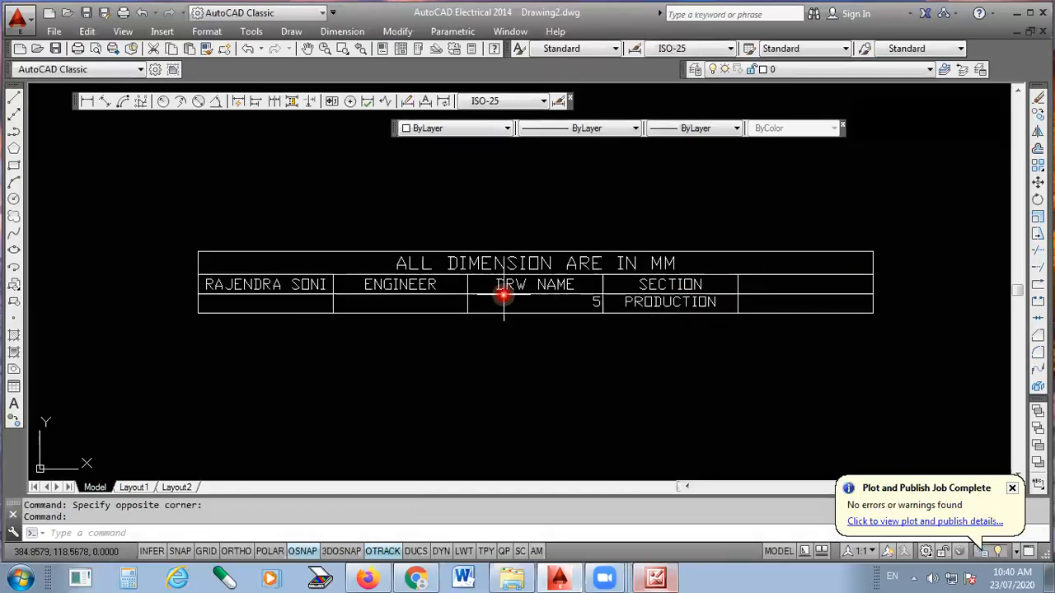
- Switch to the scanned title block picture, examine its cell layout and dimensions, and return to AutoCAD
left_click(657, 574)
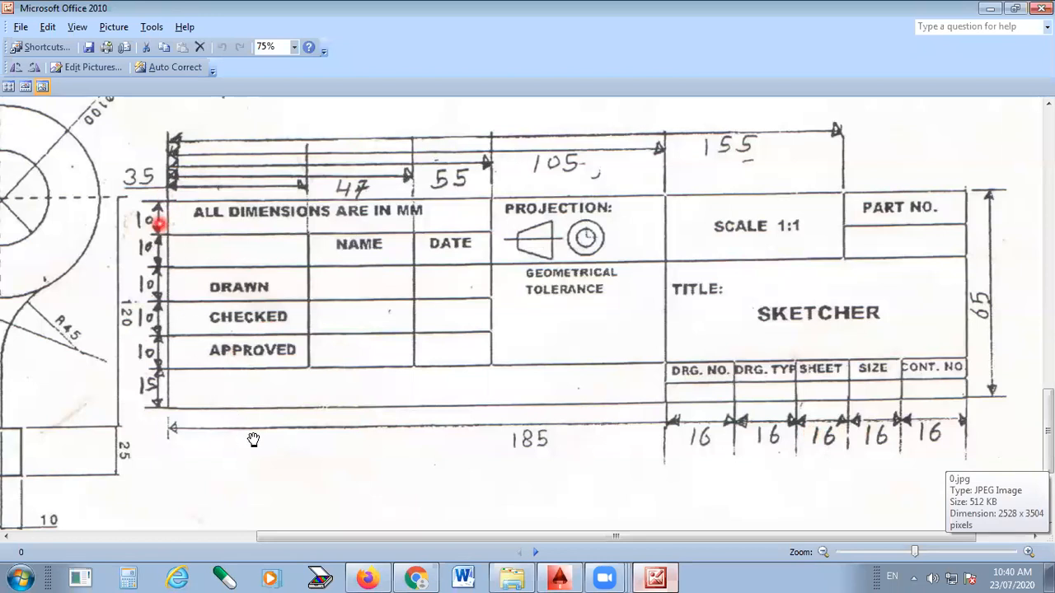
scroll(407, 408, "down", 1)
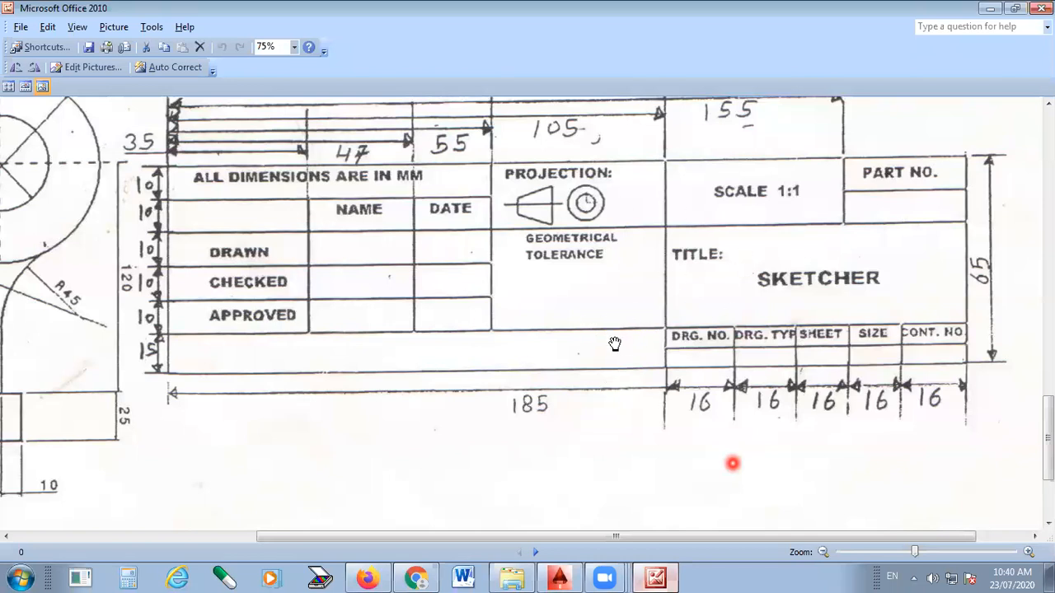
left_click_drag(716, 252, 704, 312)
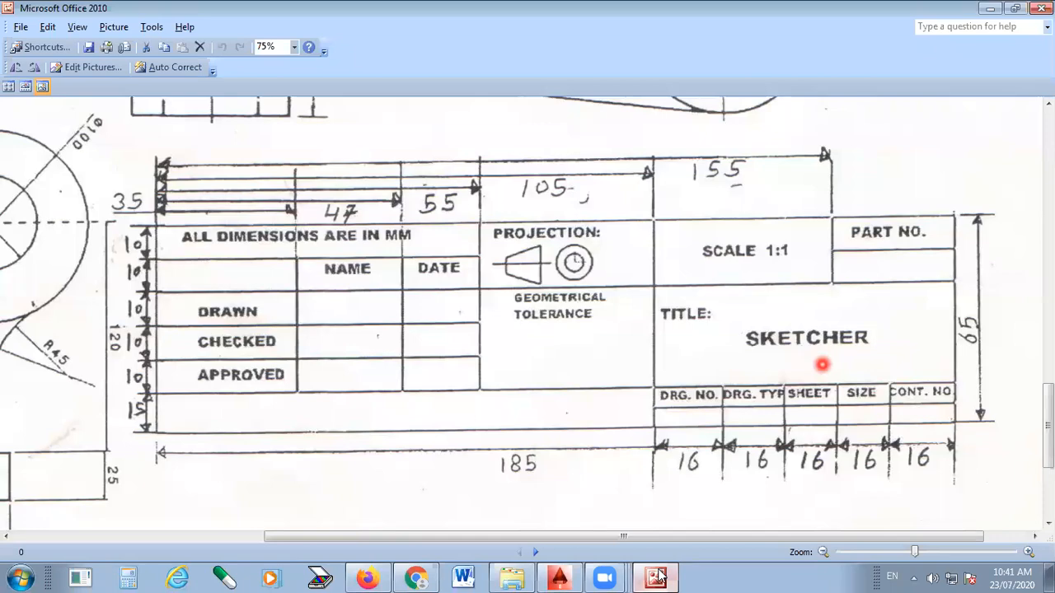
left_click(559, 579)
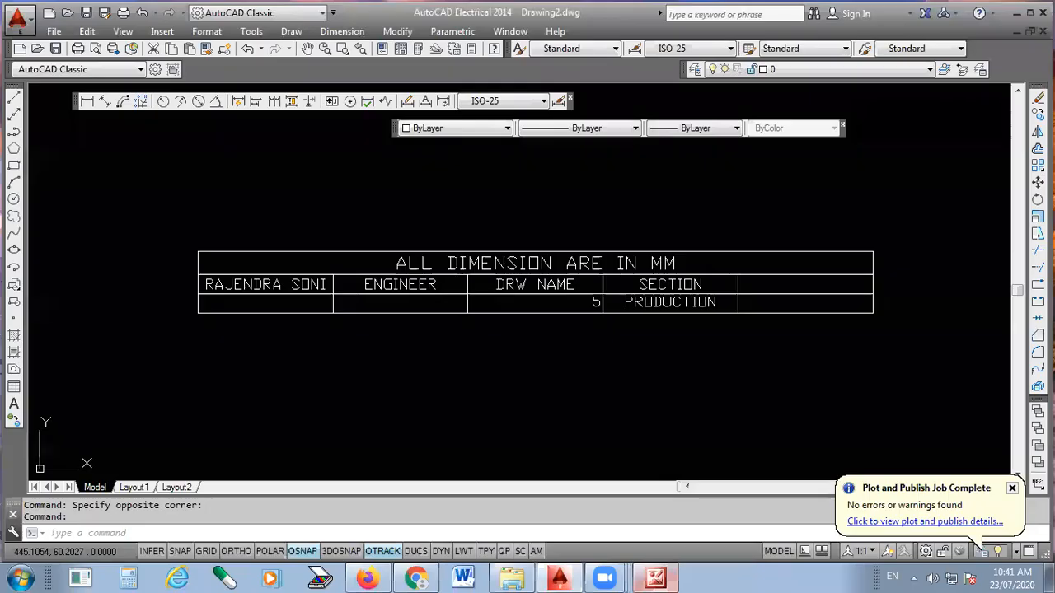
- Draw a wide rectangular outline from four lines in the empty space above the table
scroll(483, 399, "down", 2)
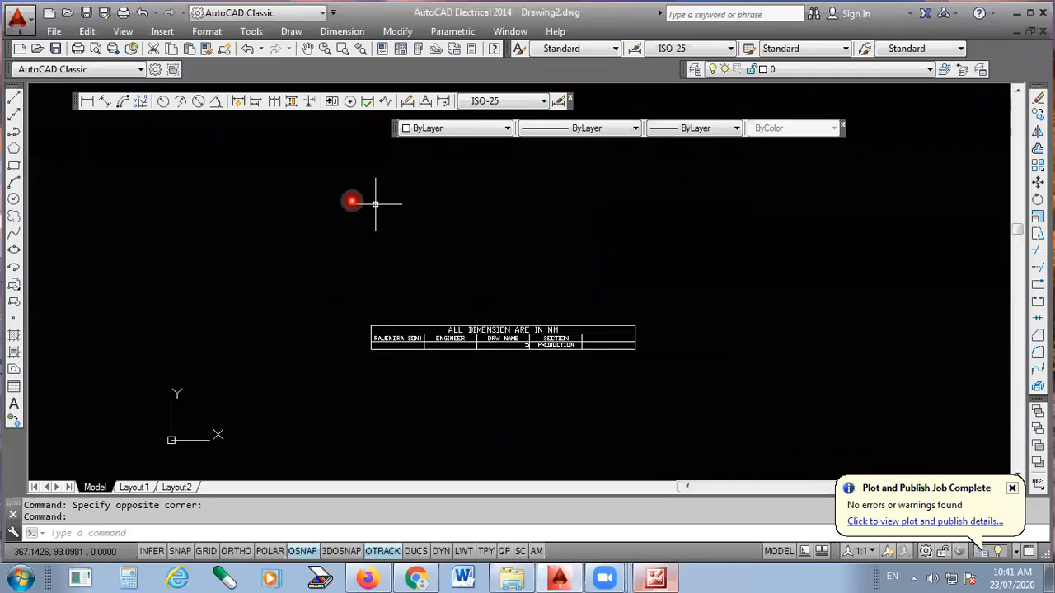
left_click(13, 96)
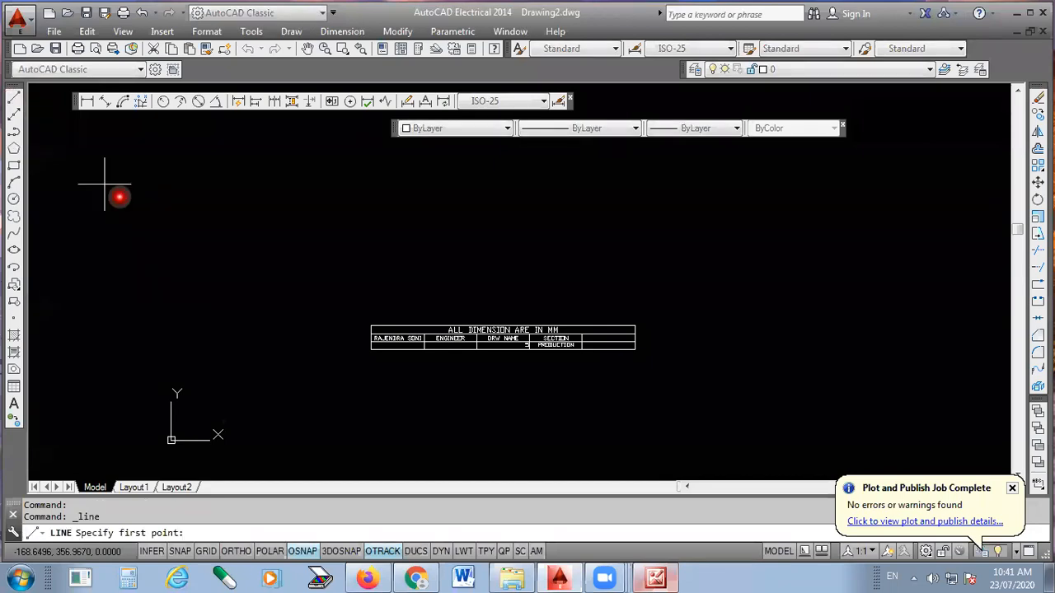
left_click(283, 288)
left_click(641, 288)
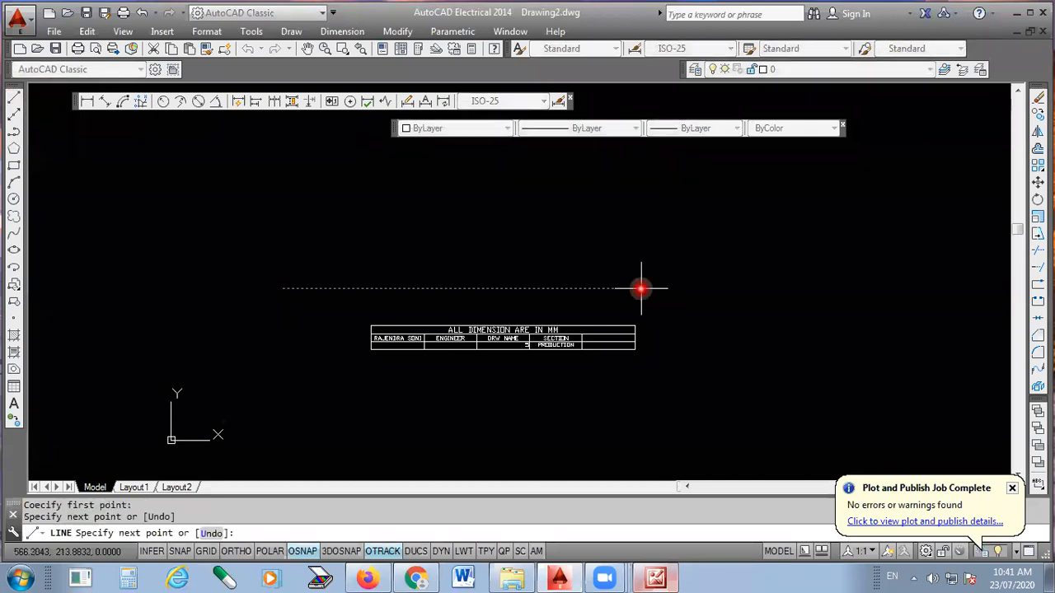
left_click(641, 198)
left_click(281, 199)
left_click(277, 293)
key("Return")
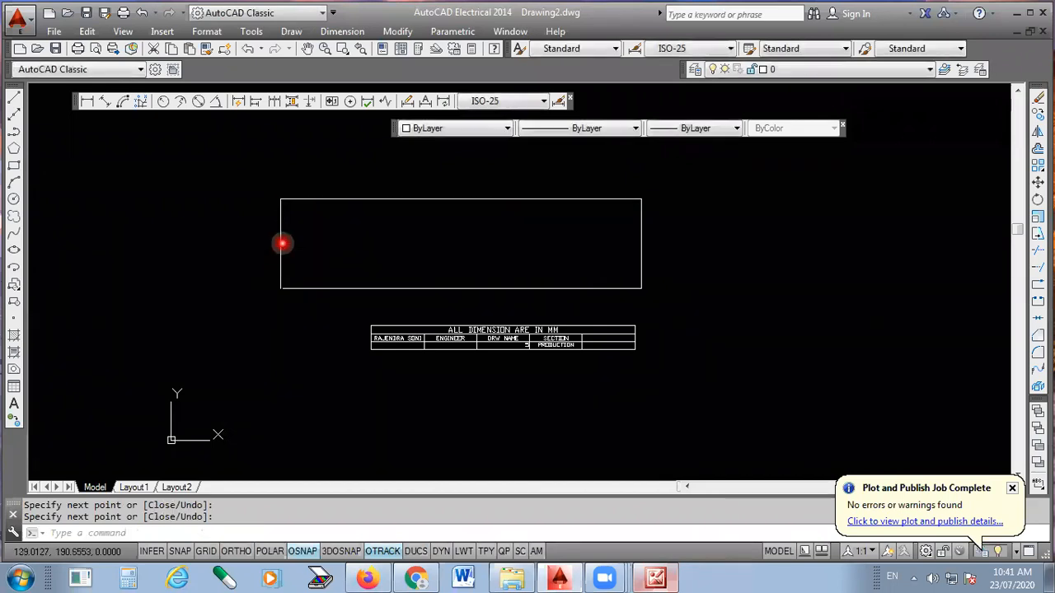
- Draw two horizontal lines across the full width of the rectangle to divide it into three rows
key("Return")
left_click(280, 230)
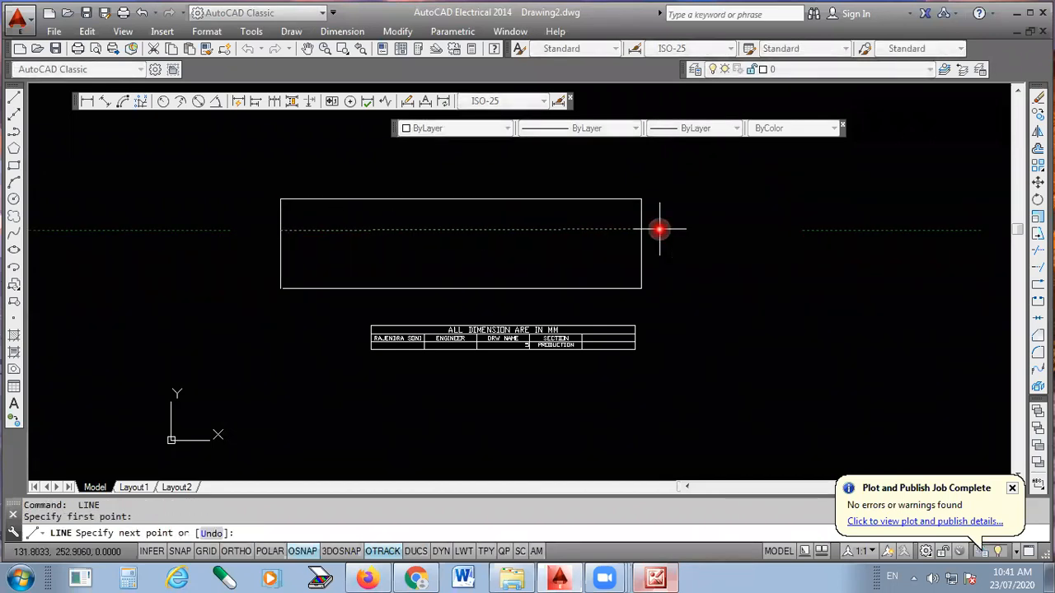
key("Return")
key("Return")
left_click(285, 230)
left_click(289, 230)
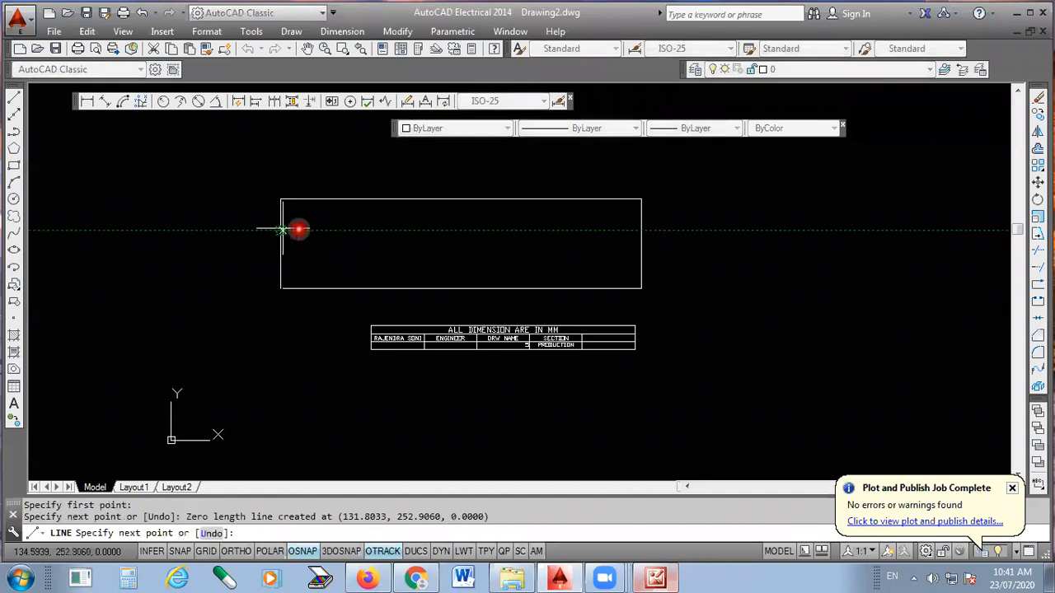
left_click(640, 231)
key("Return")
key("Return")
left_click(276, 256)
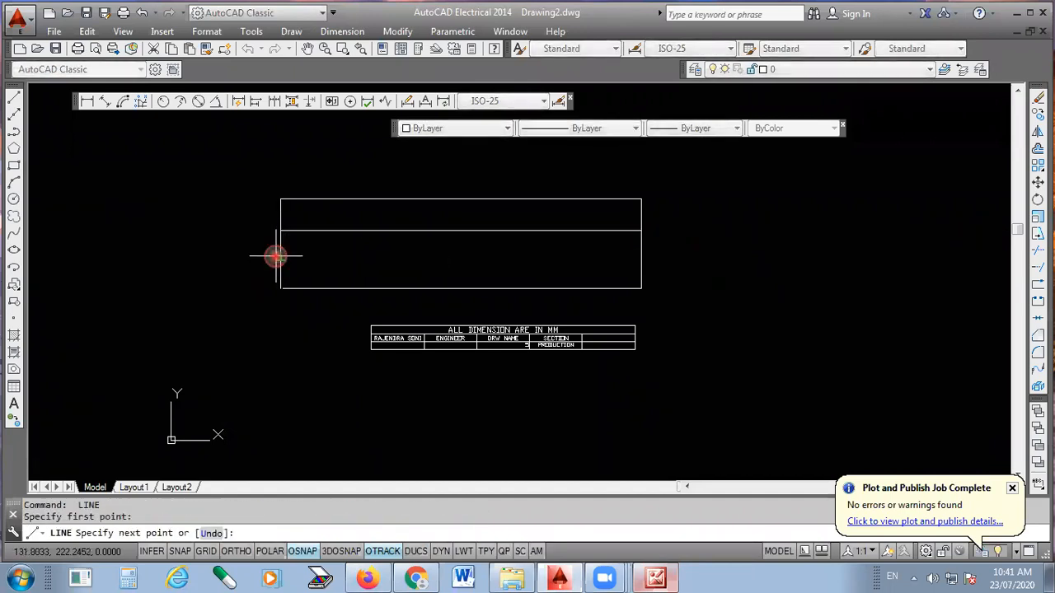
left_click(640, 257)
key("Return")
key("Return")
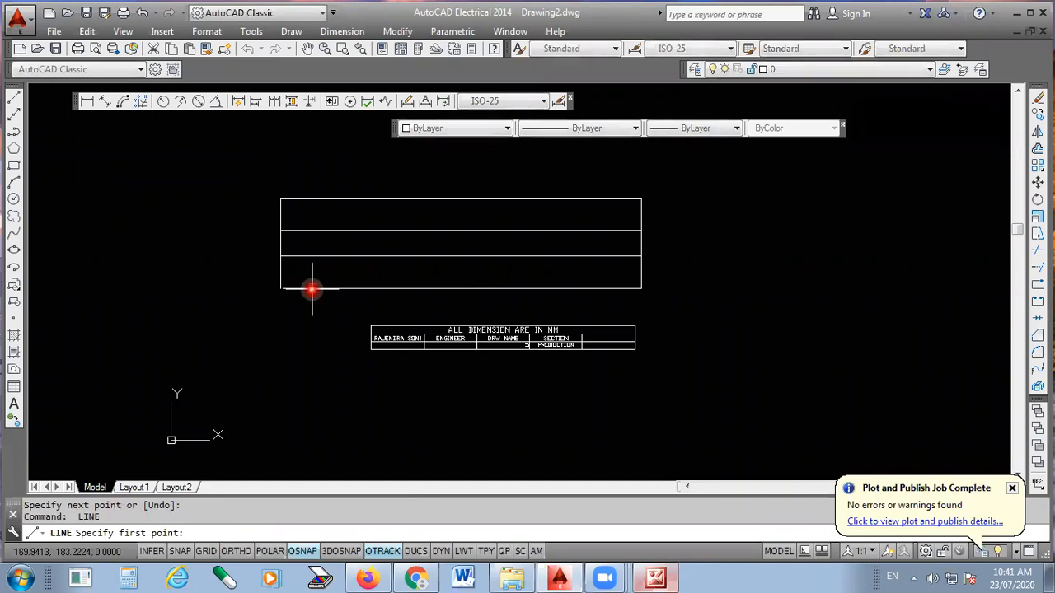
- Draw three vertical dividers in the rectangle's left half, from its bottom edge up to the upper horizontal line
left_click(313, 288)
left_click(315, 231)
key("Return")
key("Return")
left_click(371, 288)
left_click(371, 232)
key("Return")
- Draw three full-height vertical dividers from the rectangle's midpoint area to its right part, from bottom to top edge
key("Return")
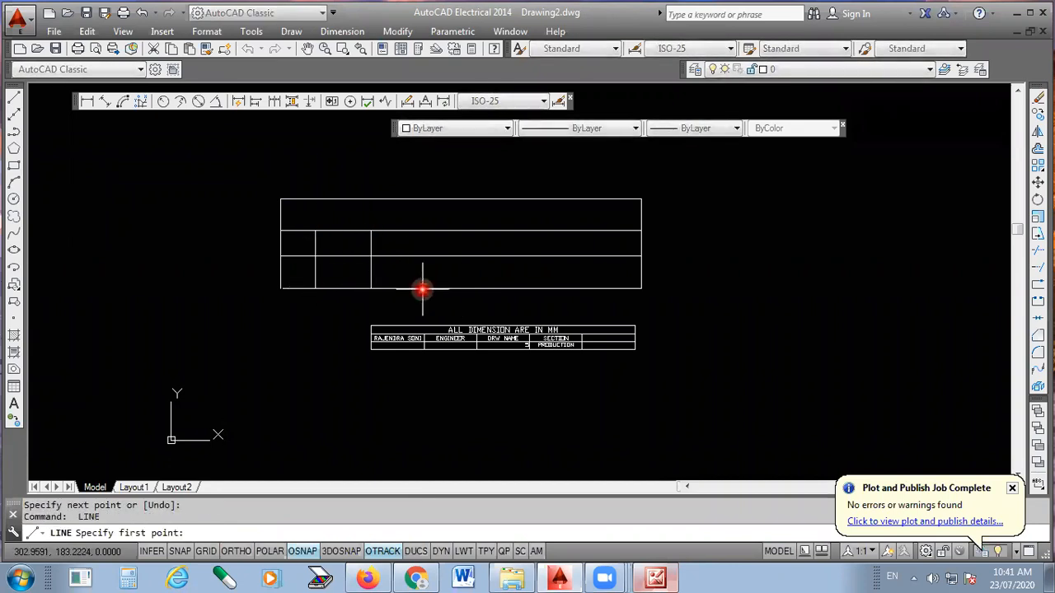
left_click(425, 288)
left_click(424, 231)
key("Return")
key("Return")
left_click(464, 288)
left_click(462, 199)
key("Return")
key("Return")
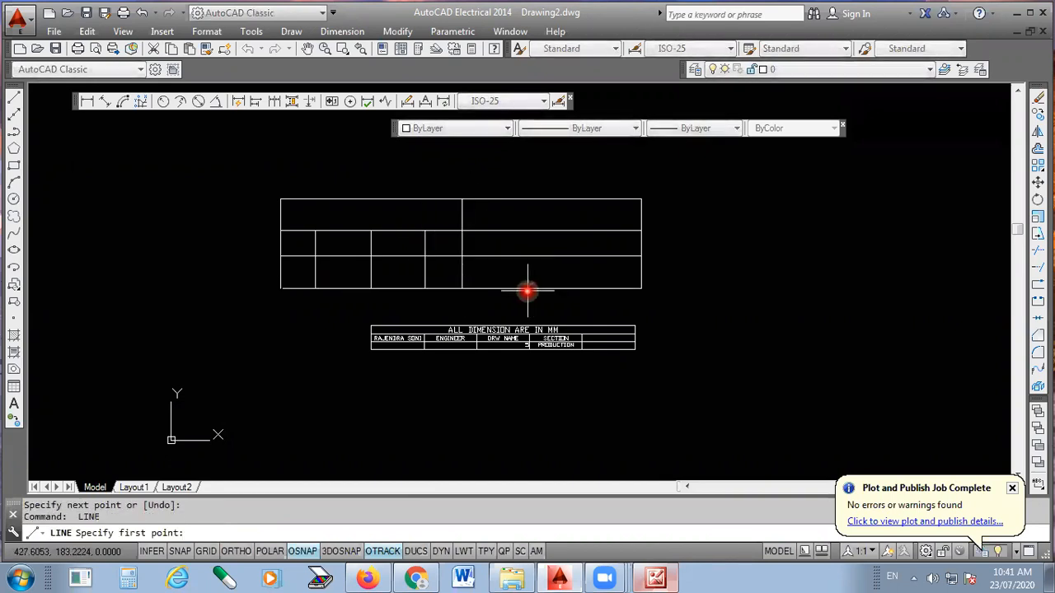
left_click(526, 288)
left_click(525, 202)
key("Return")
key("Return")
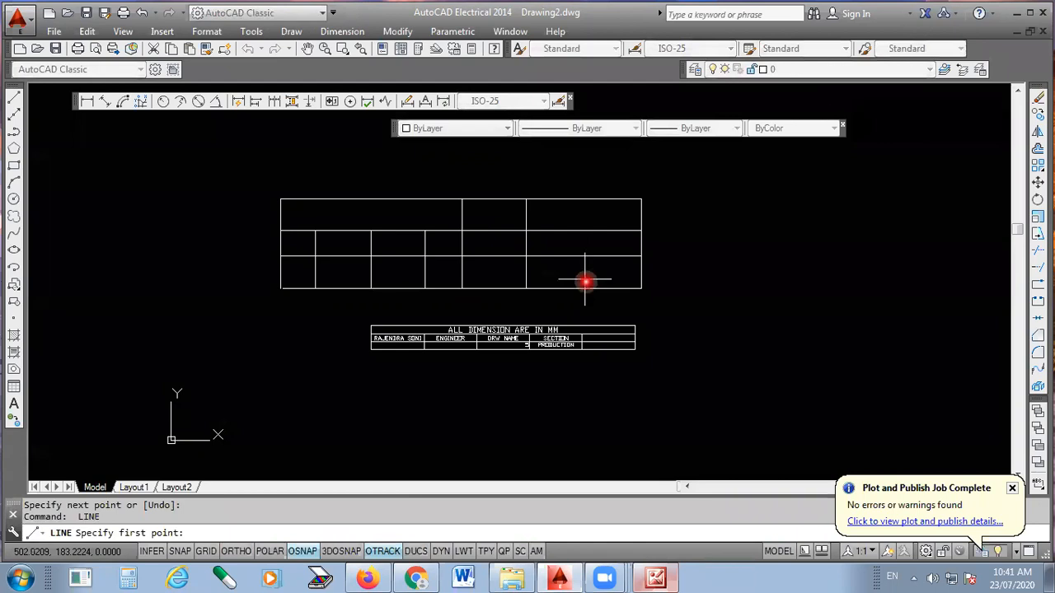
left_click(588, 288)
left_click(588, 200)
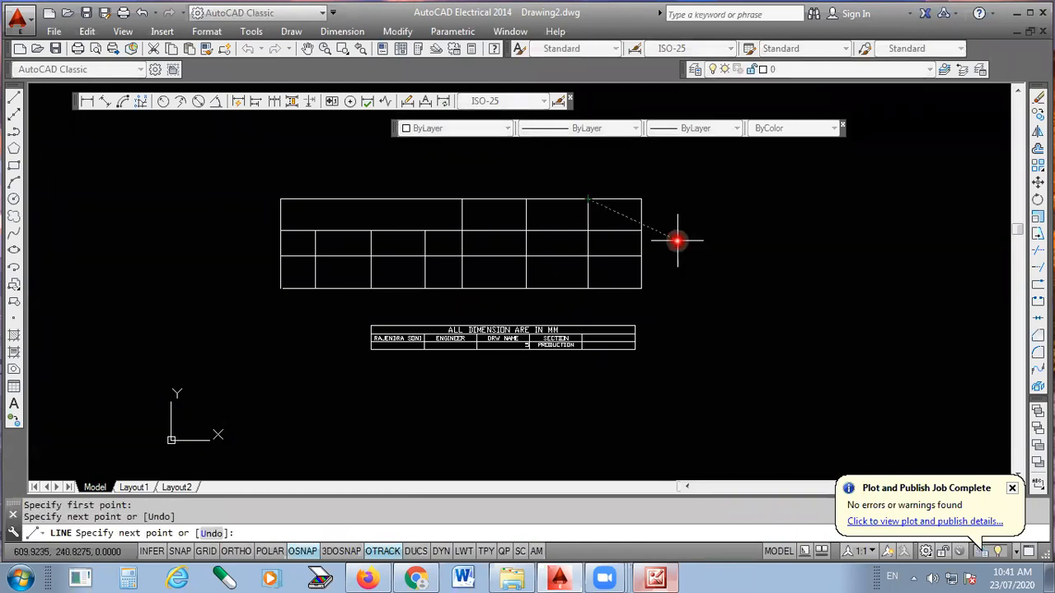
- Erase the stray diagonal line running from the rightmost divider's upper end to outside the grid
left_click(742, 232)
key("Escape")
left_click(730, 229)
key("Escape")
left_click(747, 213)
left_click(693, 281)
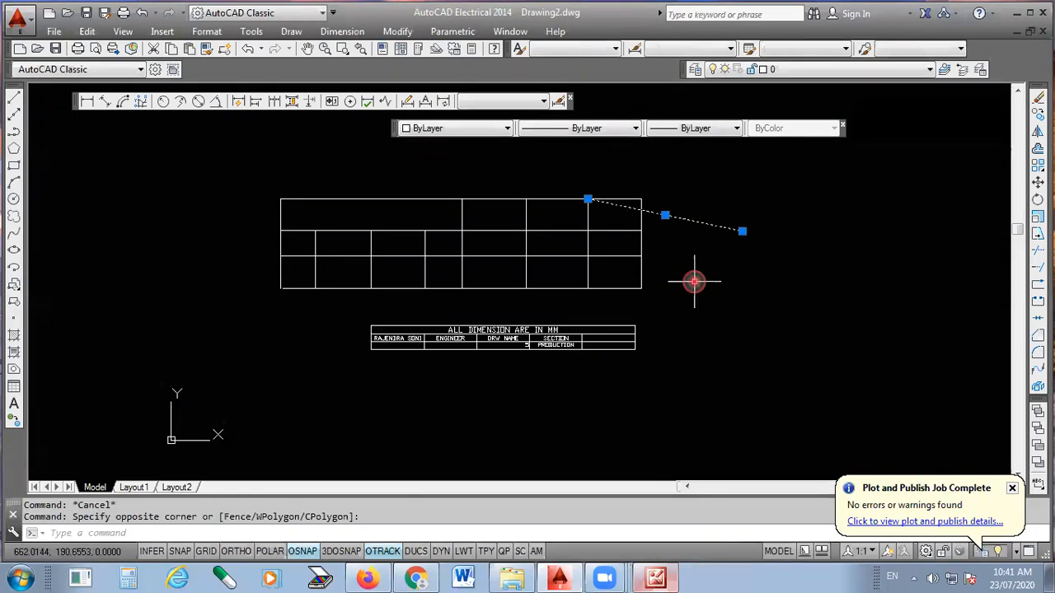
key("Delete")
- Add multiline text ALL DIMENSION ARE IN MM in the wide first cell of the line grid's top row
scroll(377, 254, "up", 2)
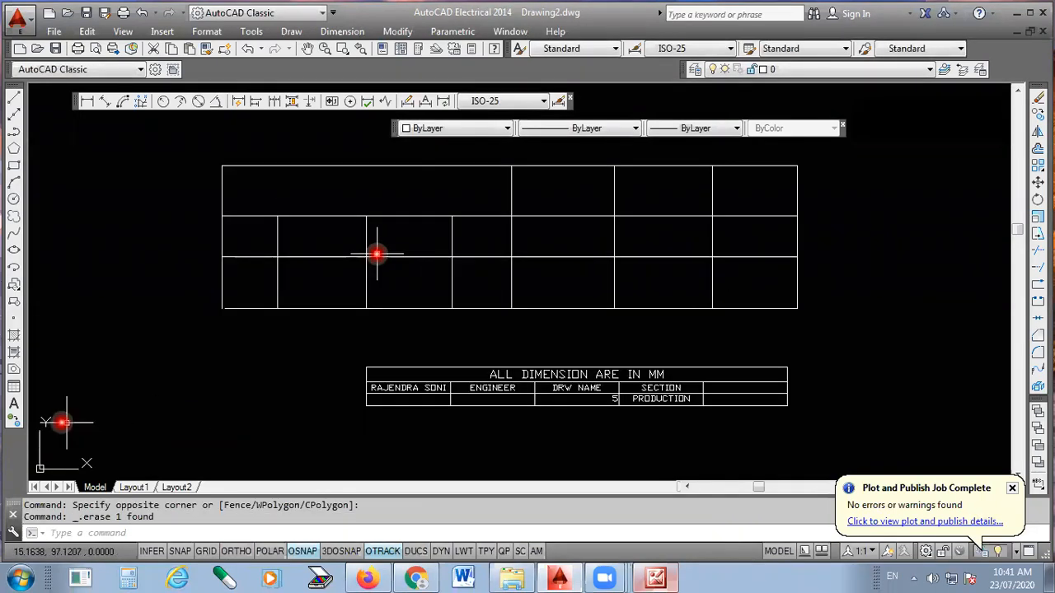
left_click(14, 407)
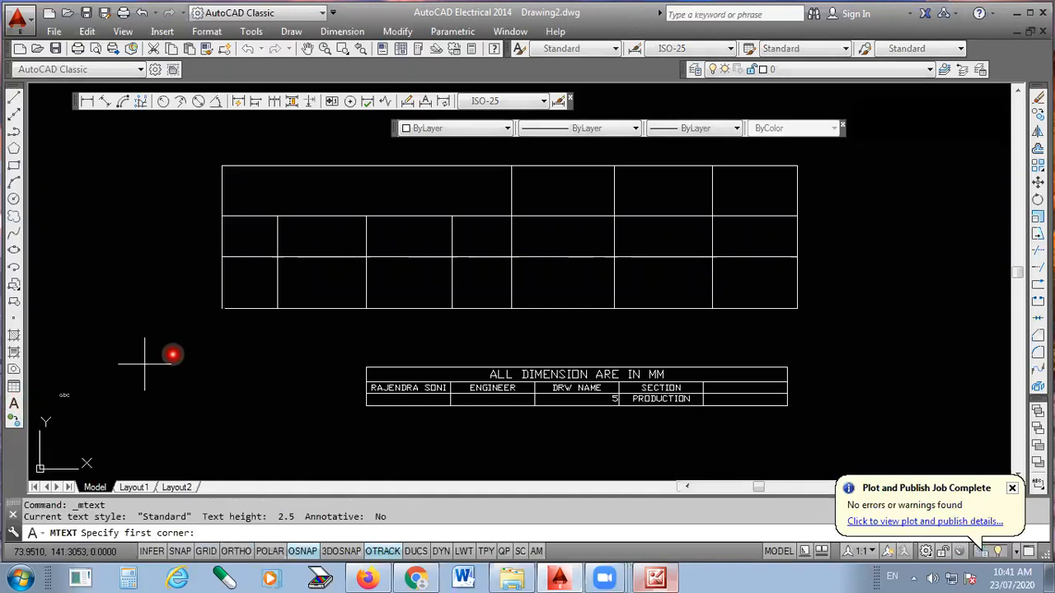
left_click(279, 187)
left_click(487, 207)
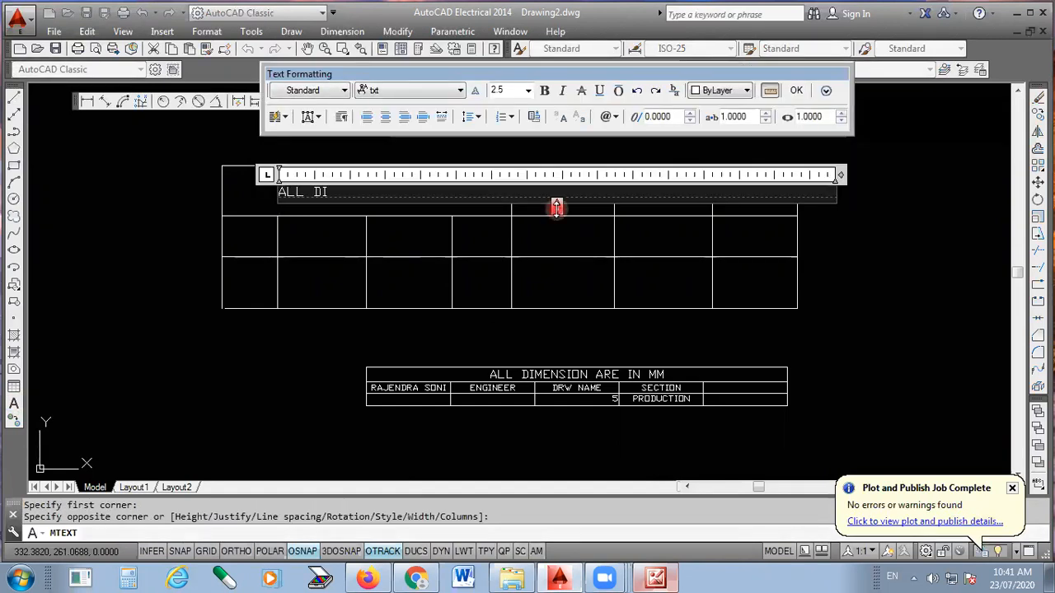
key("BackSpace")
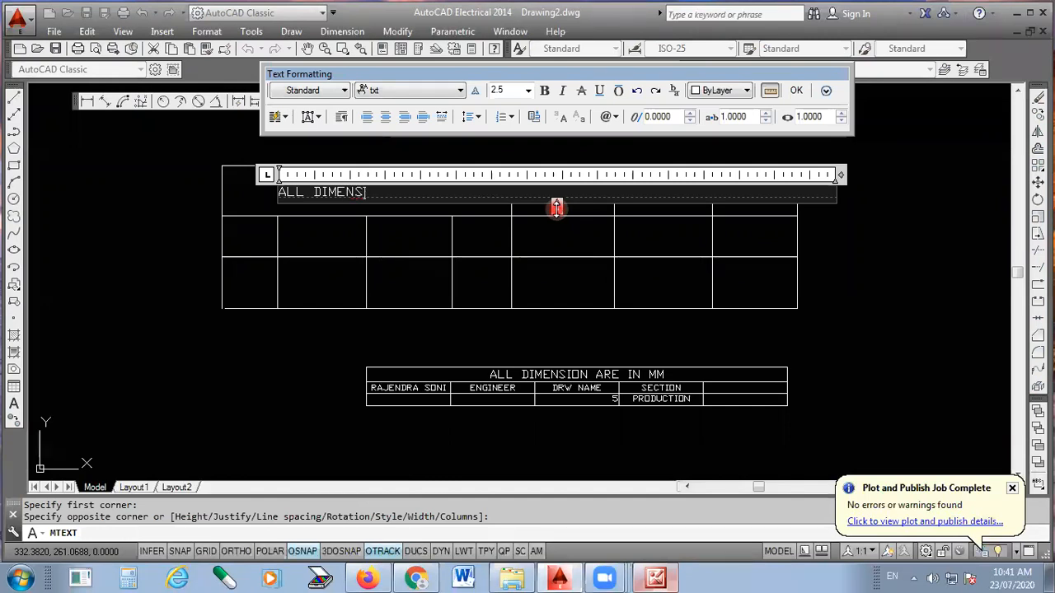
type("ION ARE IN MM")
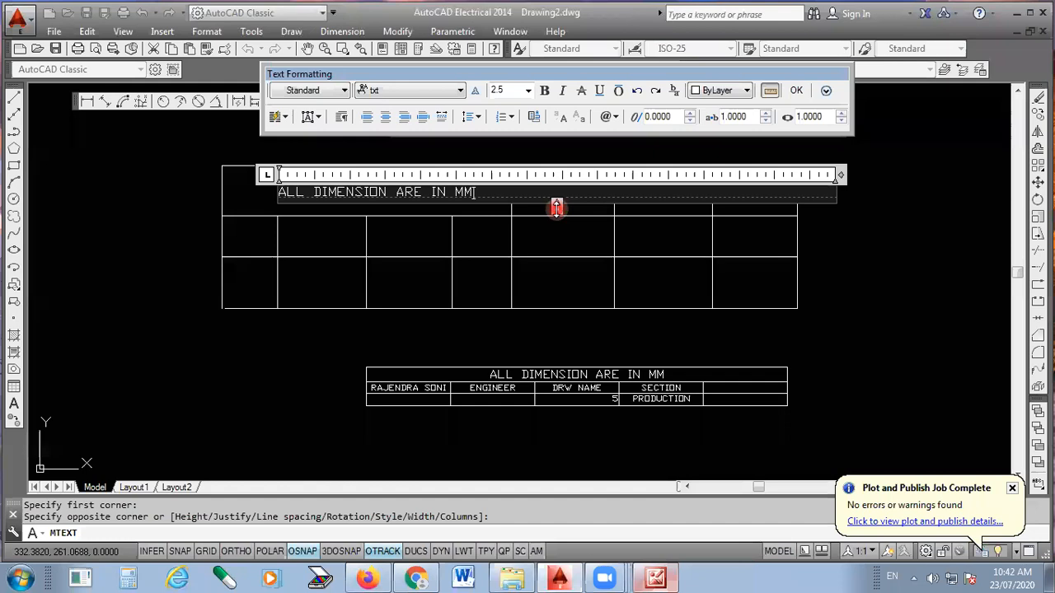
left_click(796, 90)
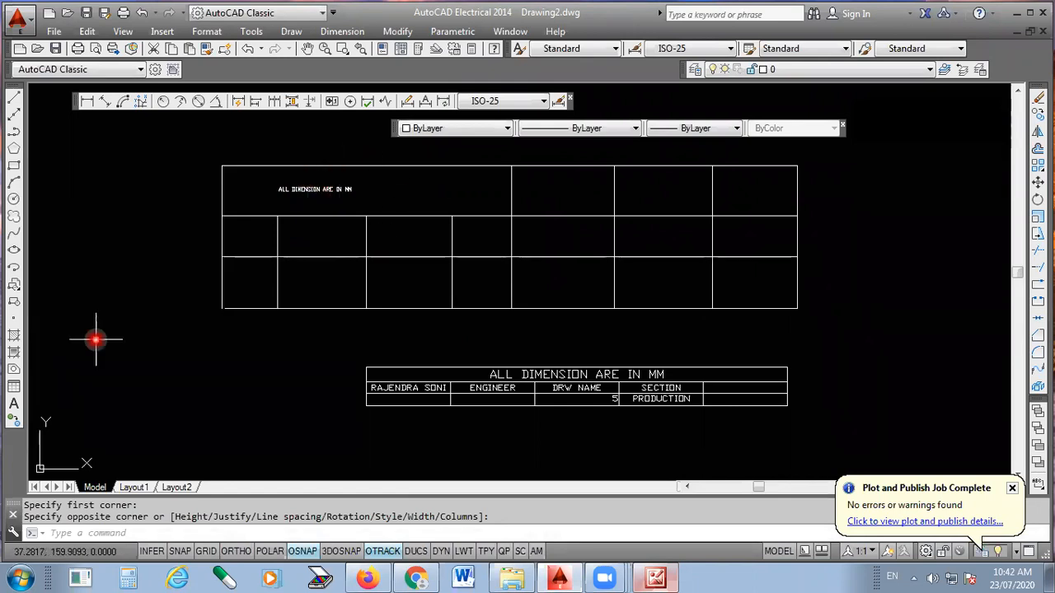
left_click(14, 405)
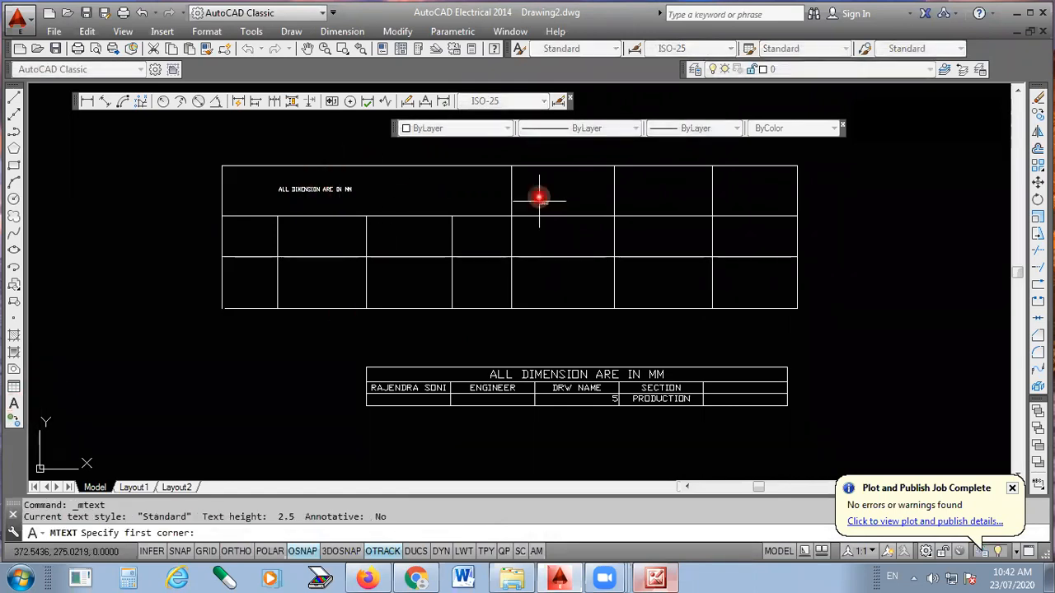
scroll(539, 183, "up", 4)
left_click(503, 169)
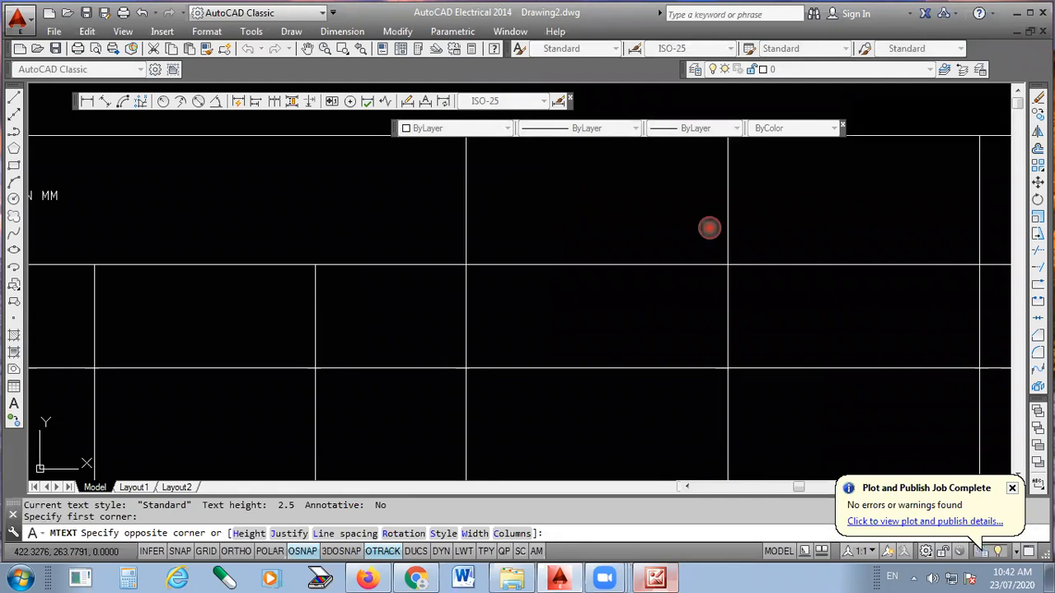
left_click(708, 228)
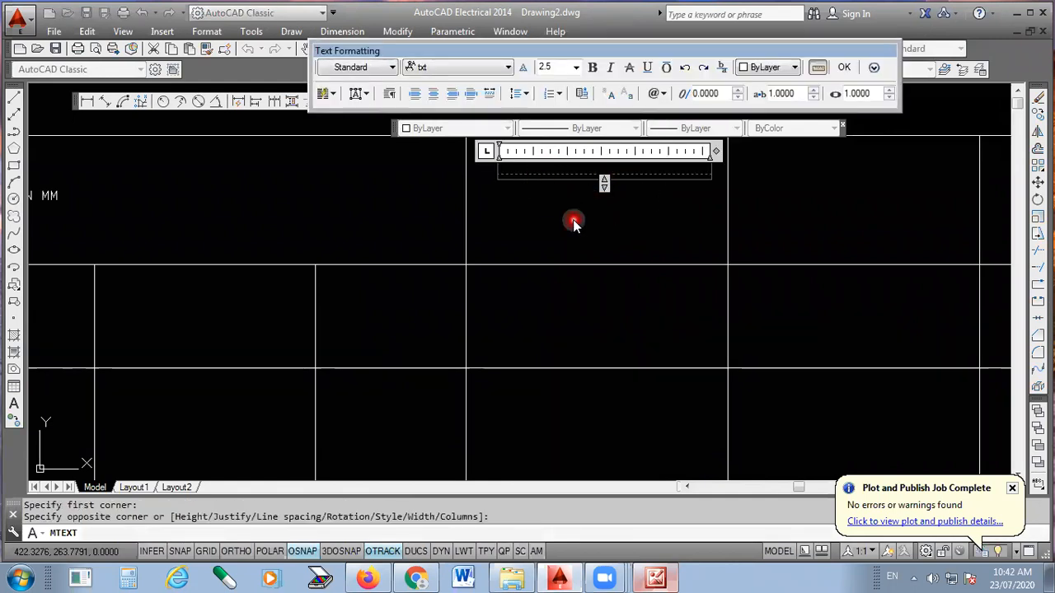
scroll(655, 211, "down", 5)
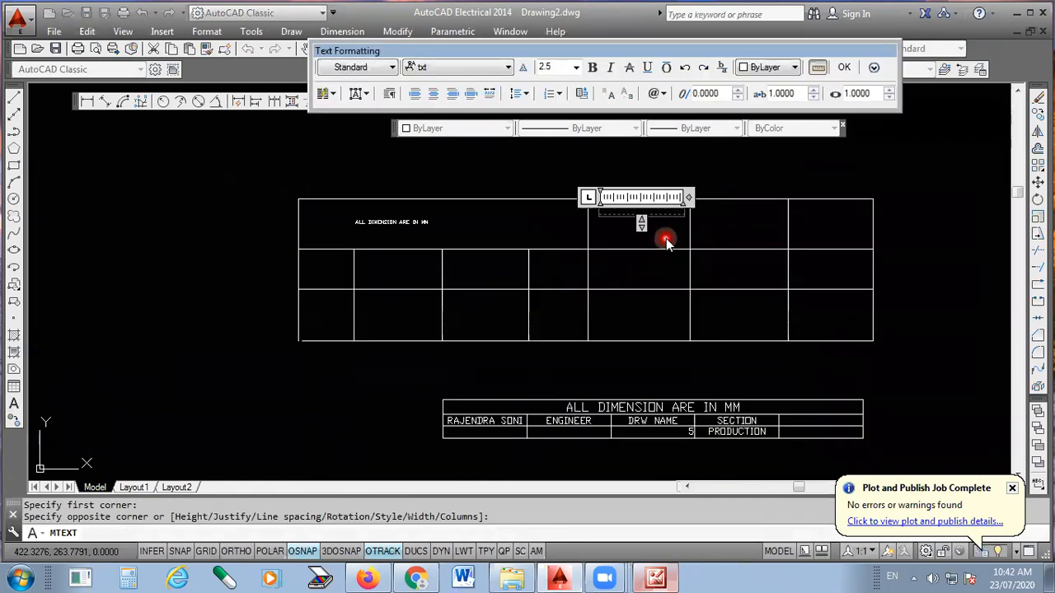
scroll(380, 230, "up", 3)
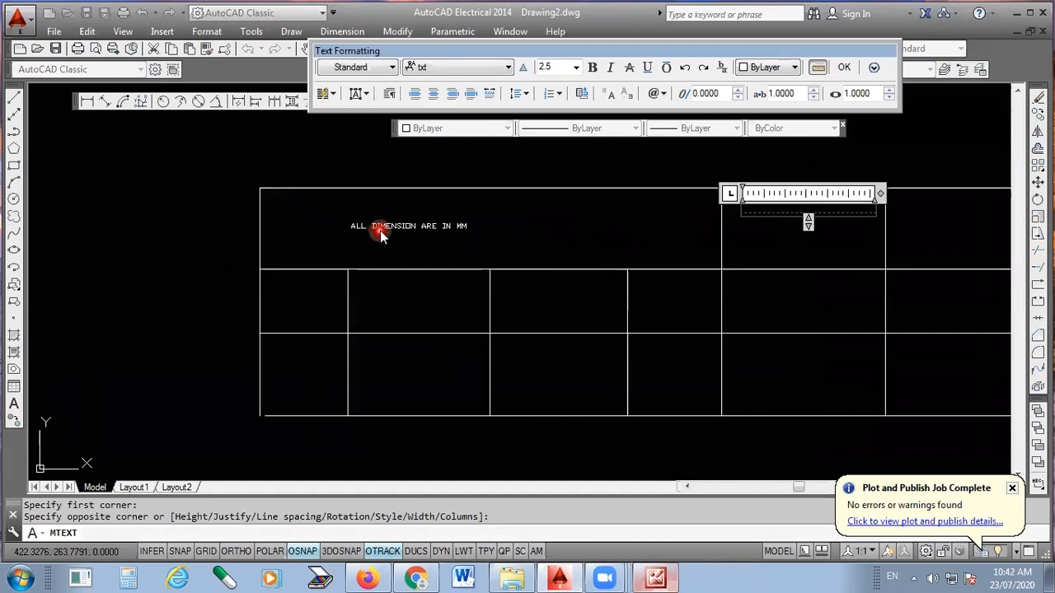
- Set the text ALL DIMENSION ARE IN MM in the line grid's first cell to height 5 and colour Red
left_click(426, 226)
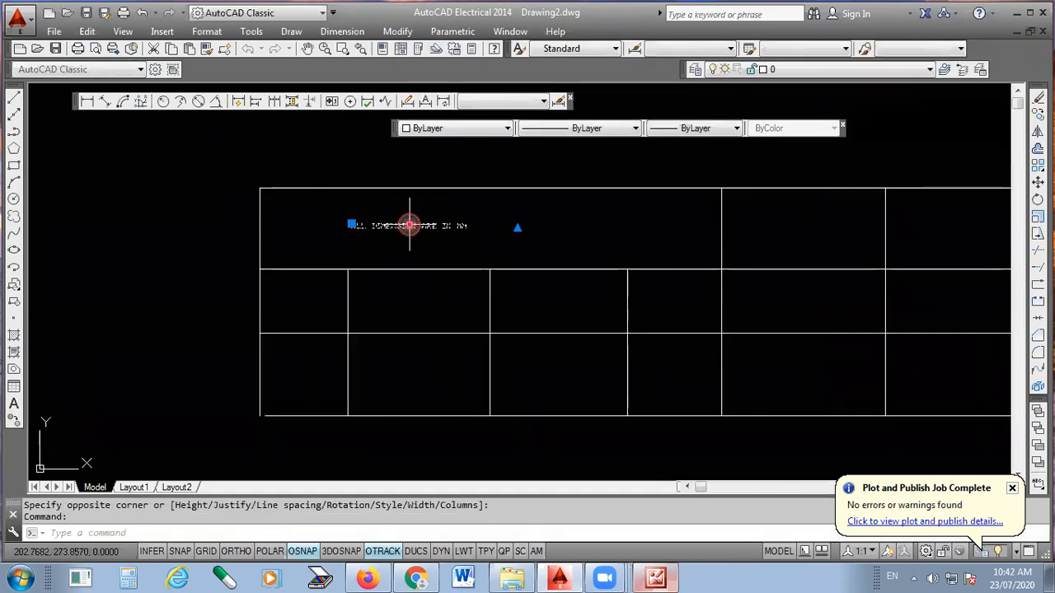
double_click(416, 225)
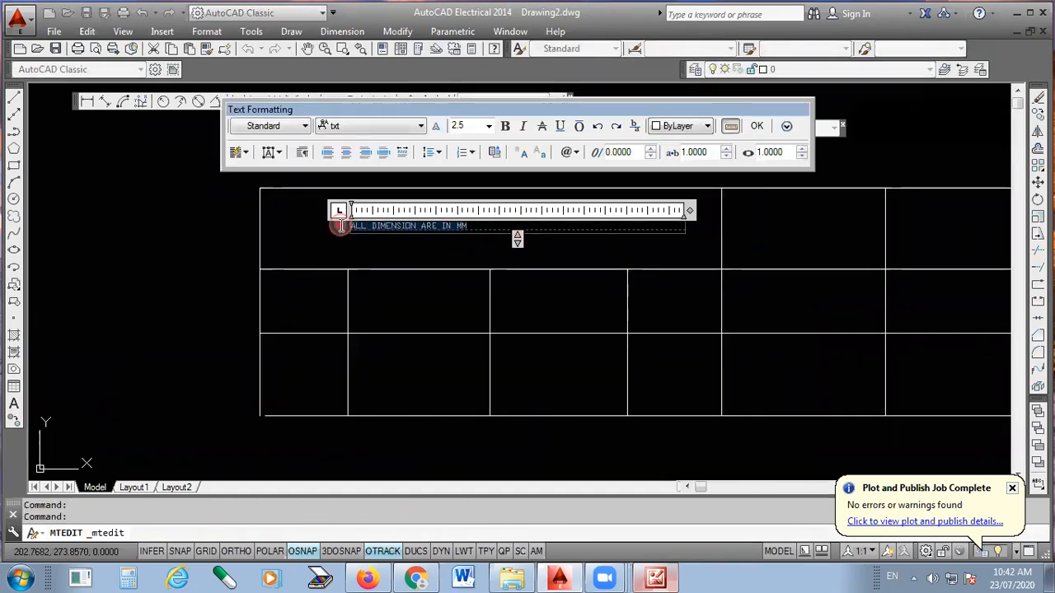
left_click_drag(392, 248, 582, 247)
left_click(471, 126)
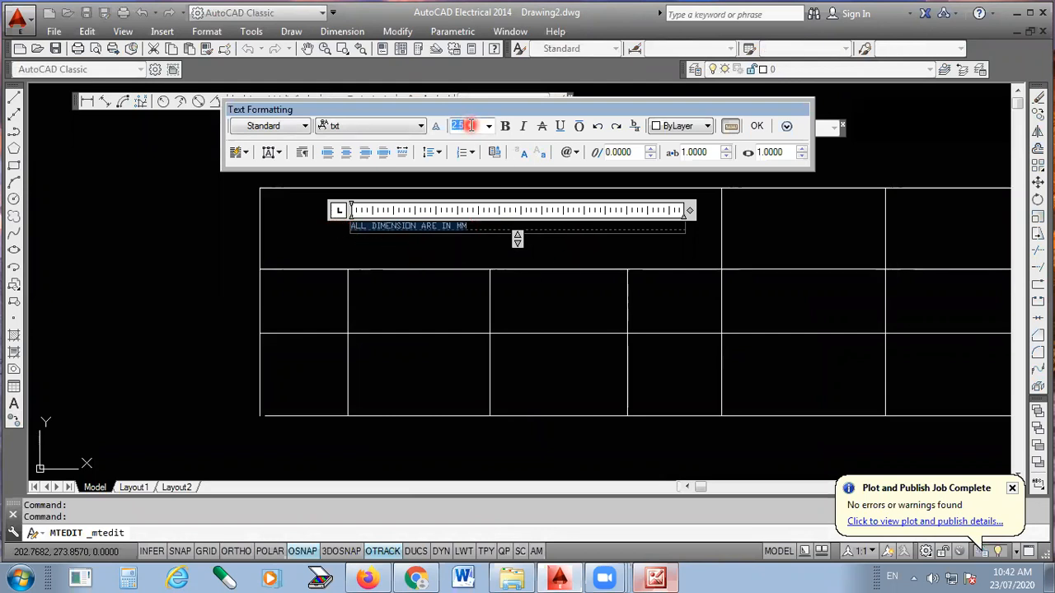
type("5")
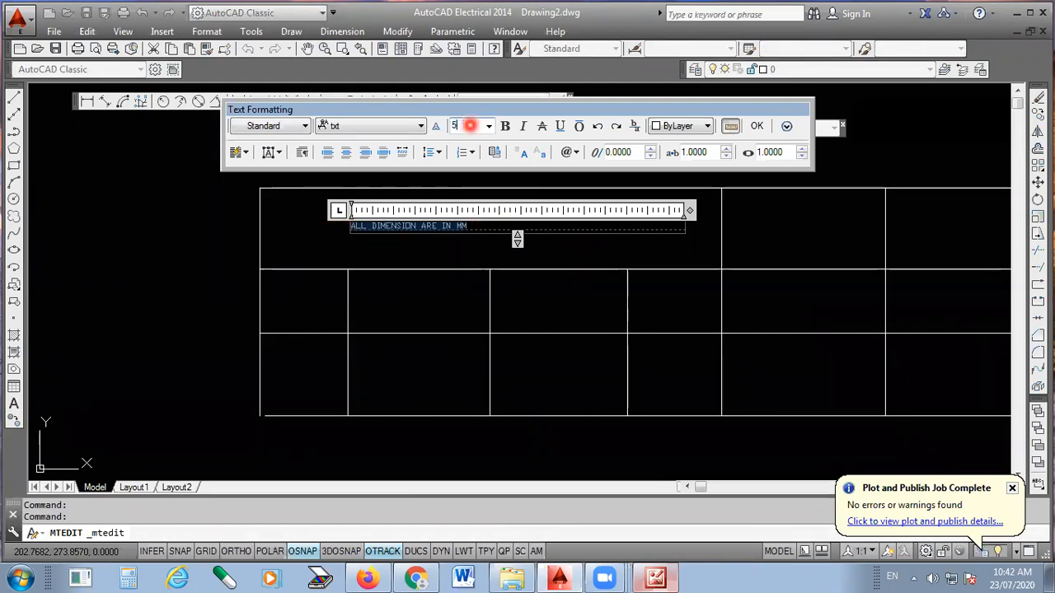
left_click(691, 131)
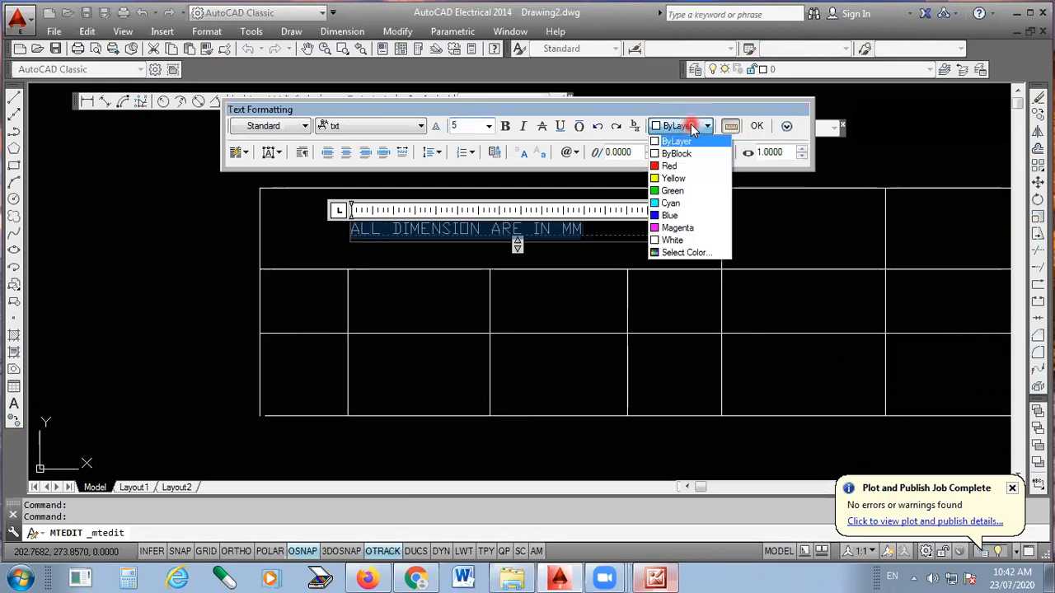
left_click(672, 166)
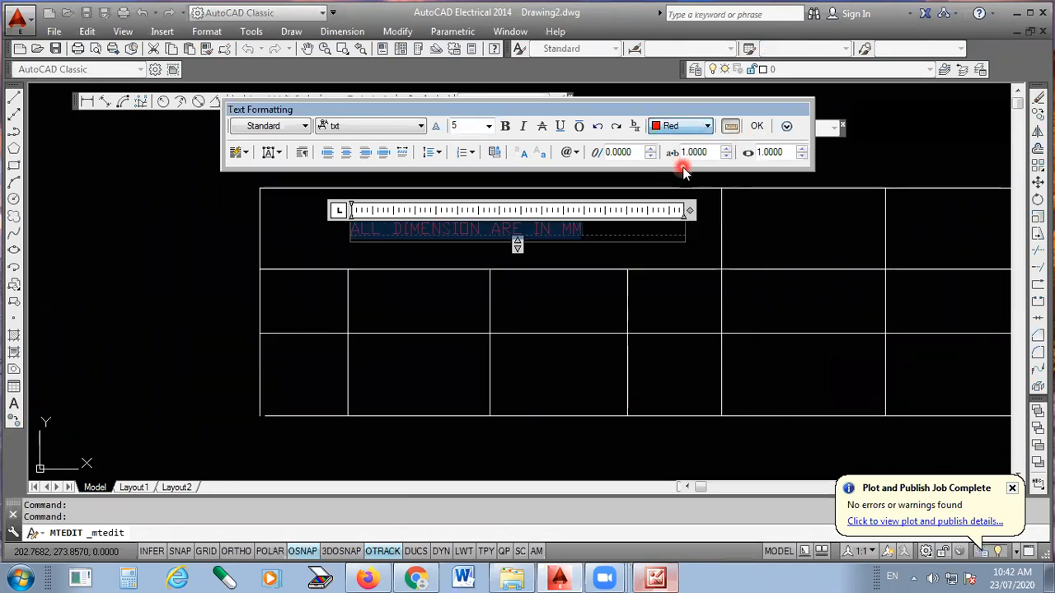
left_click(756, 126)
key("Escape")
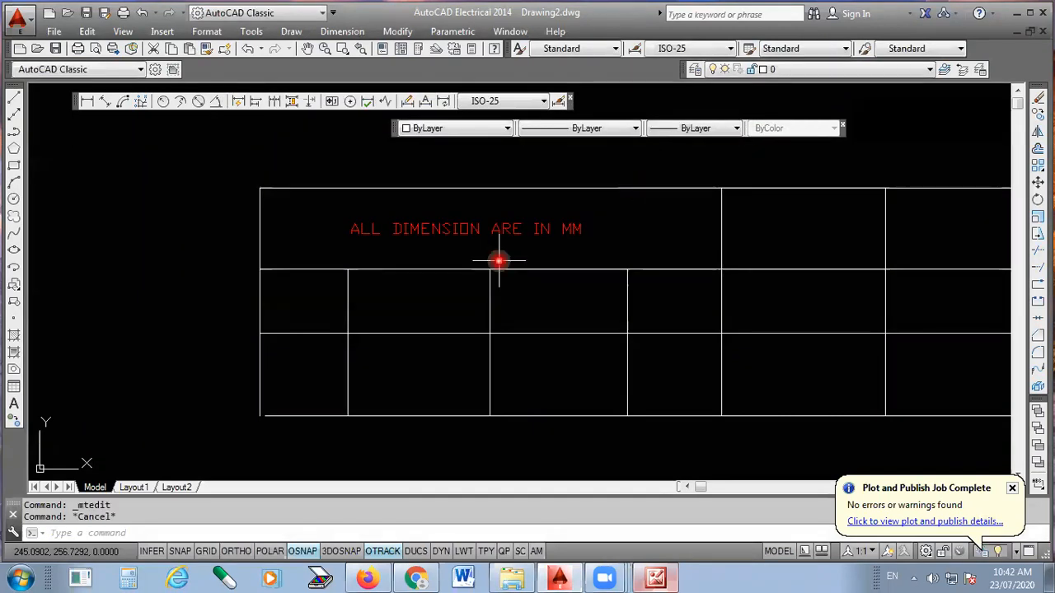
- Erase the whole line grid with its red text and the filled table below it
scroll(331, 255, "down", 4)
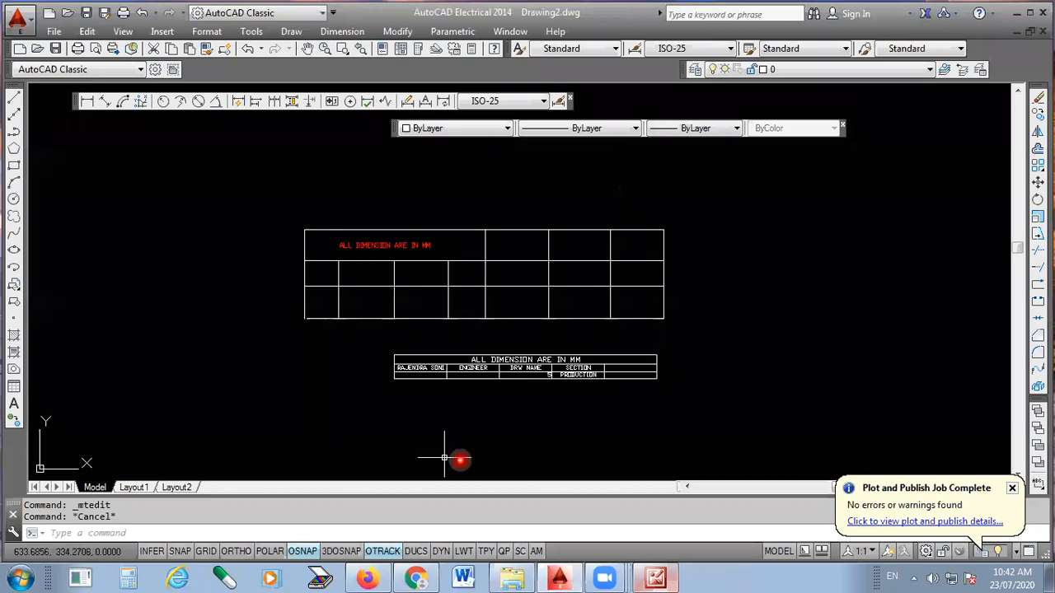
left_click(718, 194)
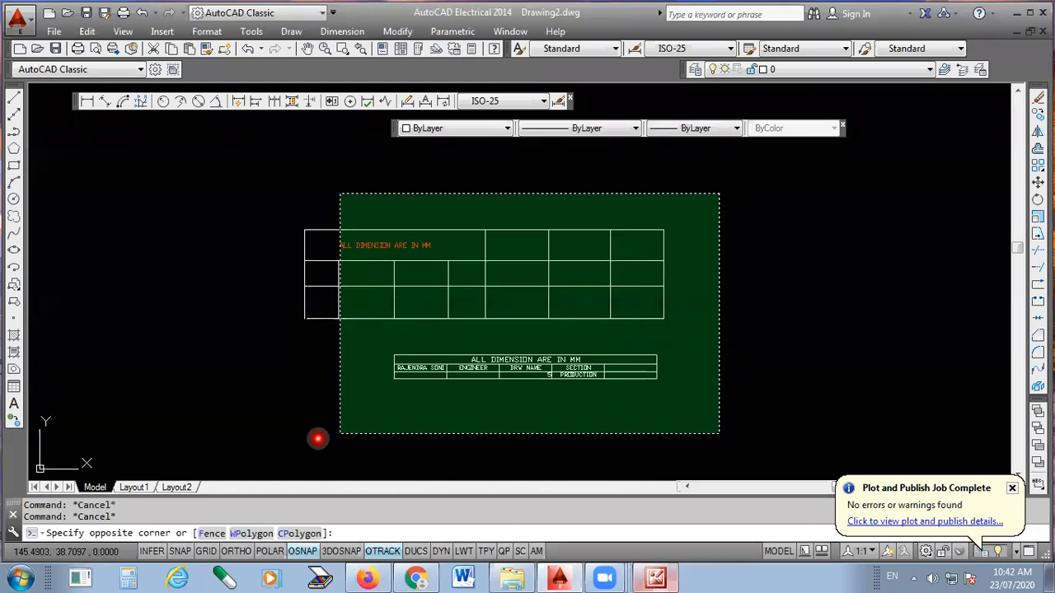
left_click(248, 445)
key("Delete")
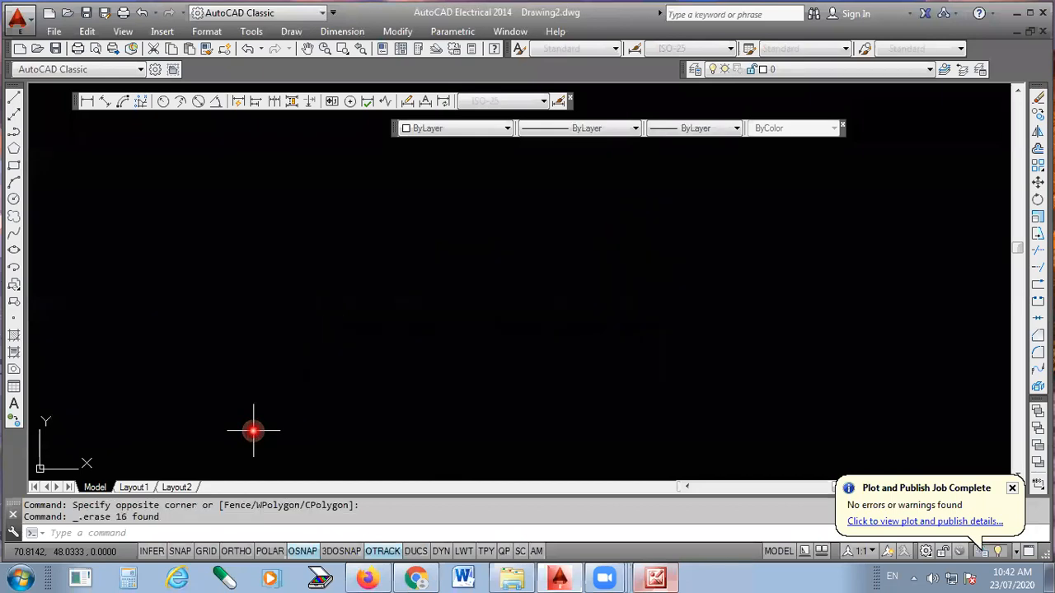